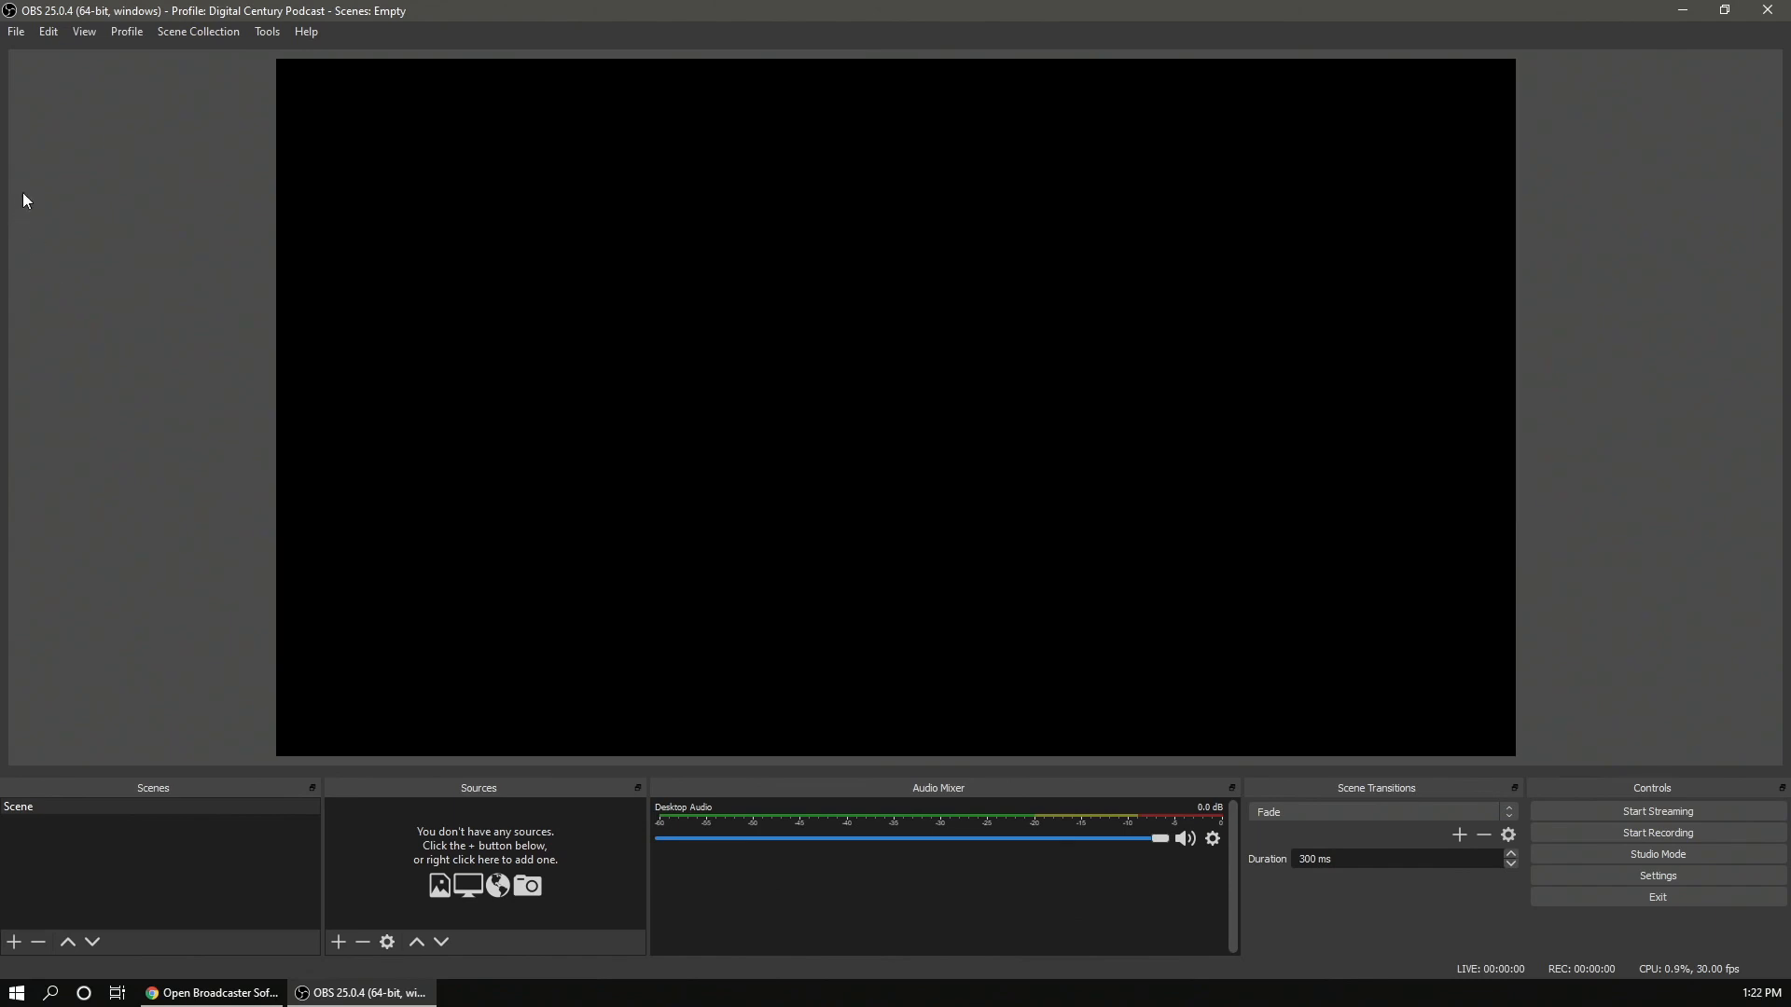
- Open the settings and scroll through the General page options
{"action": "left_click", "coordinate": [16, 34]}
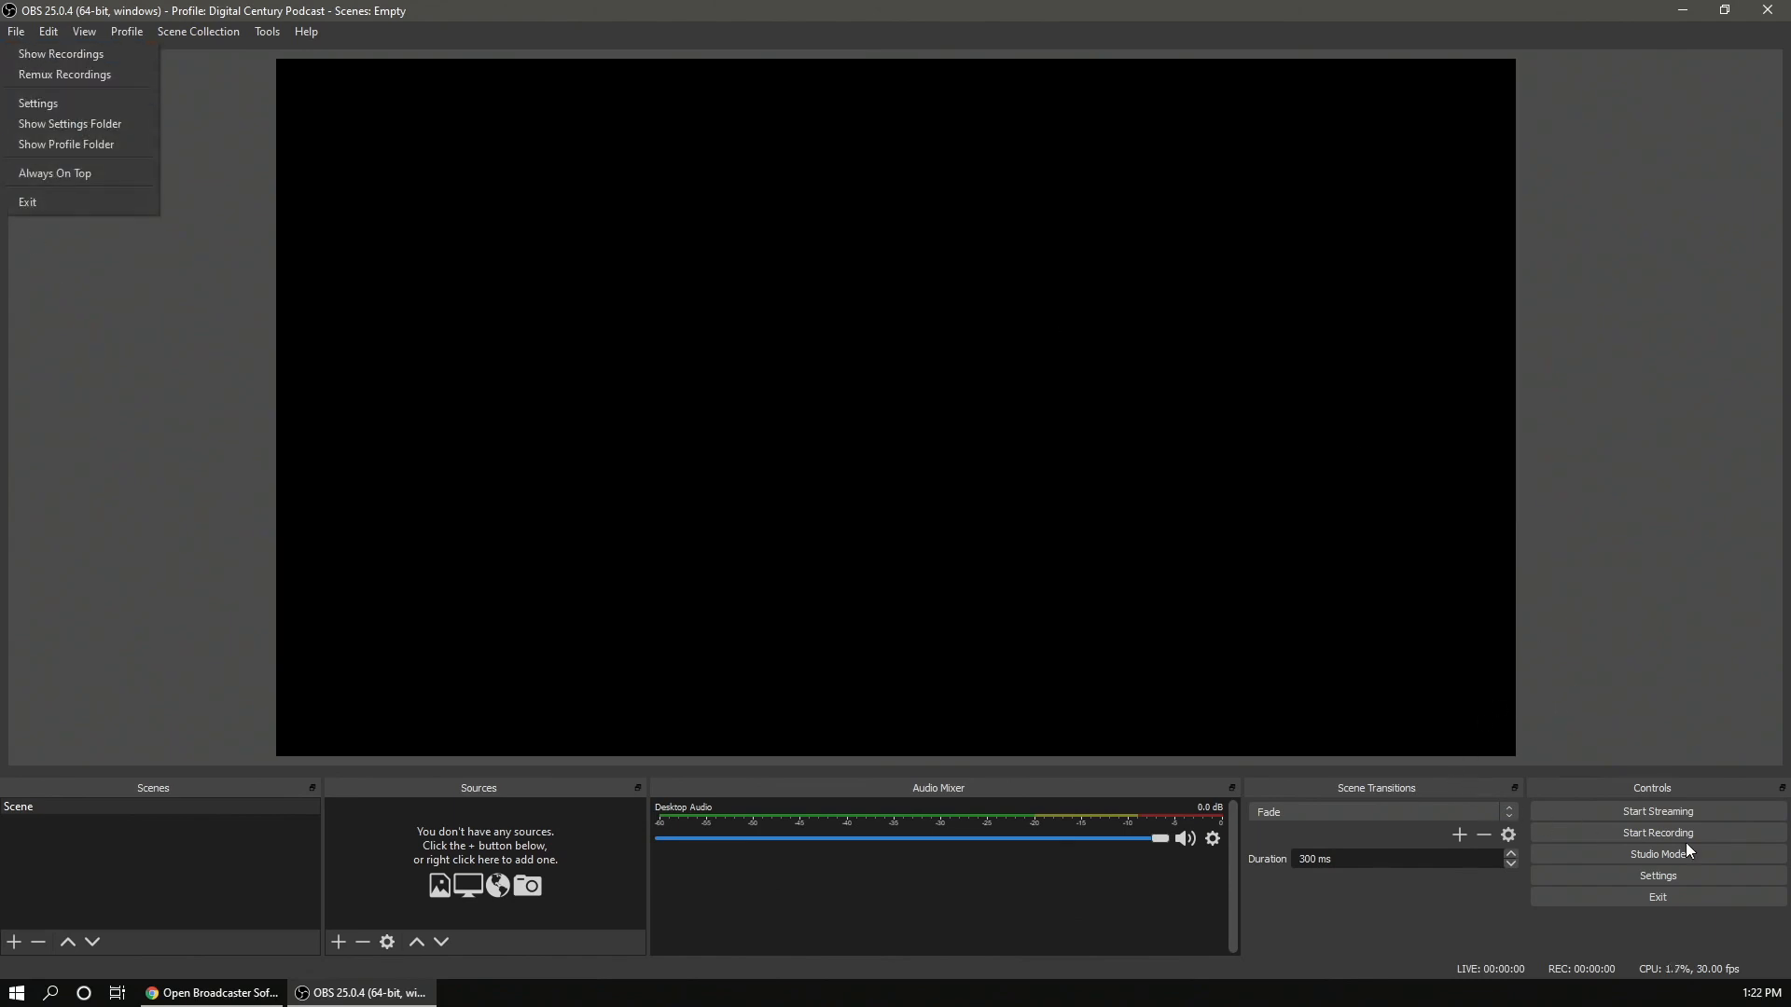
{"action": "left_click", "coordinate": [1676, 877]}
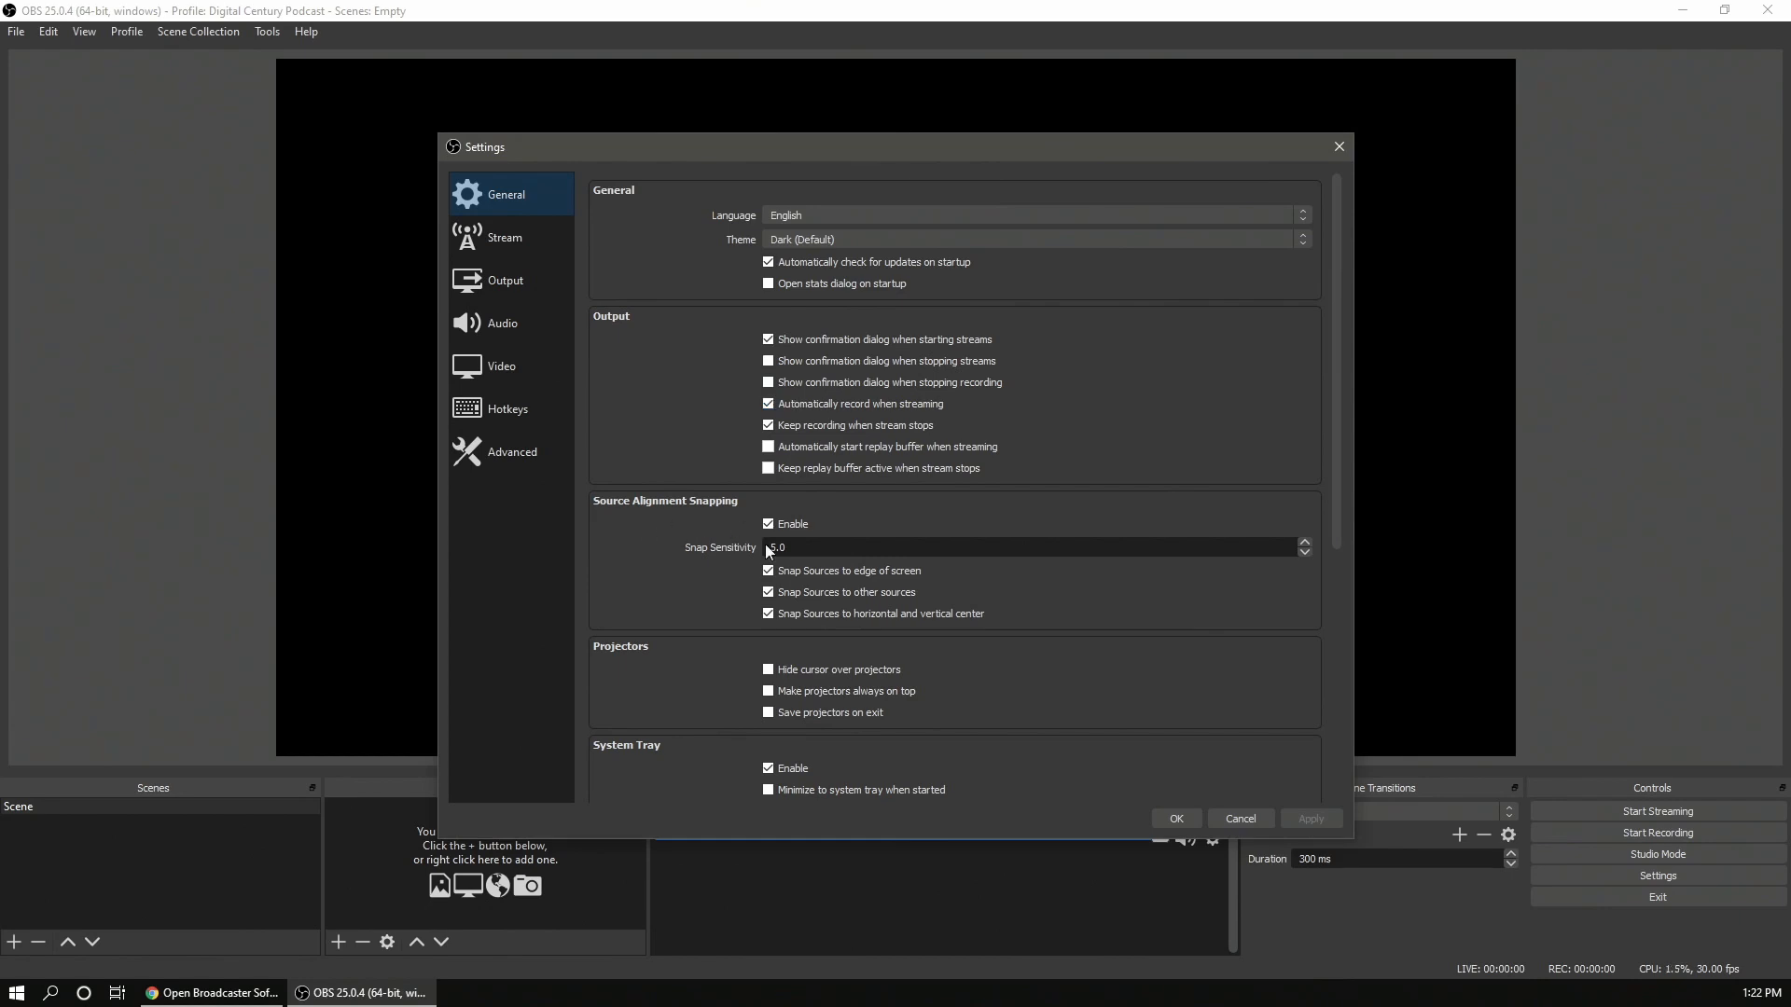
{"action": "scroll", "coordinate": [700, 545], "scroll_direction": "down", "scroll_amount": 2}
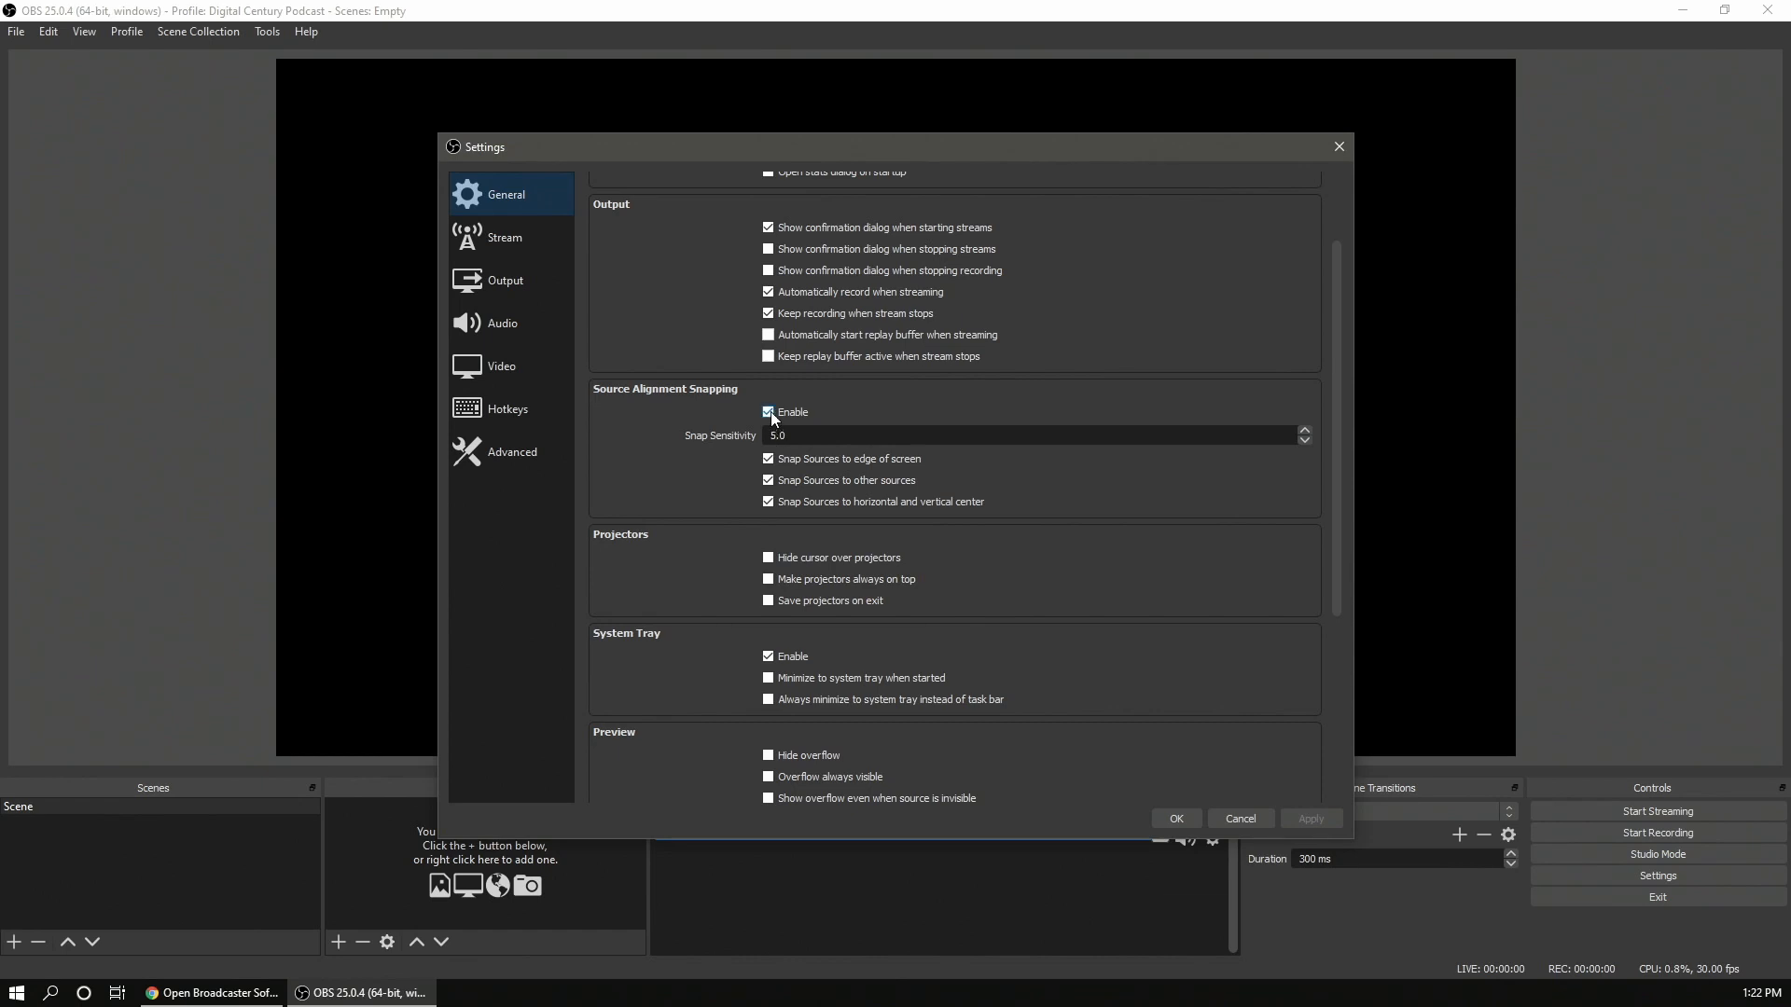
{"action": "scroll", "coordinate": [663, 485], "scroll_direction": "down", "scroll_amount": 2}
{"action": "scroll", "coordinate": [709, 484], "scroll_direction": "down", "scroll_amount": 1}
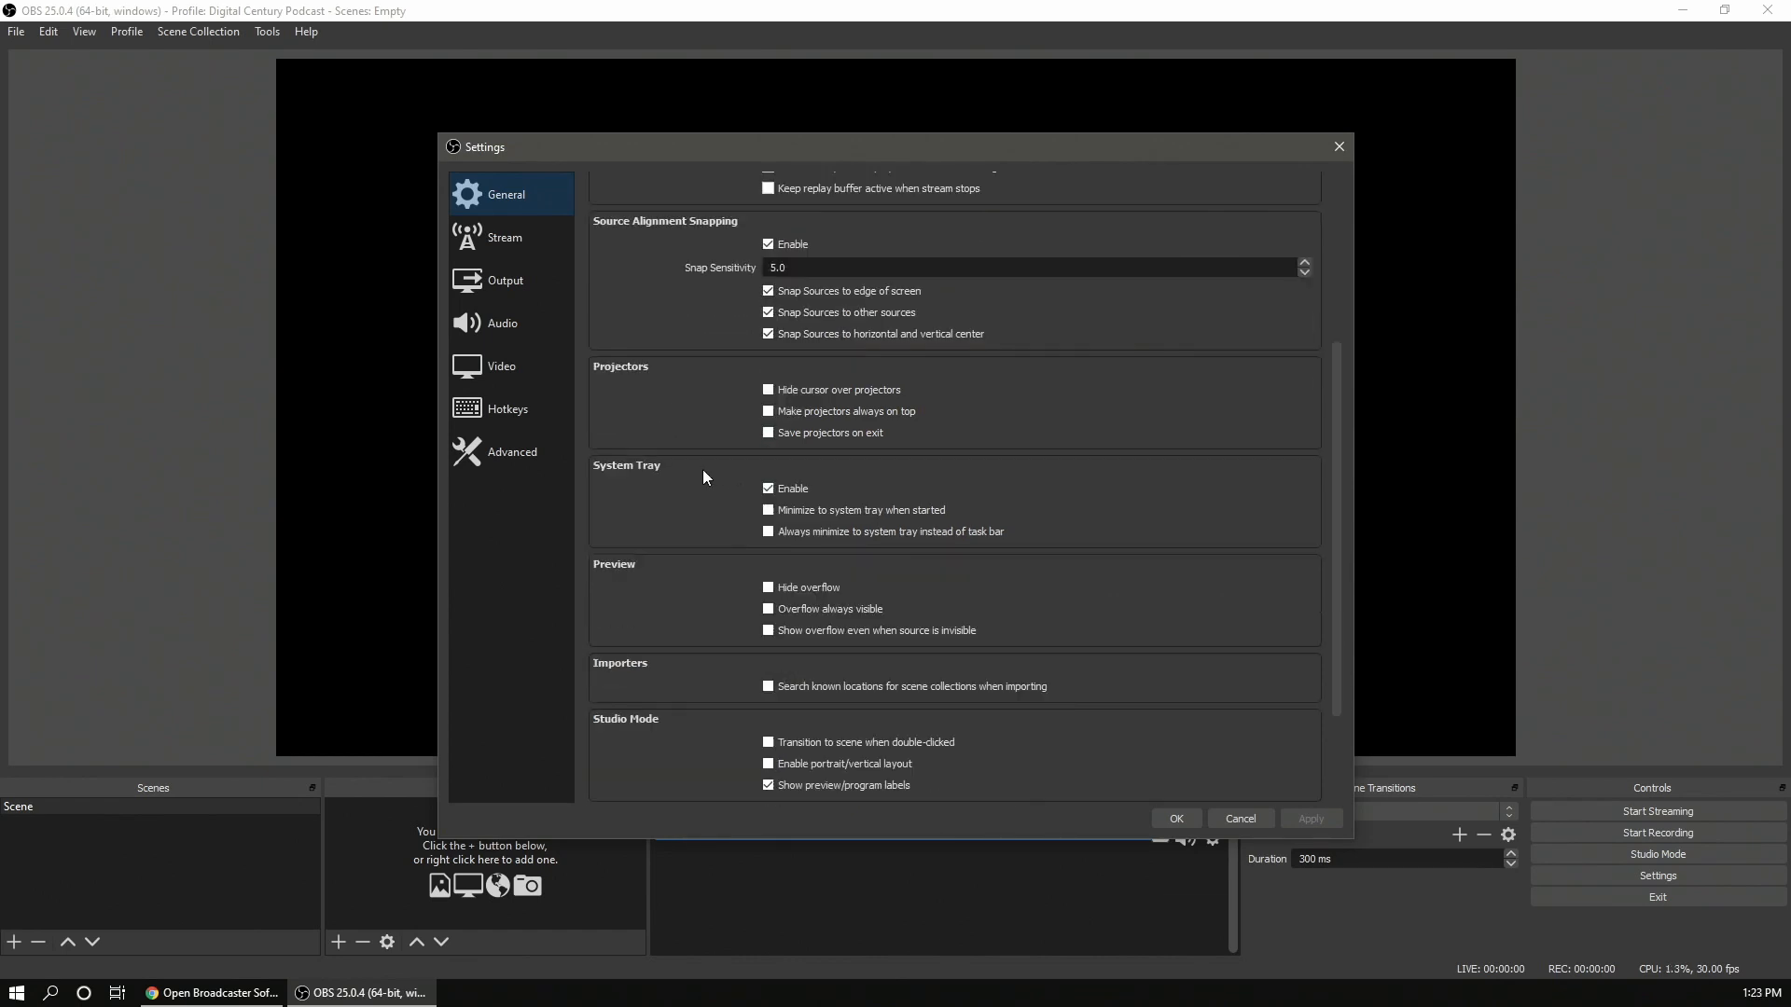
{"action": "scroll", "coordinate": [801, 517], "scroll_direction": "down", "scroll_amount": 2}
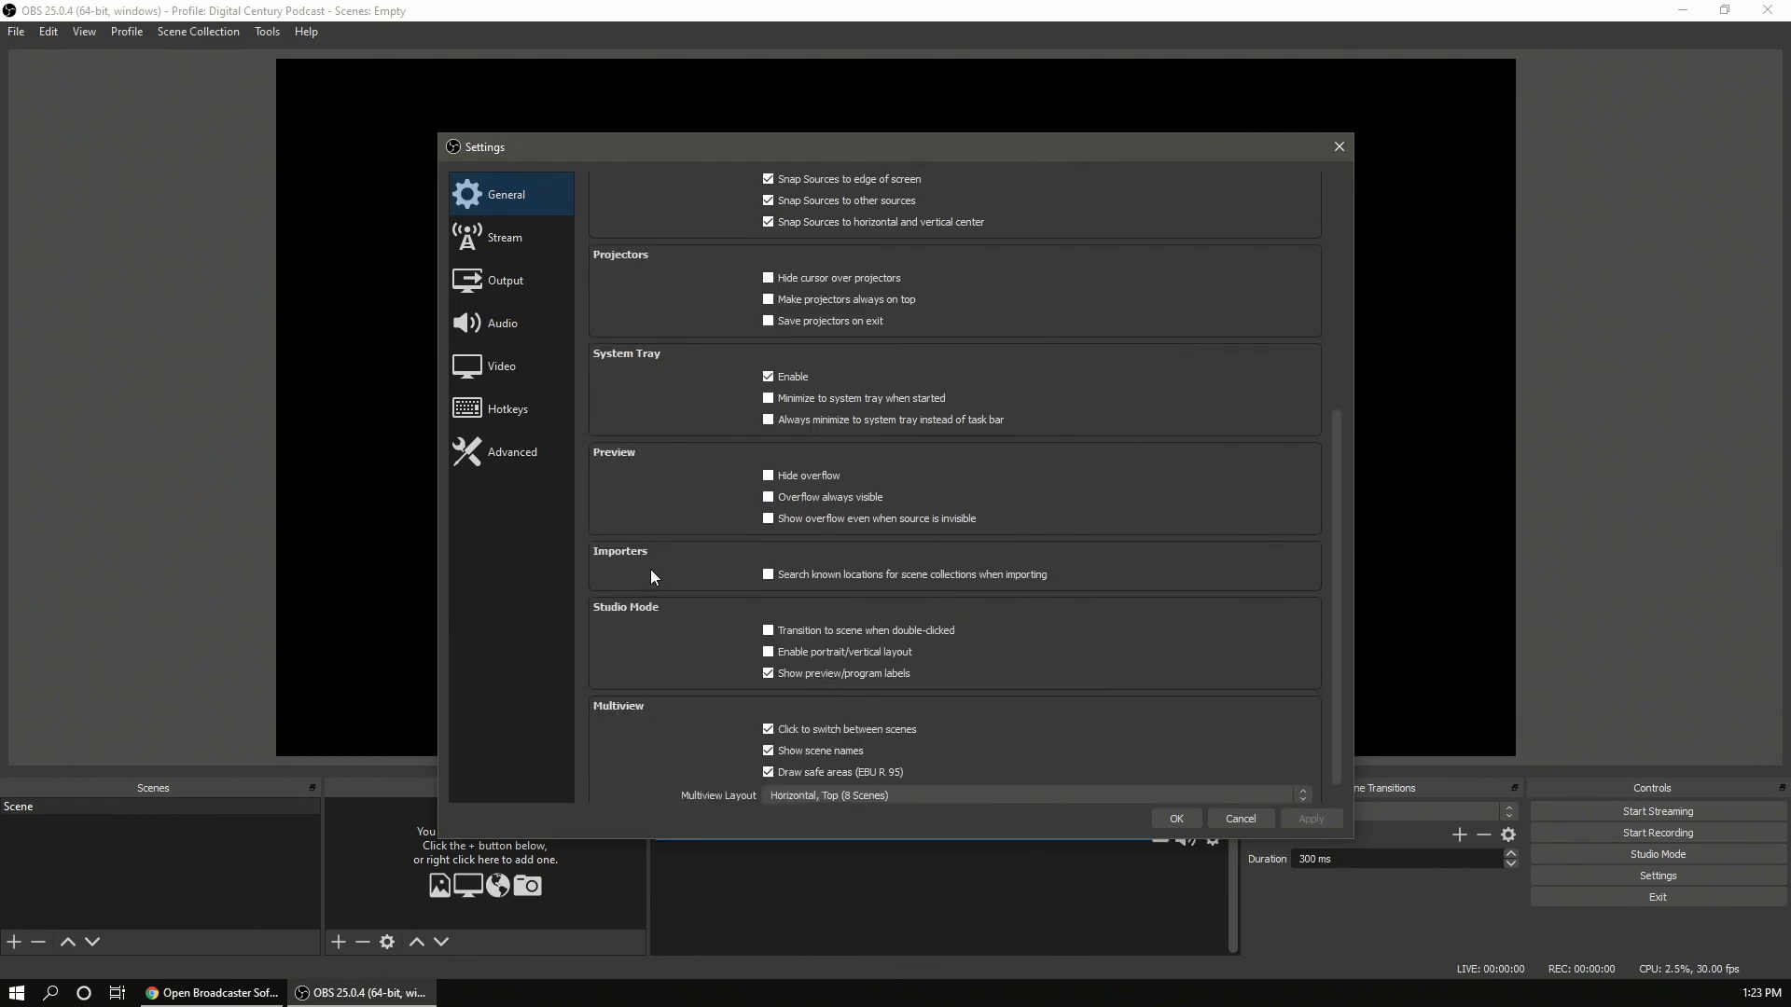
{"action": "scroll", "coordinate": [681, 383], "scroll_direction": "up", "scroll_amount": 1}
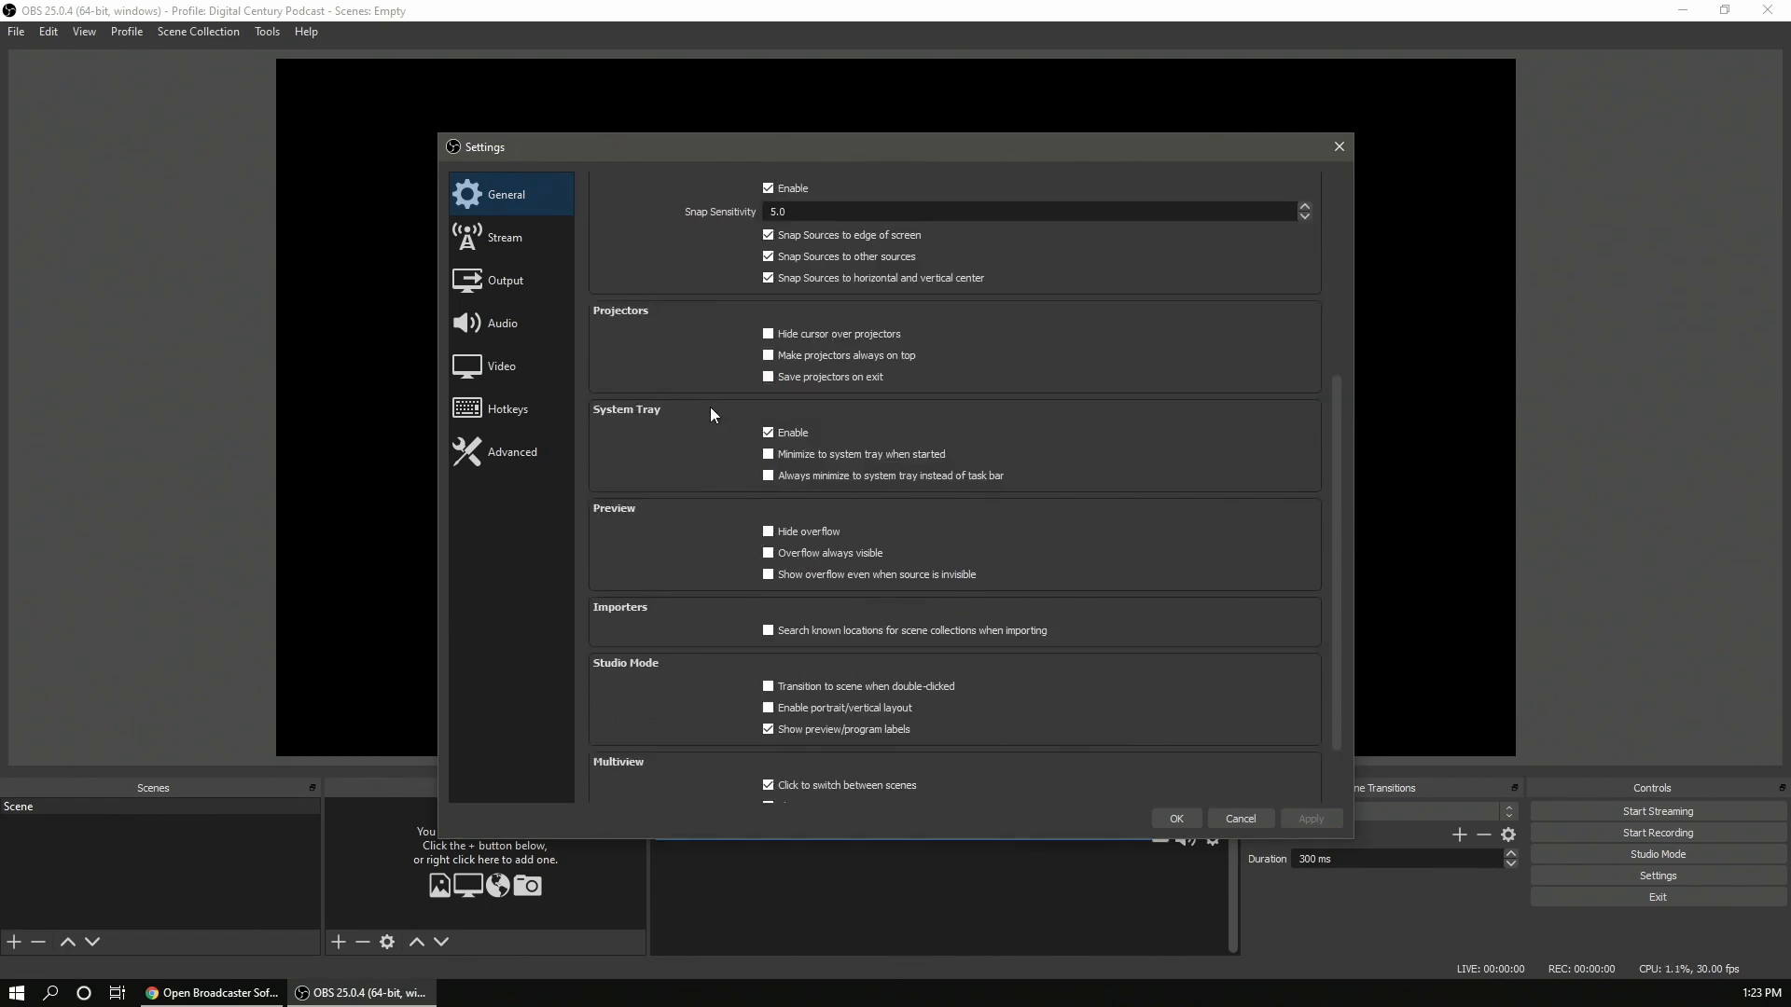
{"action": "scroll", "coordinate": [686, 645], "scroll_direction": "down", "scroll_amount": 2}
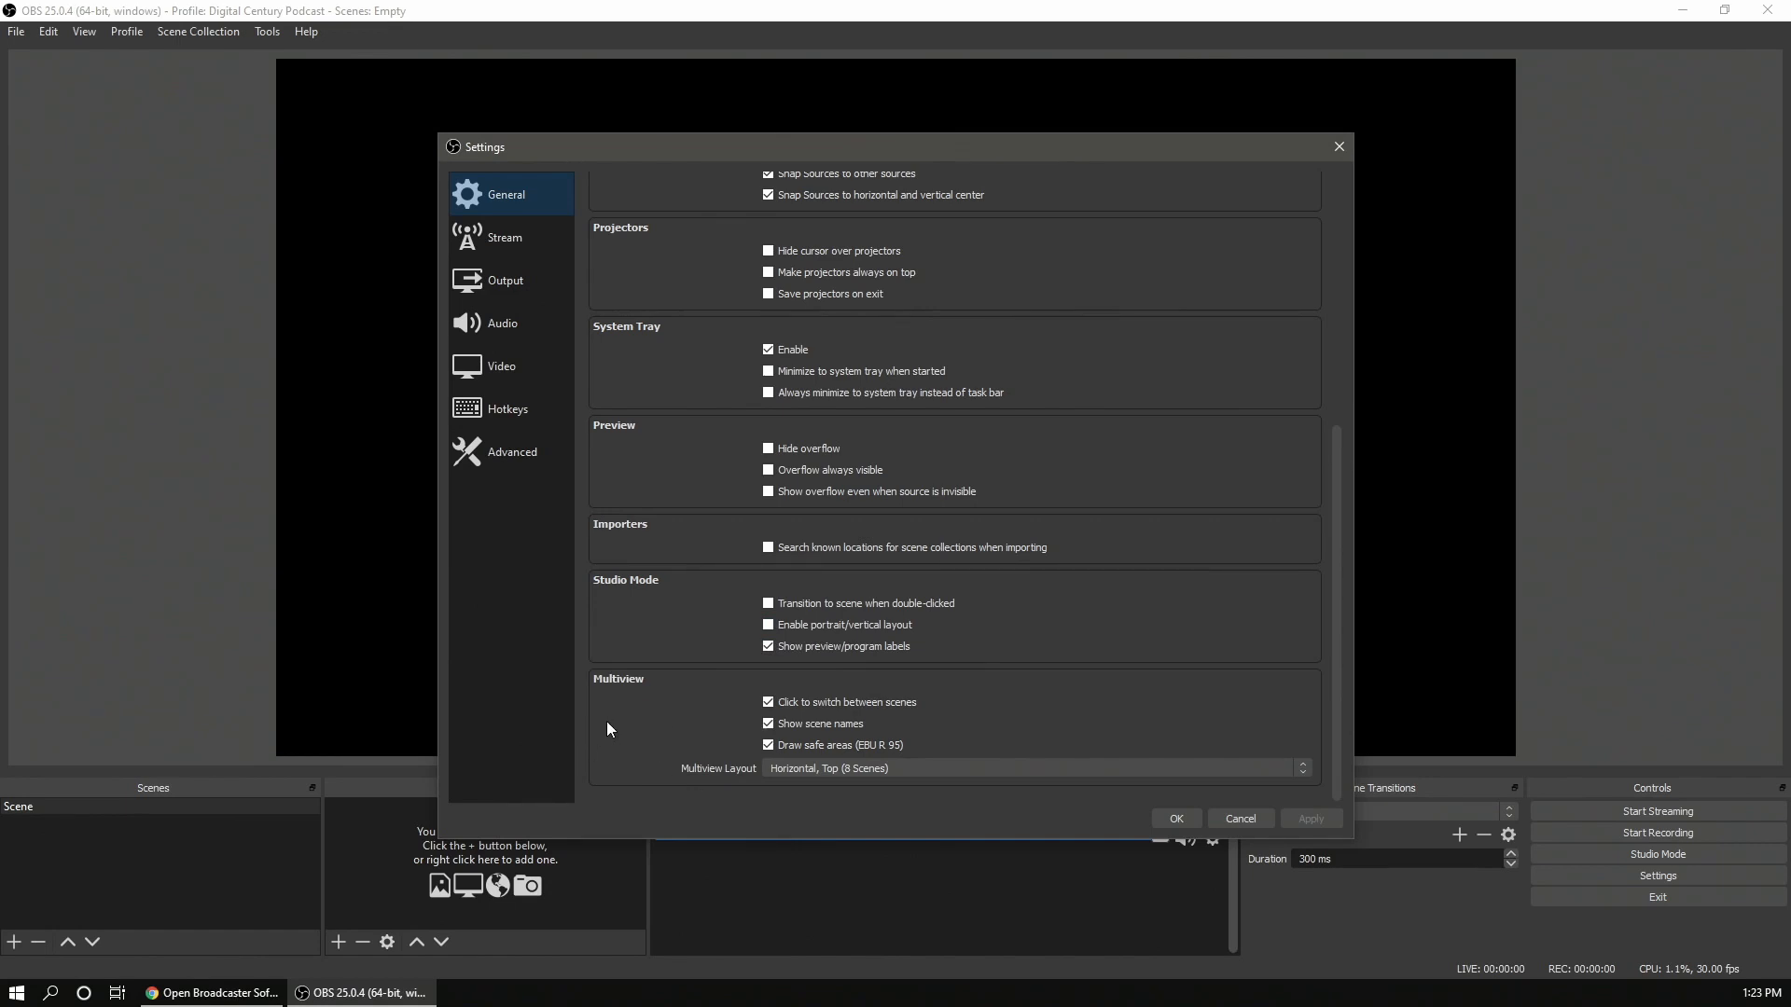
- On the Stream page, set the streaming service to Custom... from the full service list
{"action": "left_click", "coordinate": [504, 237]}
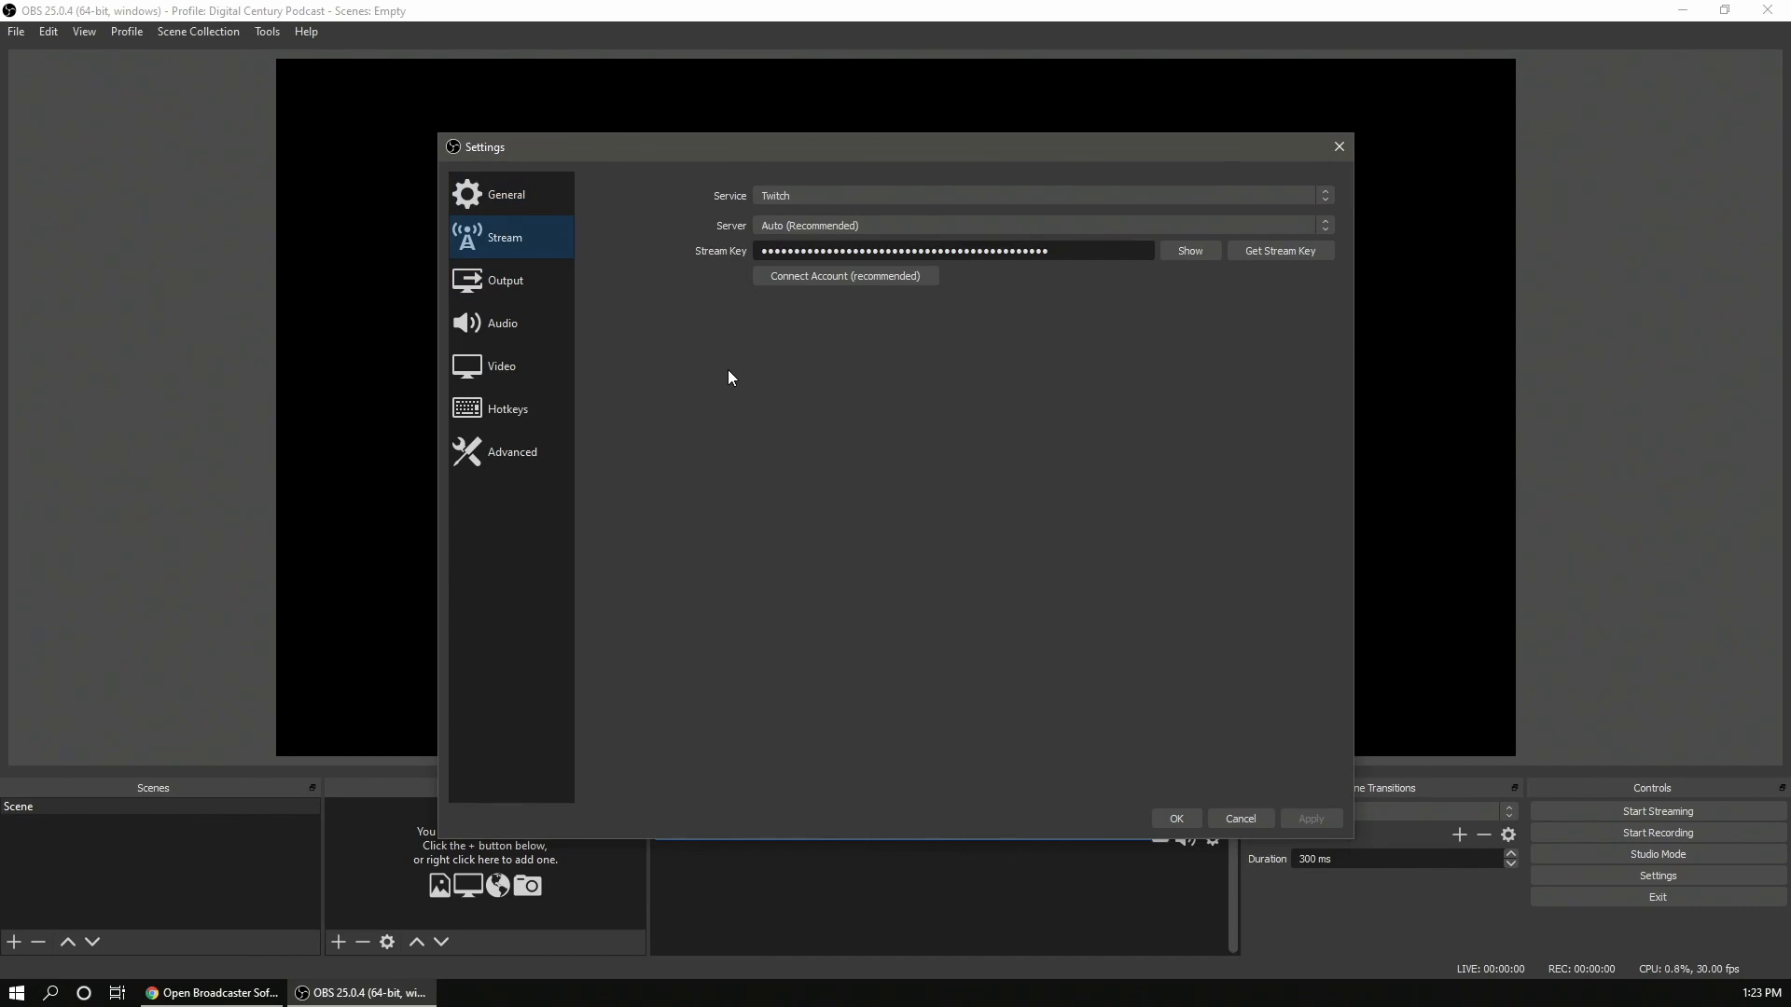
{"action": "left_click", "coordinate": [808, 198]}
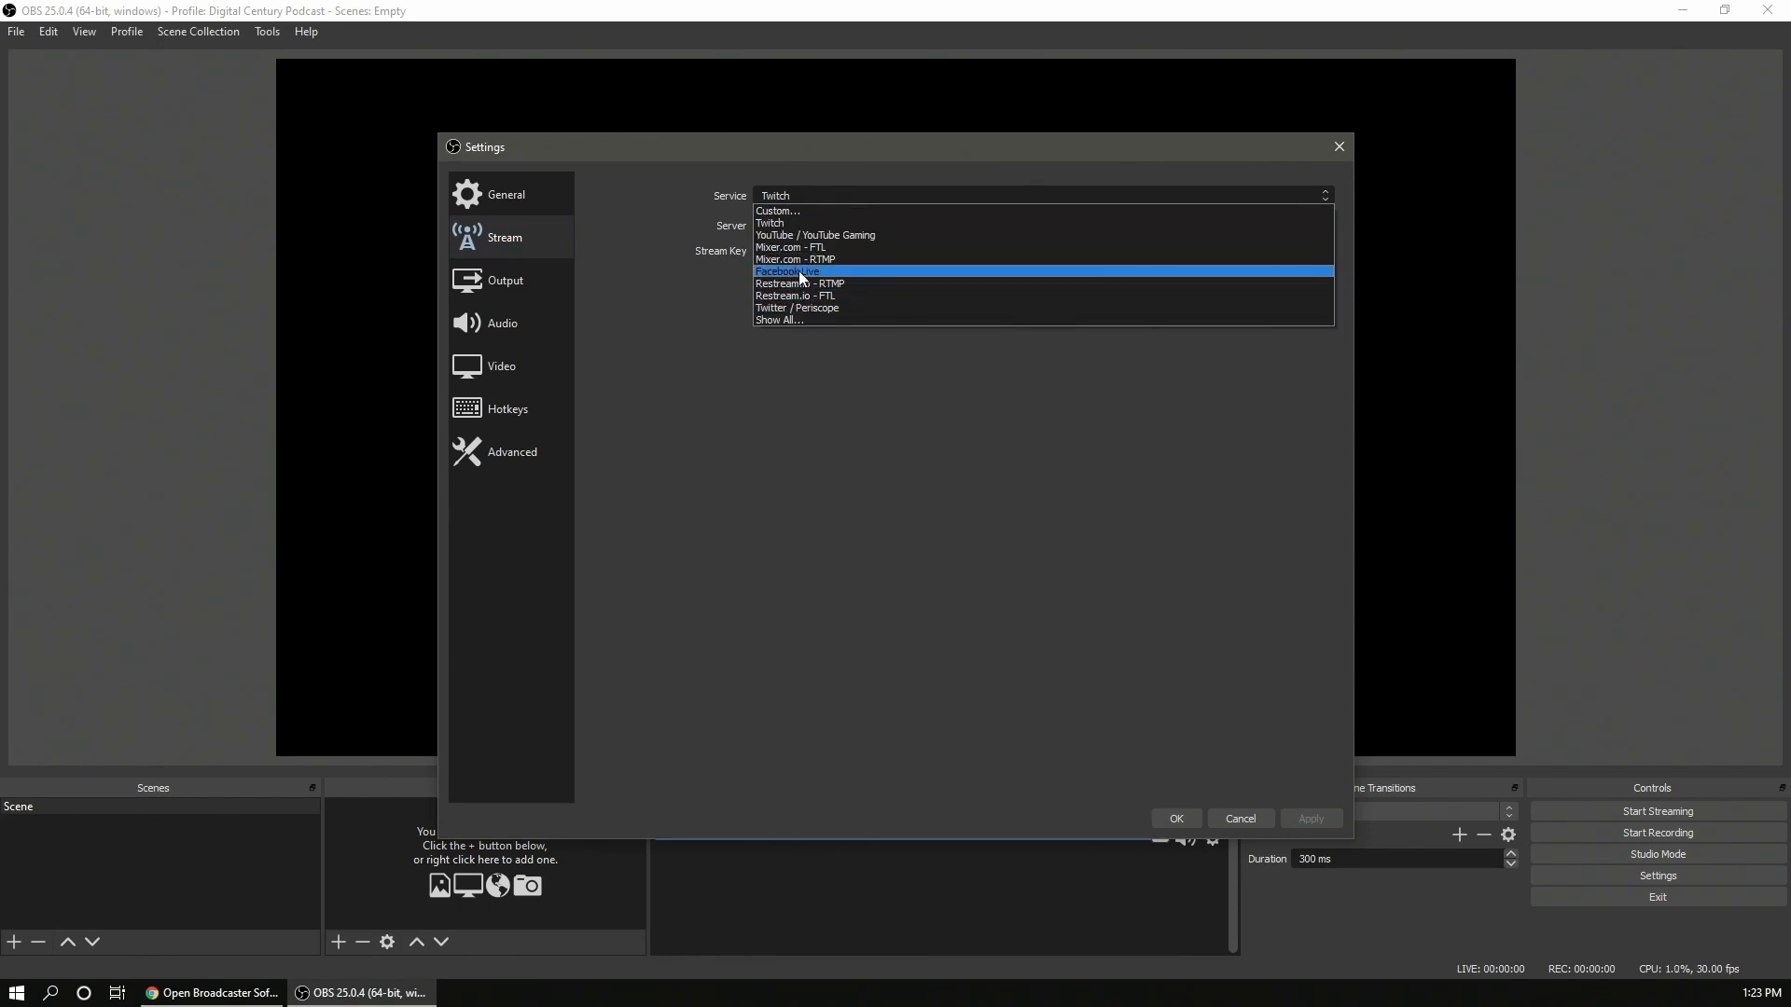
{"action": "left_click", "coordinate": [787, 317]}
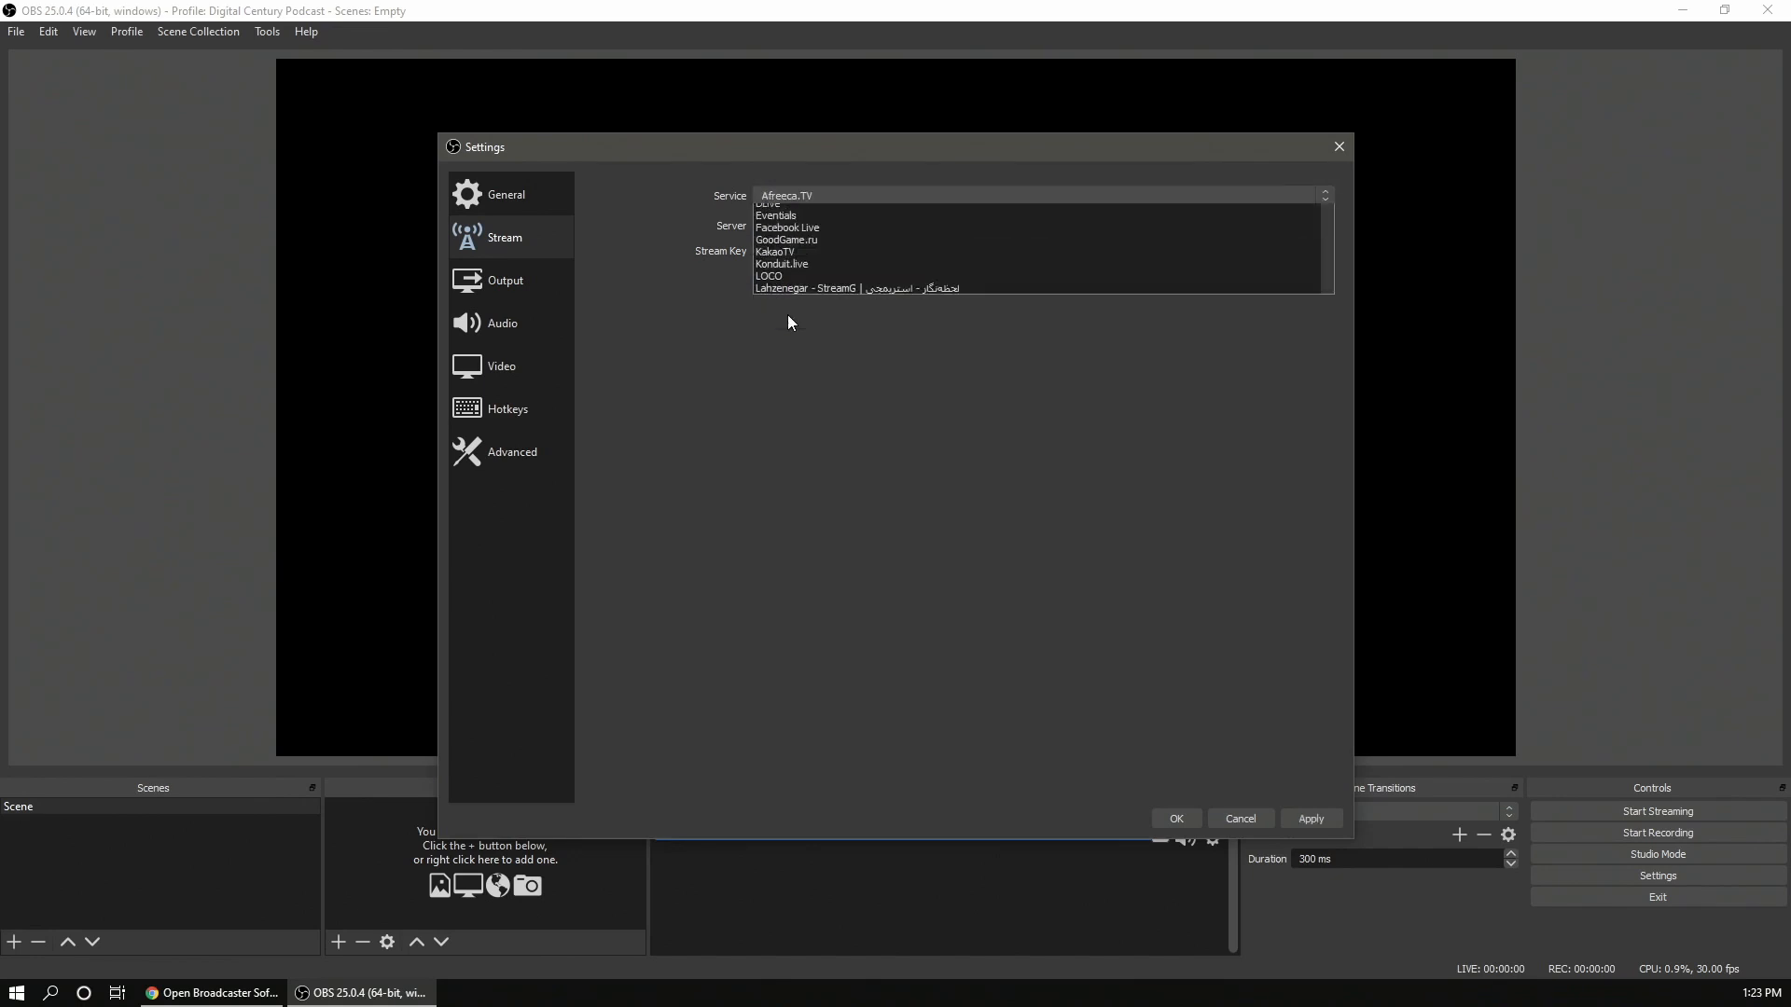
{"action": "scroll", "coordinate": [1018, 362], "scroll_direction": "down", "scroll_amount": 4}
{"action": "scroll", "coordinate": [1018, 356], "scroll_direction": "down", "scroll_amount": 7}
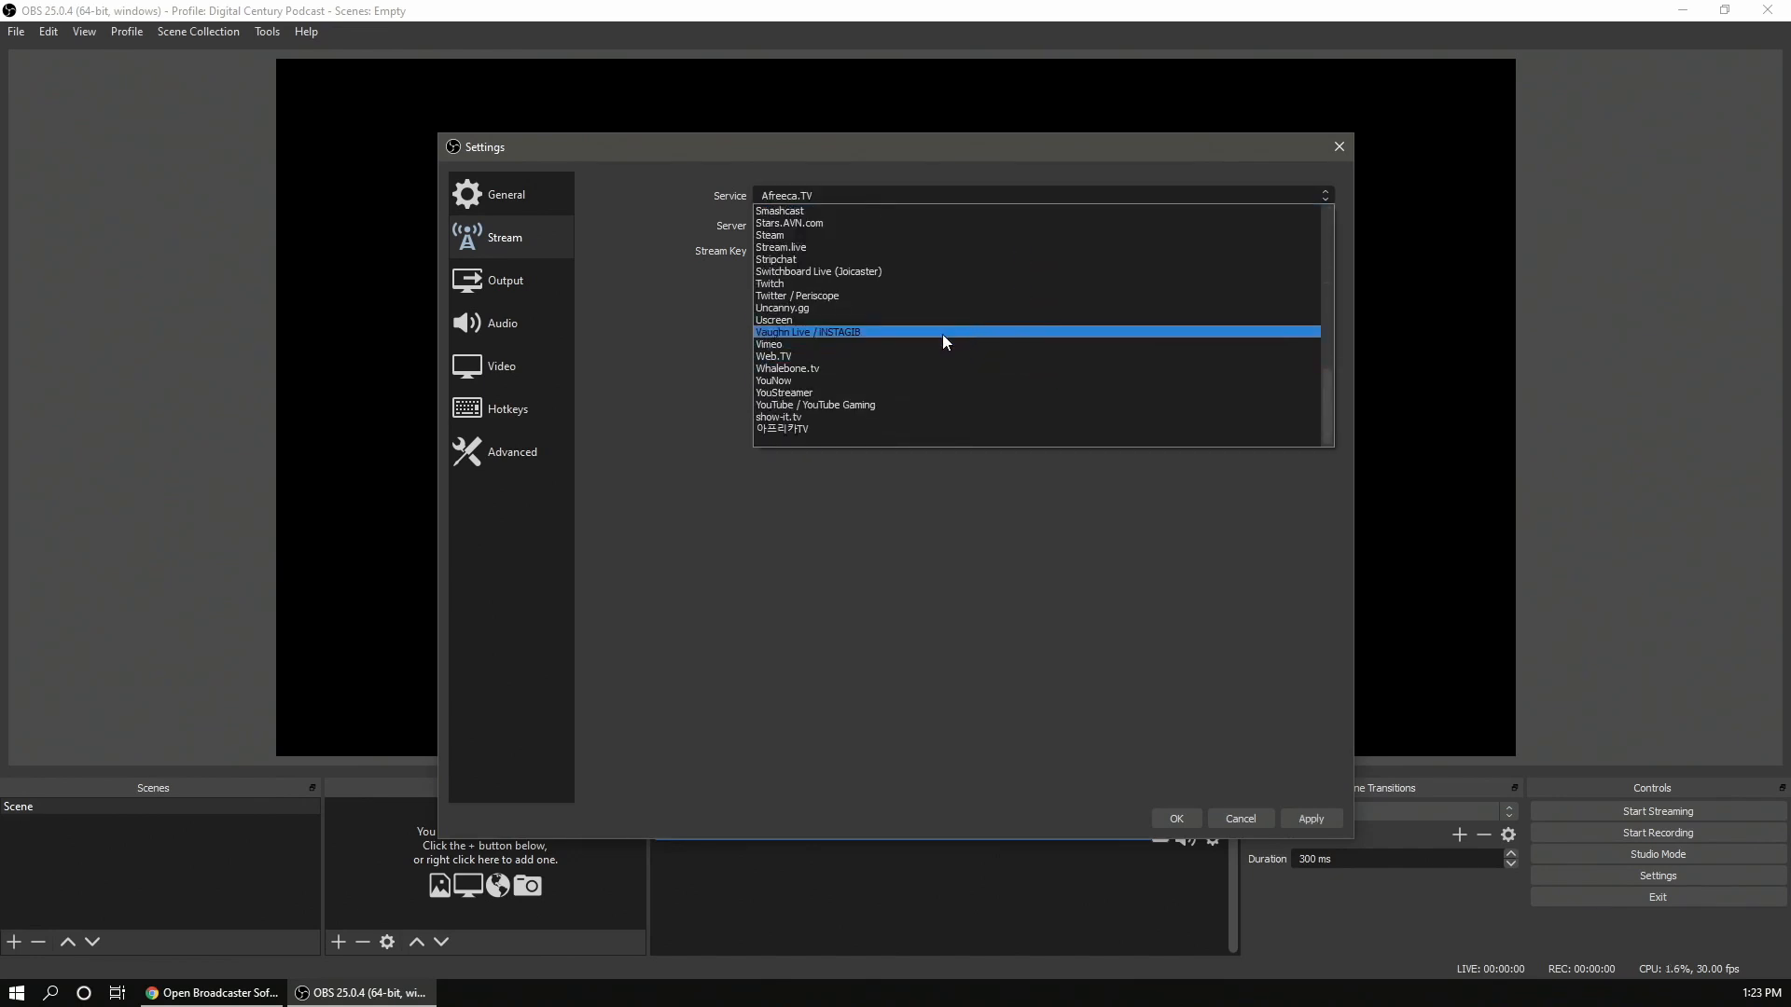
{"action": "scroll", "coordinate": [942, 334], "scroll_direction": "up", "scroll_amount": 11}
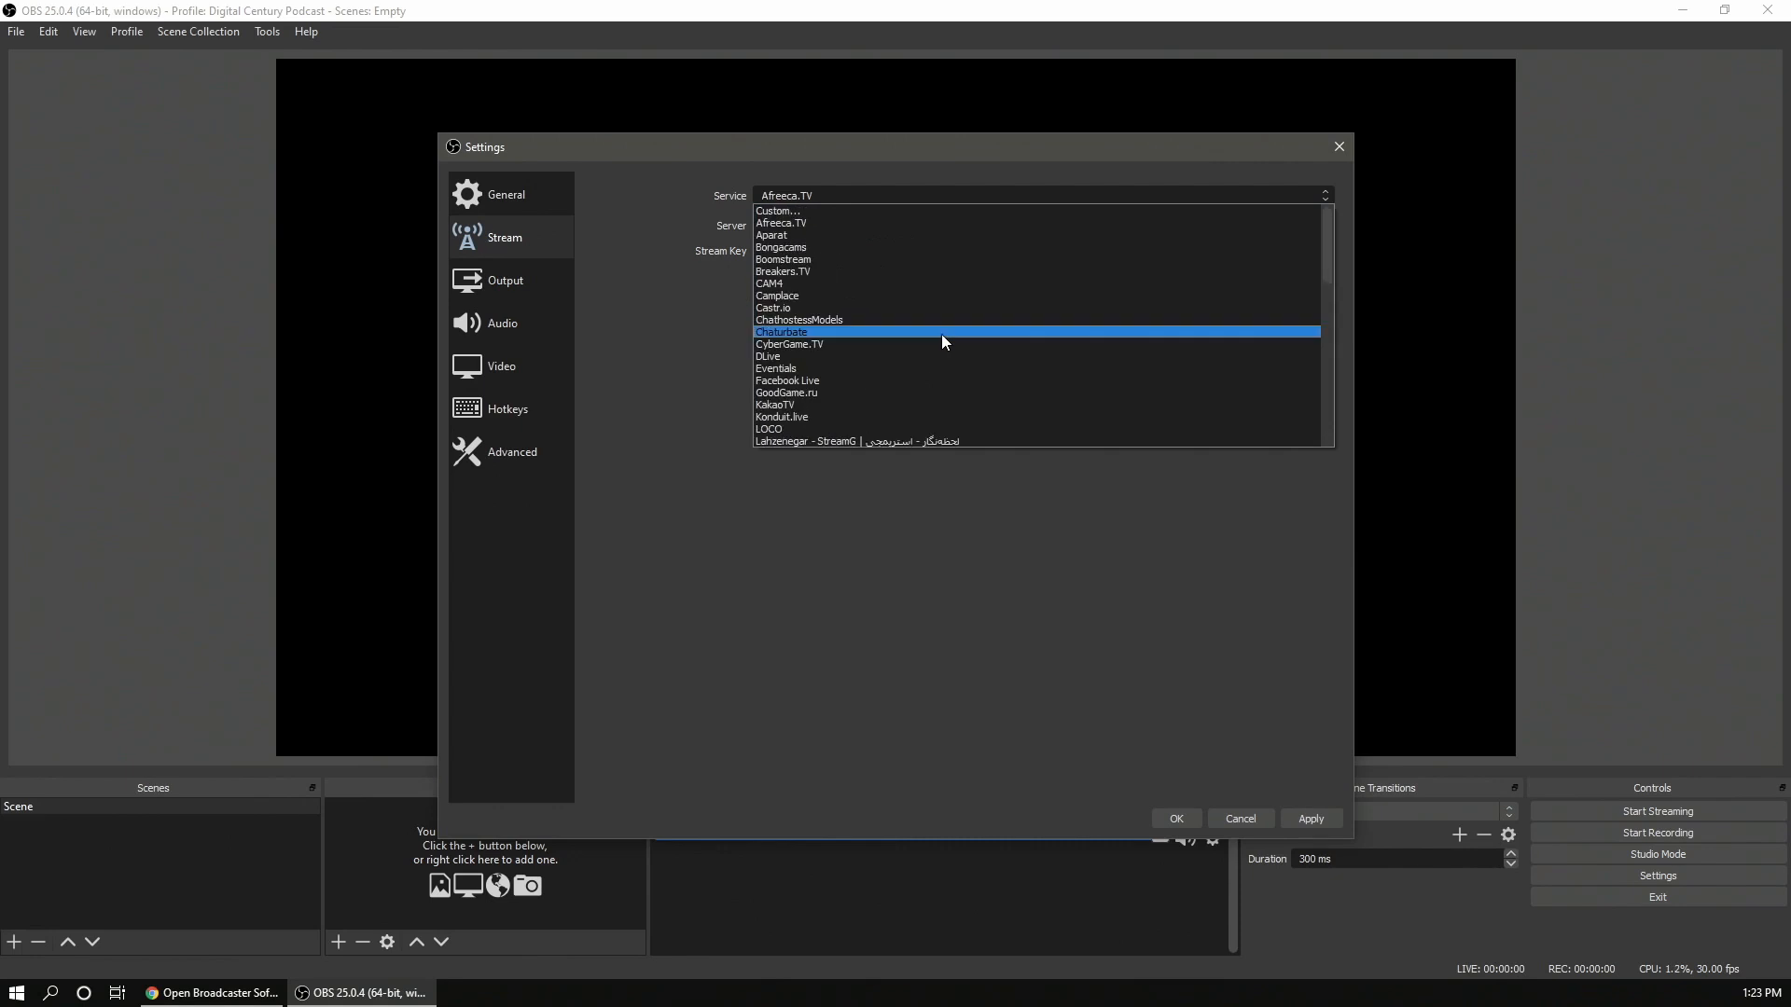
{"action": "left_click", "coordinate": [871, 212]}
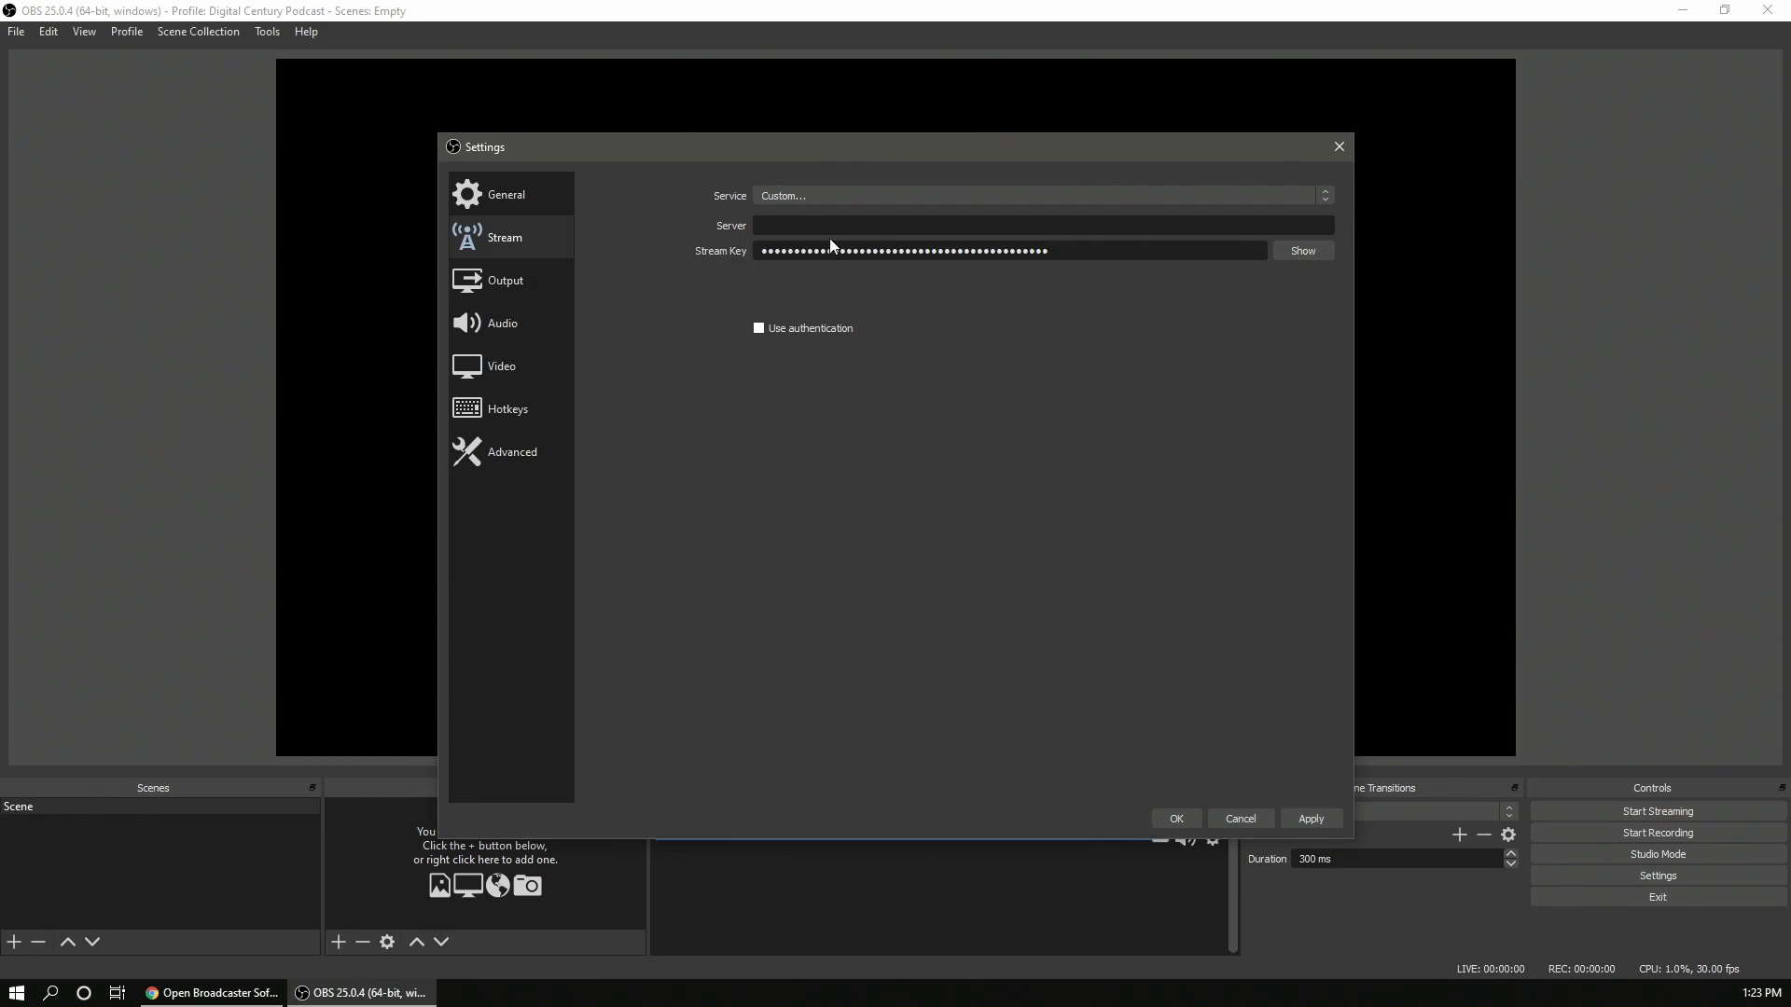
{"action": "left_click", "coordinate": [859, 196]}
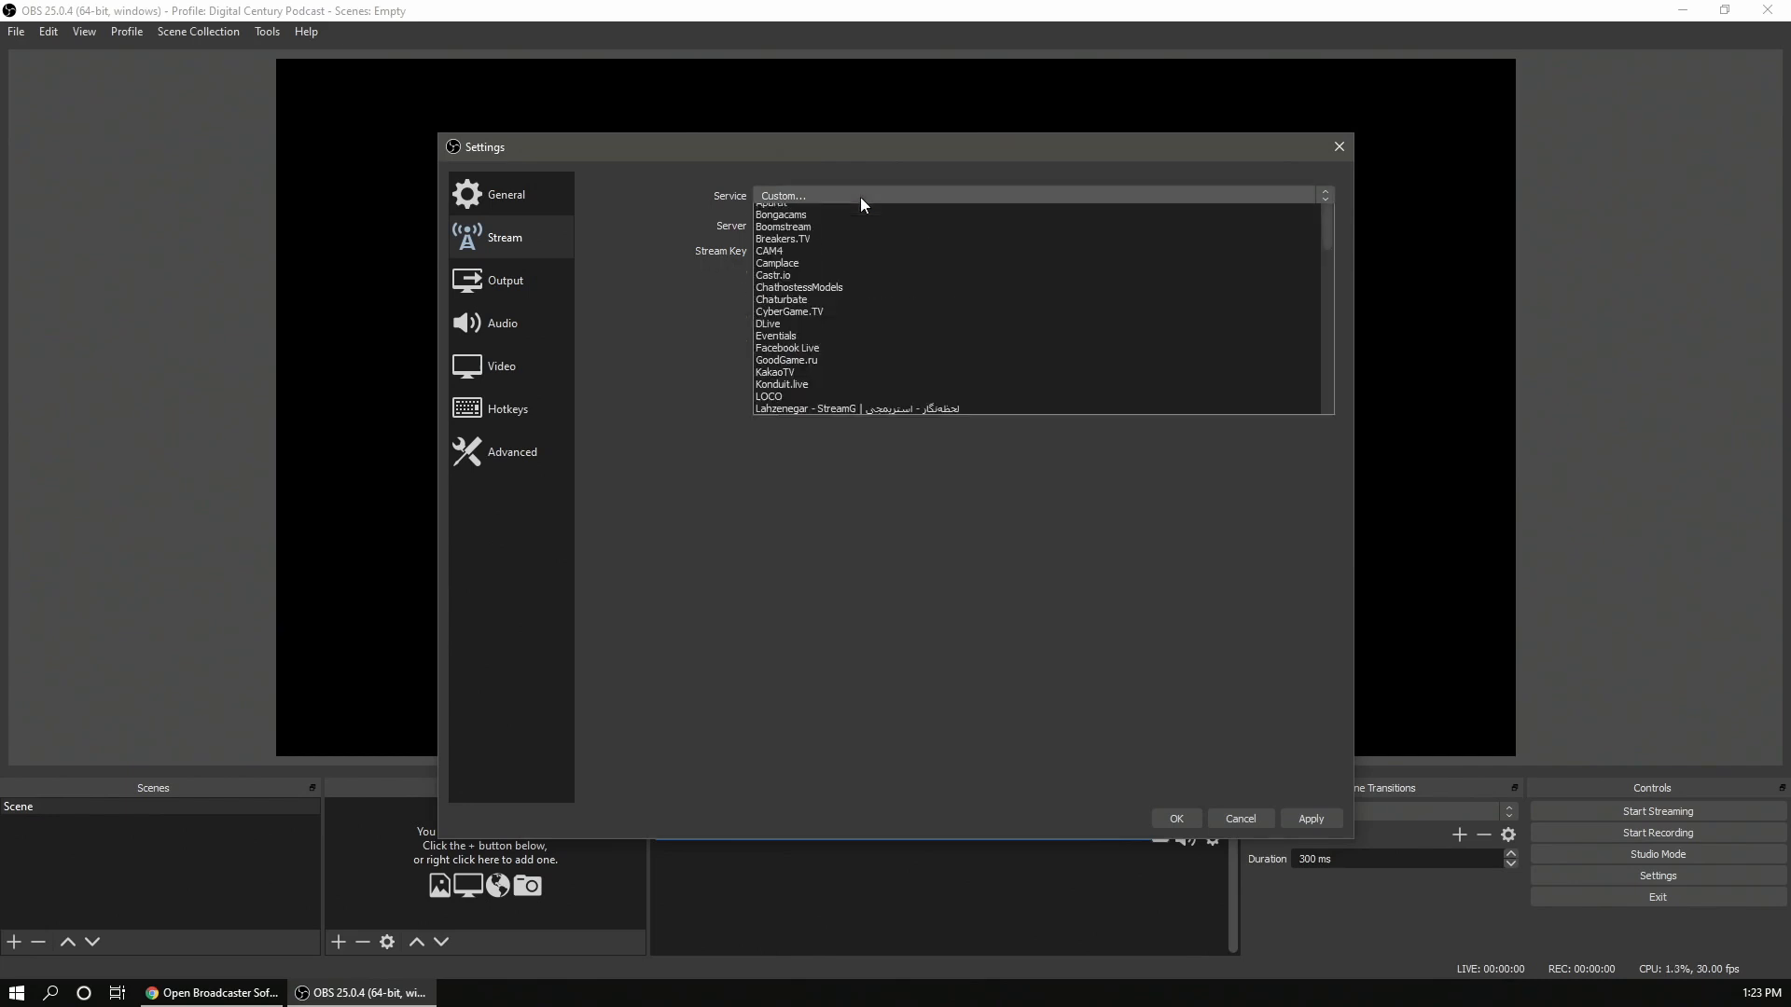
- Switch to the Output page and set the output mode to Simple
{"action": "left_click", "coordinate": [525, 282]}
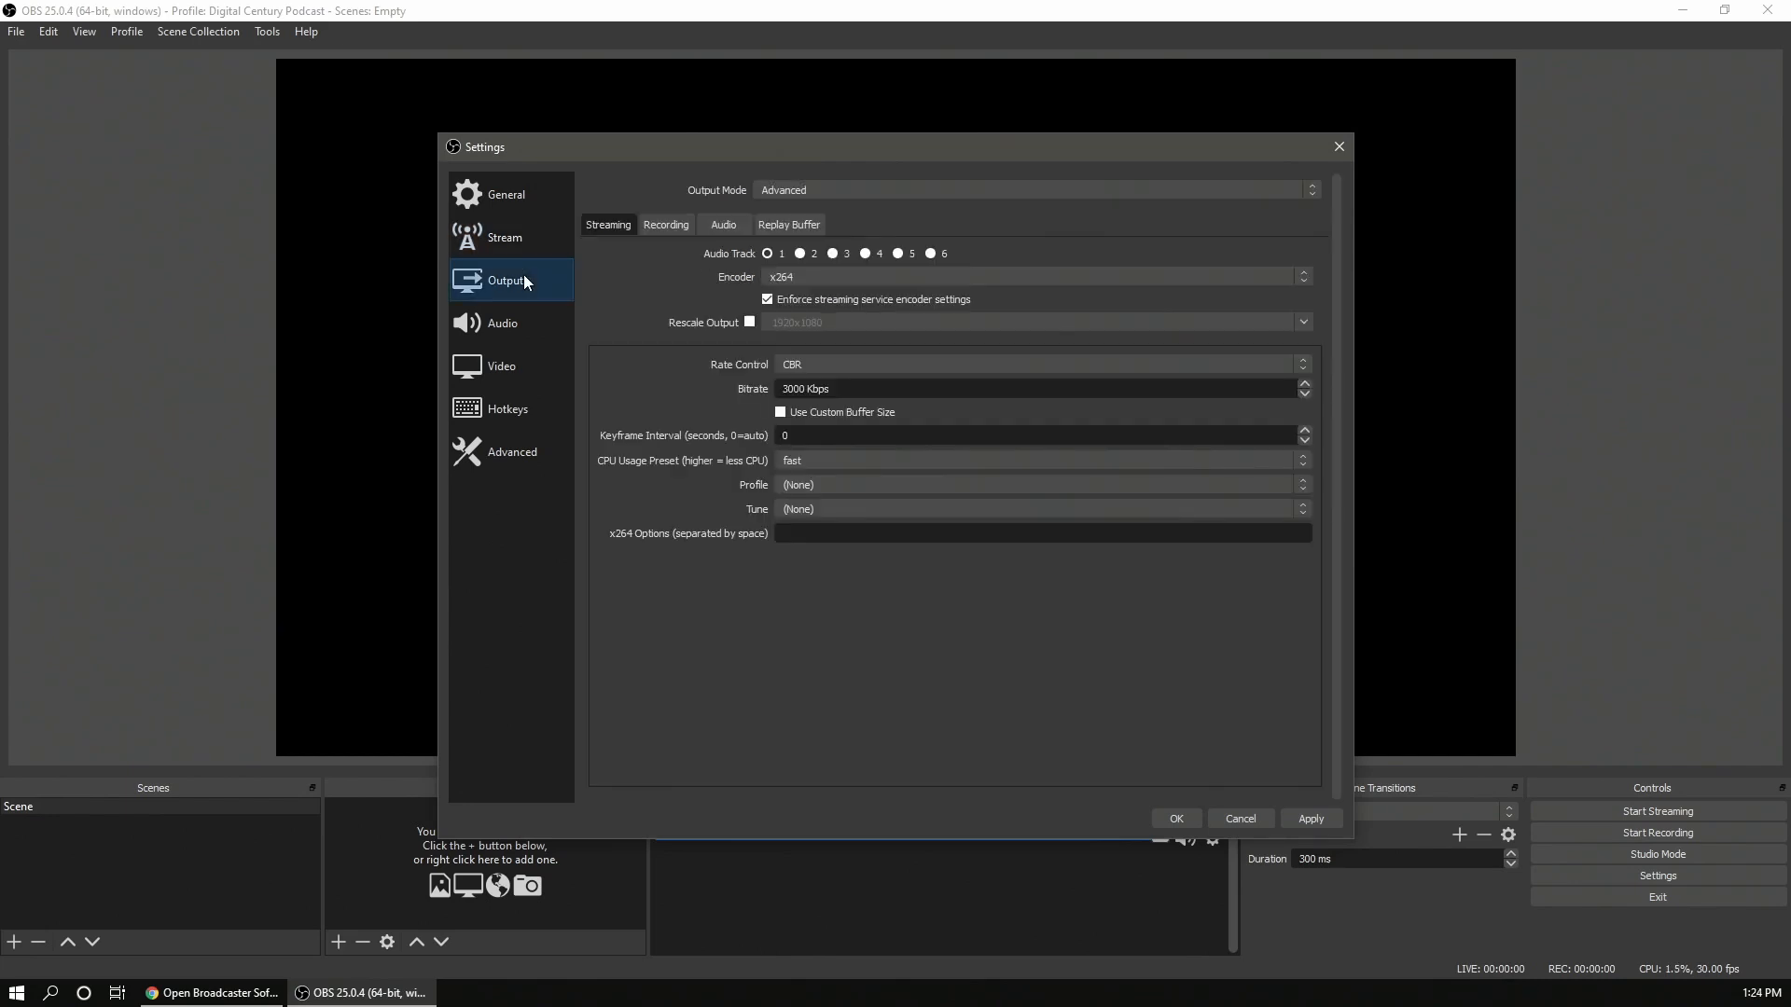
{"action": "left_click", "coordinate": [843, 192]}
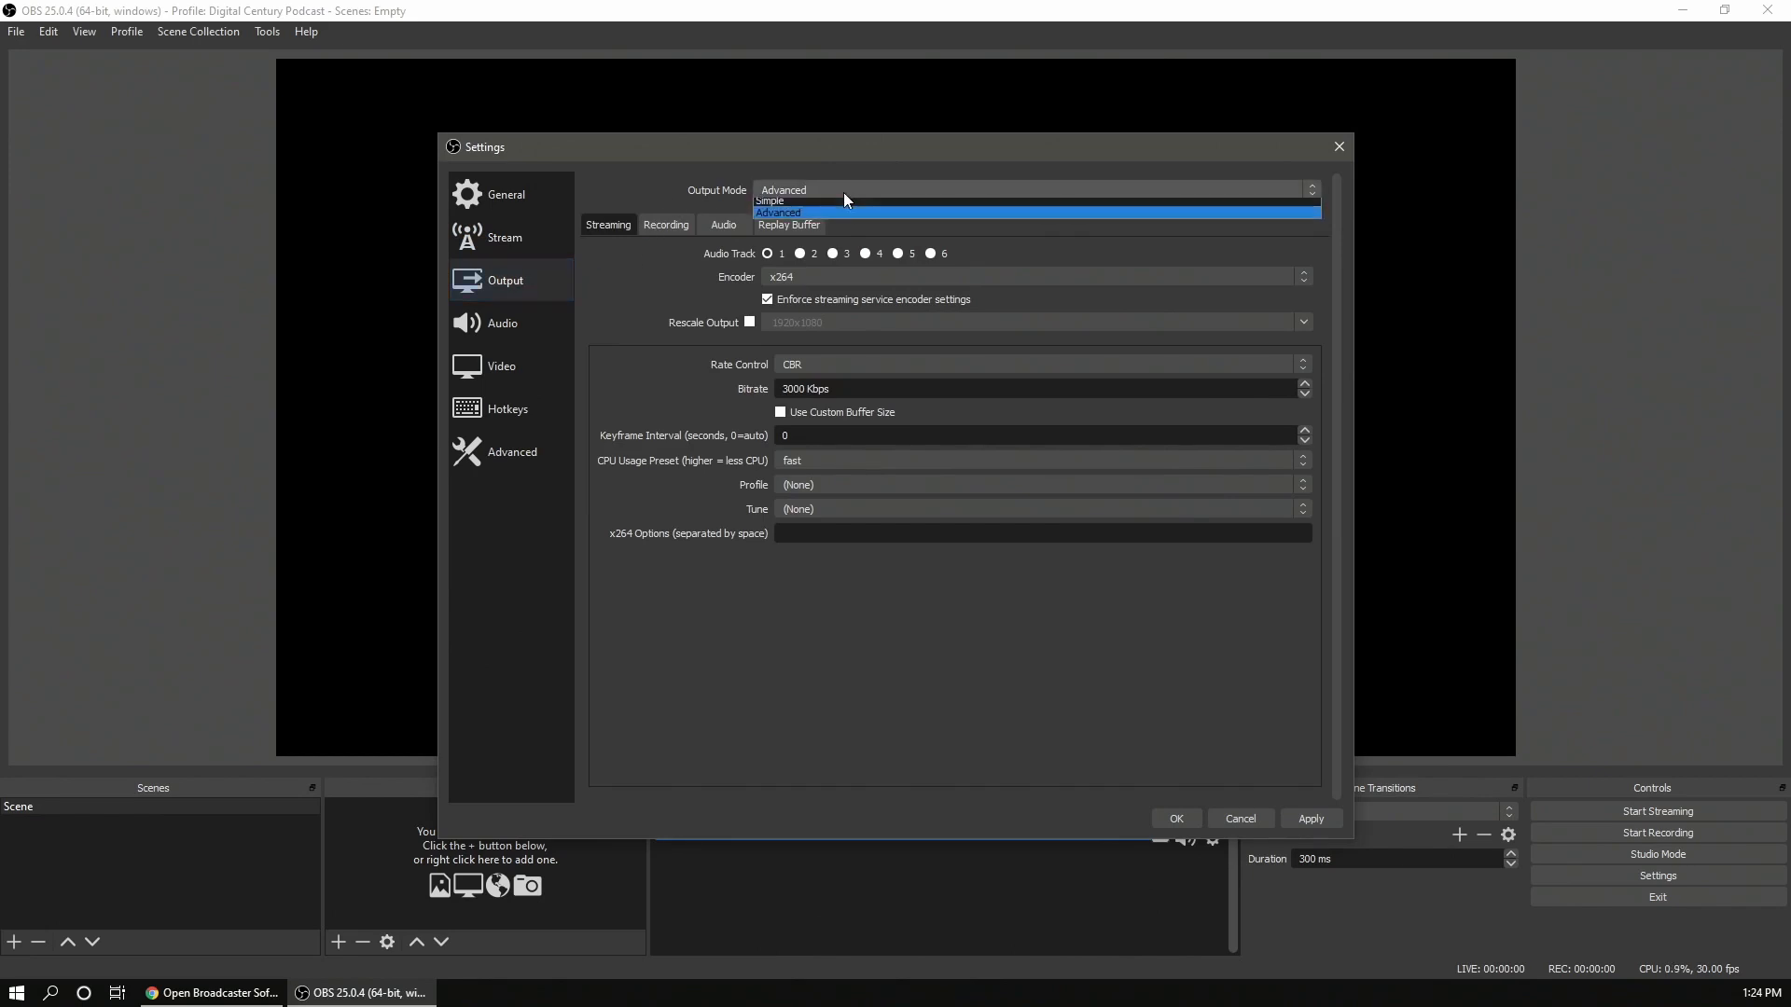
{"action": "left_click", "coordinate": [849, 206]}
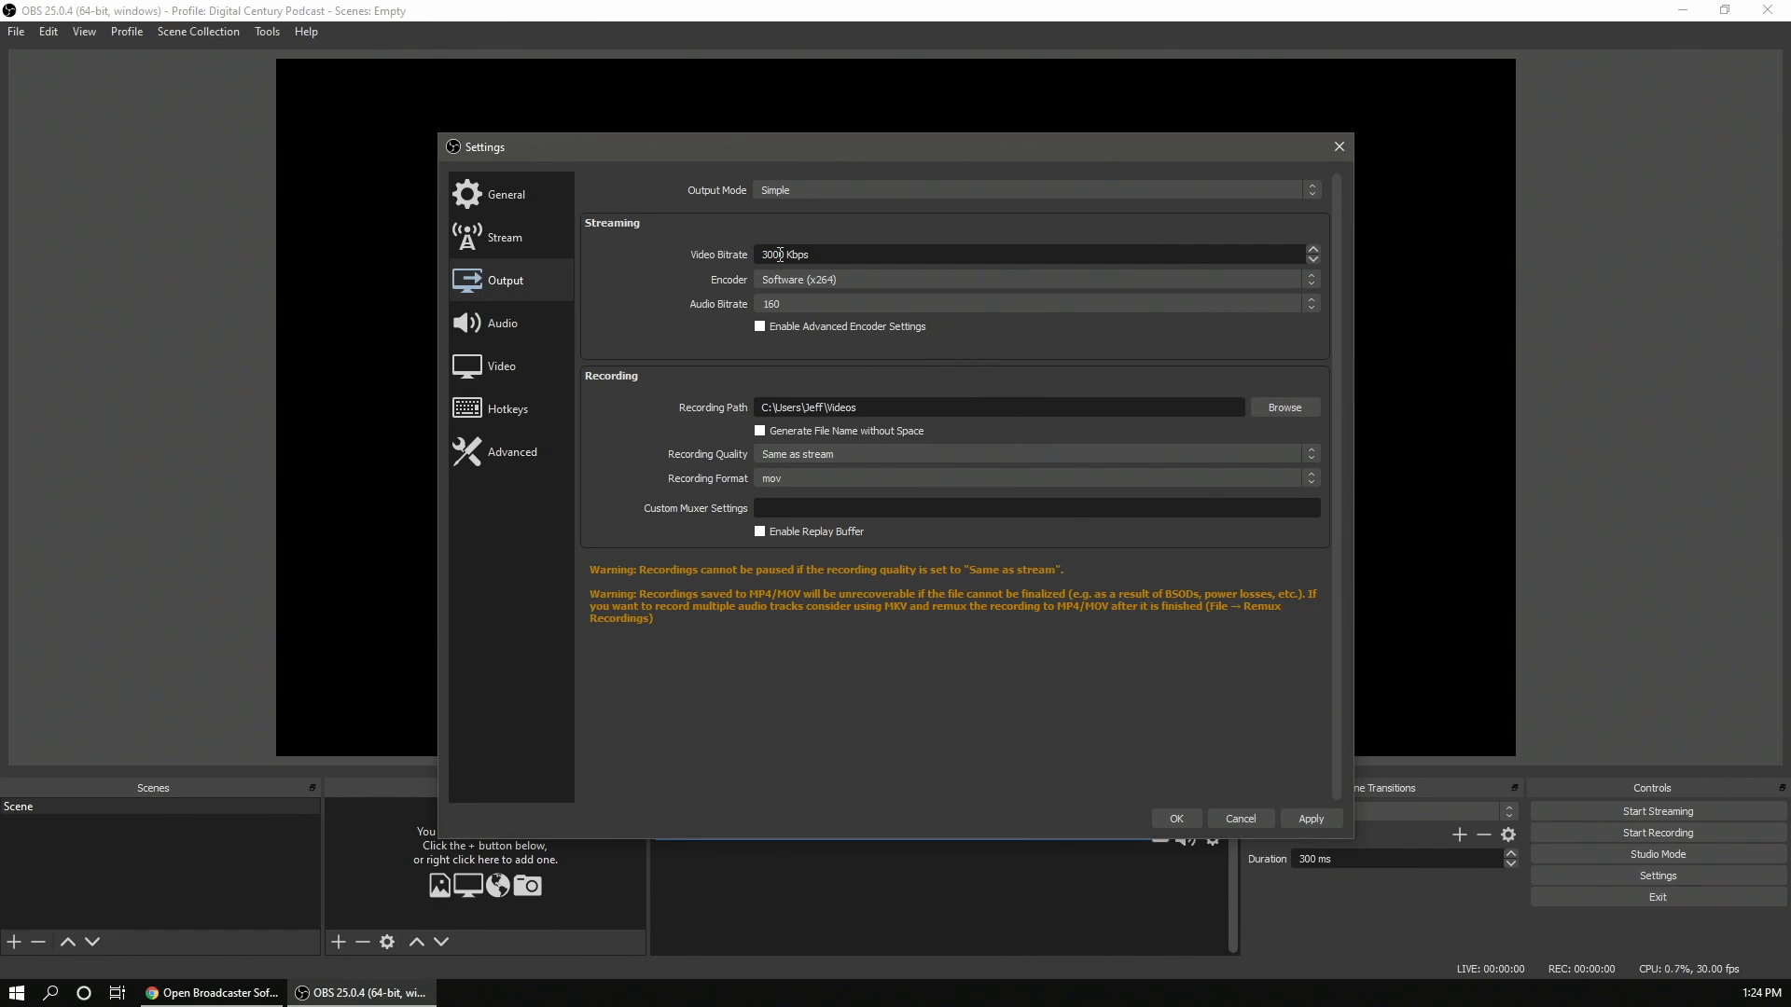
- Switch the streaming encoder to Hardware (NVENC) and back to Software (x264)
{"action": "left_click", "coordinate": [856, 282]}
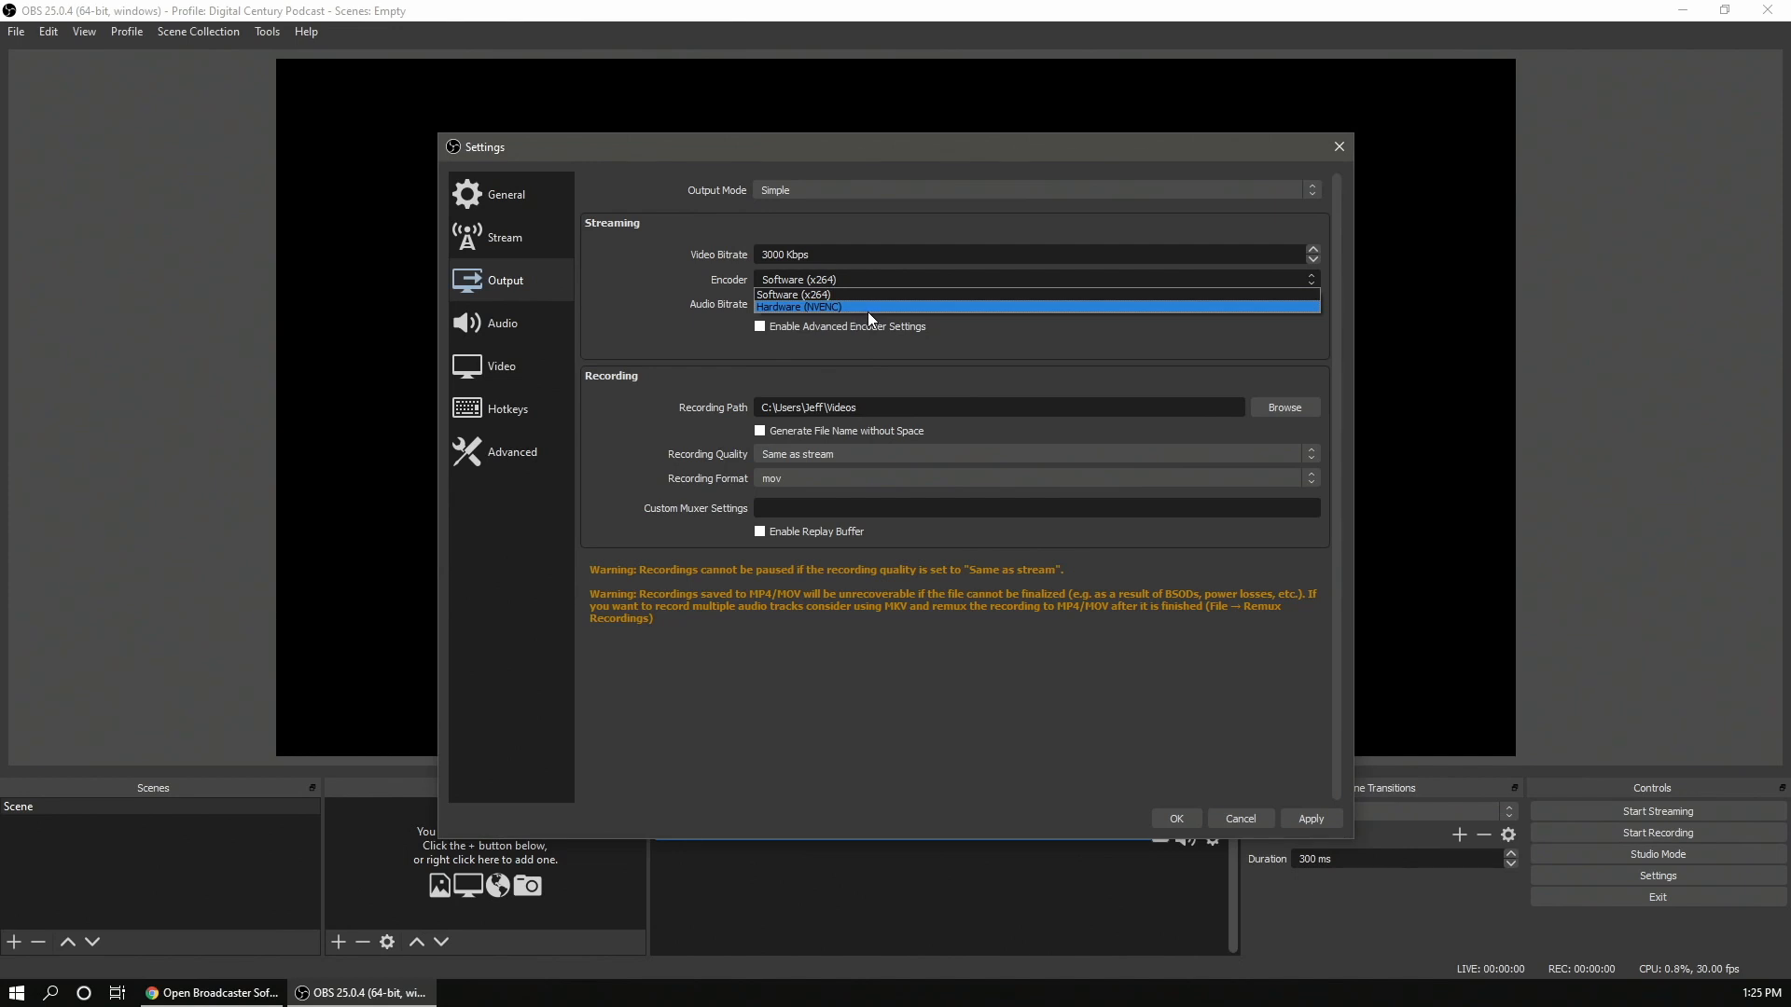
{"action": "left_click", "coordinate": [863, 310]}
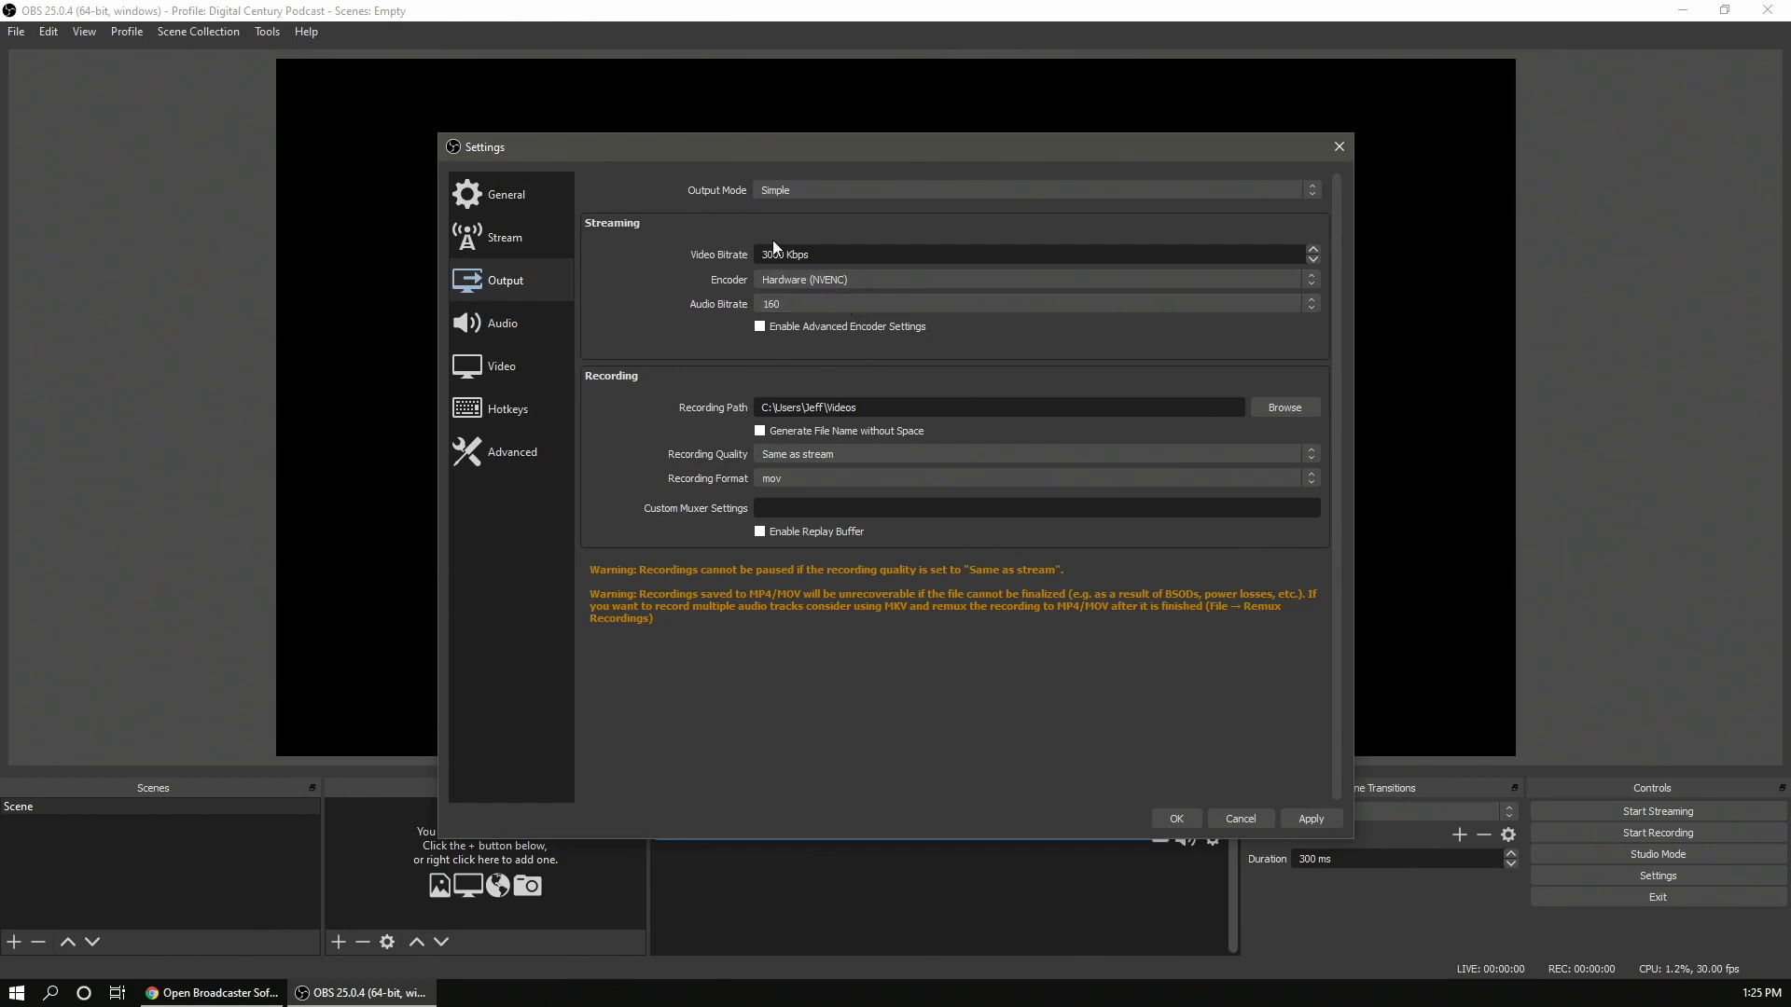
{"action": "left_click", "coordinate": [842, 275]}
{"action": "left_click", "coordinate": [831, 296]}
- Inspect the audio bitrate, recording quality and recording format choices
{"action": "left_click", "coordinate": [806, 306]}
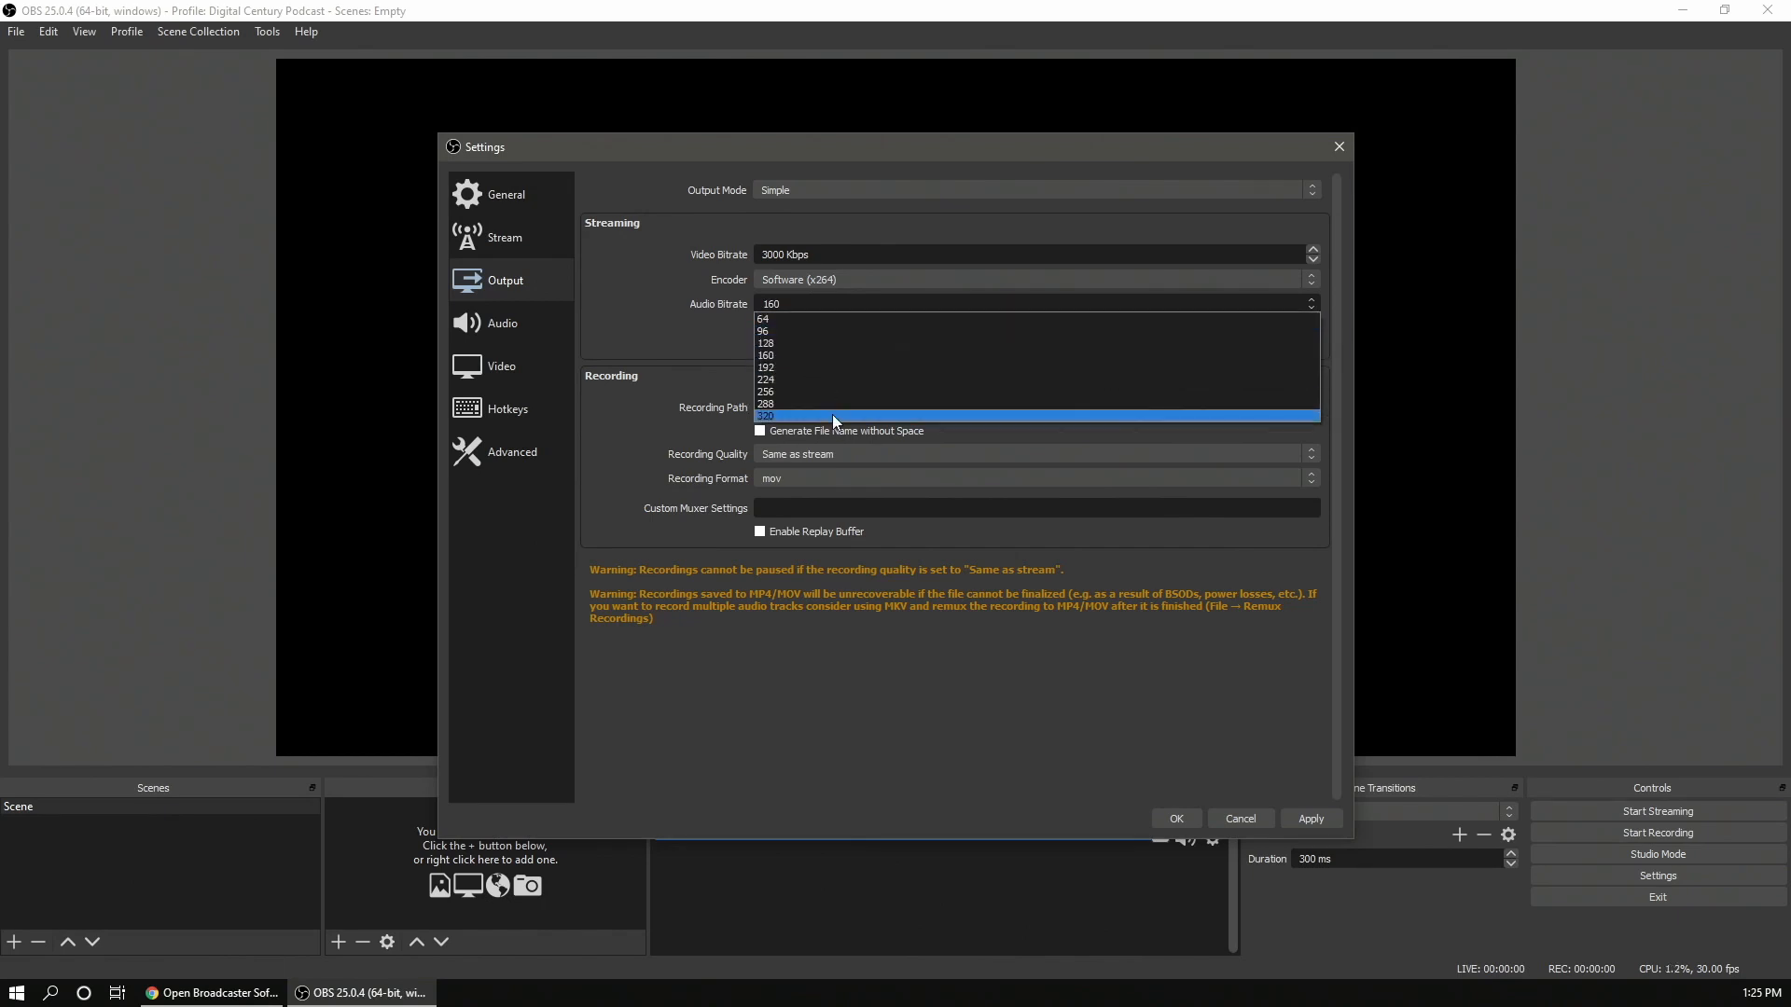
{"action": "left_click", "coordinate": [799, 306]}
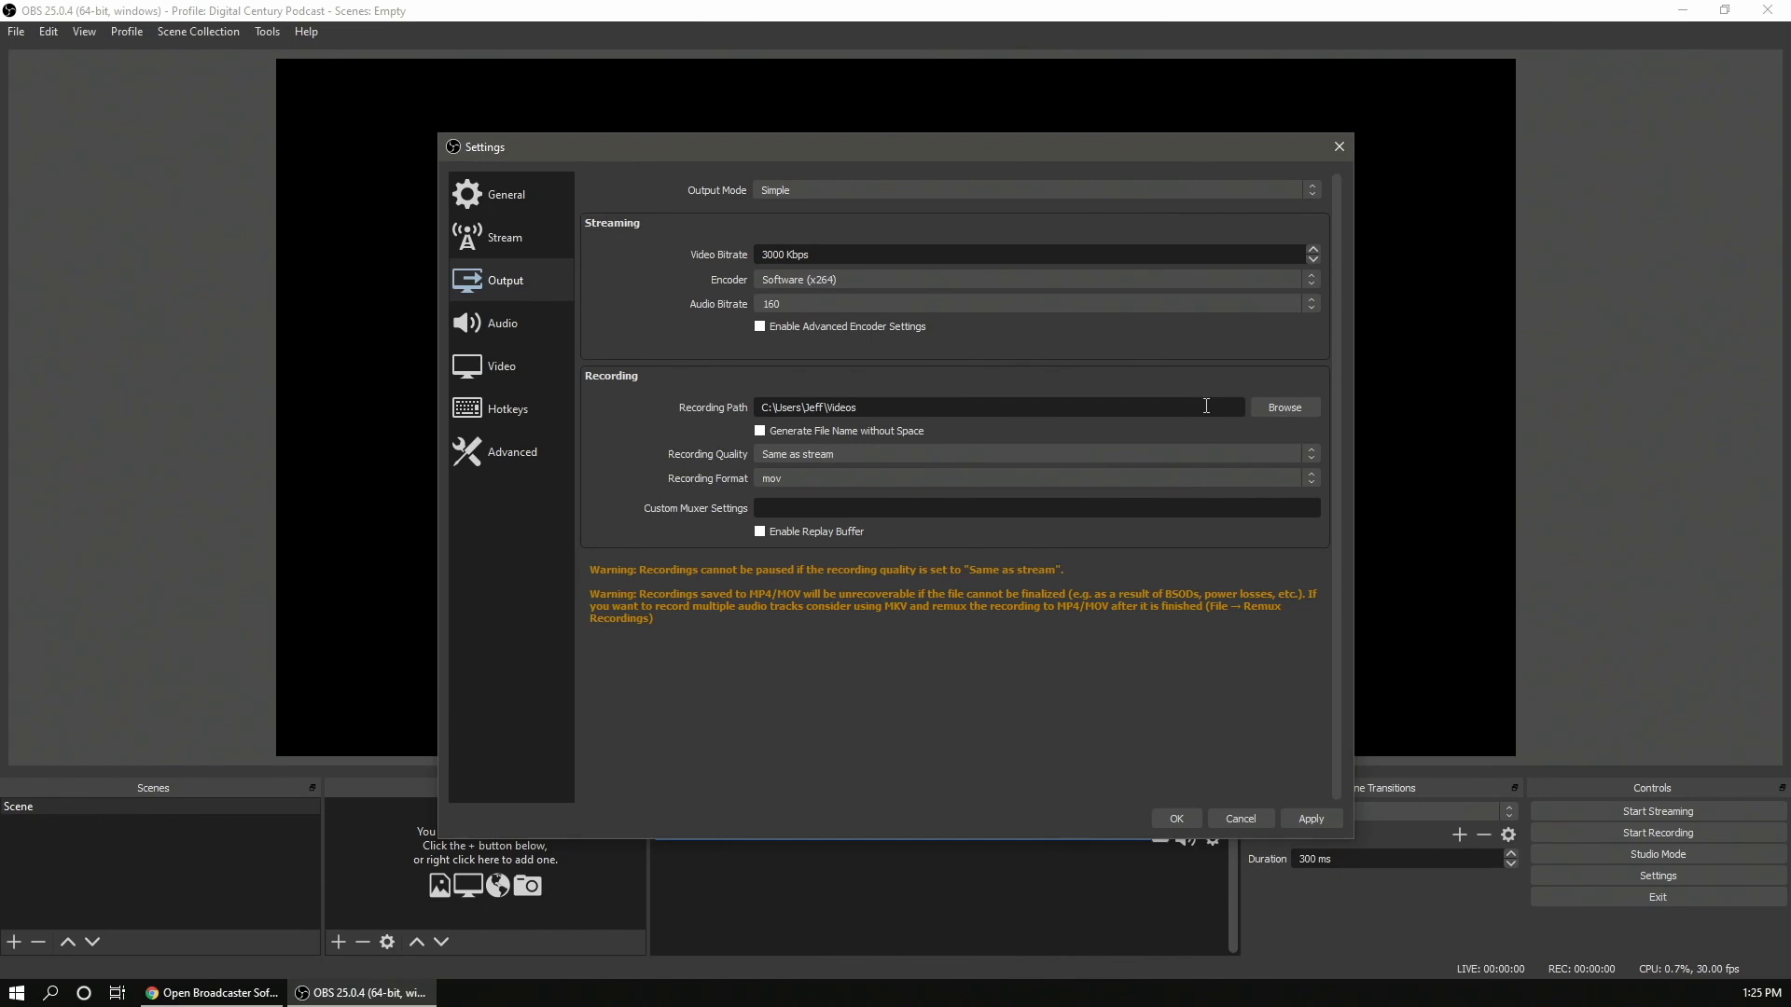
{"action": "left_click", "coordinate": [1000, 461]}
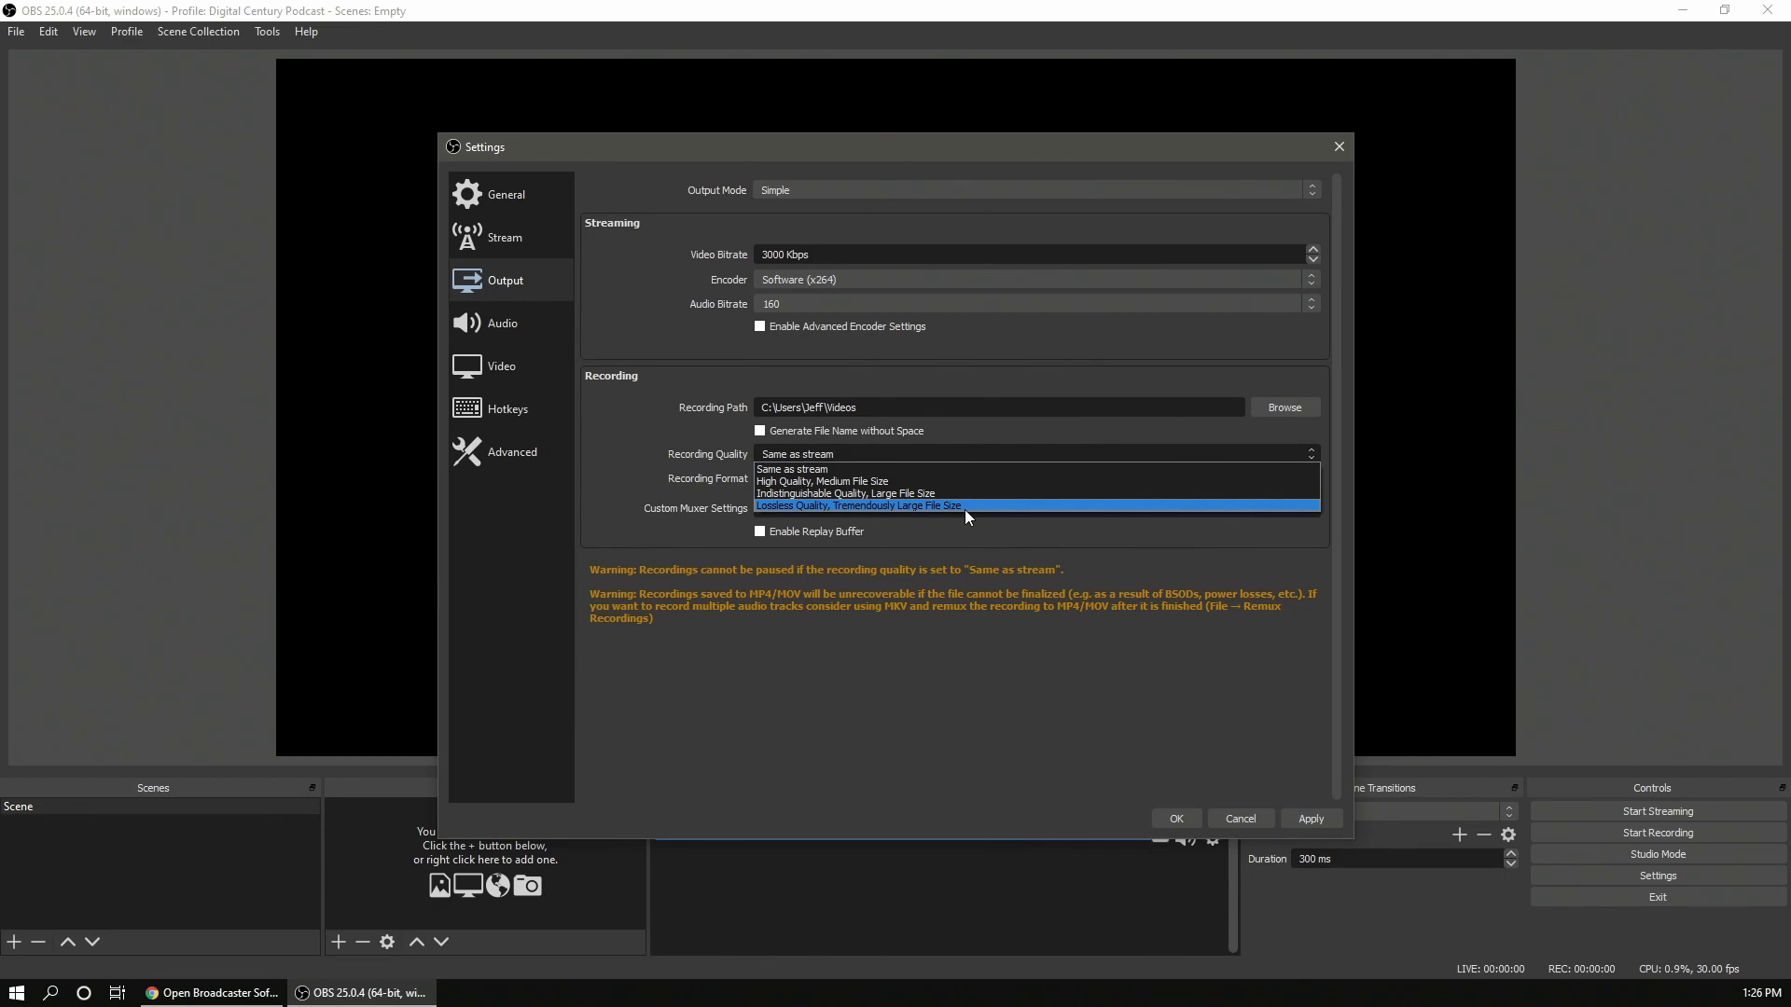
{"action": "left_click", "coordinate": [814, 456]}
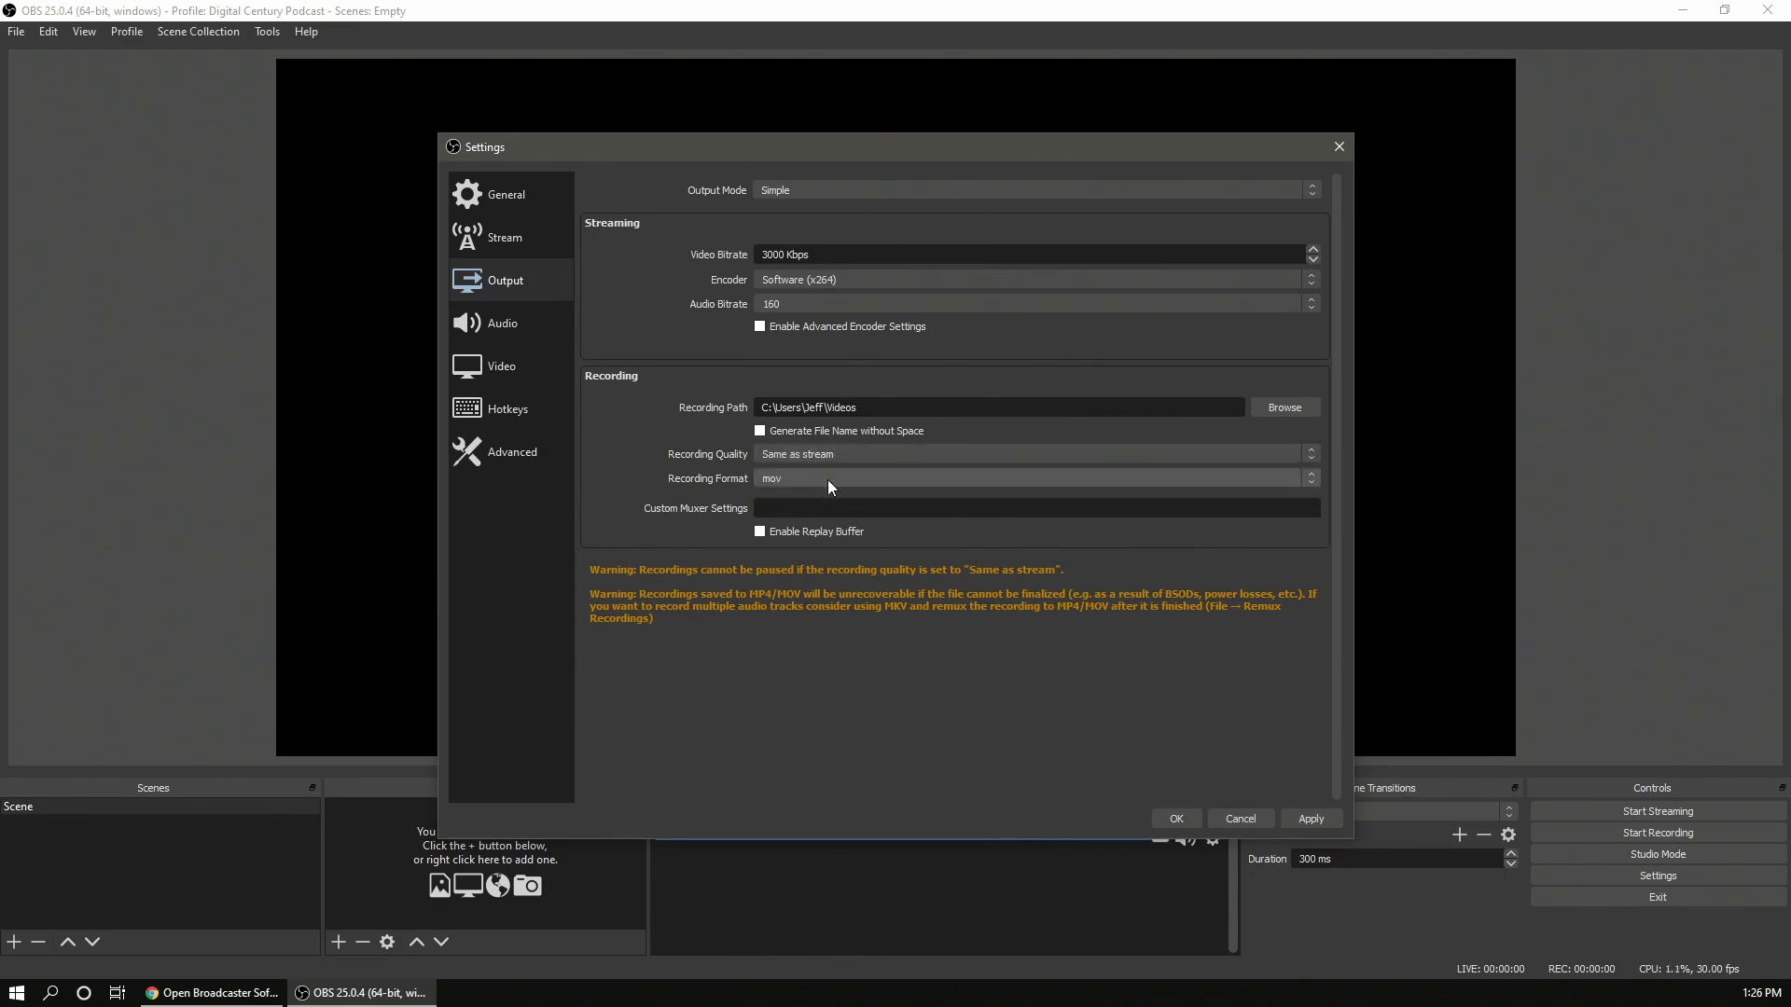
{"action": "left_click", "coordinate": [833, 484]}
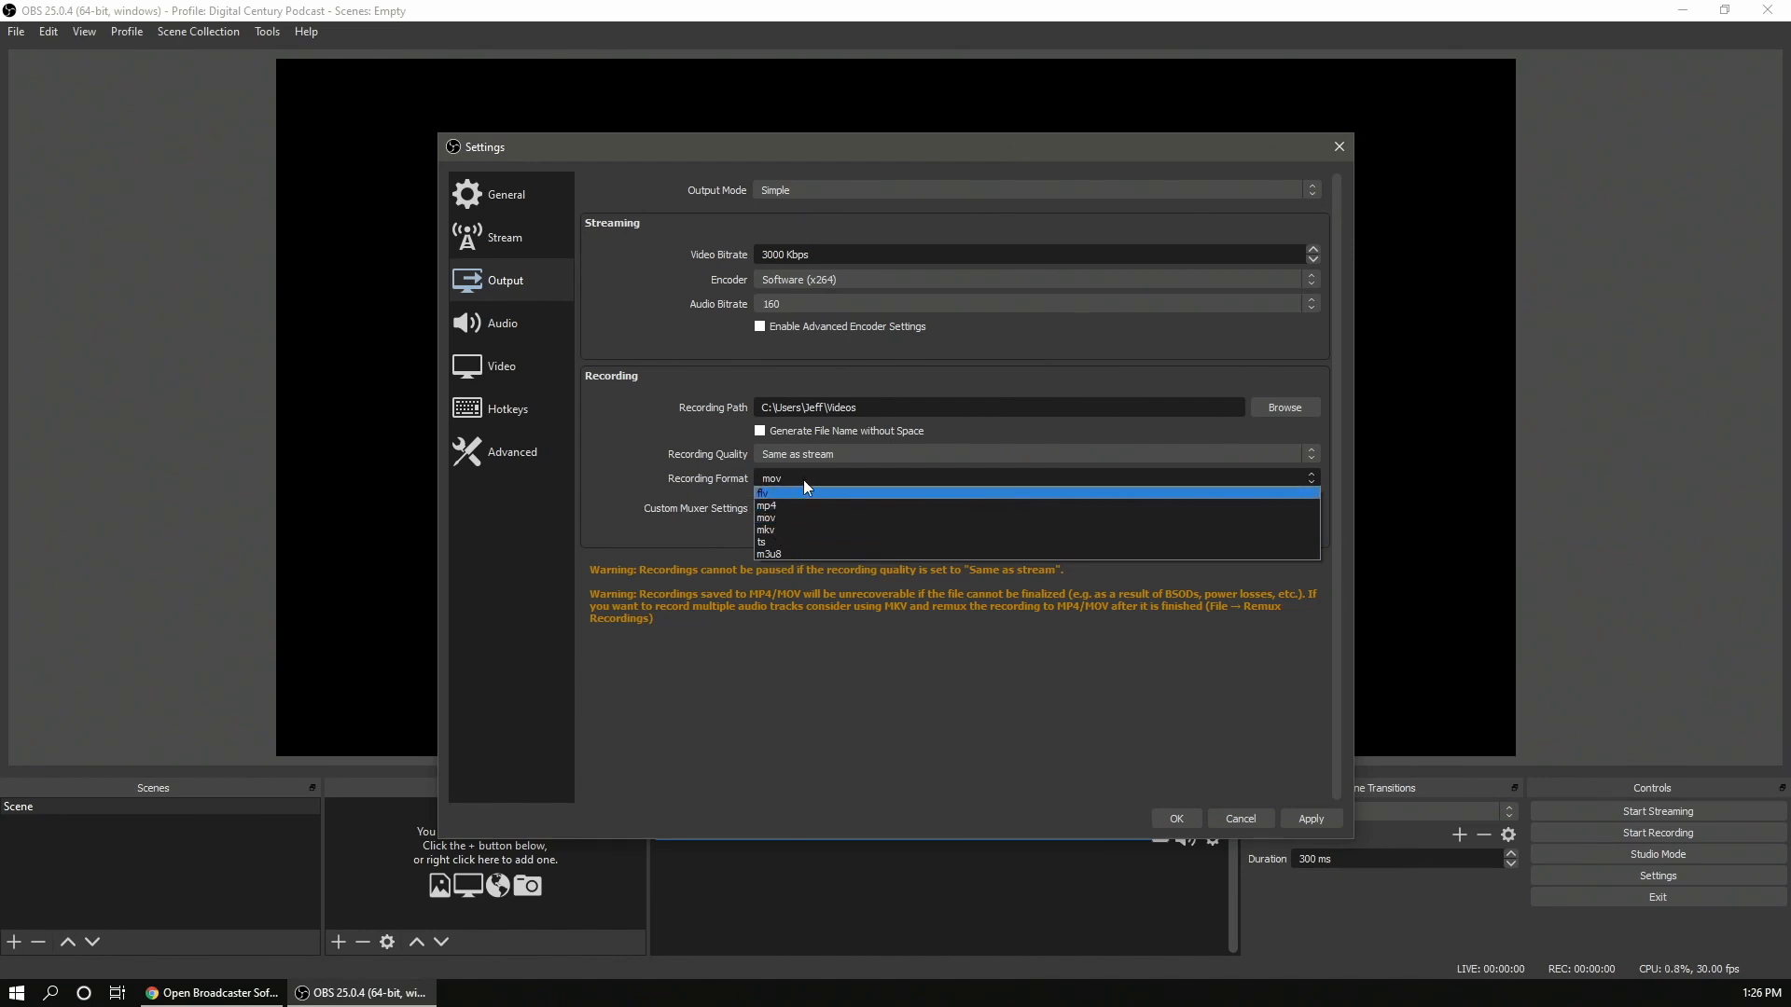
{"action": "left_click", "coordinate": [803, 474]}
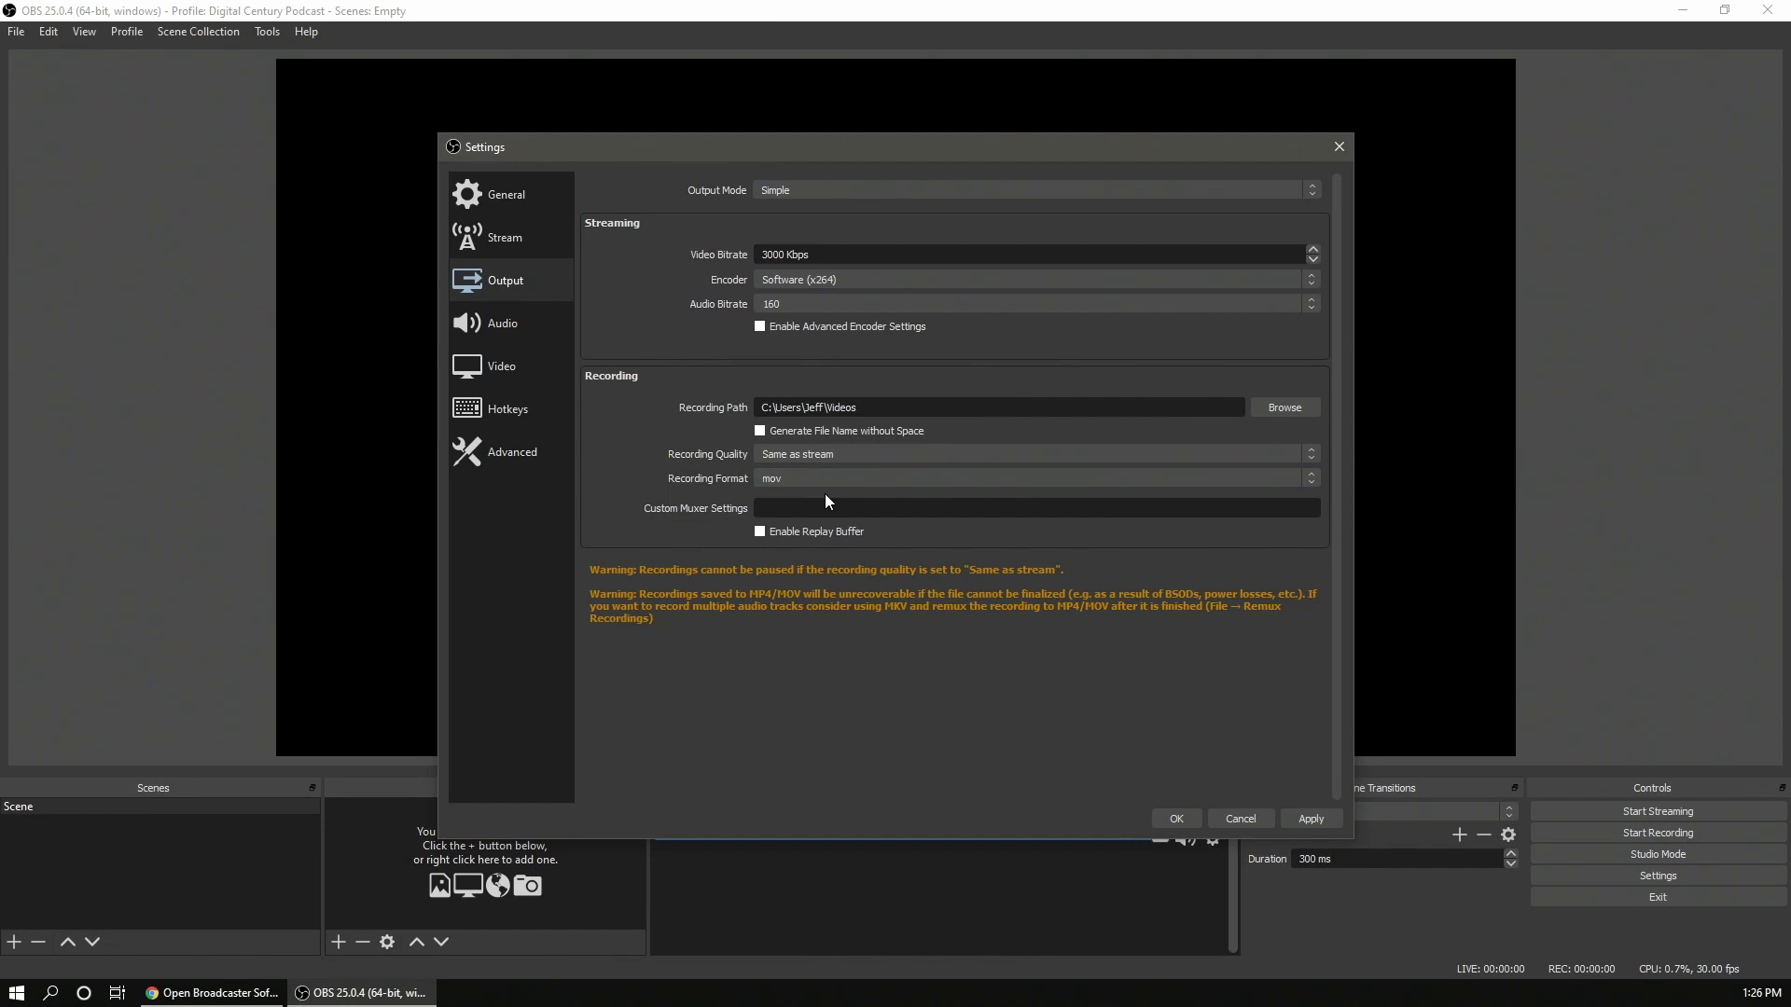
- Open the Audio page and inspect the channel and desktop audio device choices
{"action": "left_click", "coordinate": [540, 324]}
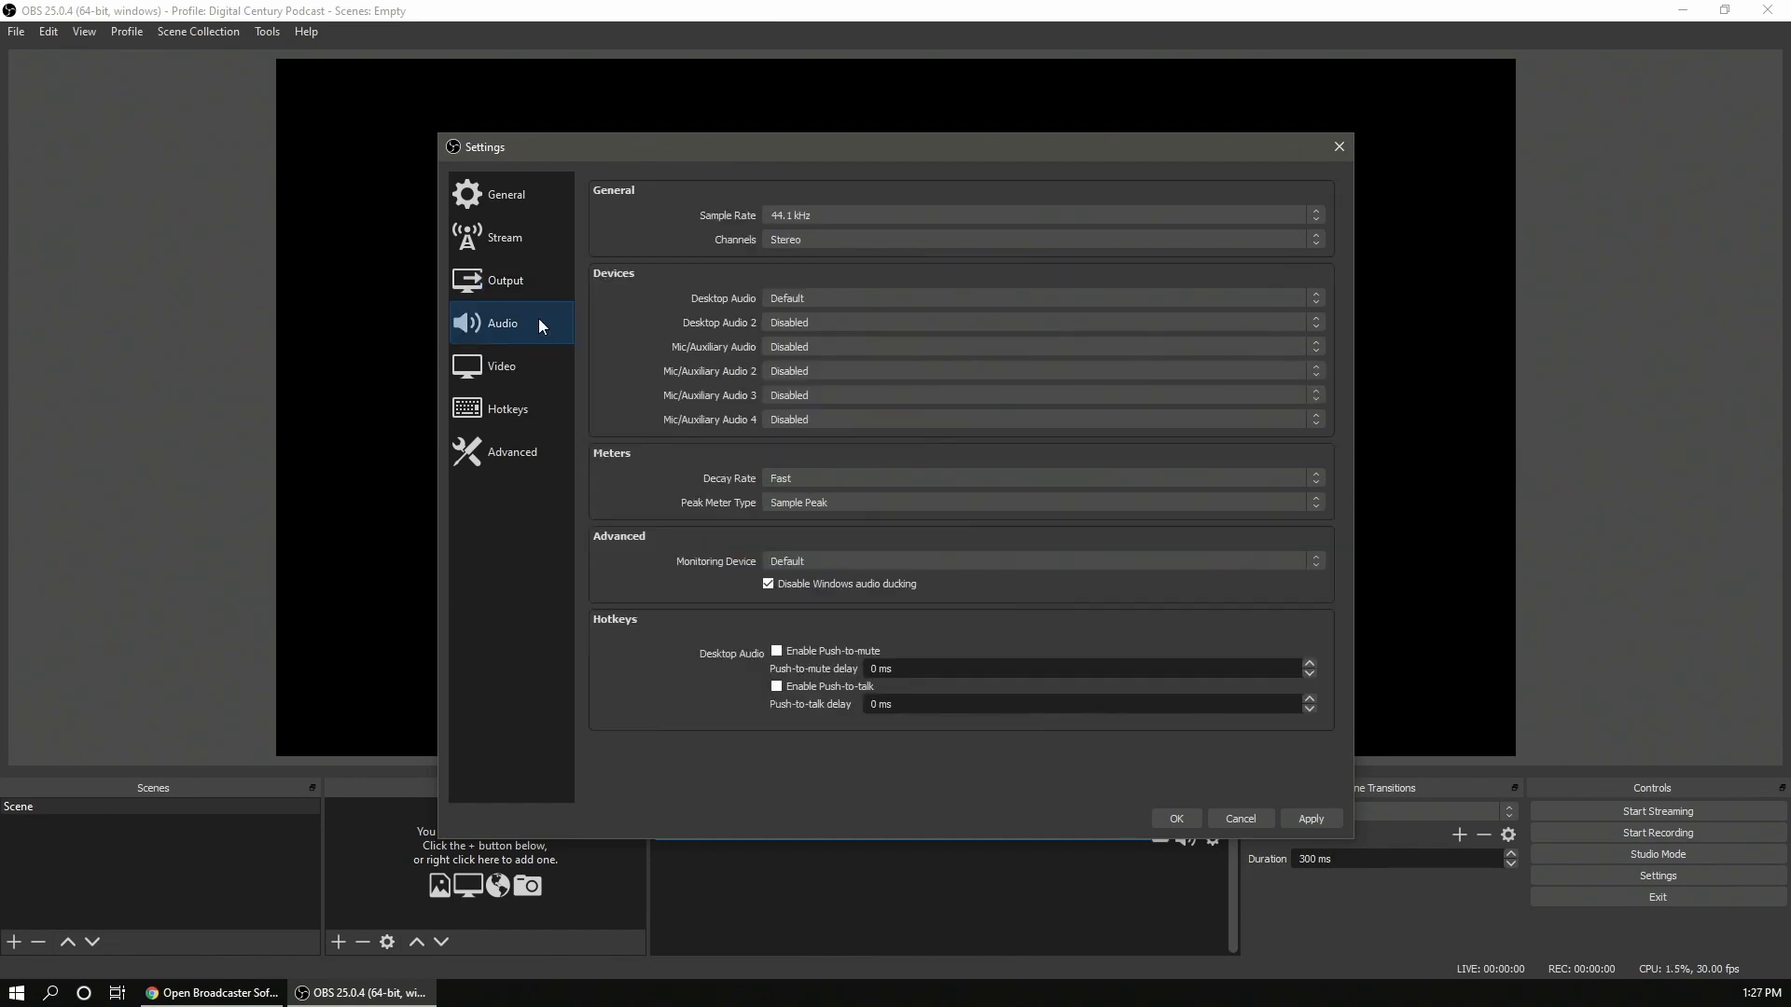
{"action": "left_click", "coordinate": [813, 240]}
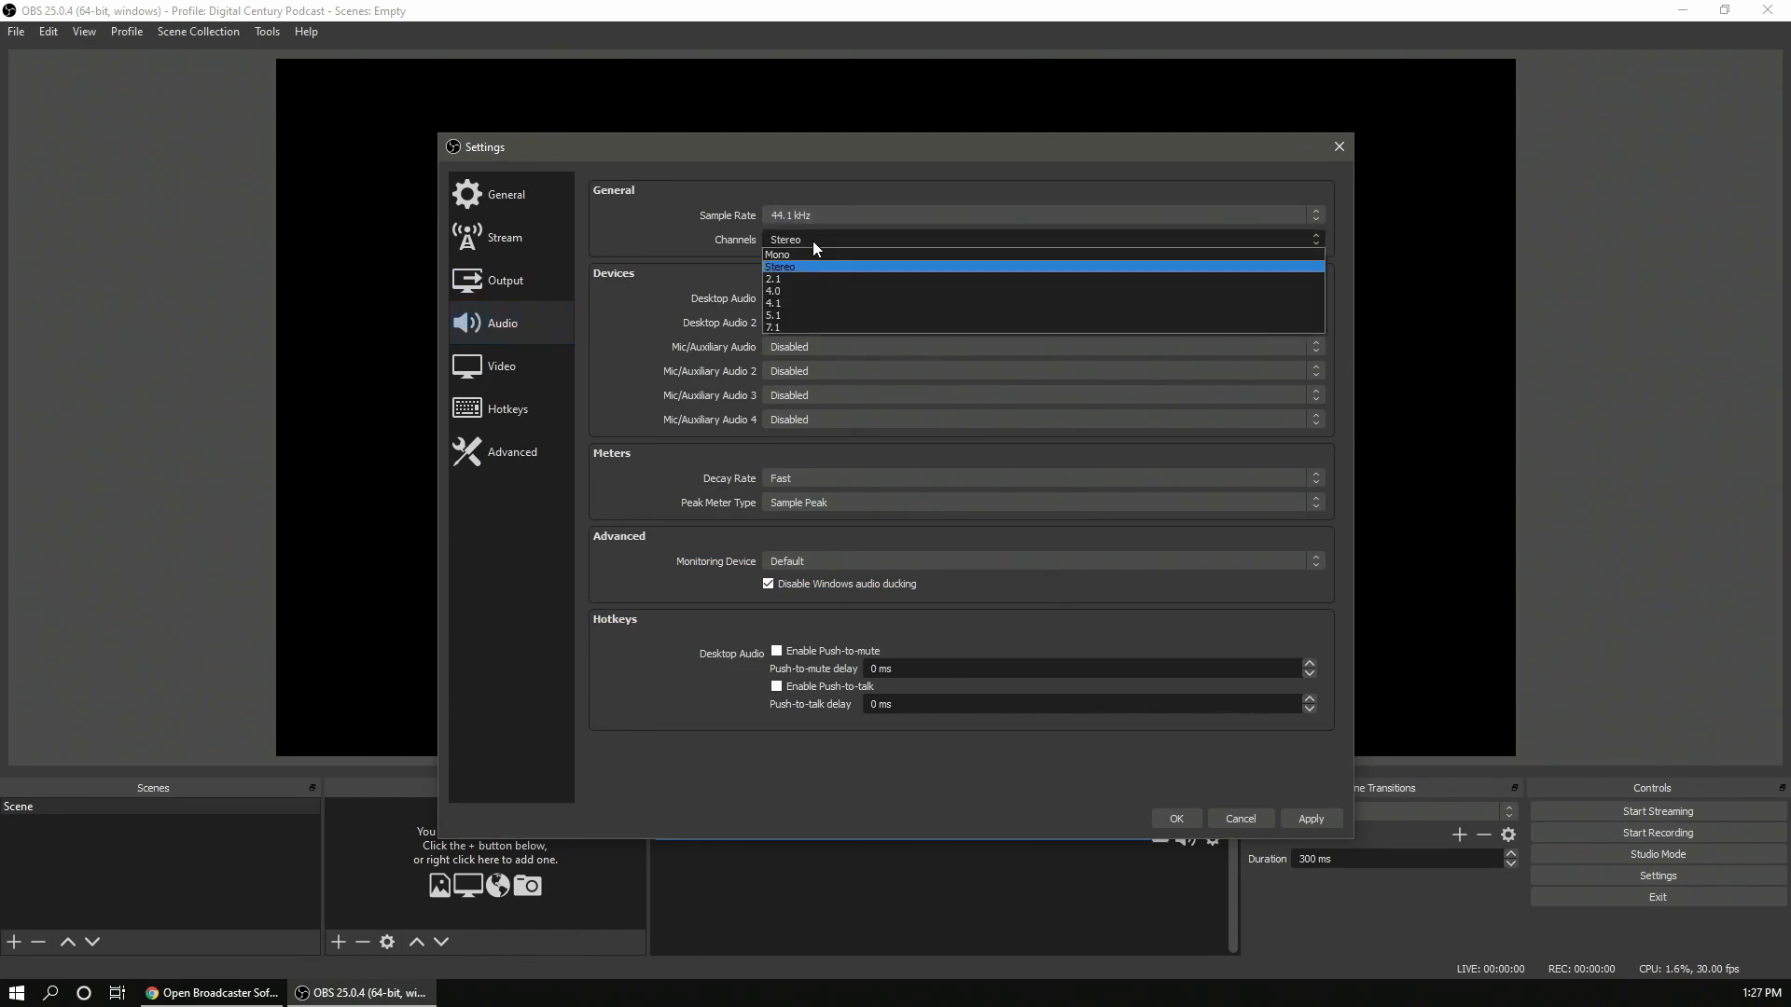
{"action": "left_click", "coordinate": [640, 277]}
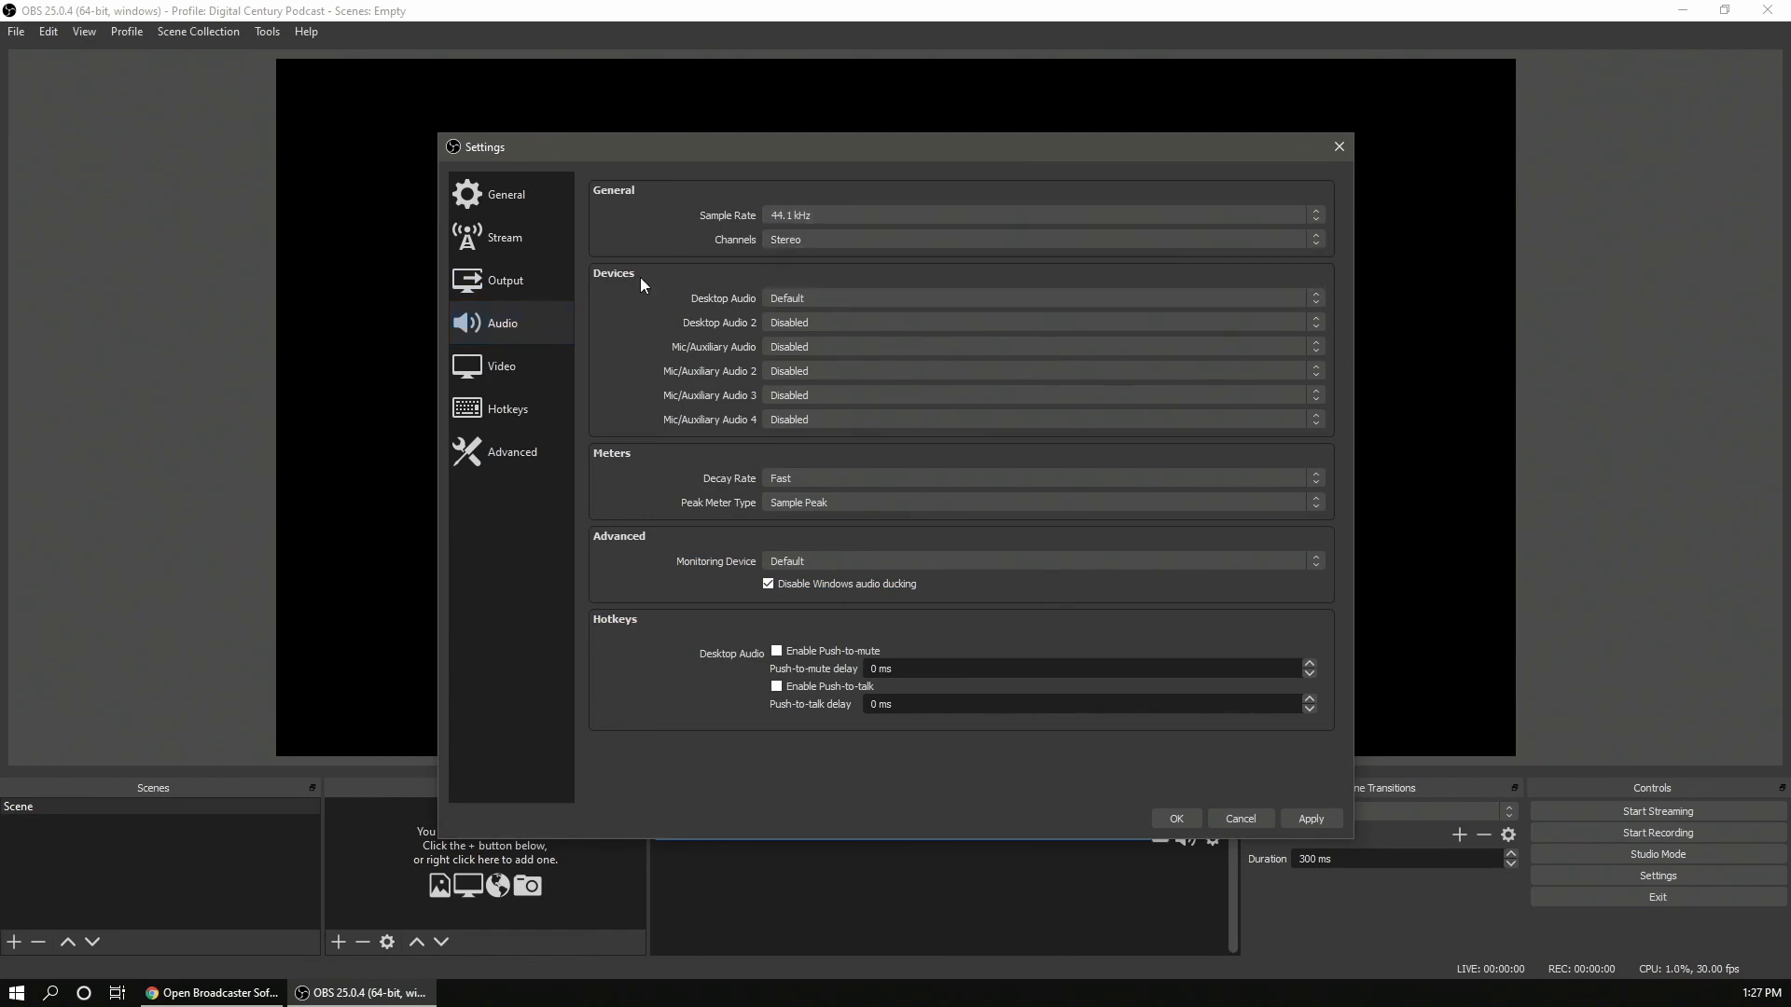
{"action": "left_click", "coordinate": [785, 304]}
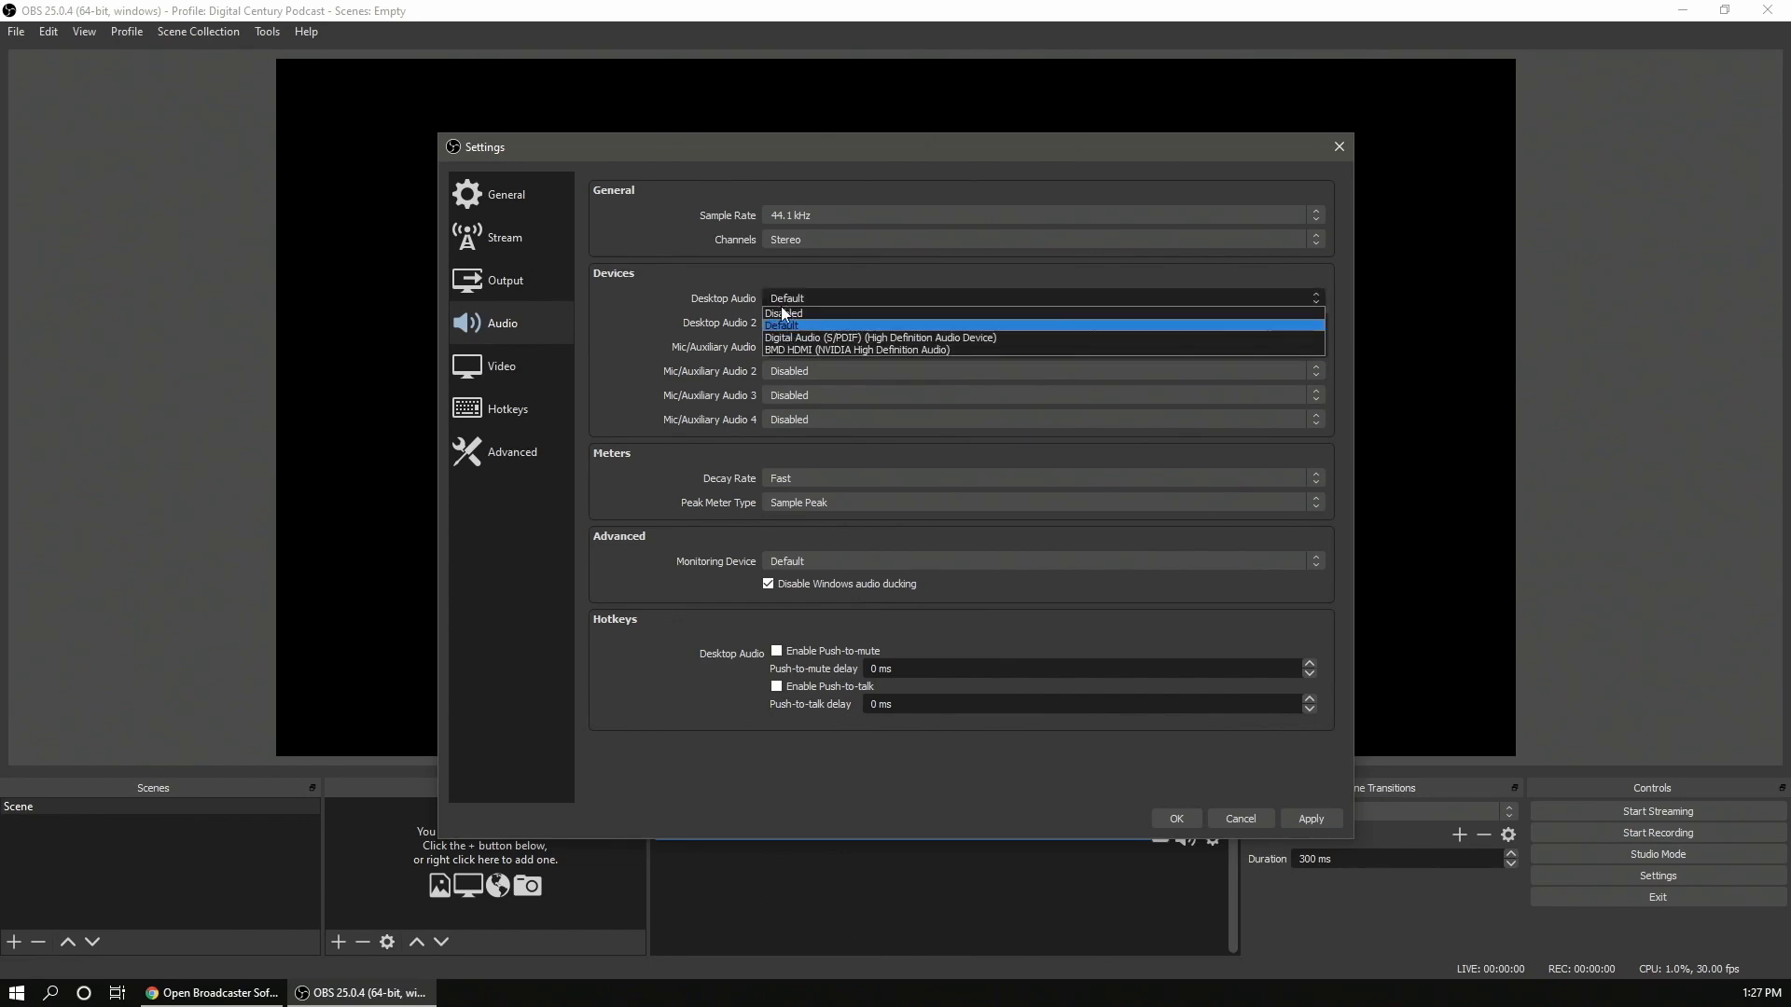
{"action": "left_click", "coordinate": [791, 299]}
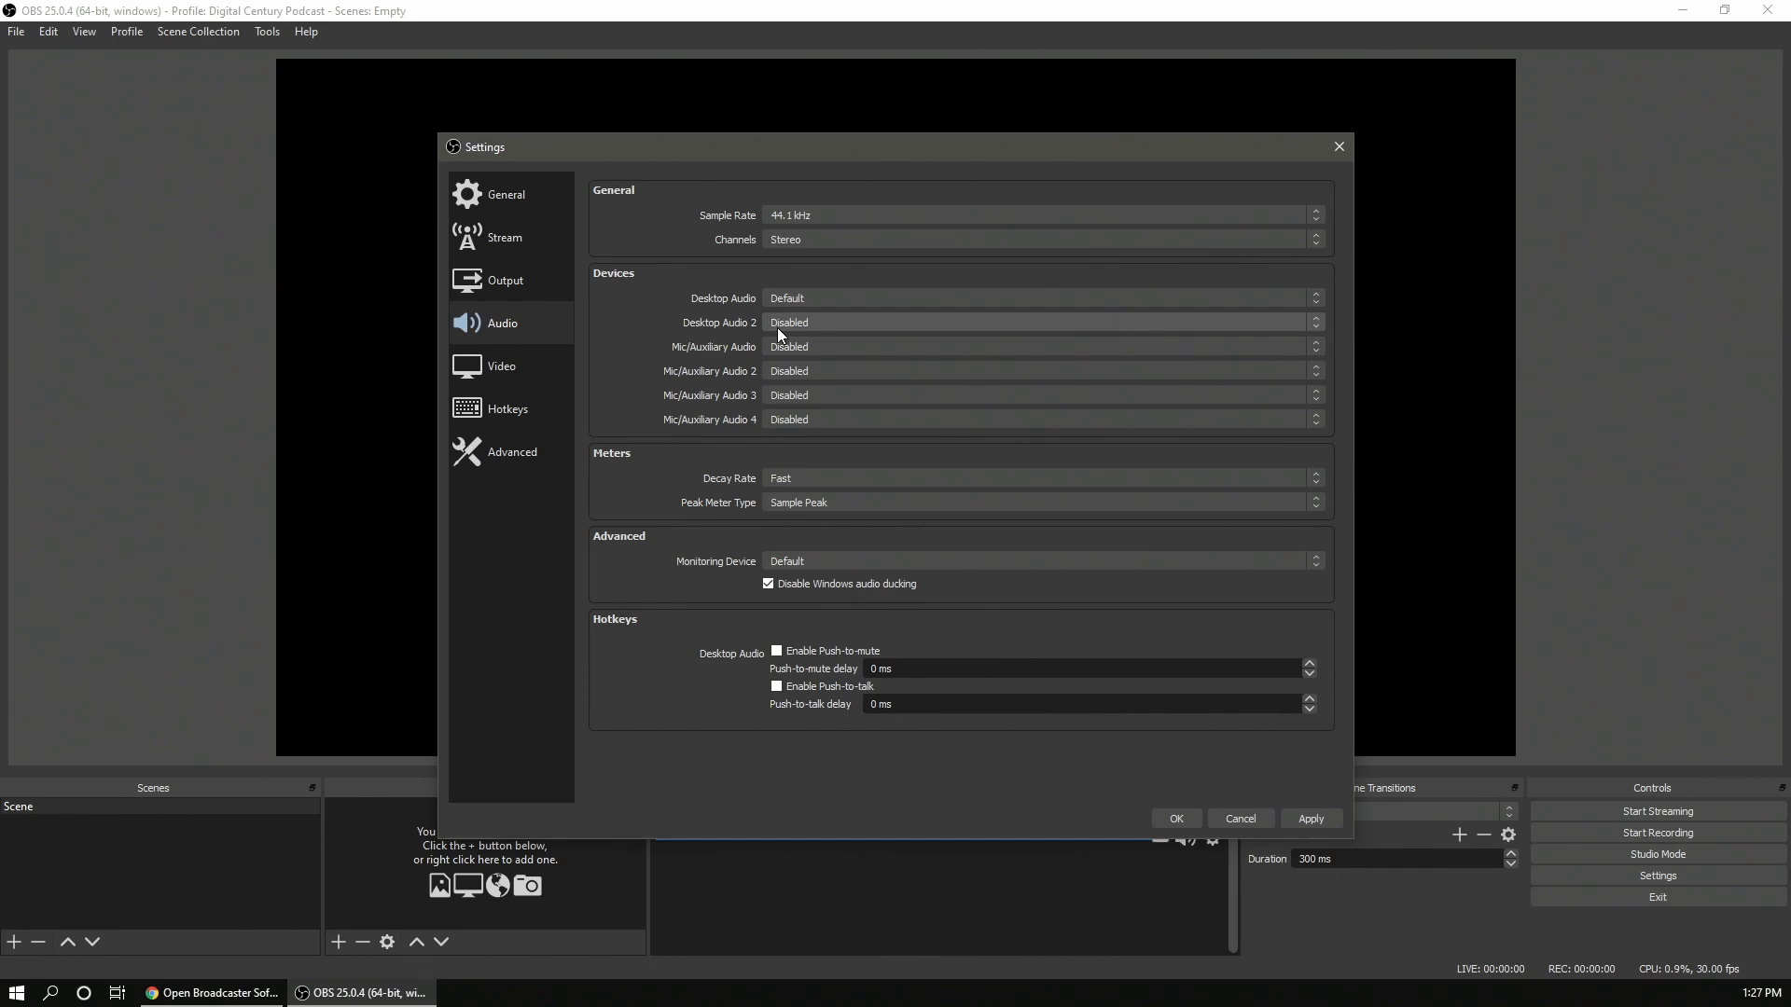
- Move the settings dialog up and set the Video page's common FPS value to 29.97
{"action": "left_click_drag", "start_coordinate": [857, 148], "coordinate": [836, 49]}
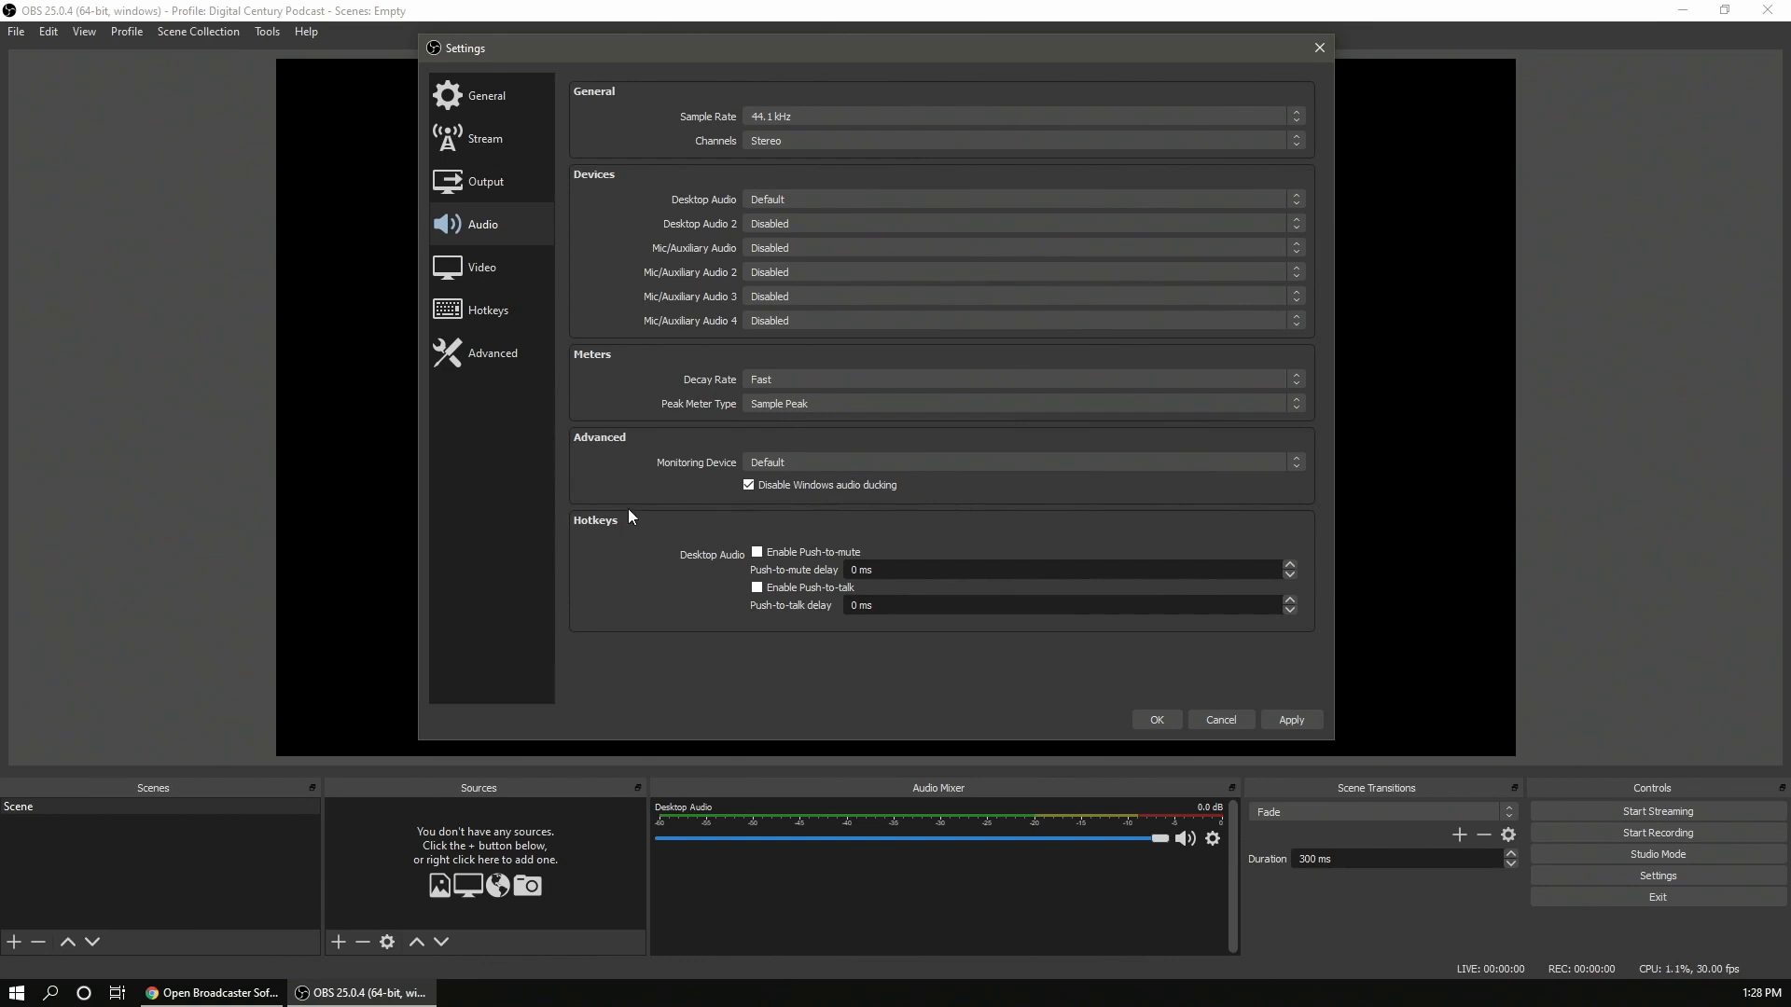
{"action": "left_click", "coordinate": [511, 289]}
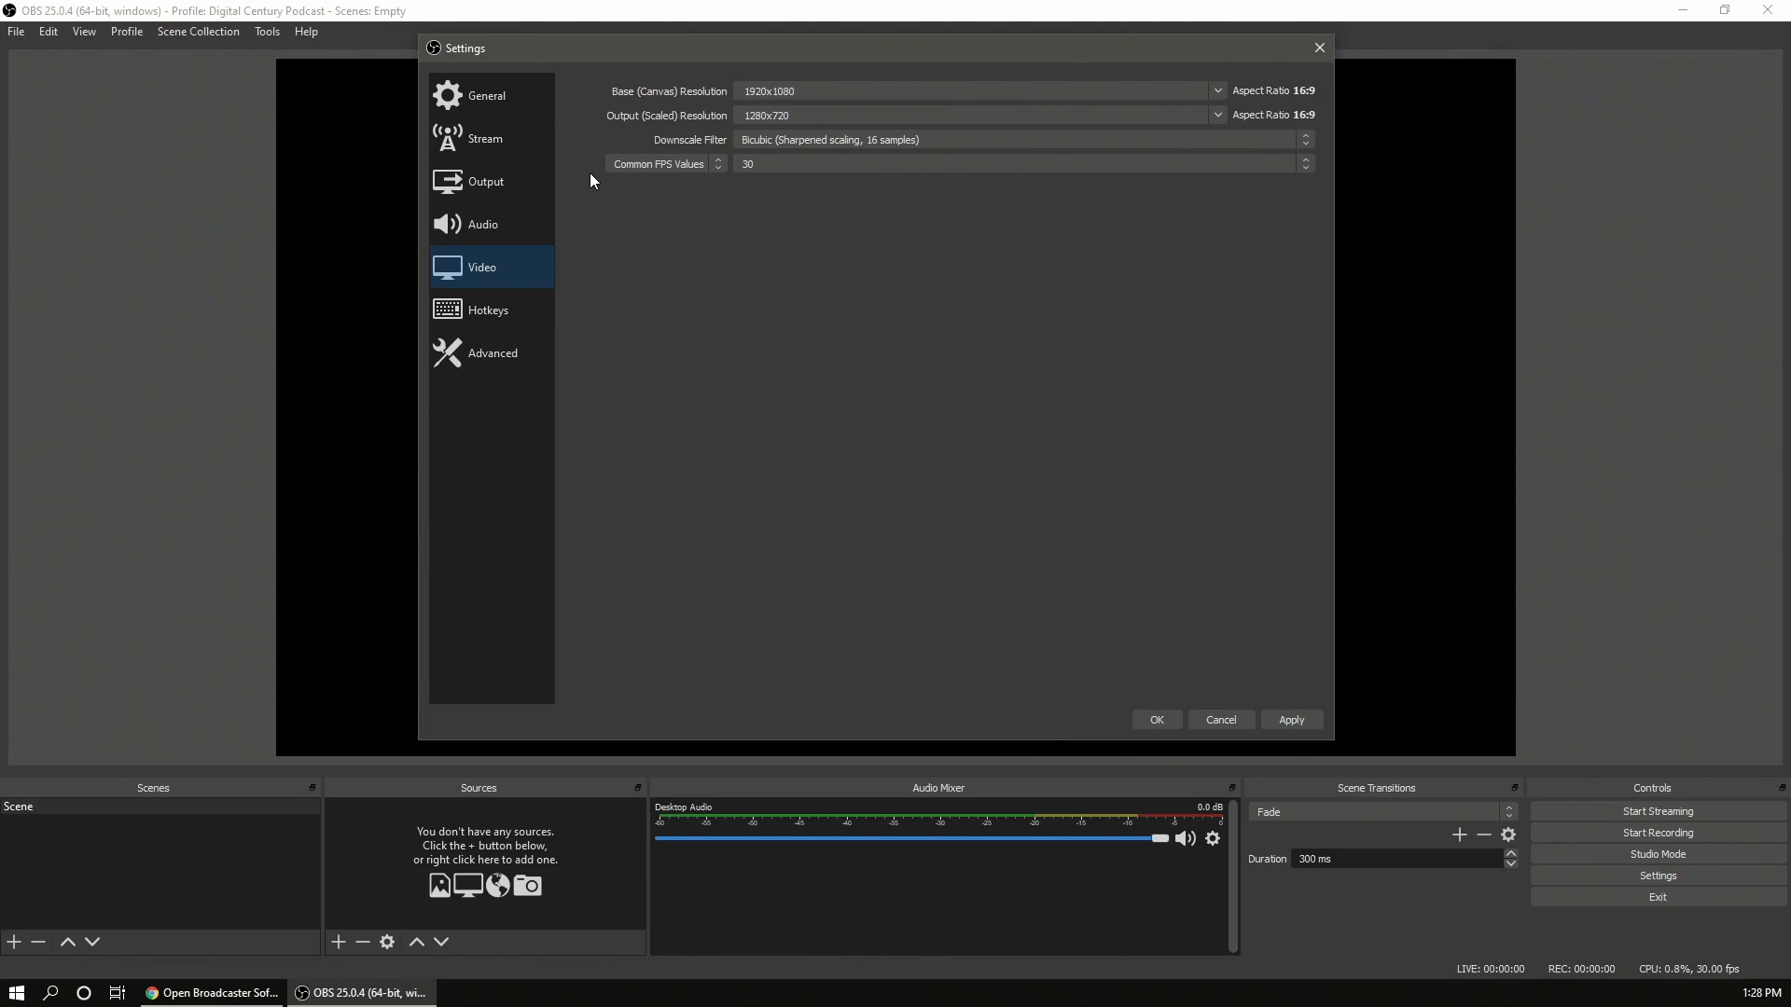
{"action": "left_click", "coordinate": [803, 91]}
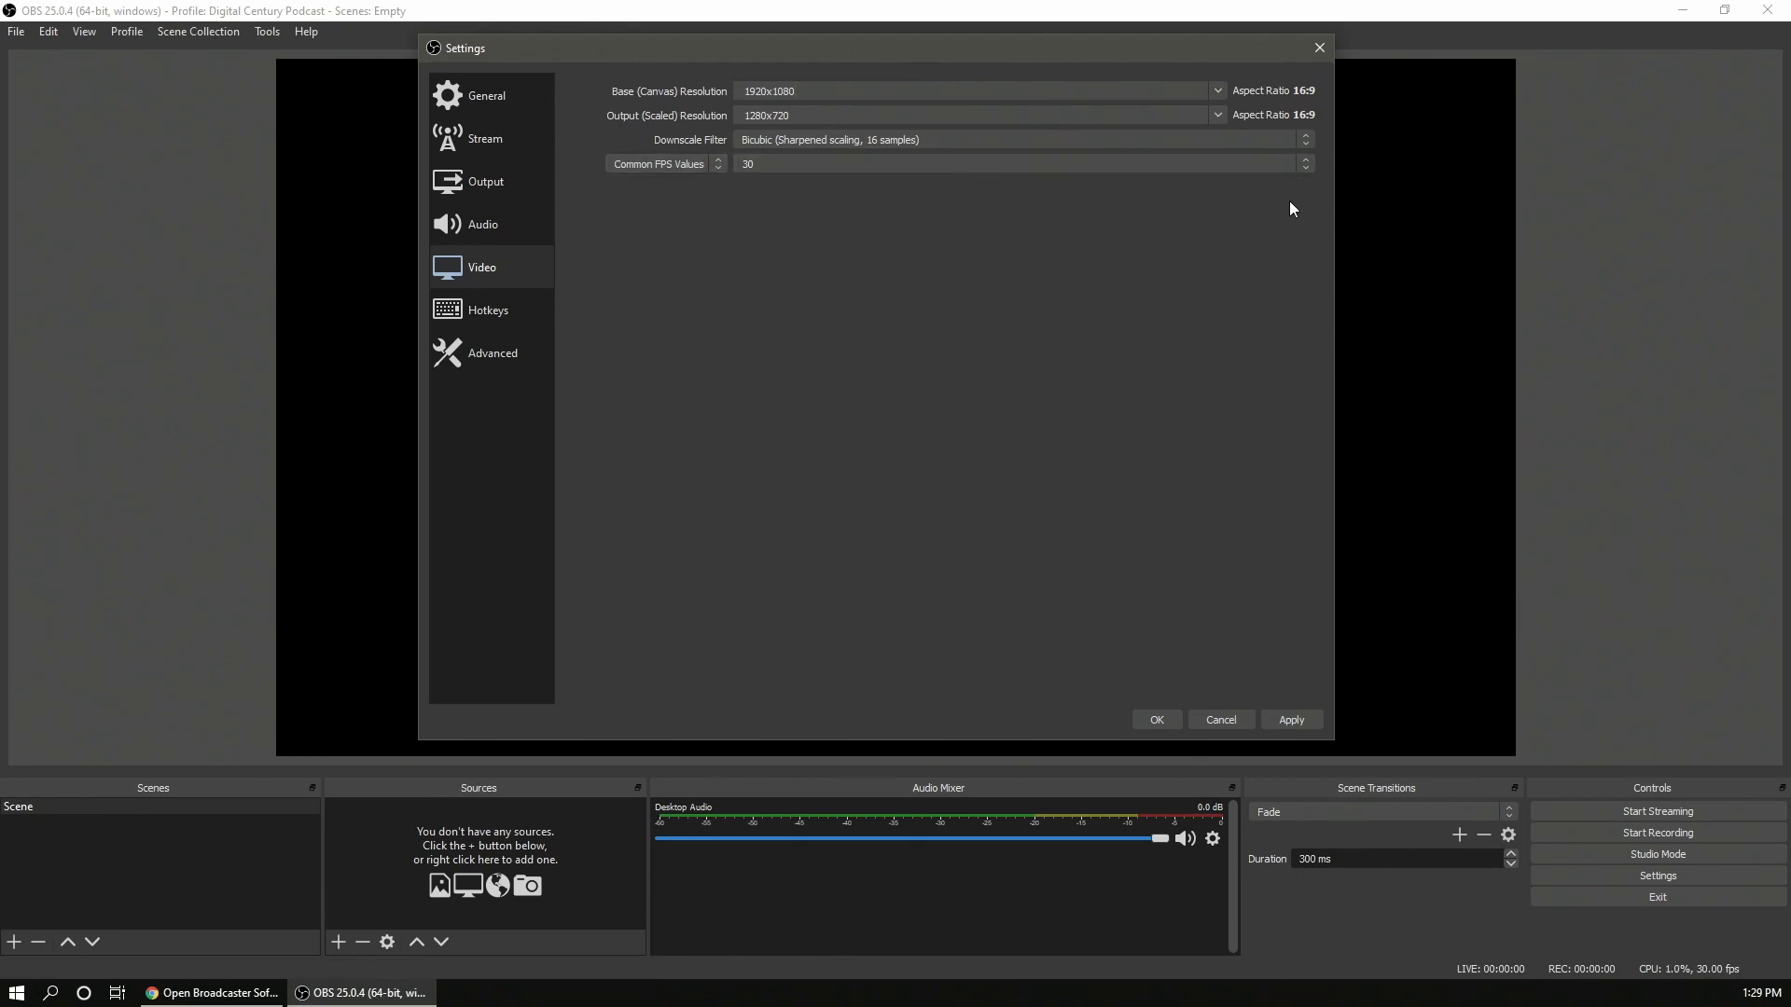
{"action": "left_click", "coordinate": [1304, 164]}
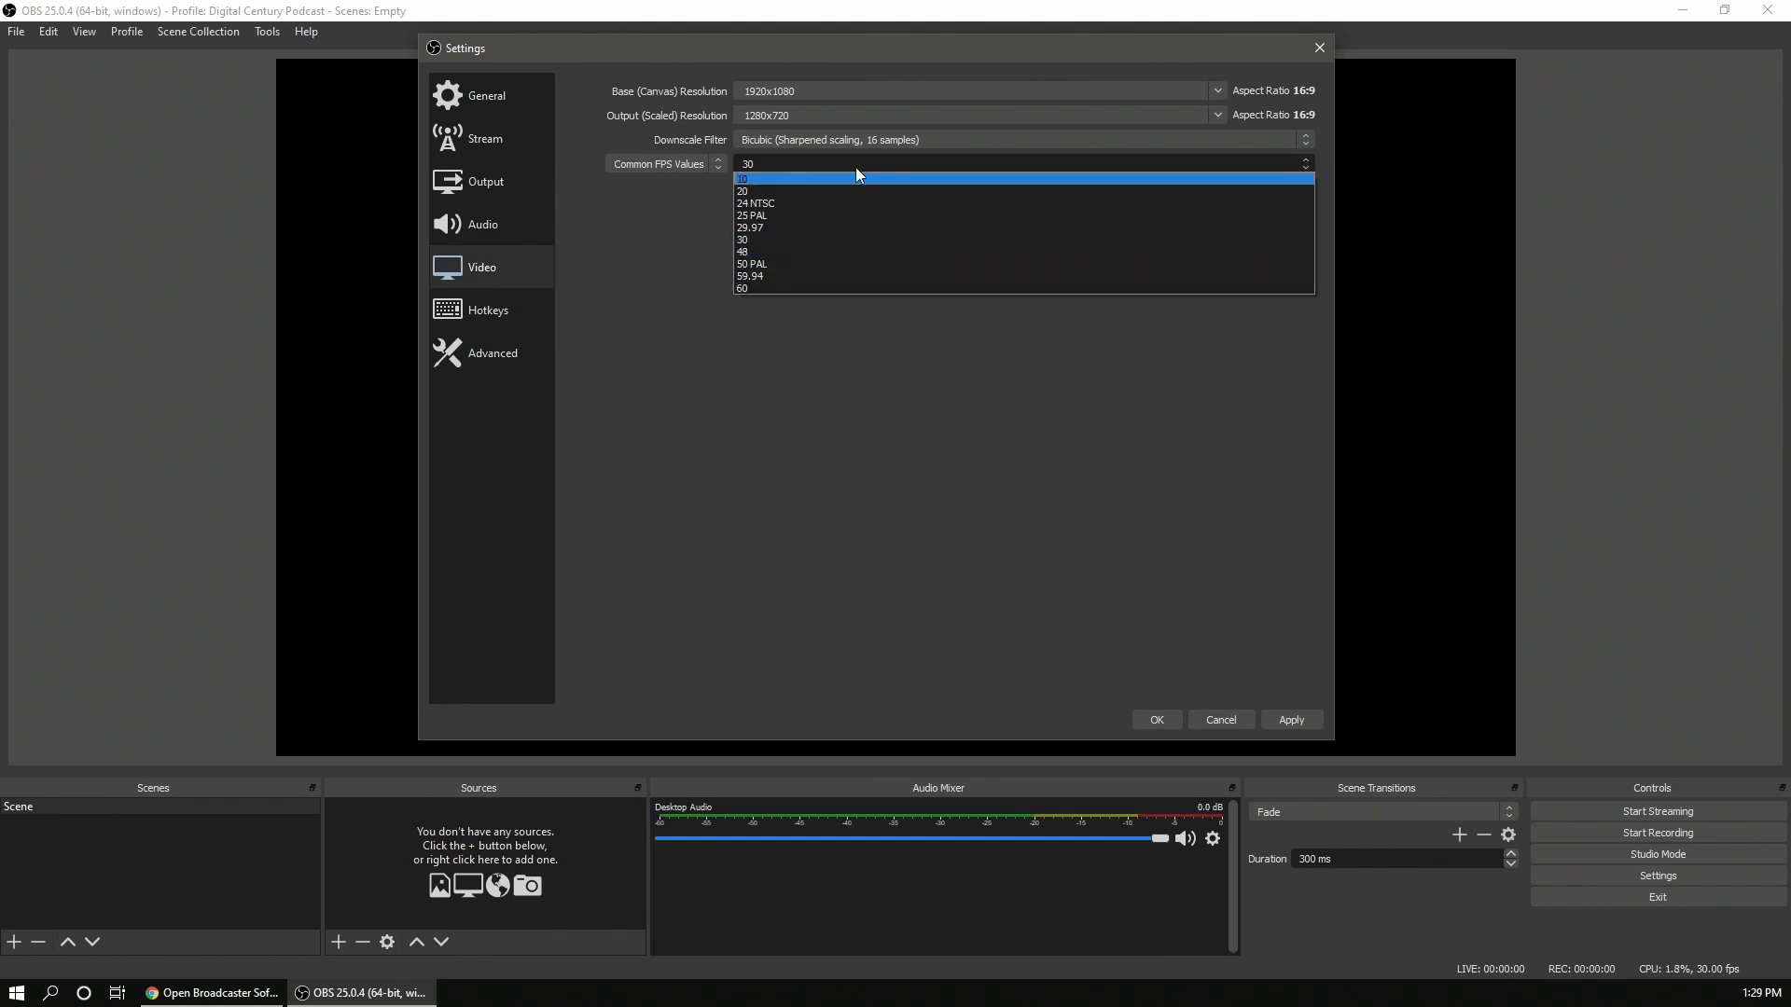
{"action": "left_click", "coordinate": [841, 229]}
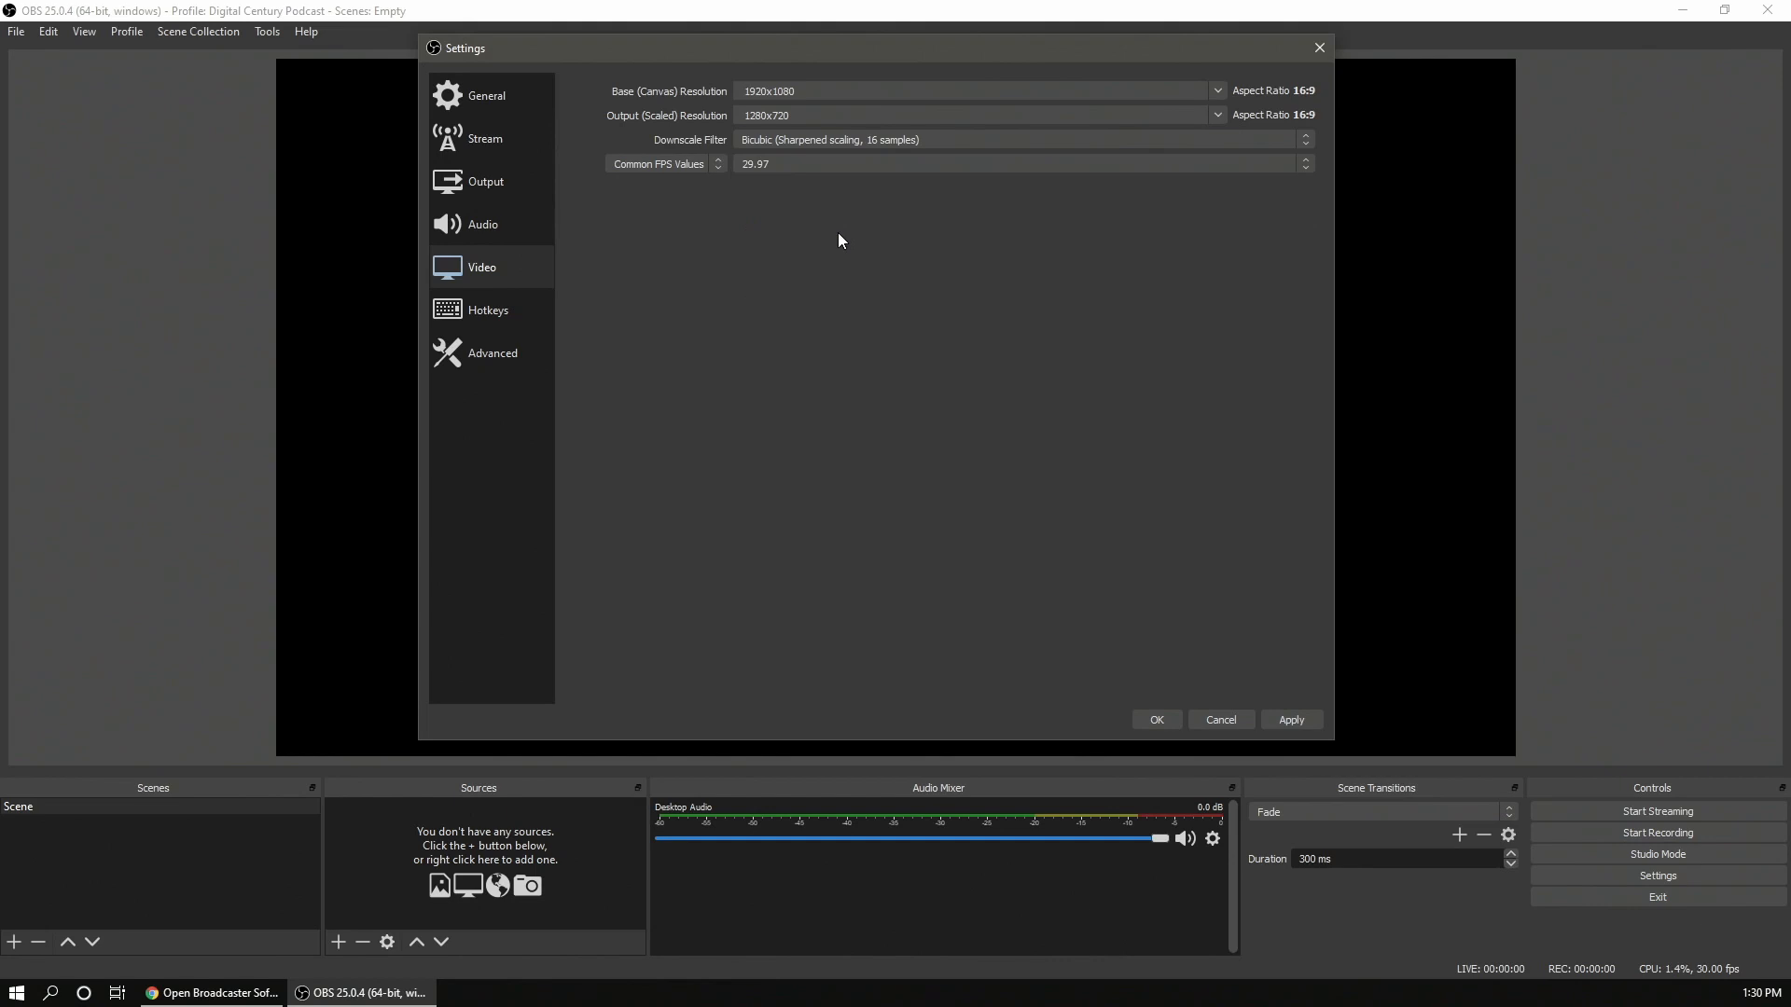
- Assign Num 1 as the hotkey for both Start Streaming and Stop Streaming
{"action": "left_click", "coordinate": [1032, 167]}
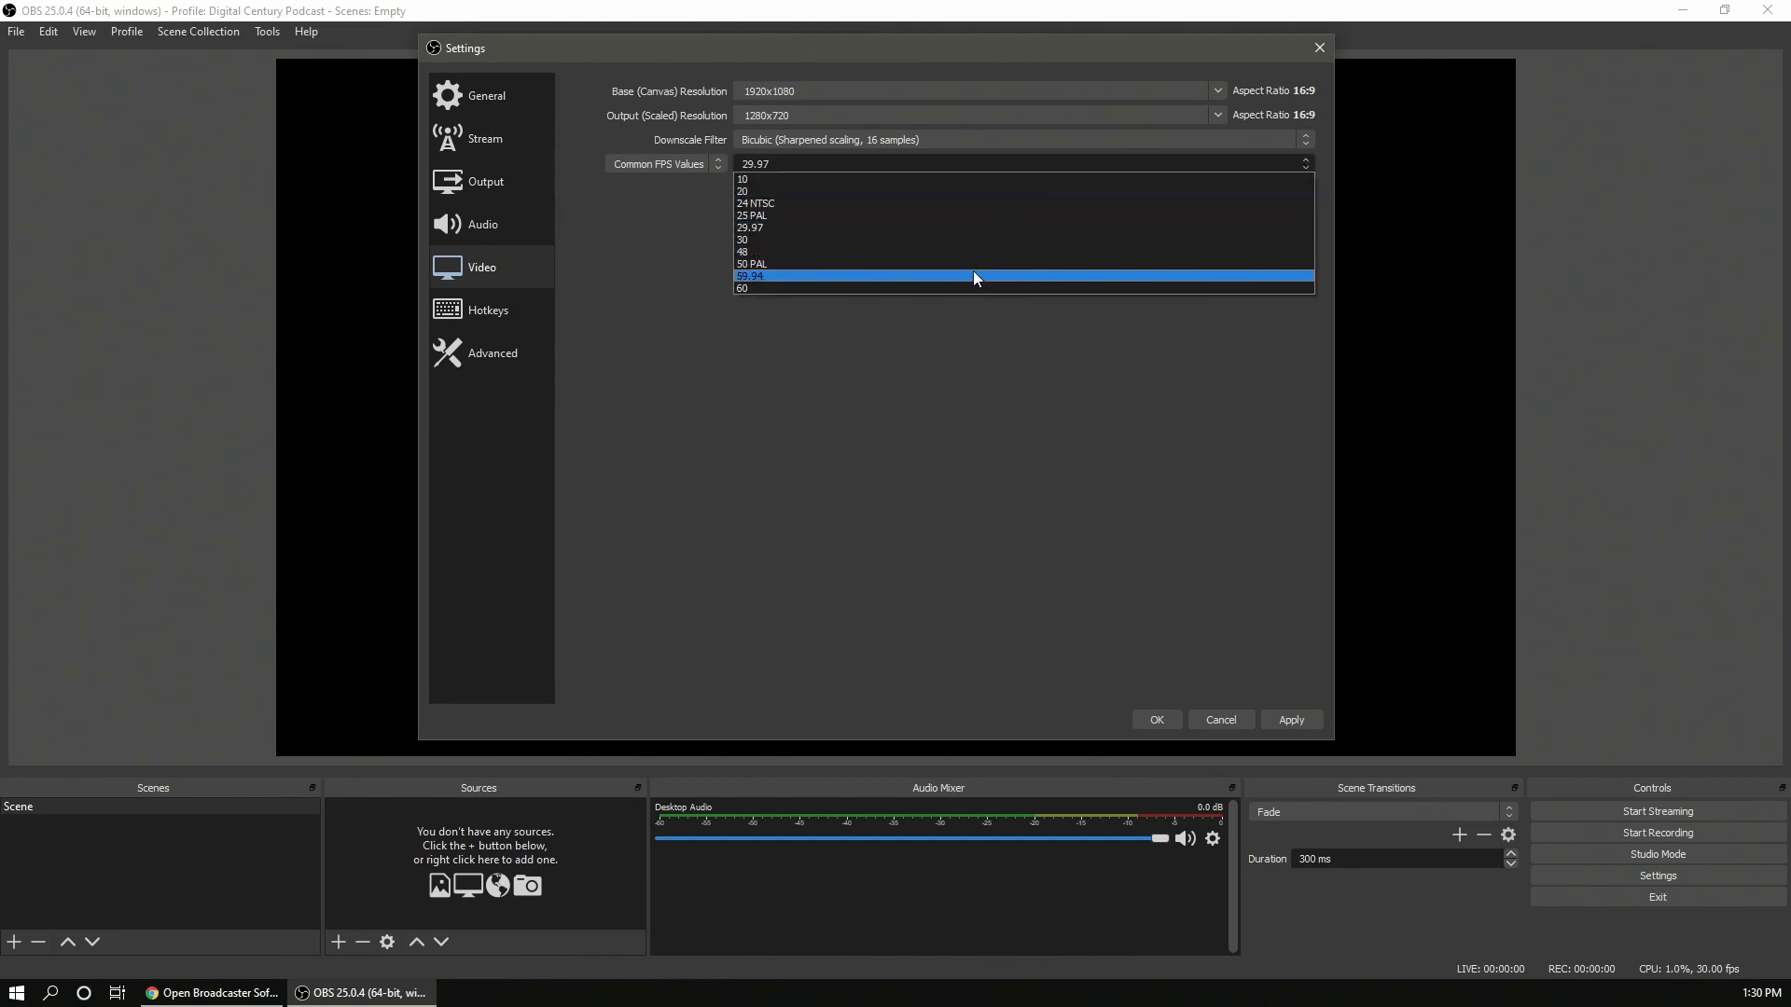
{"action": "left_click", "coordinate": [1049, 165]}
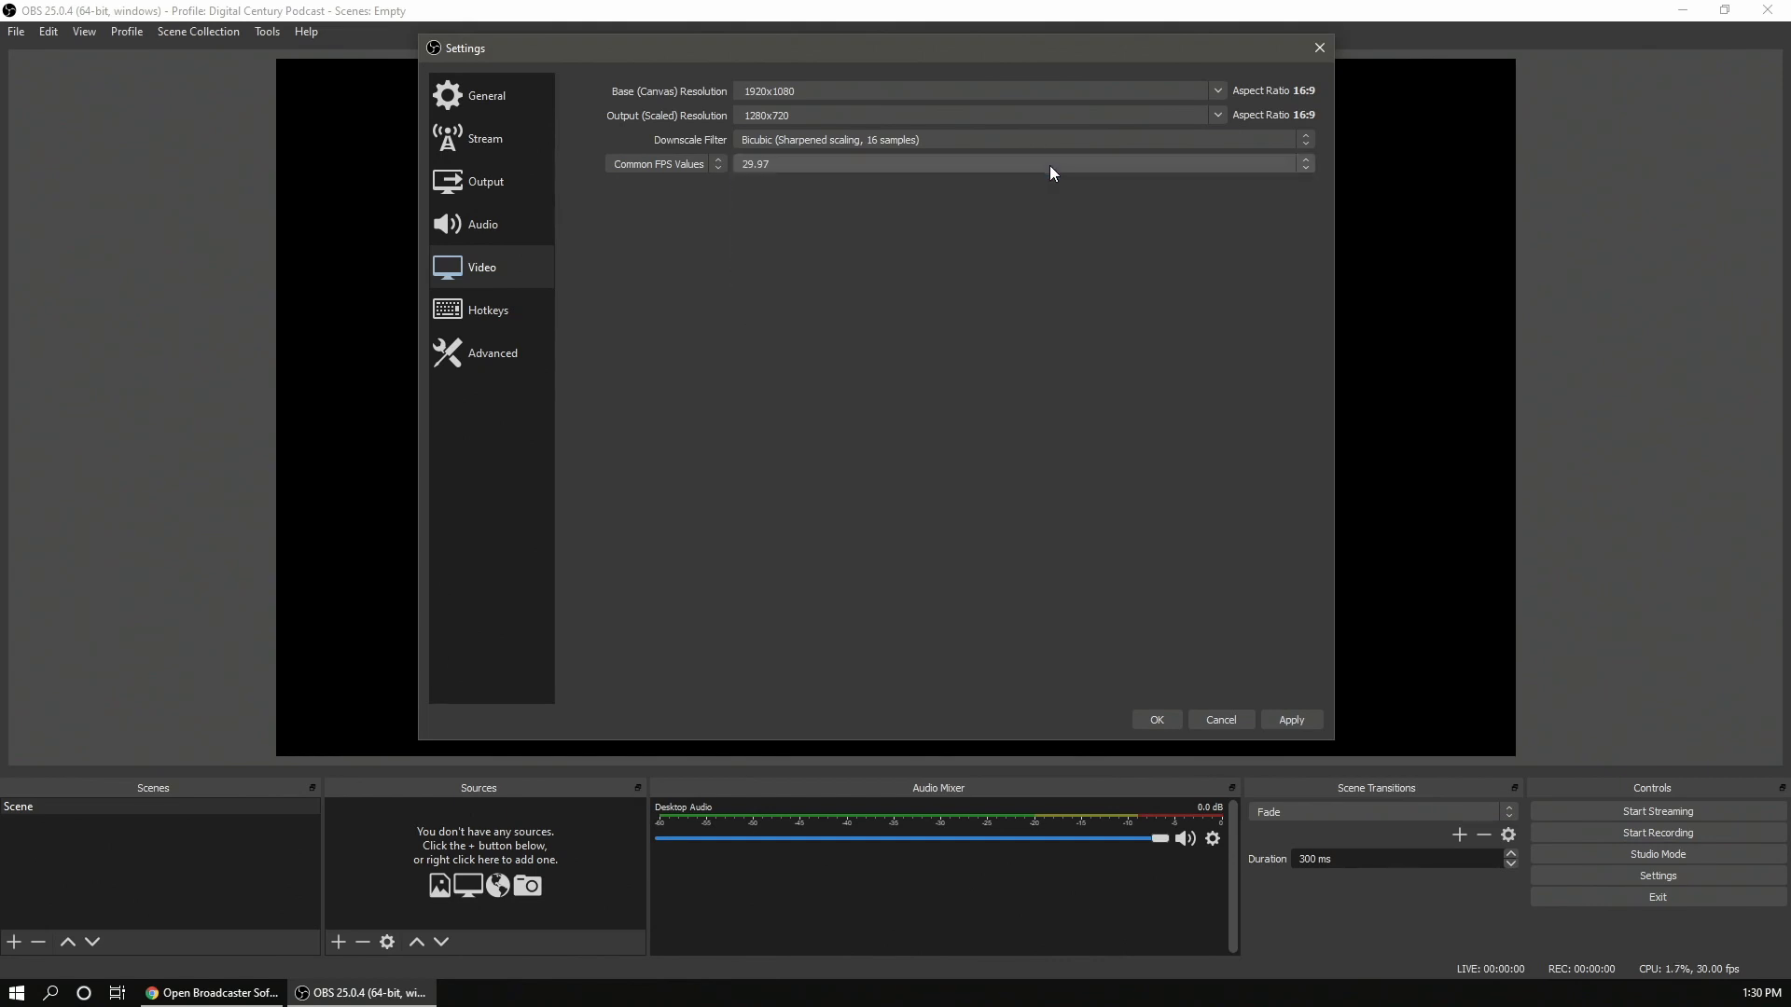
{"action": "left_click", "coordinate": [492, 309]}
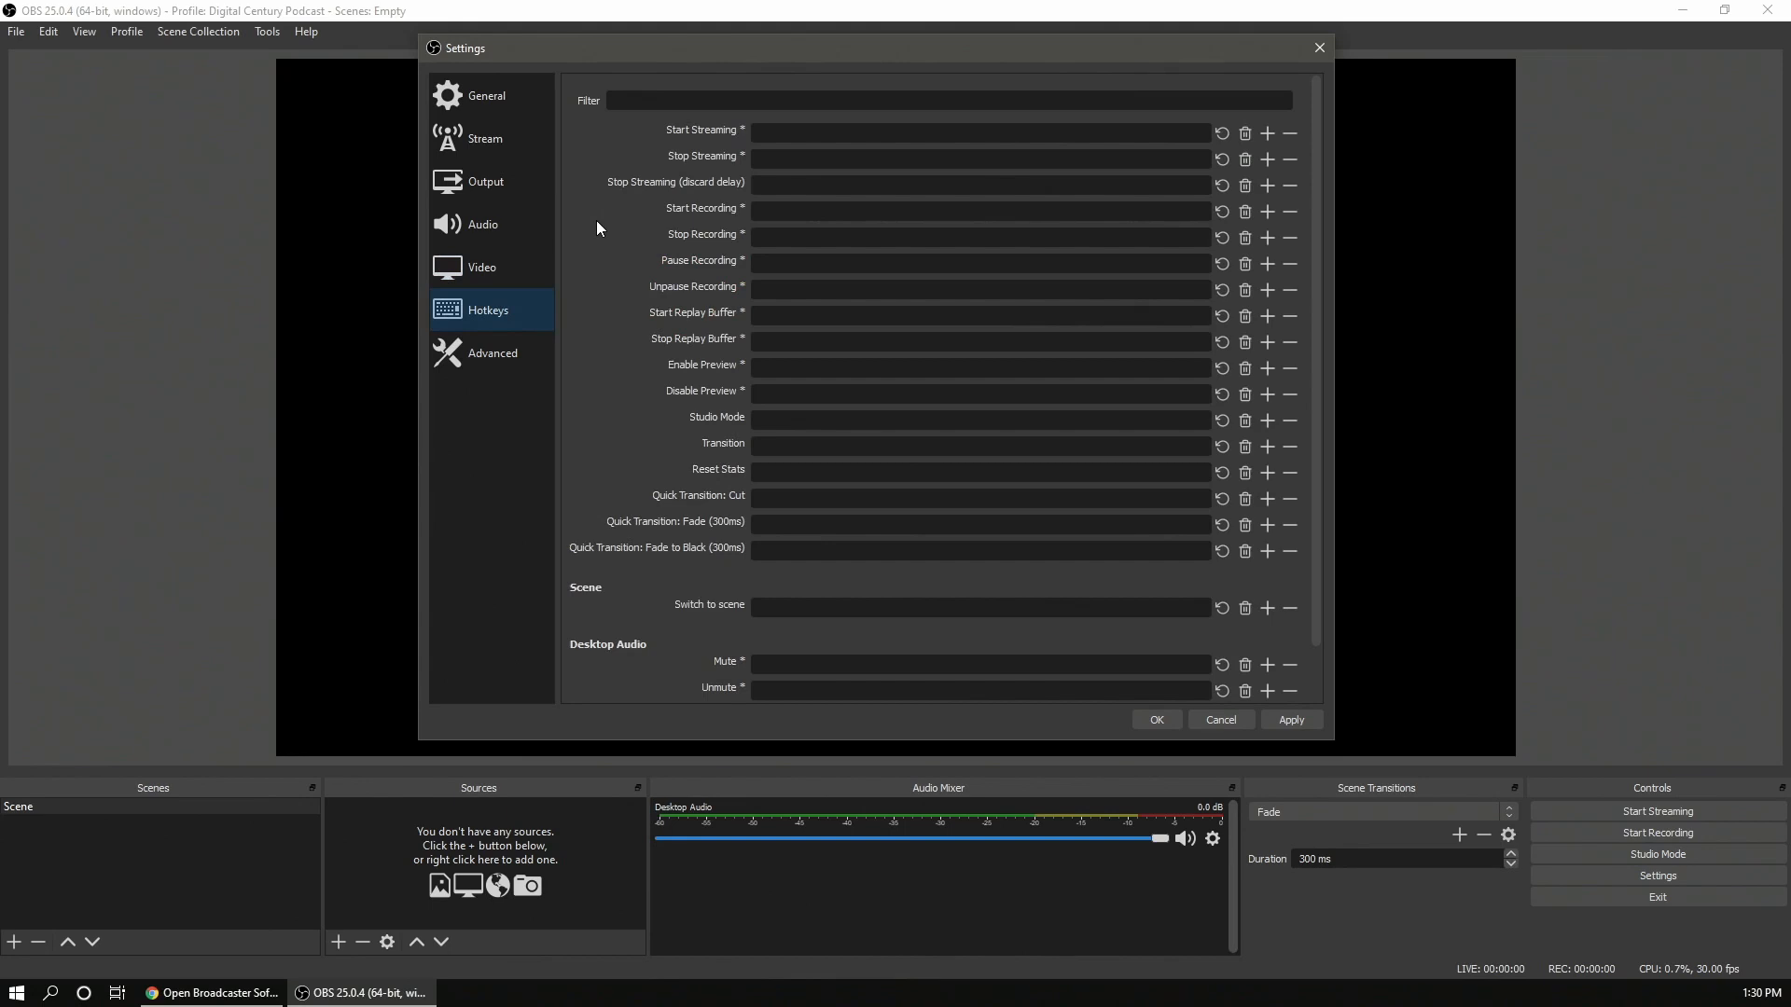
{"action": "left_click", "coordinate": [900, 130]}
{"action": "key", "text": "KP_1"}
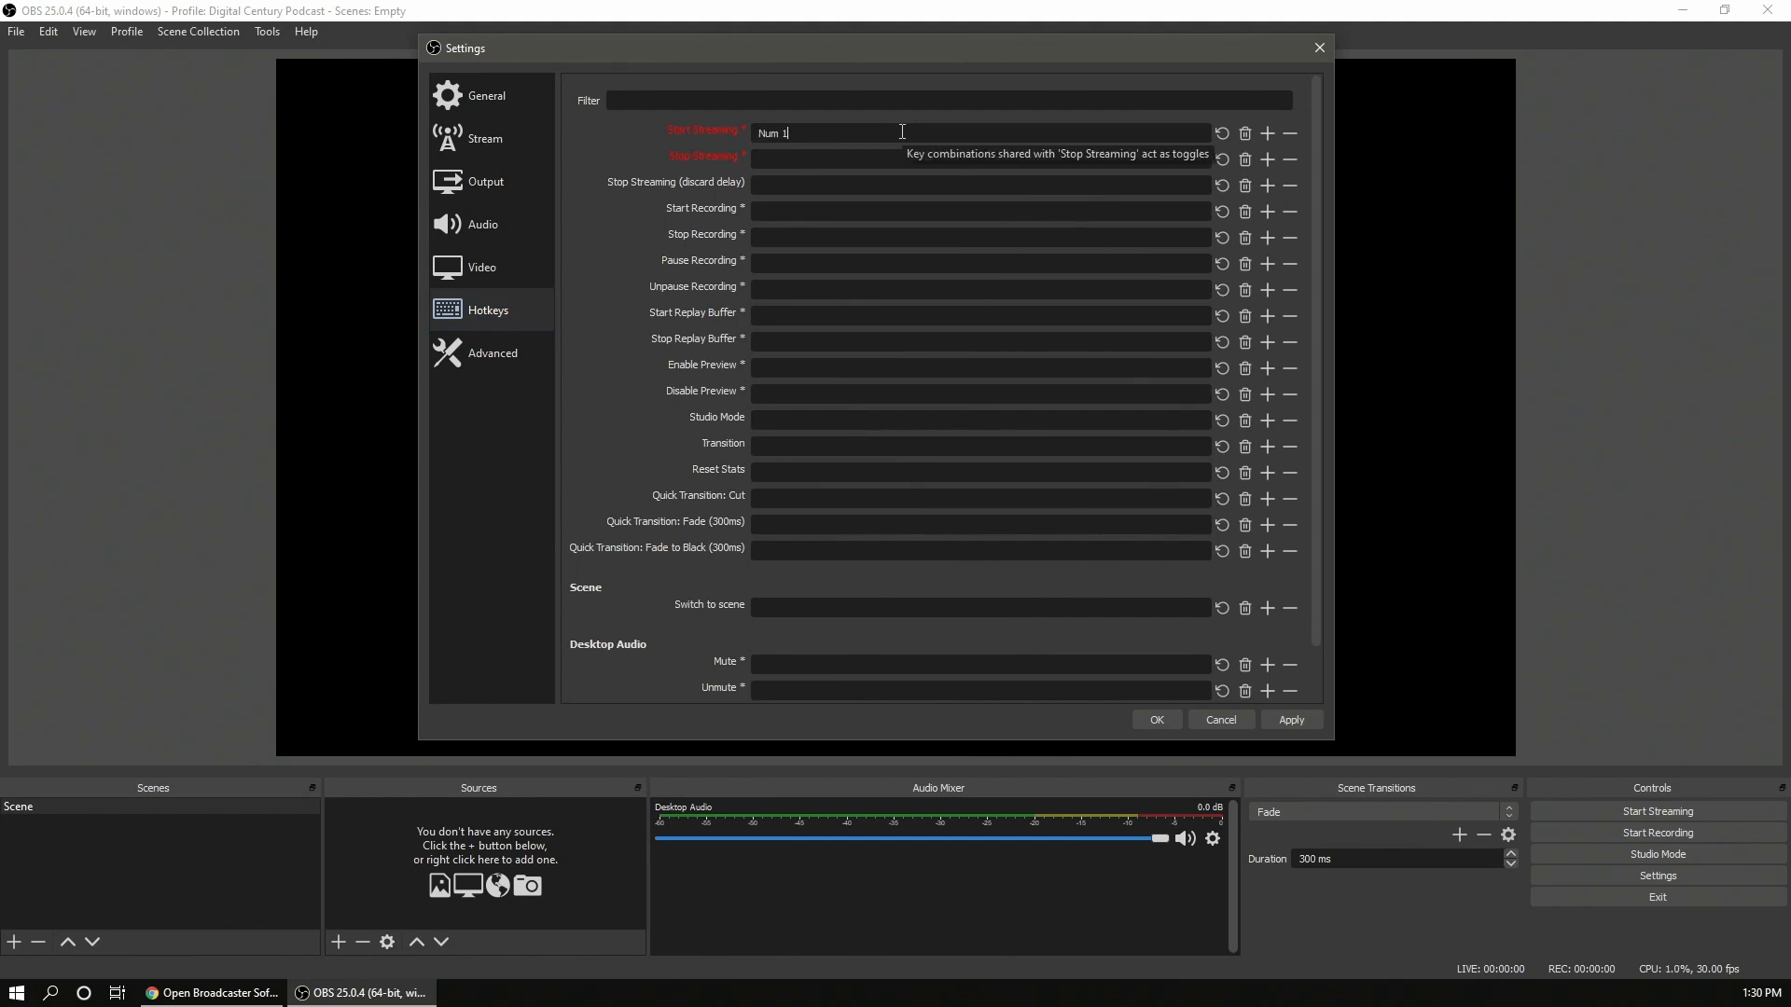
{"action": "left_click", "coordinate": [890, 163]}
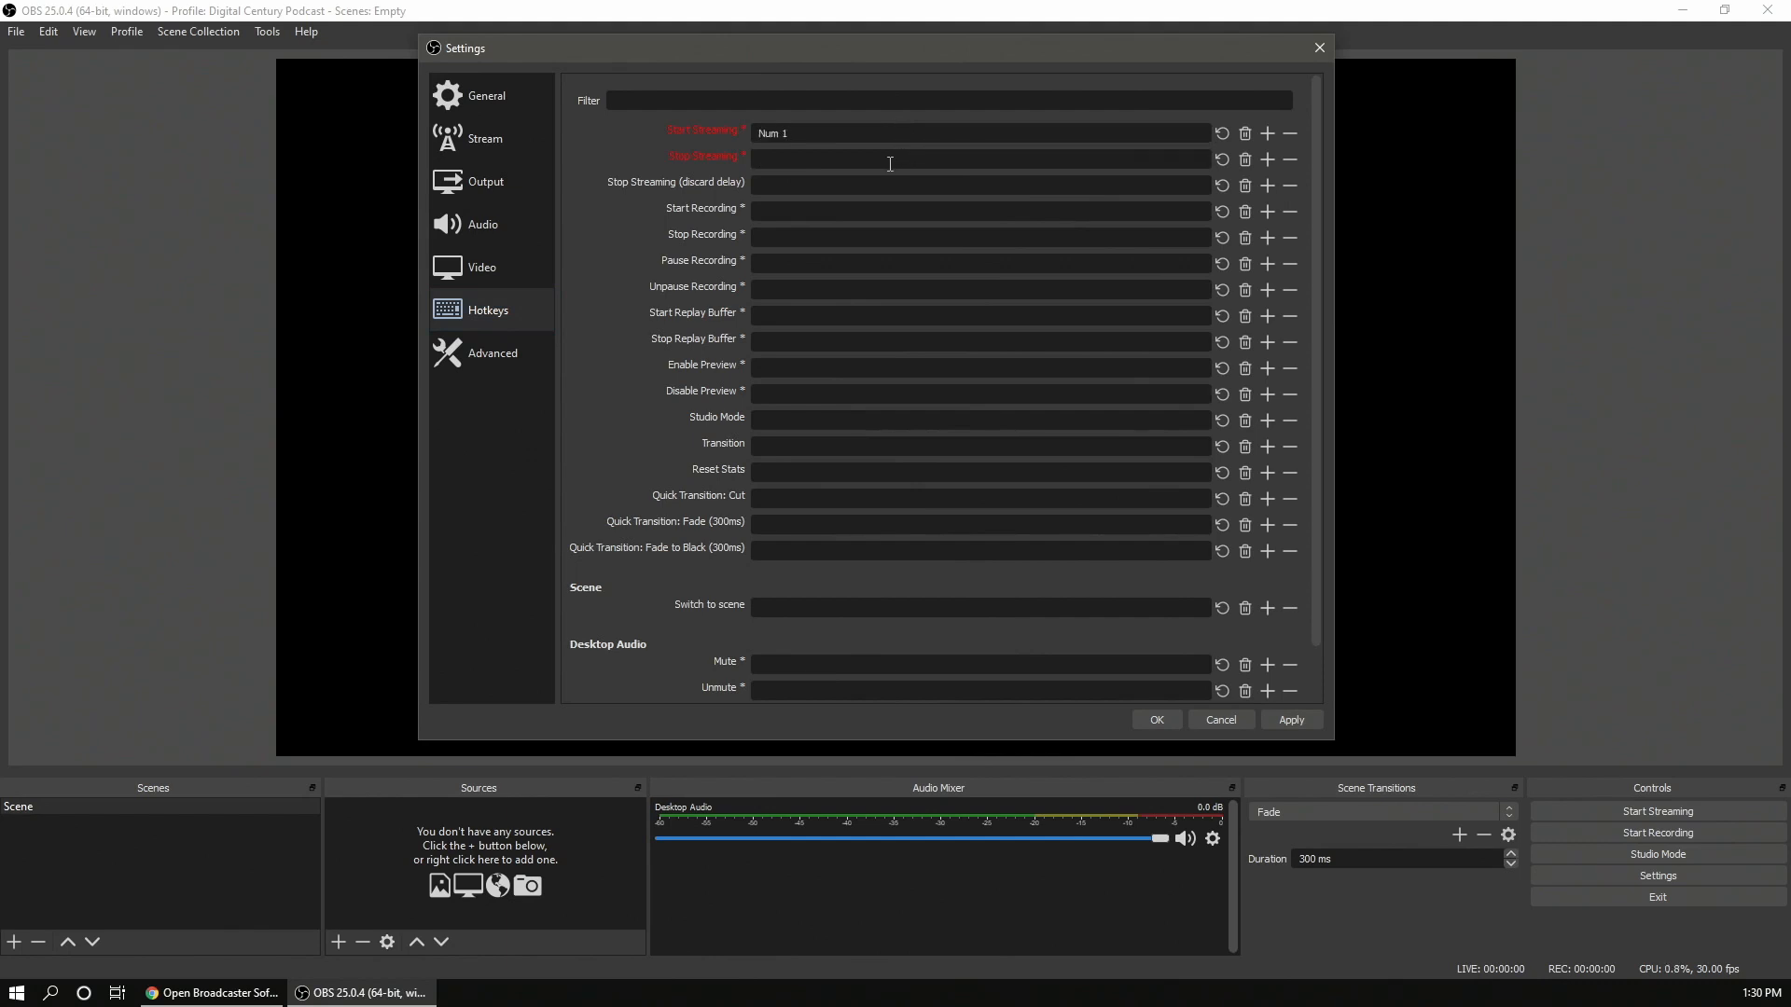
{"action": "key", "text": "KP_1"}
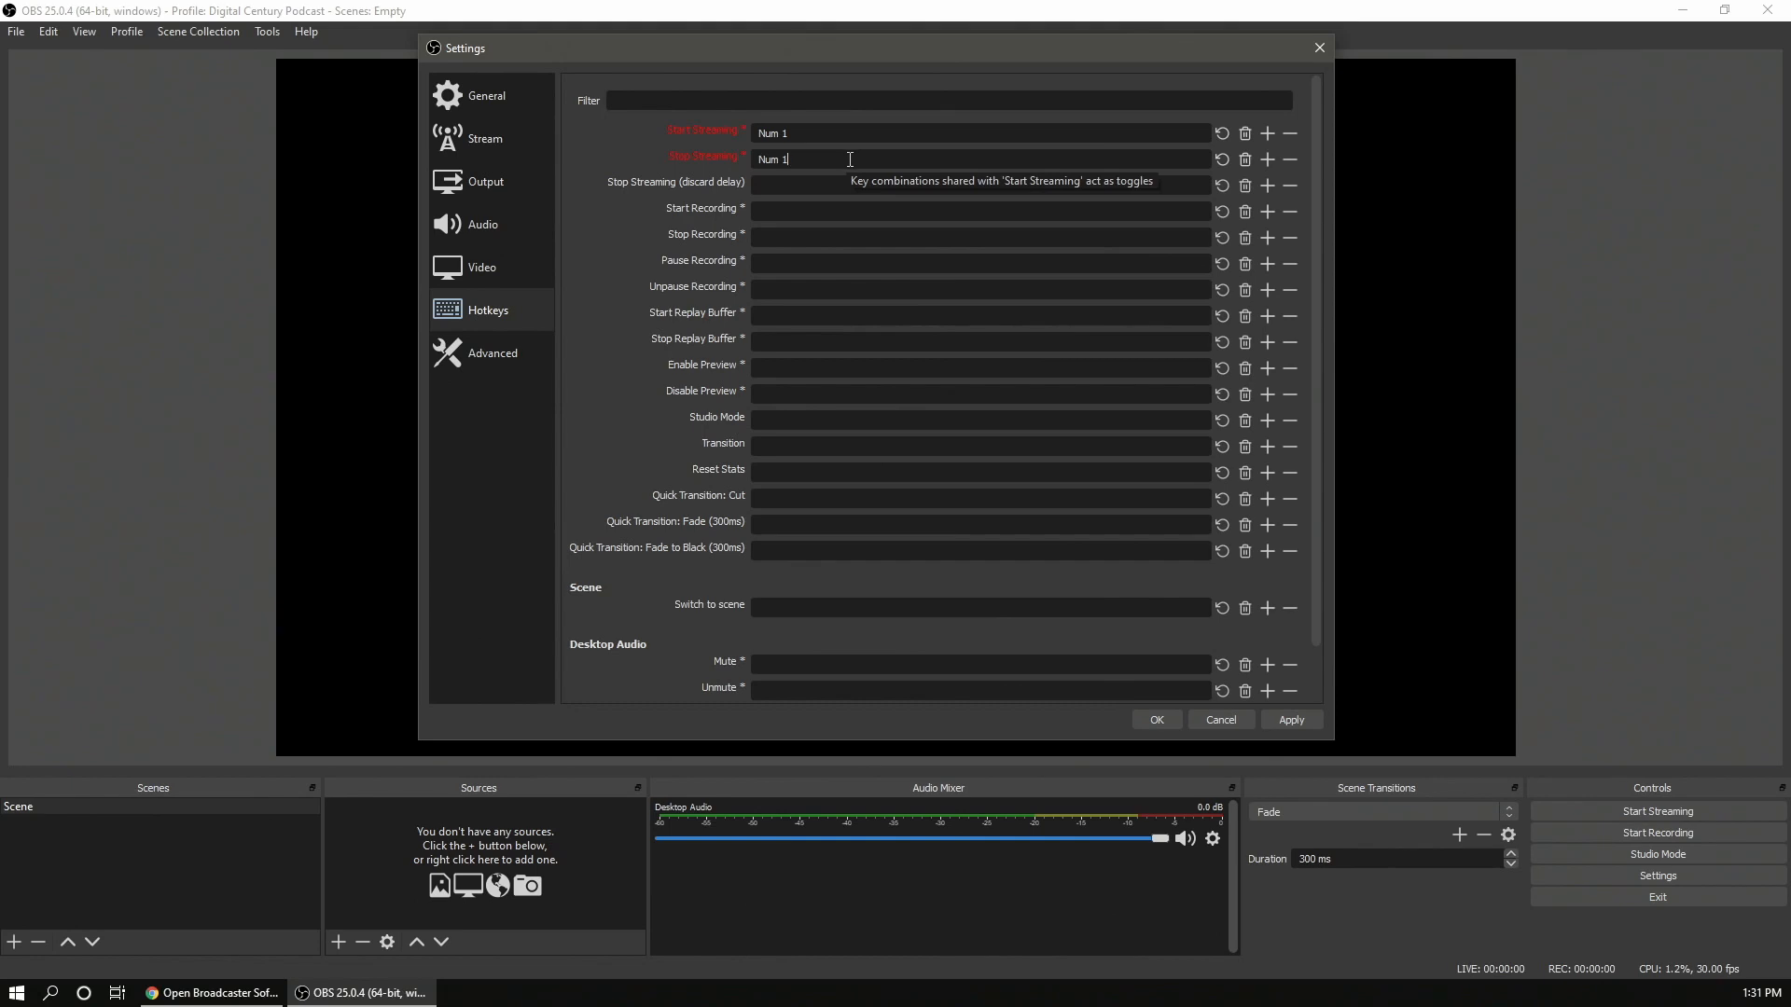
- Set the Advanced hotkey focus behavior to disable hotkeys when the main window is in focus
{"action": "left_click", "coordinate": [512, 369]}
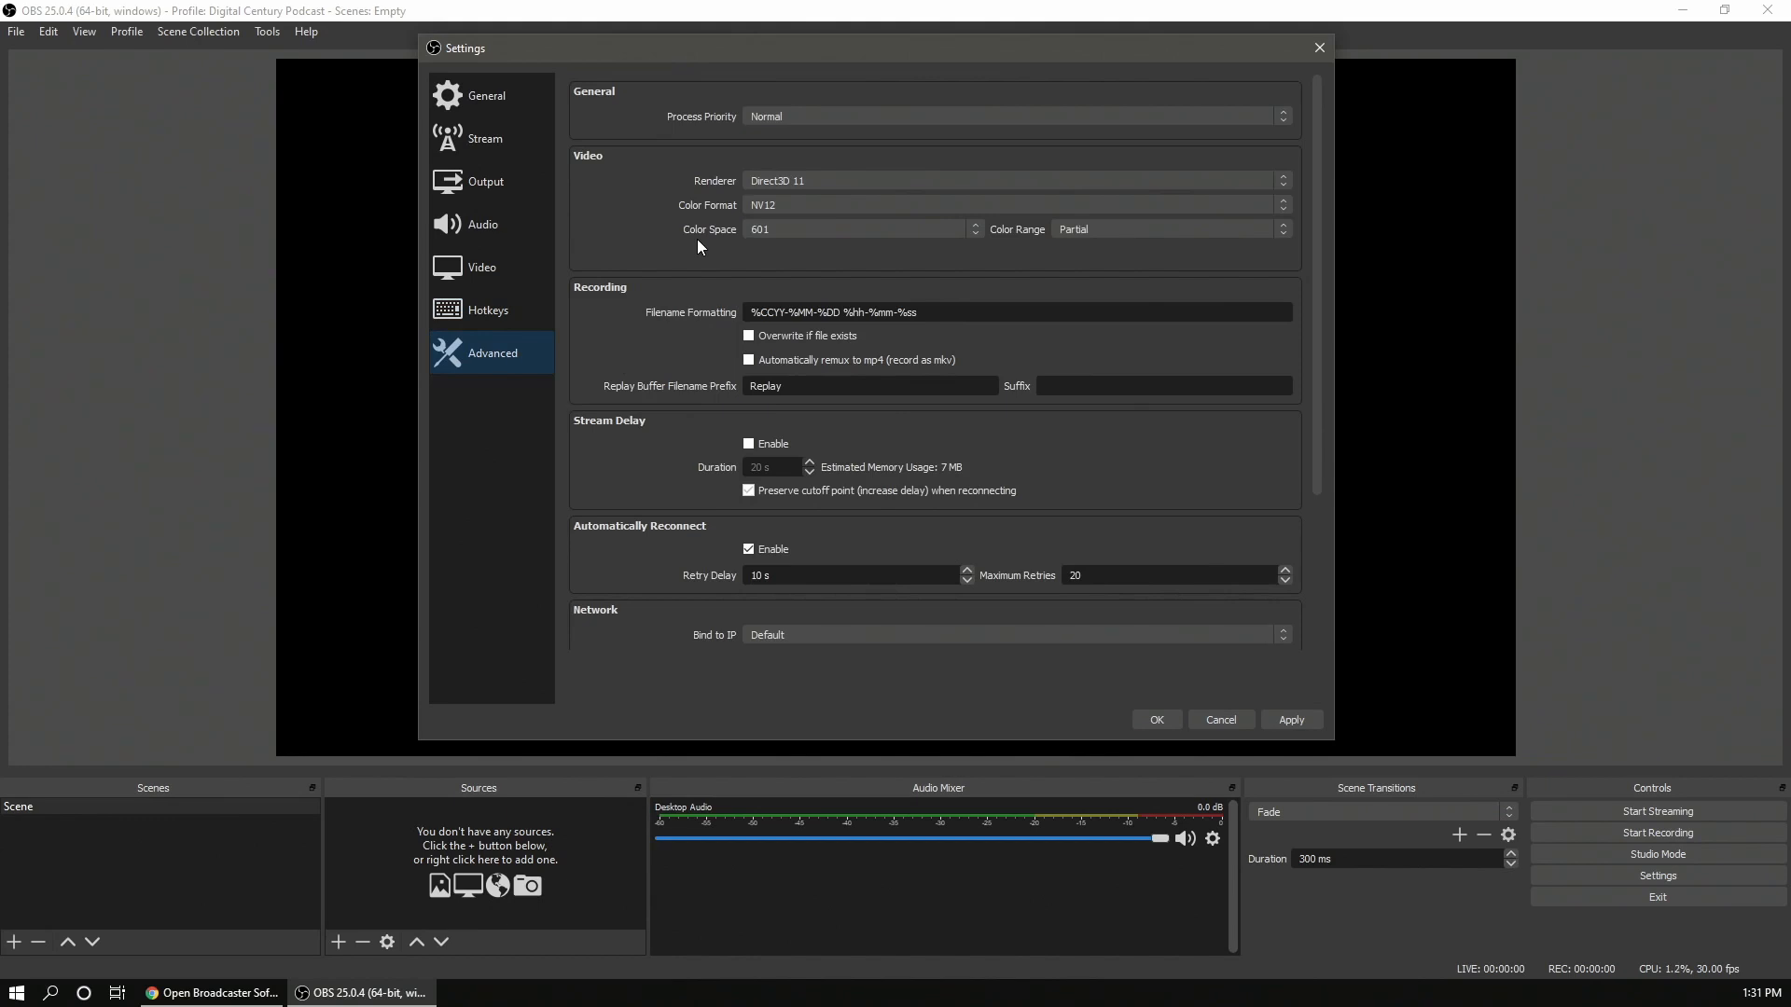
{"action": "scroll", "coordinate": [690, 252], "scroll_direction": "down", "scroll_amount": 3}
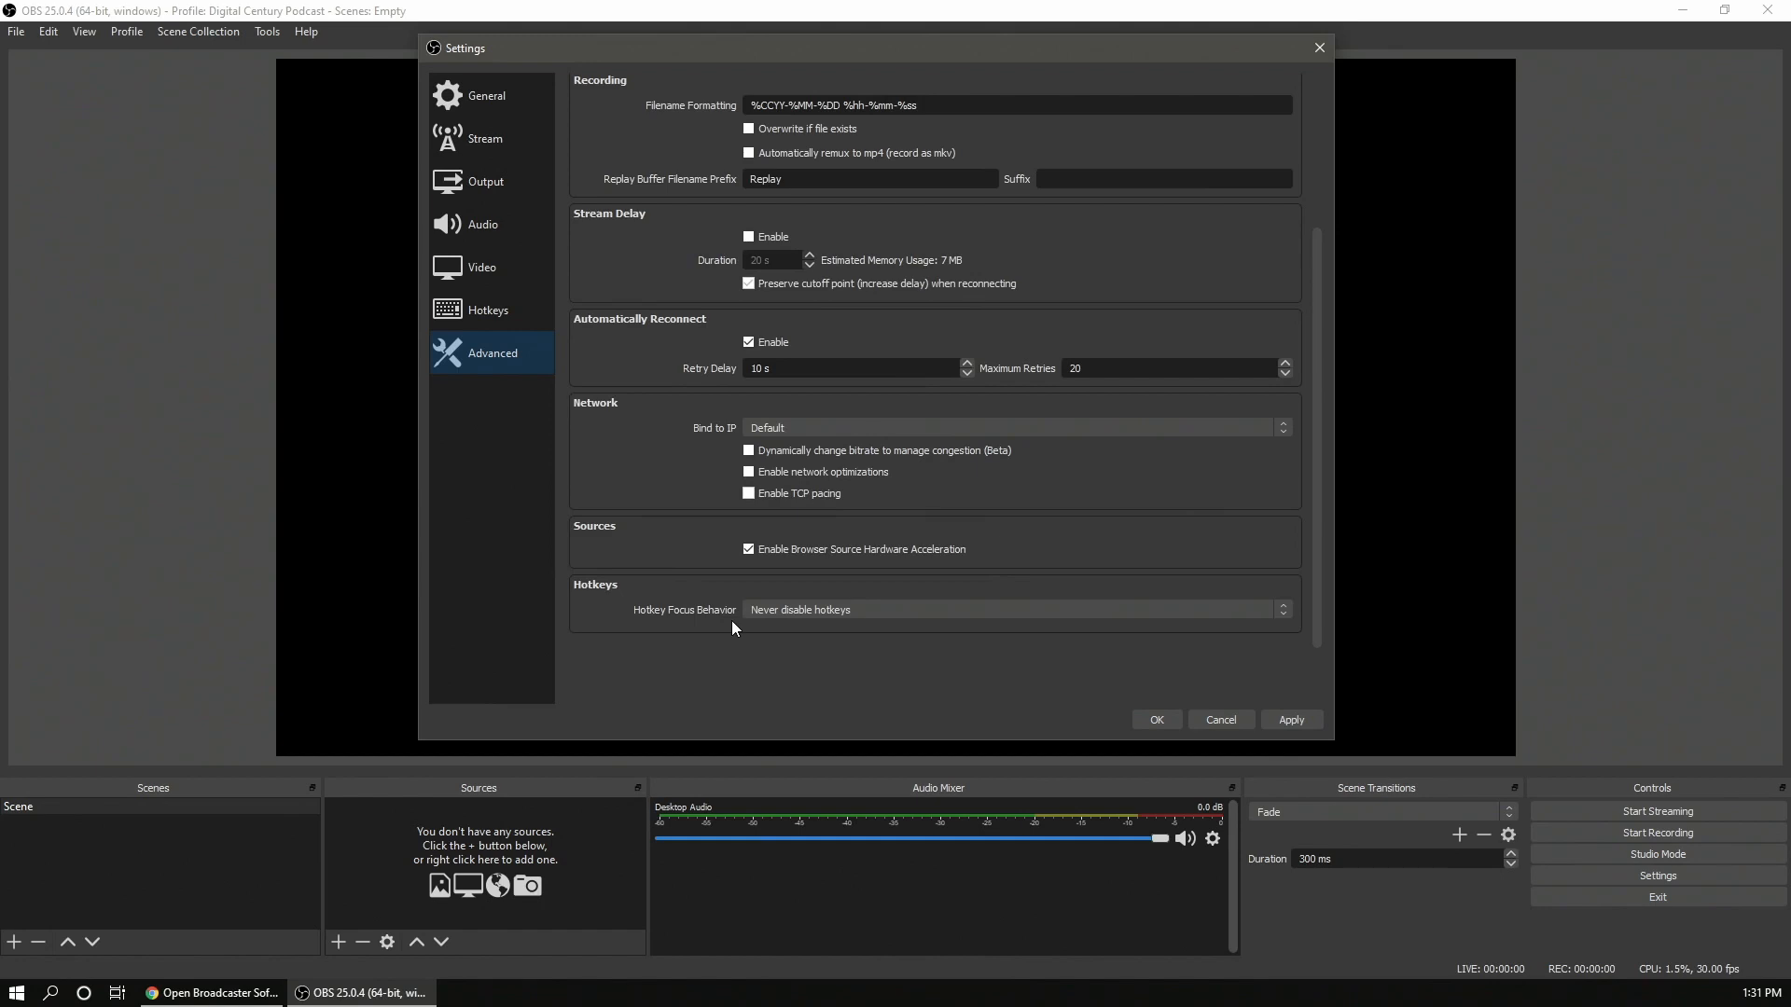
{"action": "left_click", "coordinate": [824, 614]}
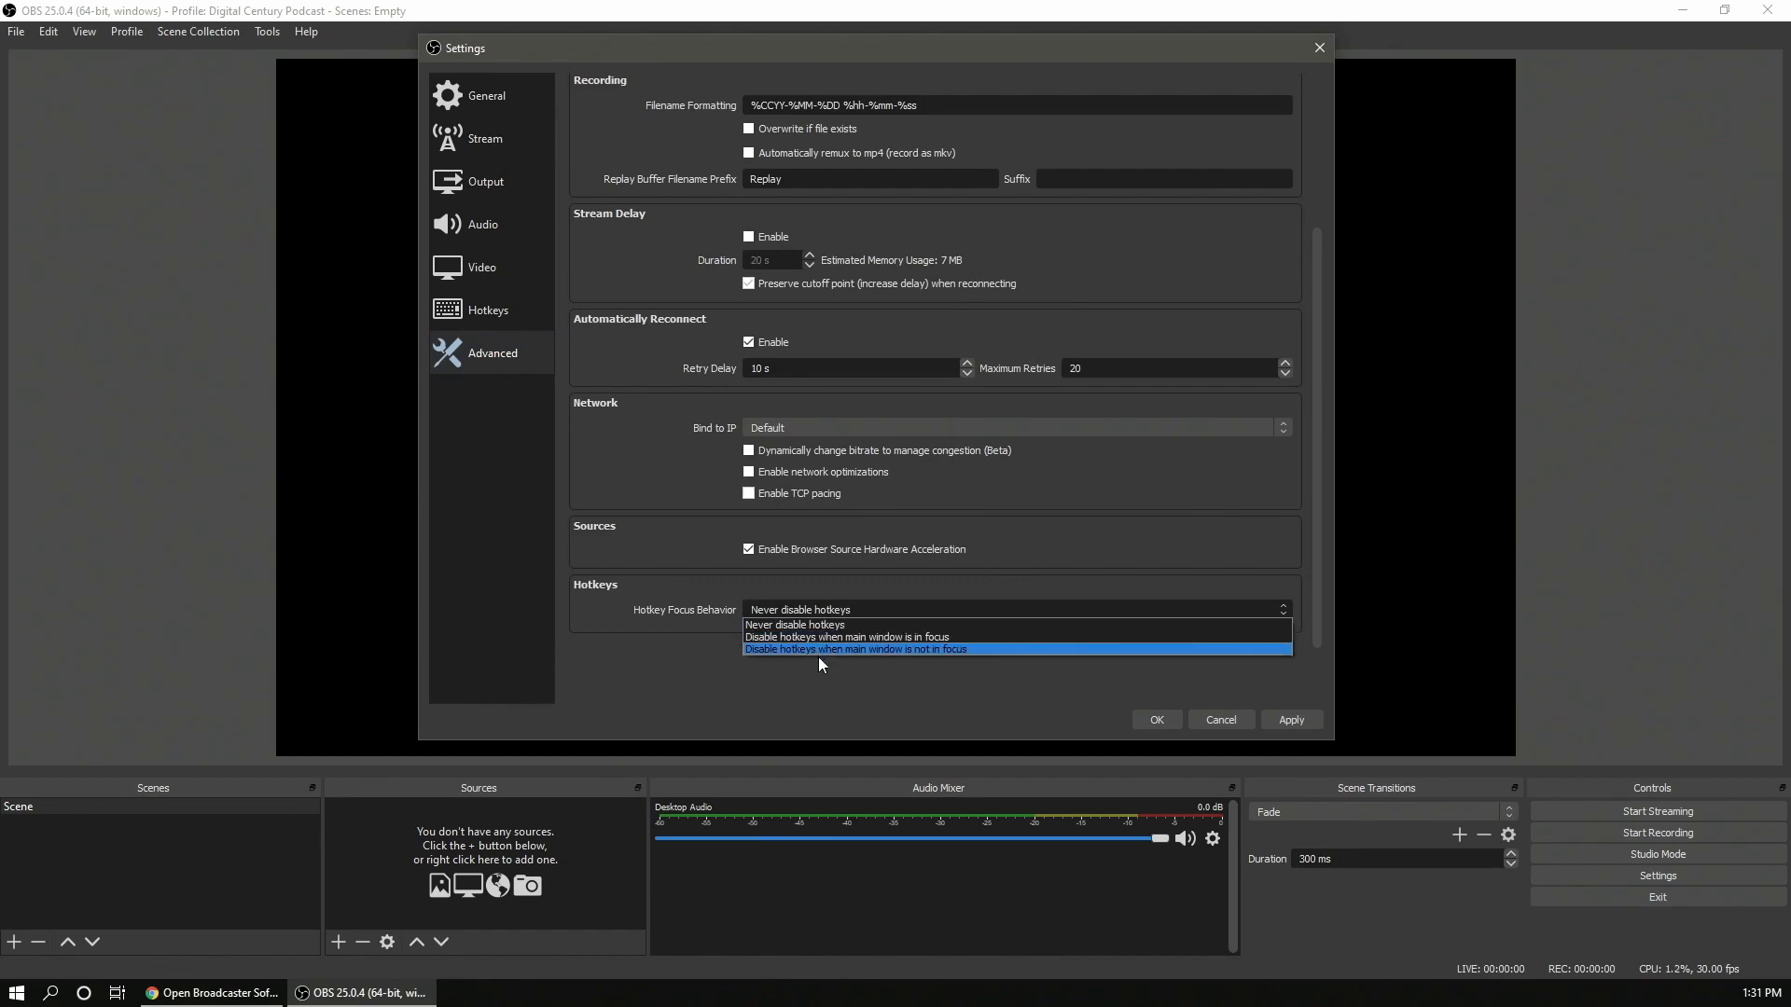
{"action": "left_click", "coordinate": [863, 640]}
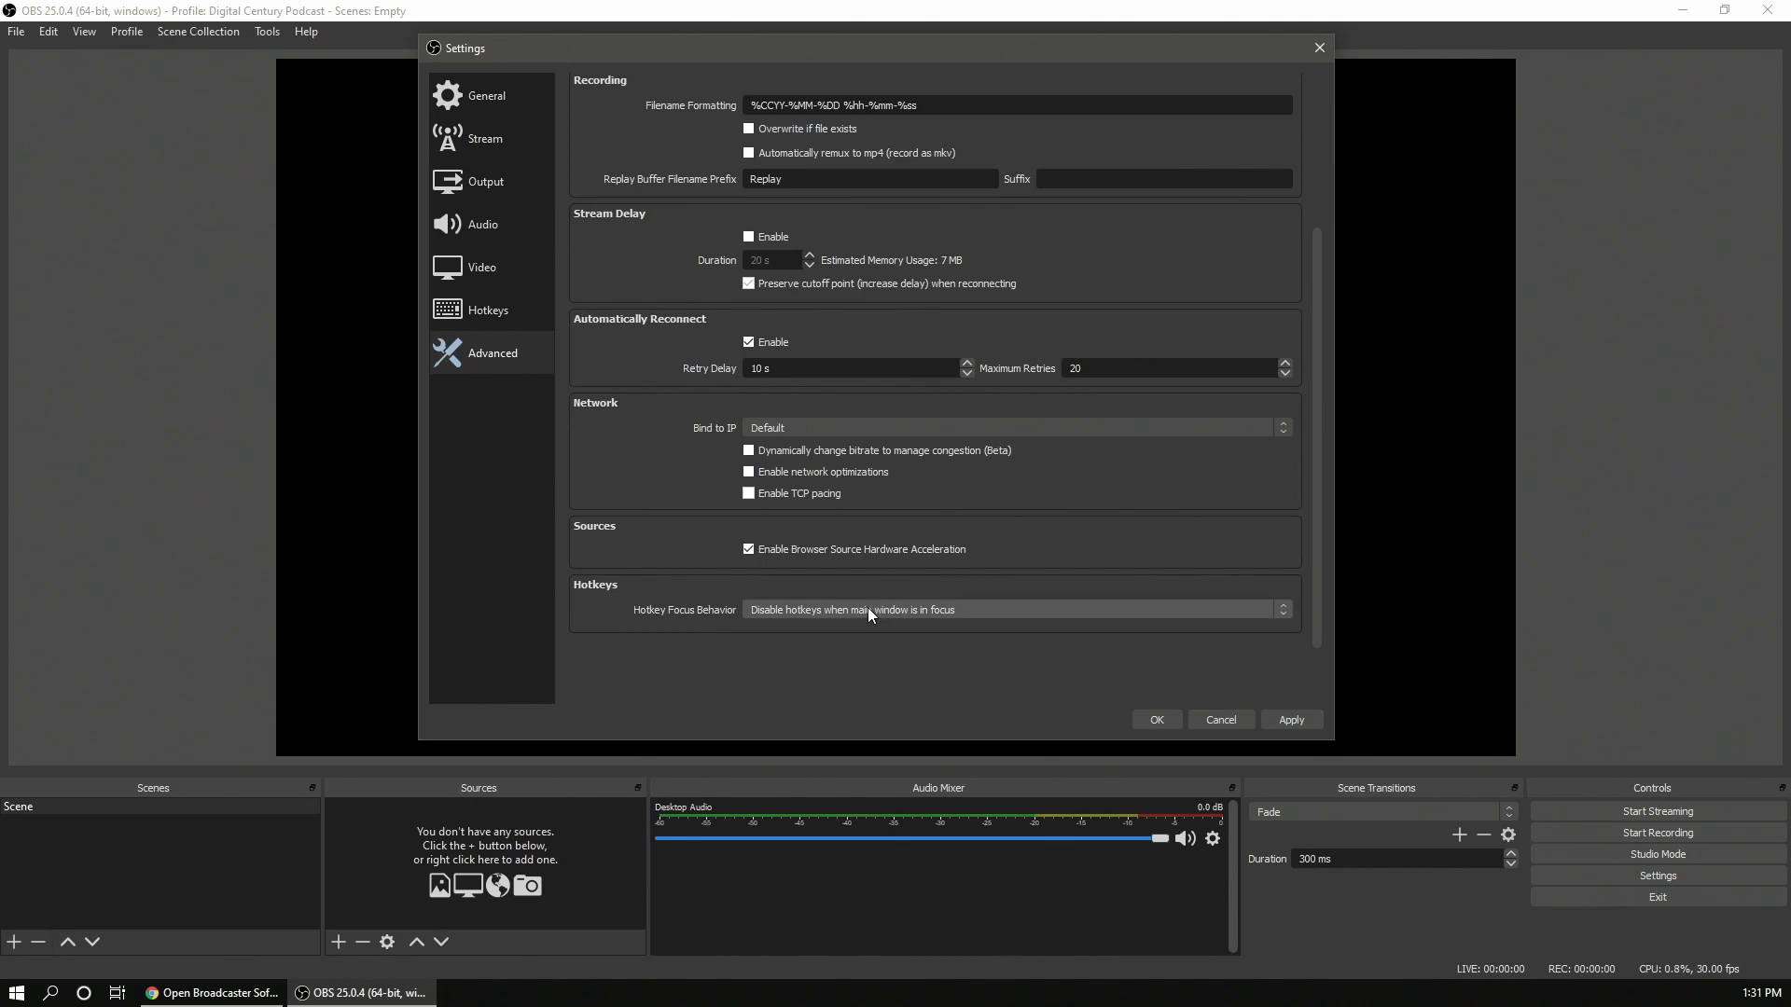
{"action": "left_click", "coordinate": [868, 608]}
{"action": "left_click", "coordinate": [885, 643]}
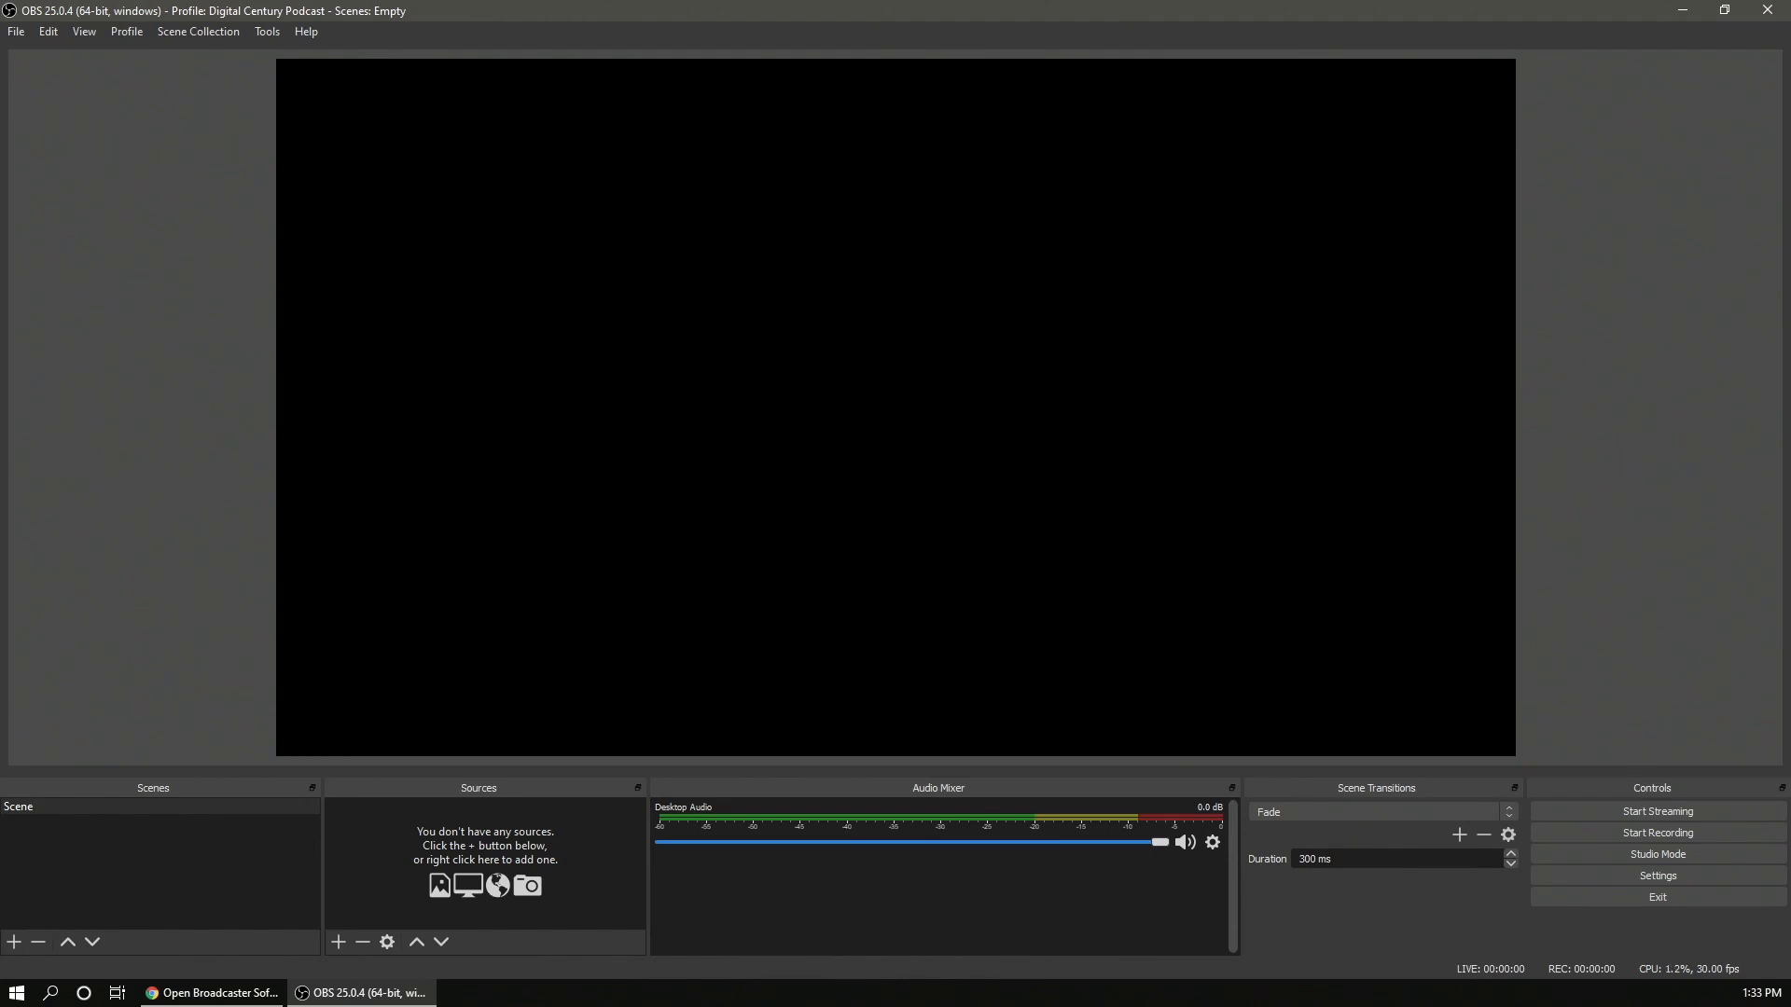
- Add a new scene named Main
{"action": "left_click", "coordinate": [7, 944]}
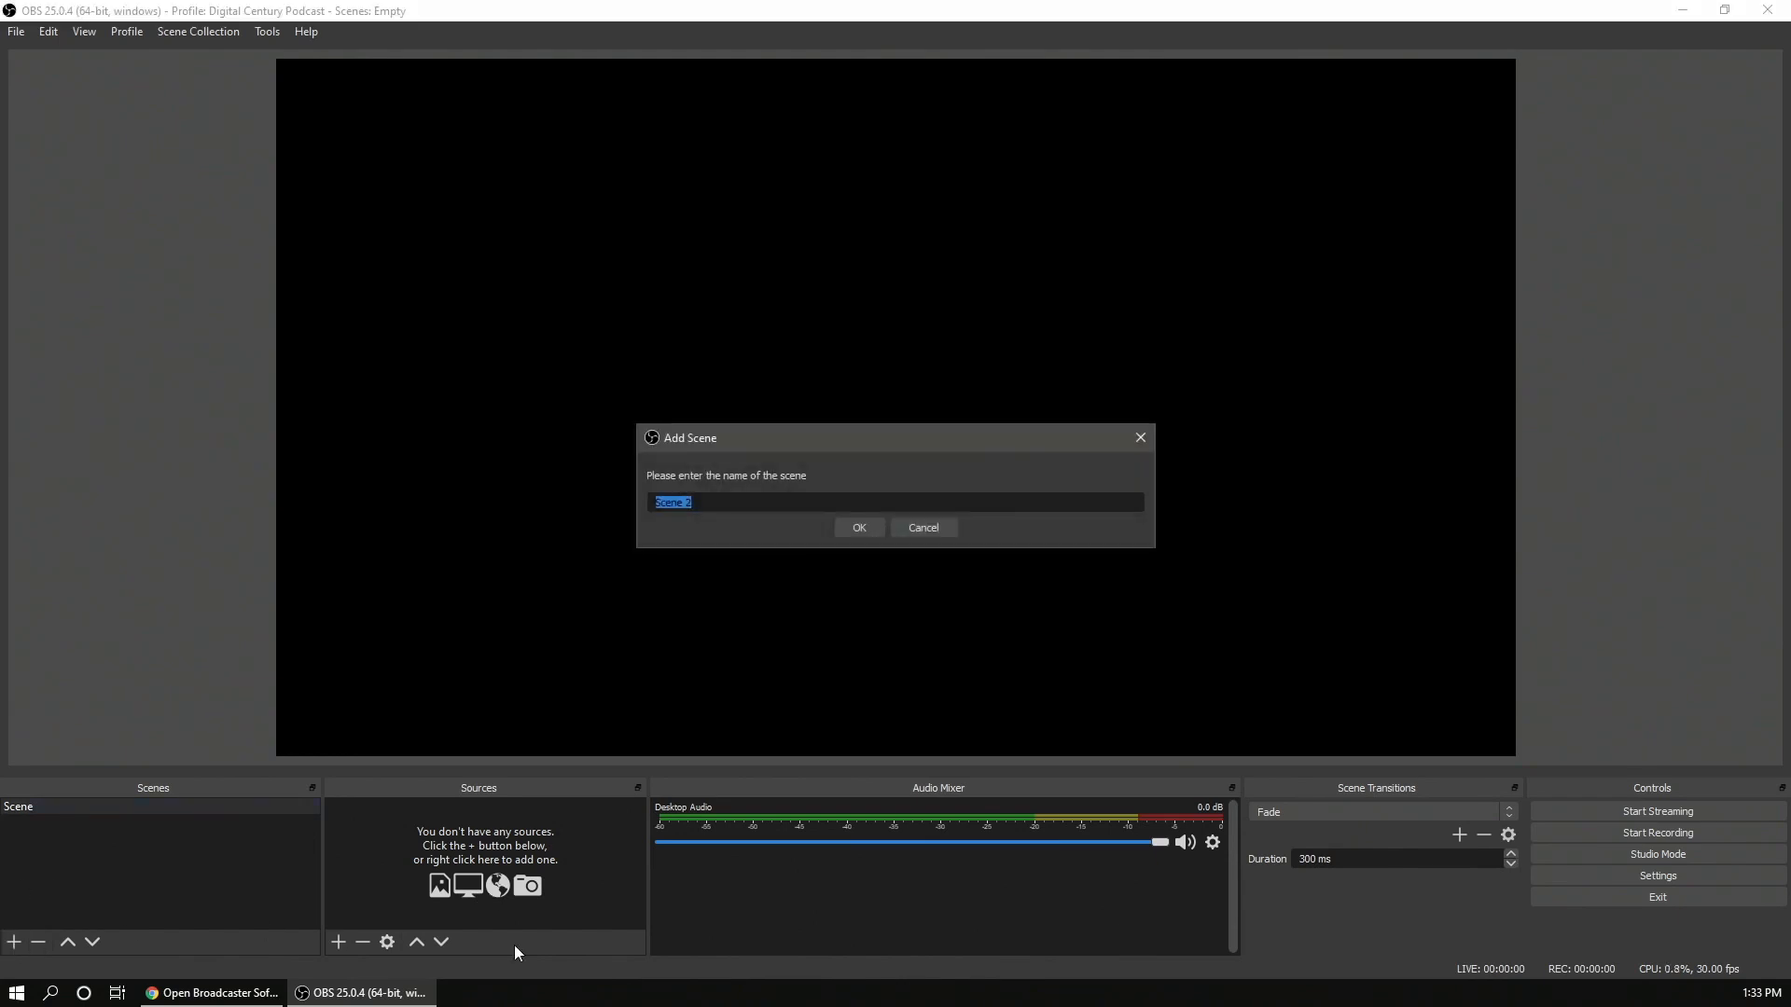
{"action": "type", "text": "Main"}
{"action": "key", "text": "Return"}
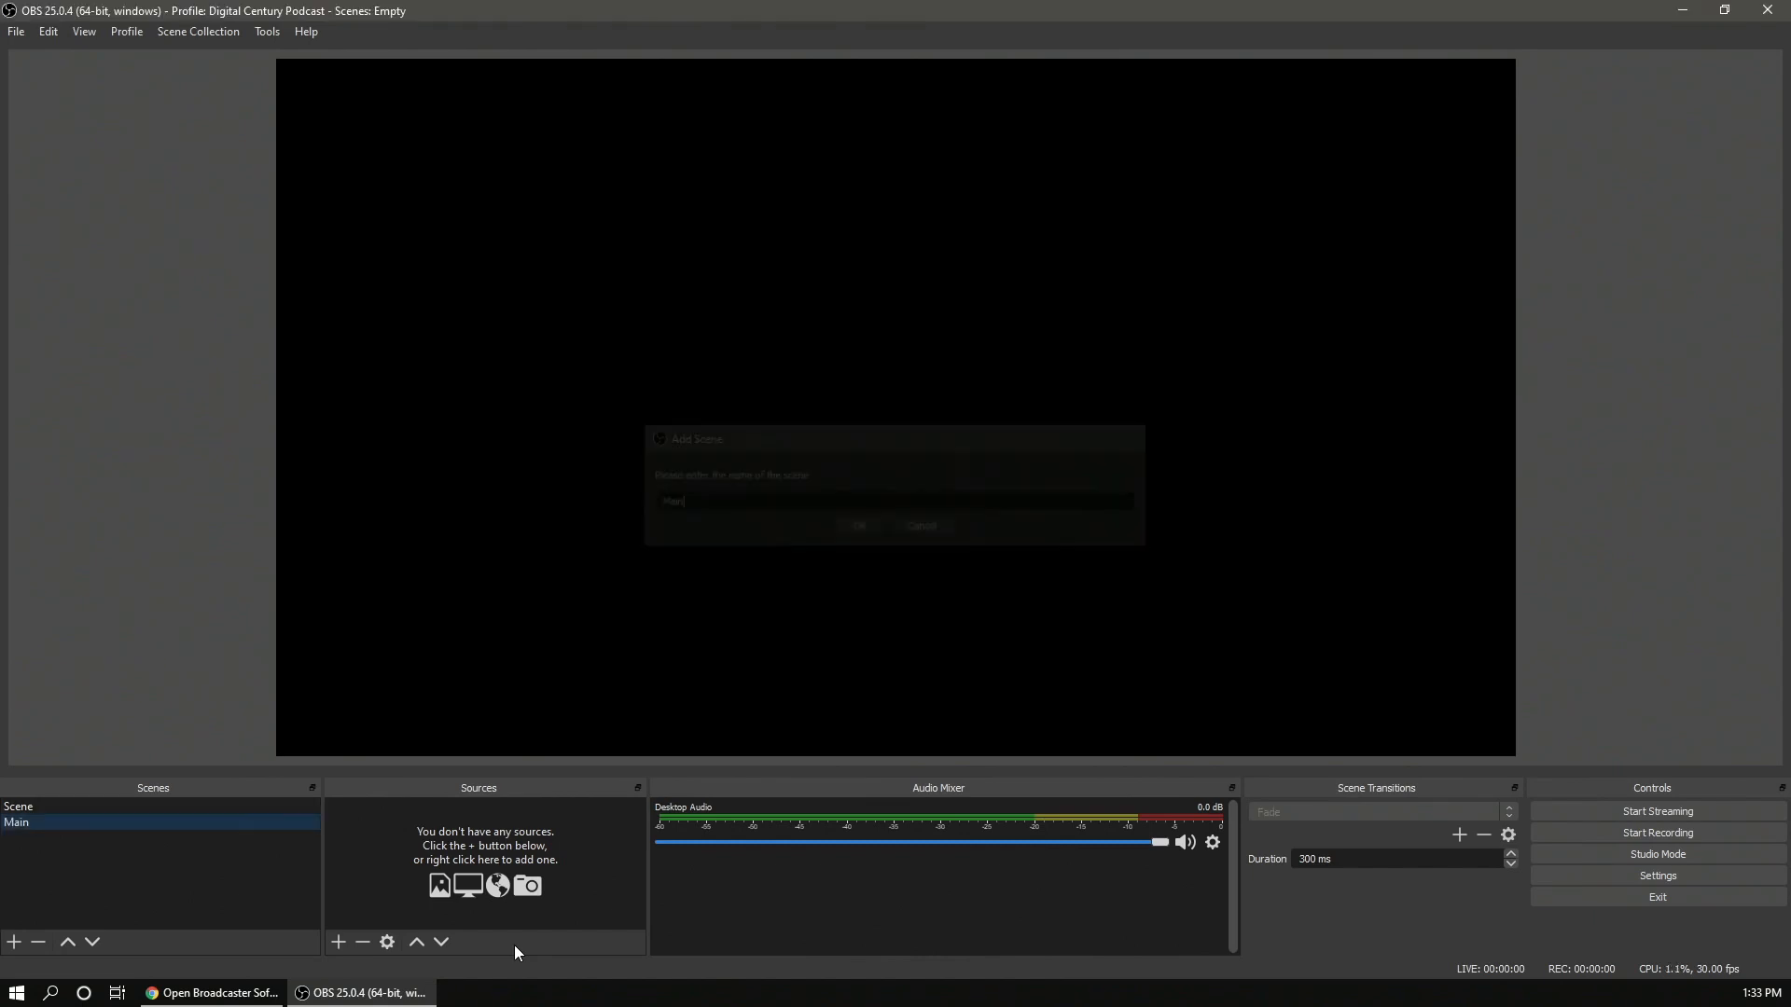
- Add a Display Capture source to the Main scene capturing Display 2: 1920x1080 @ 0,0
{"action": "left_click", "coordinate": [338, 942]}
{"action": "mouse_move", "coordinate": [350, 933]}
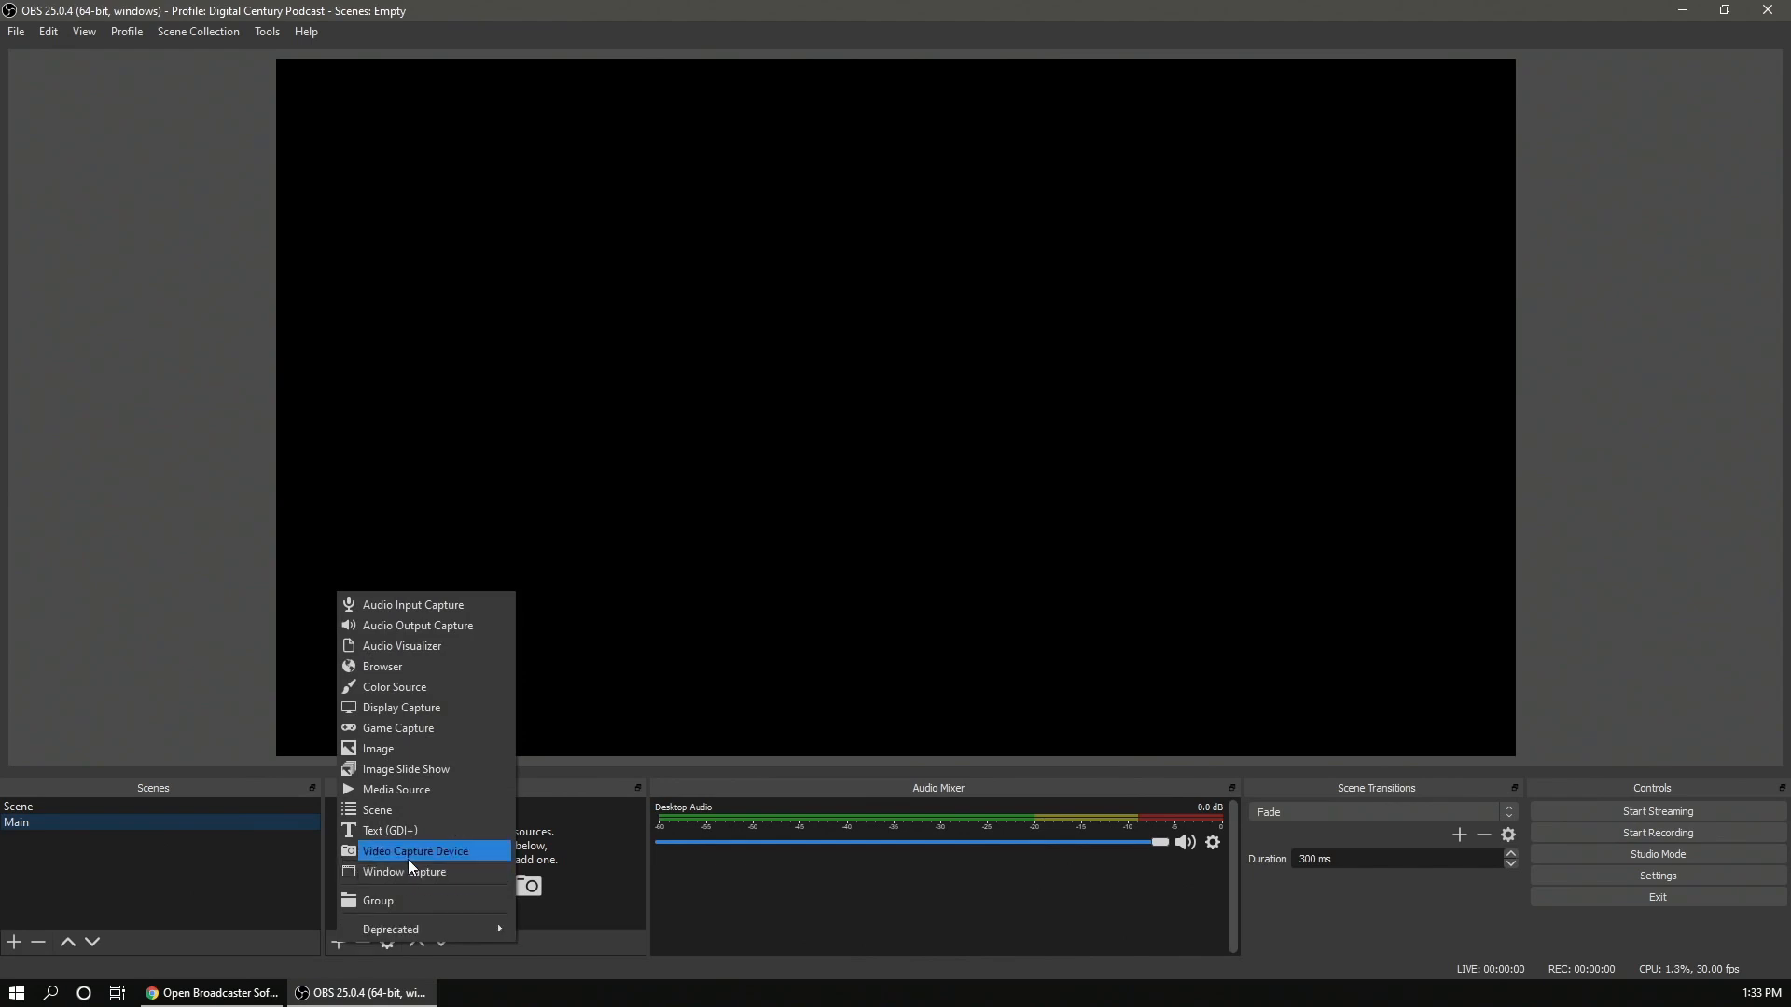
{"action": "left_click", "coordinate": [392, 711]}
{"action": "left_click", "coordinate": [953, 629]}
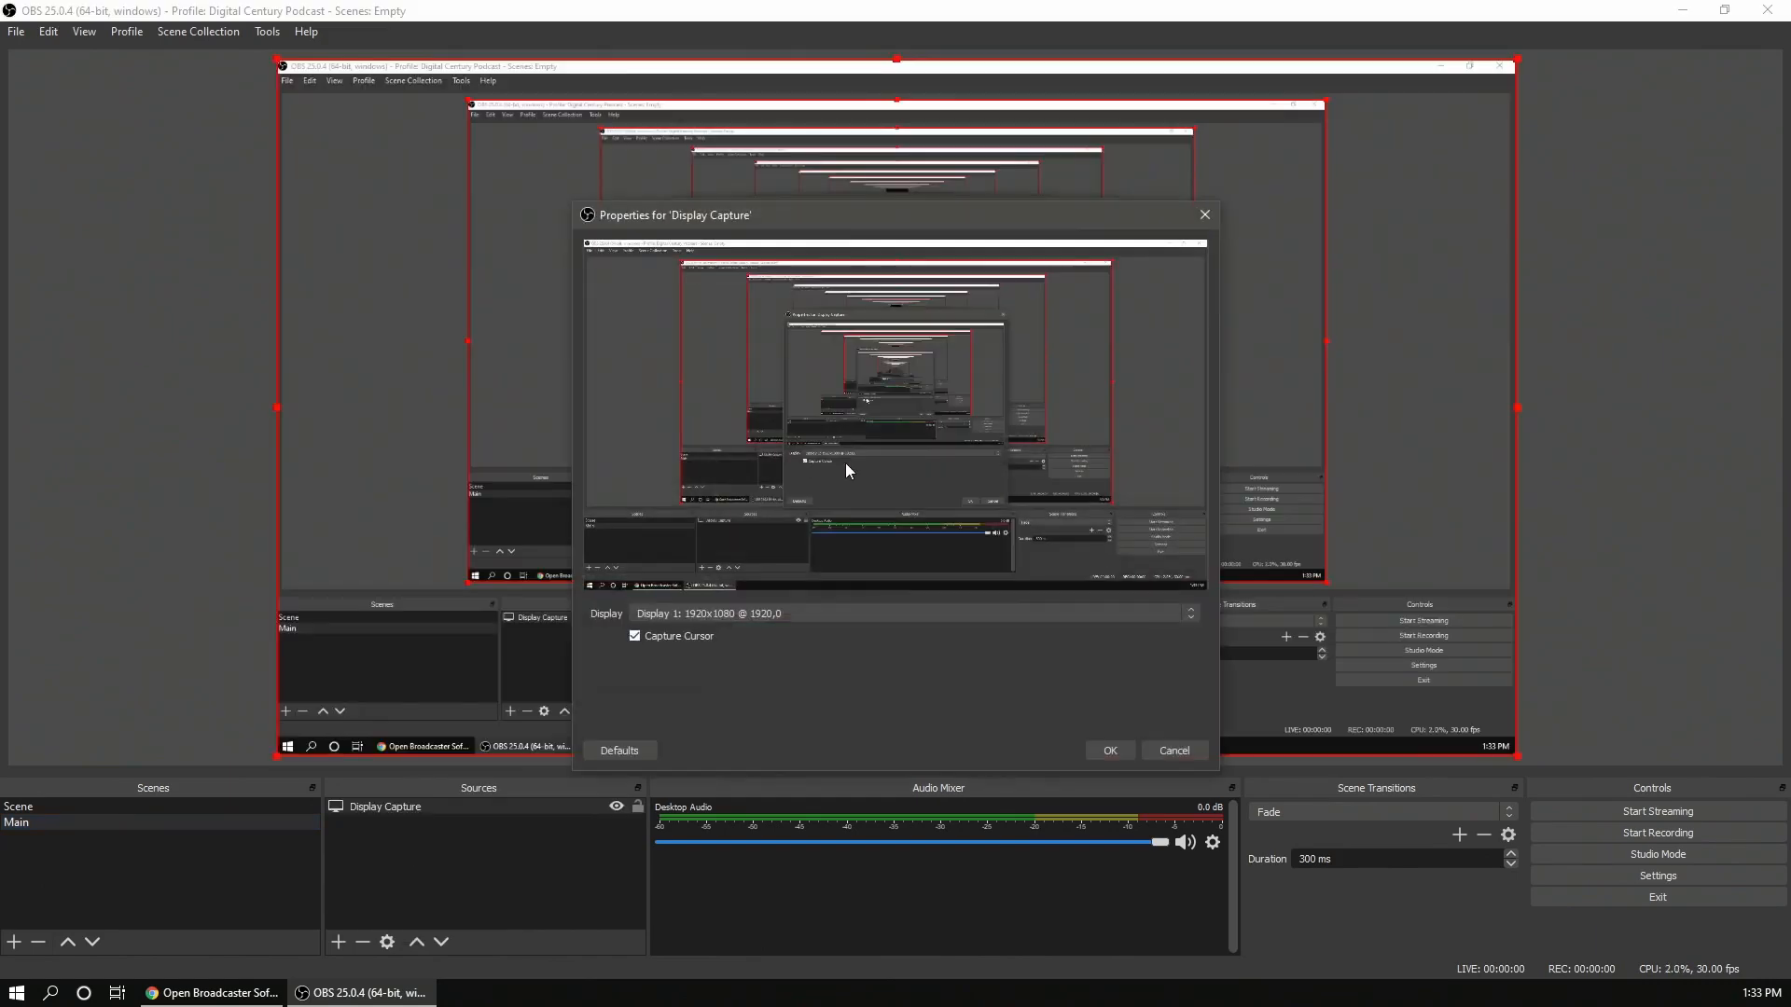
{"action": "left_click", "coordinate": [1014, 614]}
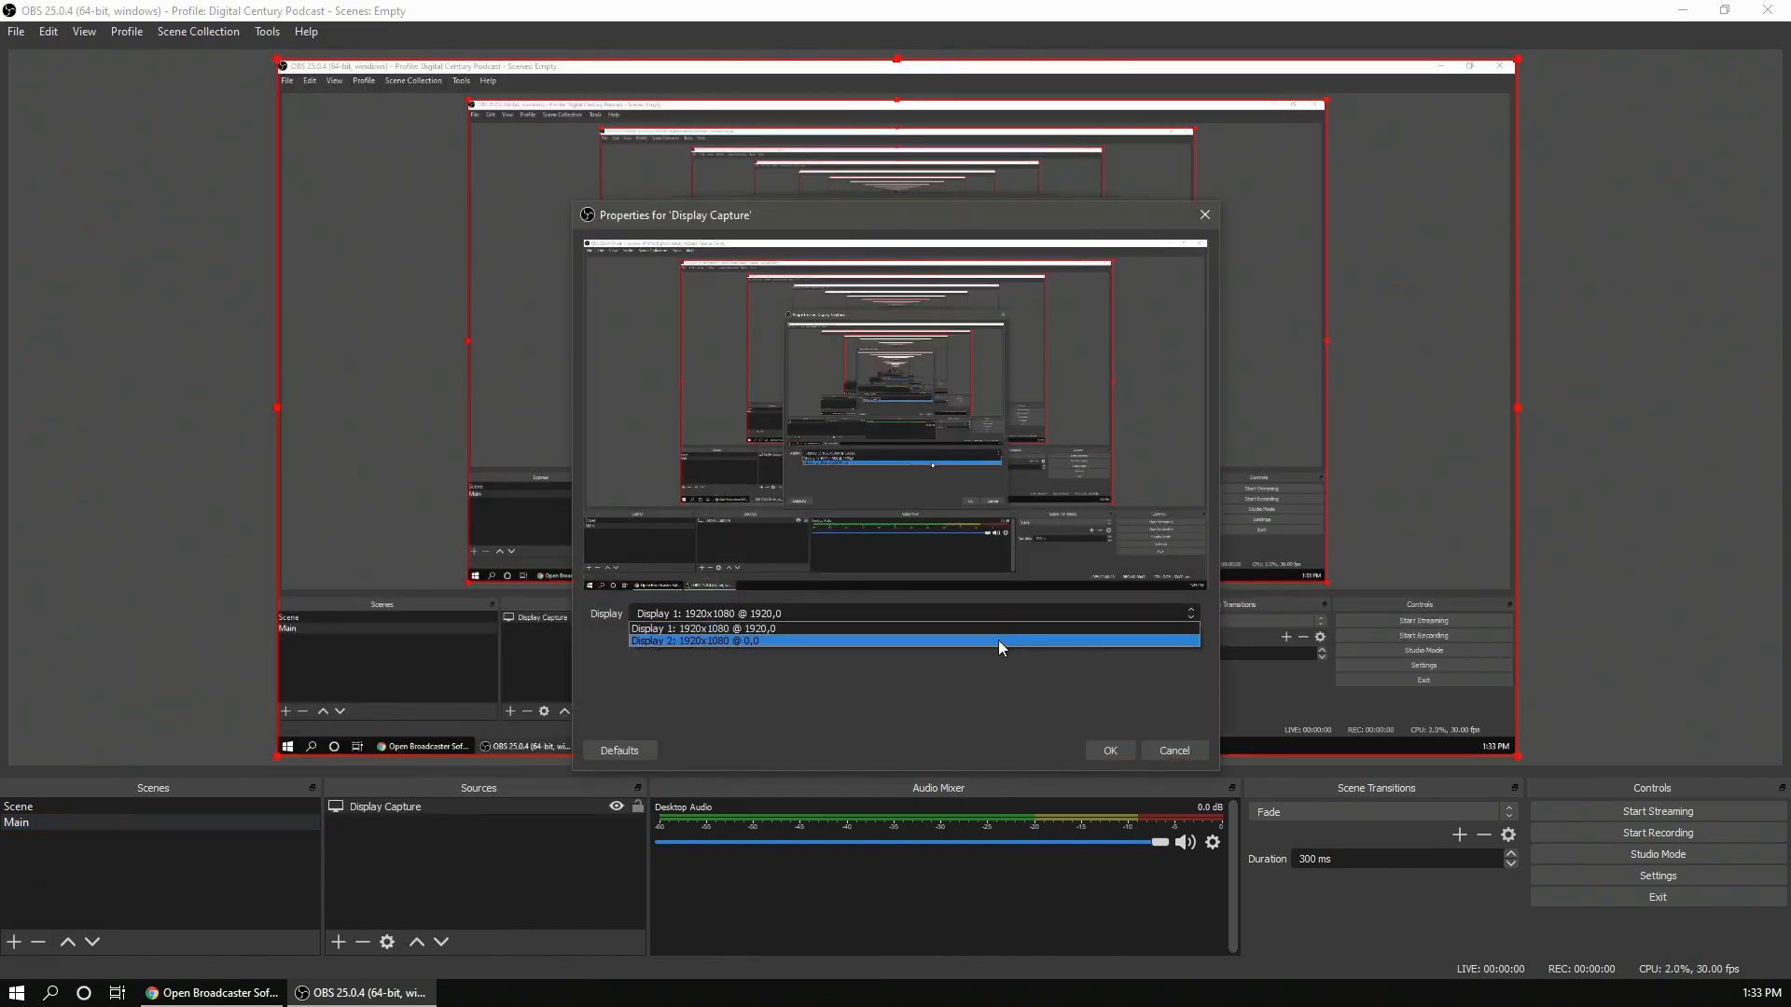
{"action": "left_click", "coordinate": [998, 641]}
{"action": "left_click", "coordinate": [1112, 750]}
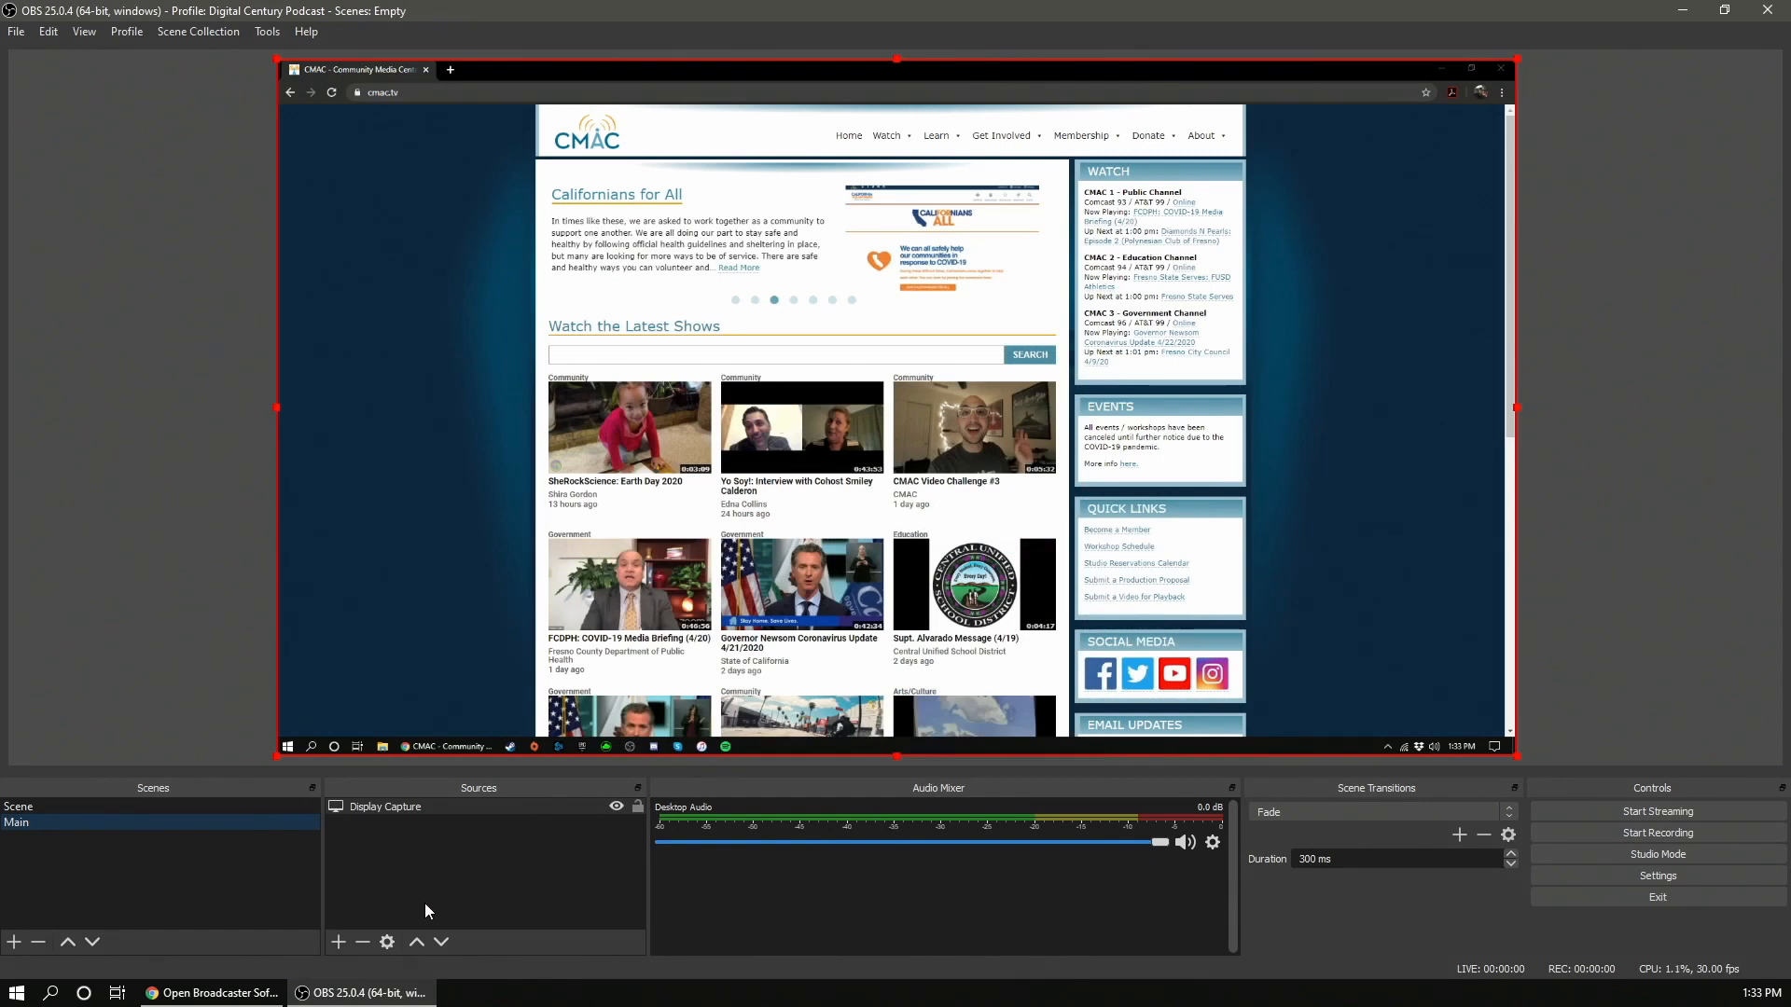
- Add a Text (GDI+) source to the Main scene with the text HELLO!
{"action": "left_click", "coordinate": [338, 942]}
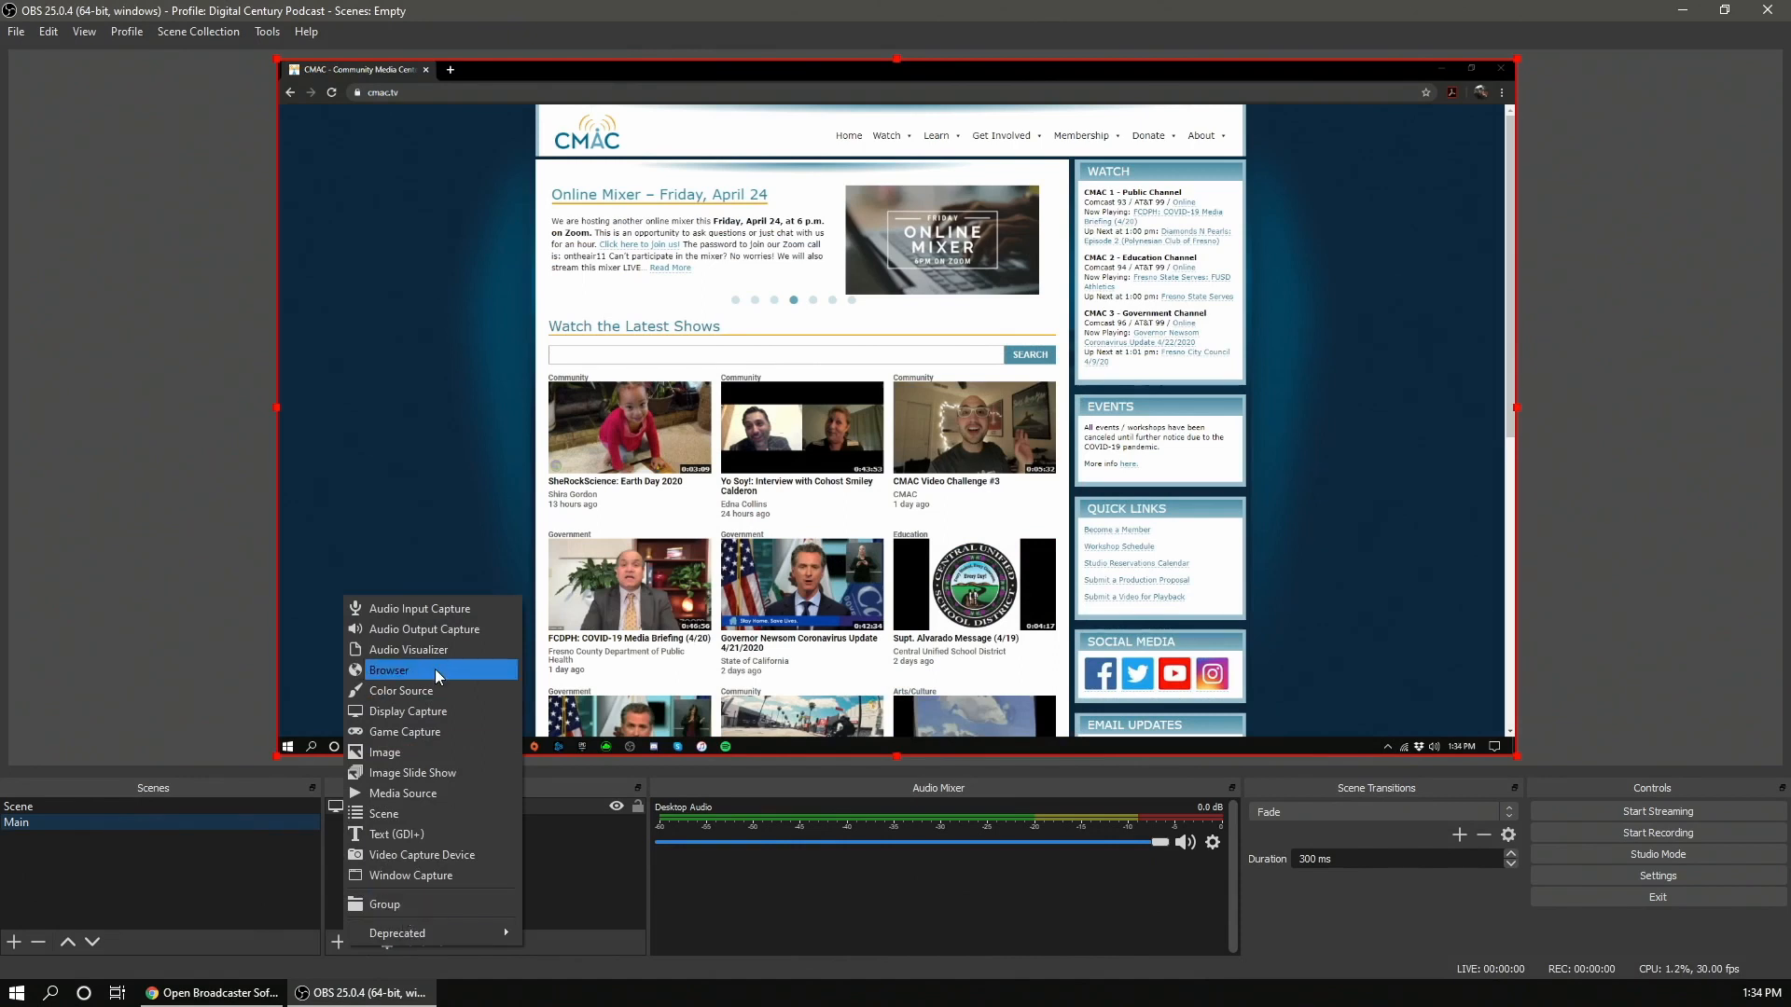
{"action": "left_click", "coordinate": [421, 836]}
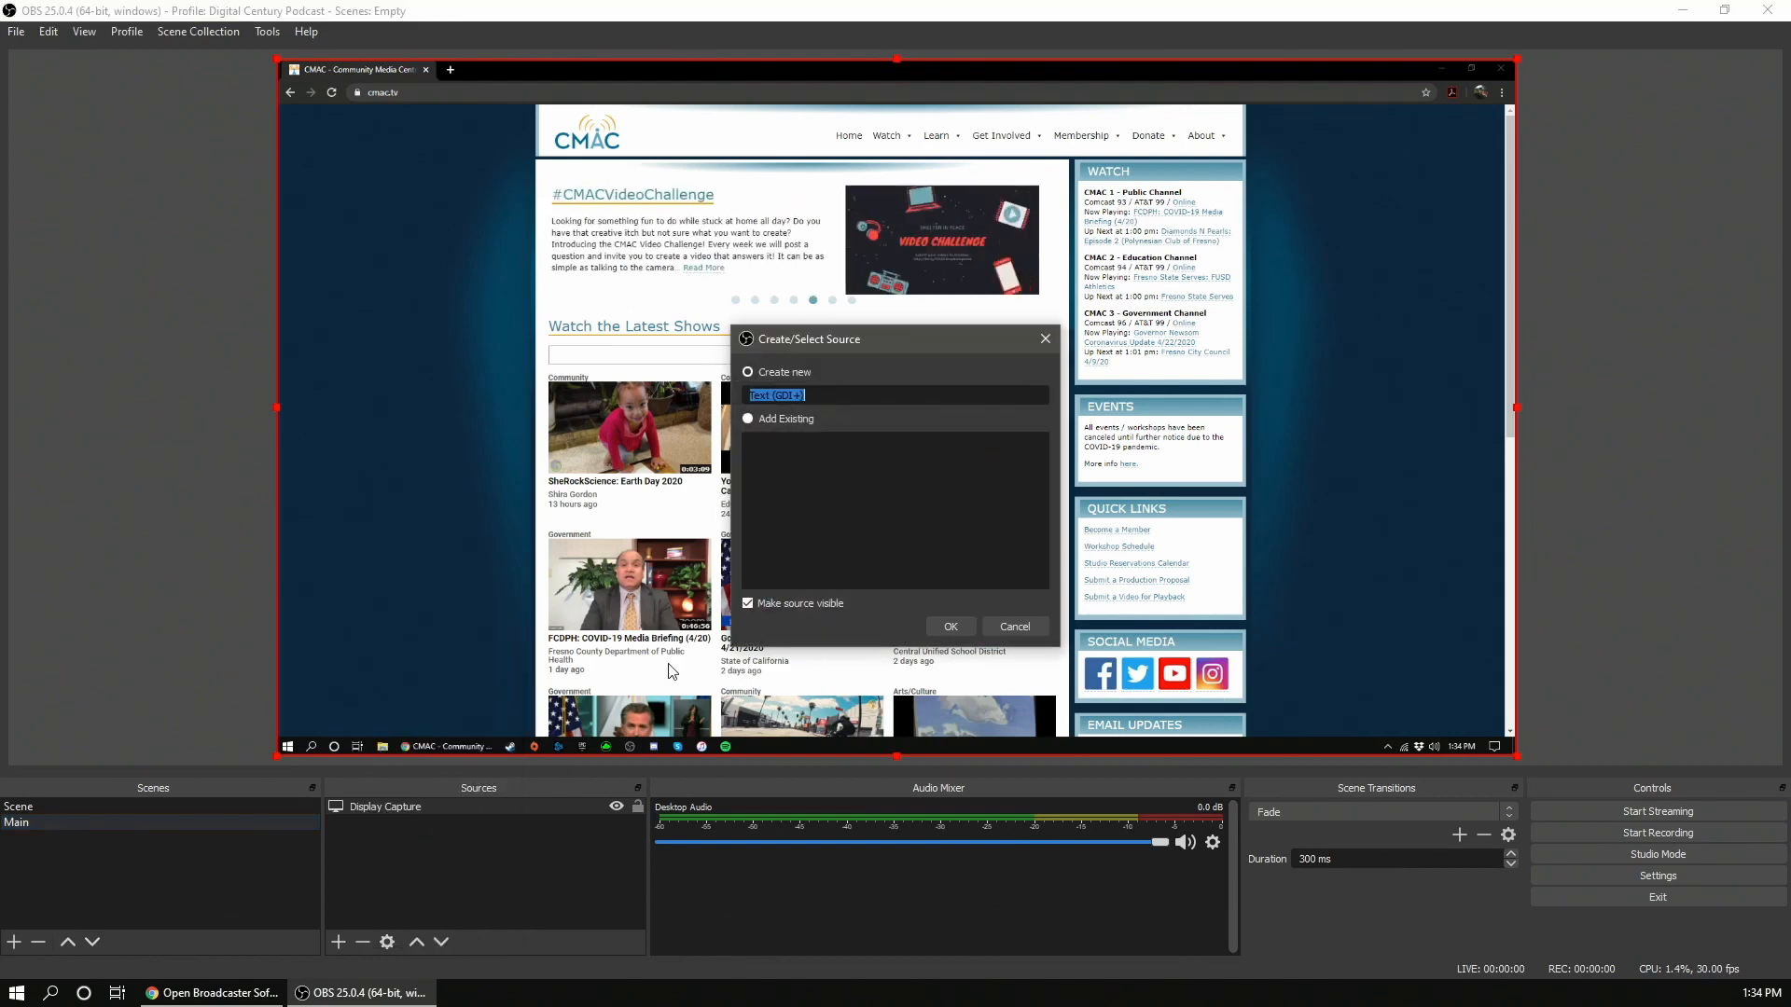
{"action": "left_click", "coordinate": [958, 641]}
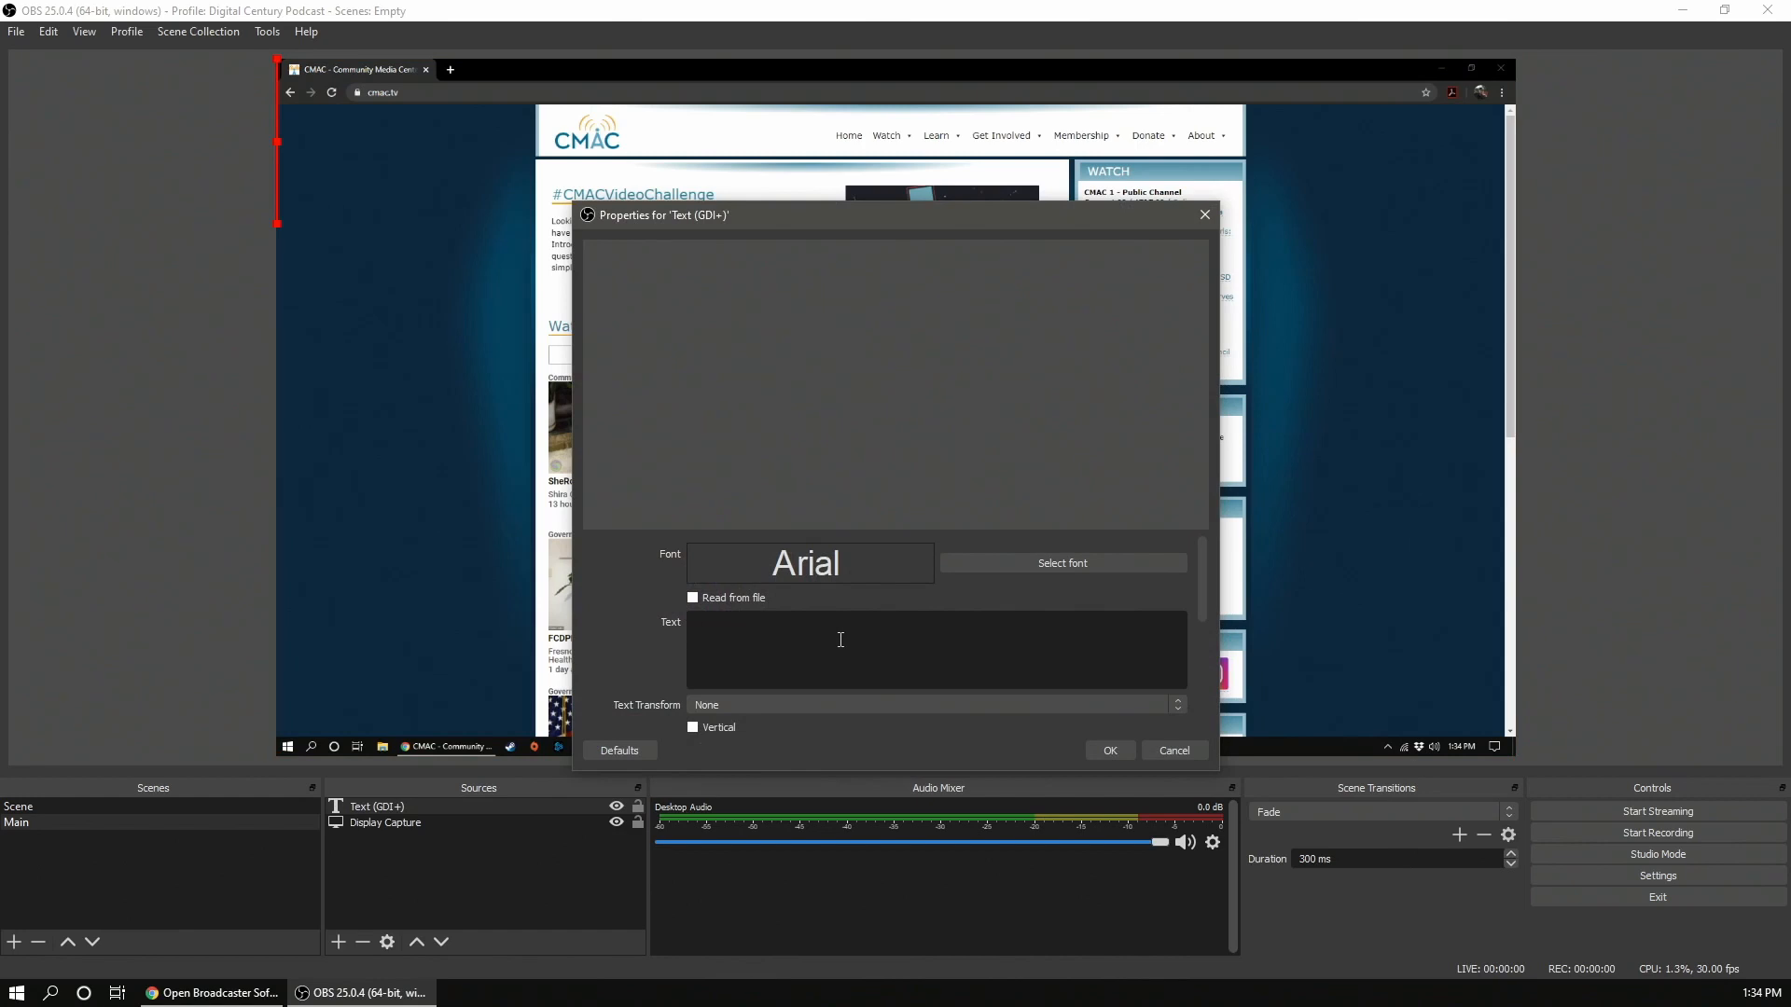
{"action": "left_click", "coordinate": [840, 640]}
{"action": "type", "text": "HELLO!"}
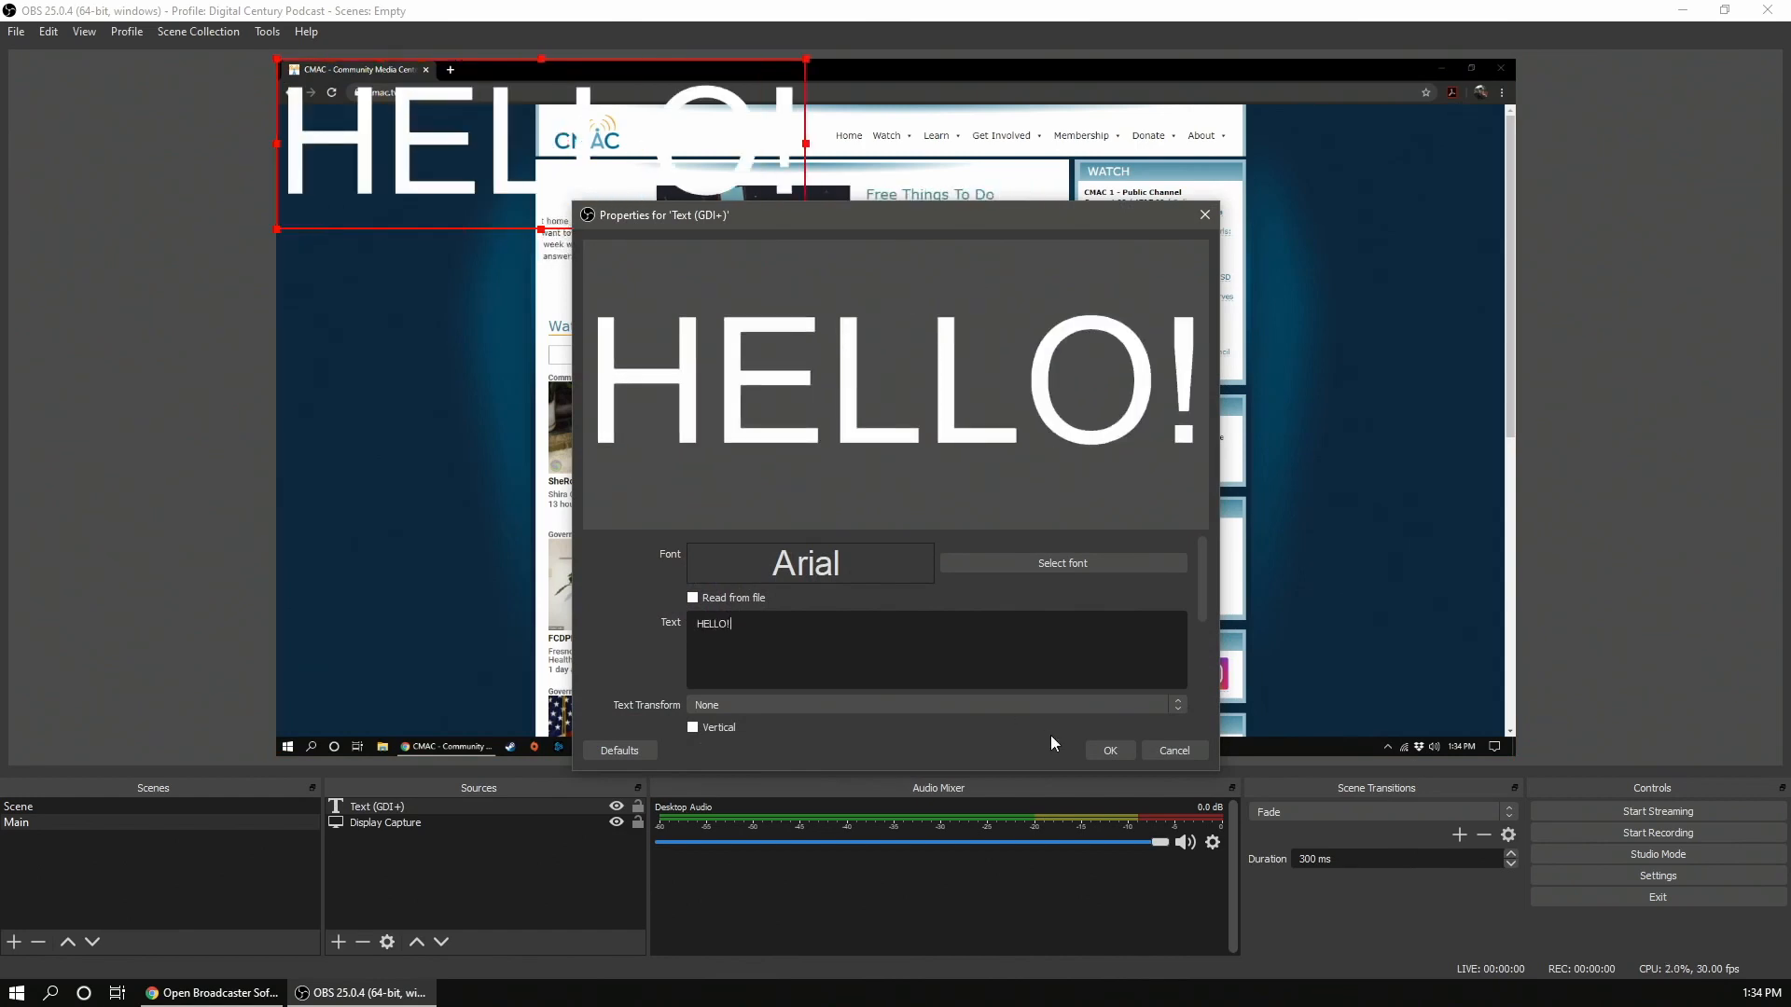
- Set the HELLO! text colour to black and confirm the text properties
{"action": "scroll", "coordinate": [1054, 644], "scroll_direction": "down", "scroll_amount": 4}
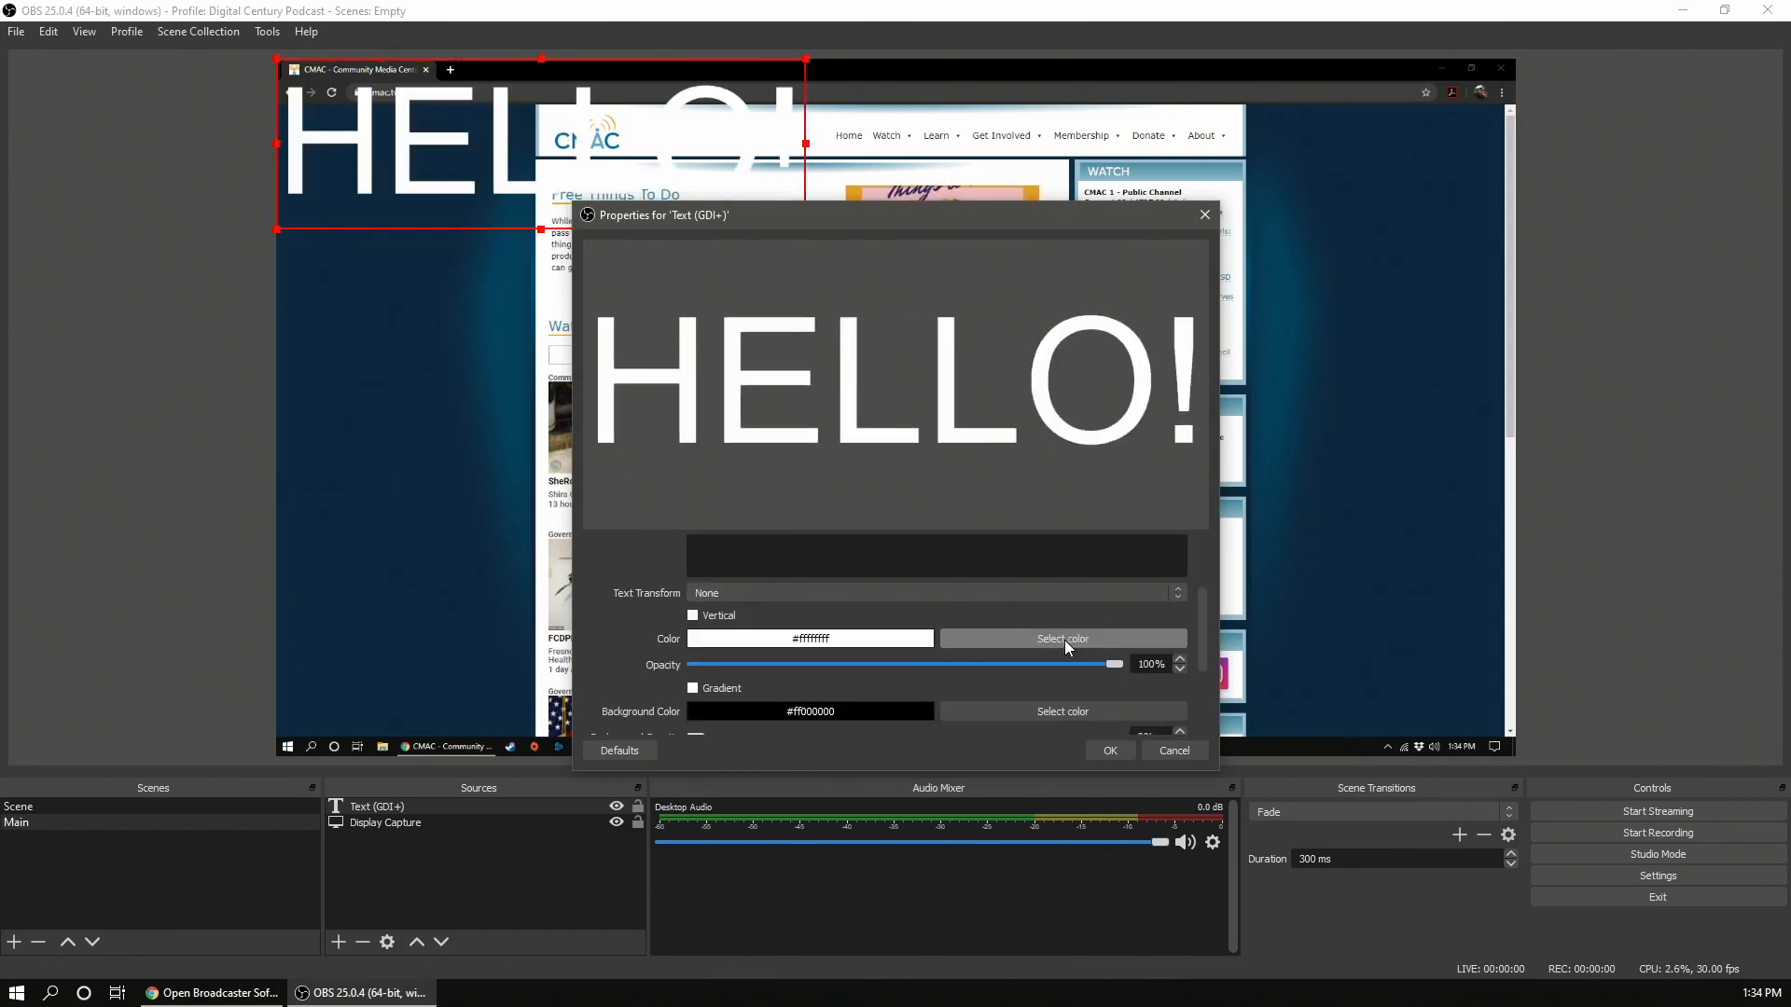
{"action": "left_click", "coordinate": [1065, 640]}
{"action": "left_click", "coordinate": [674, 356]}
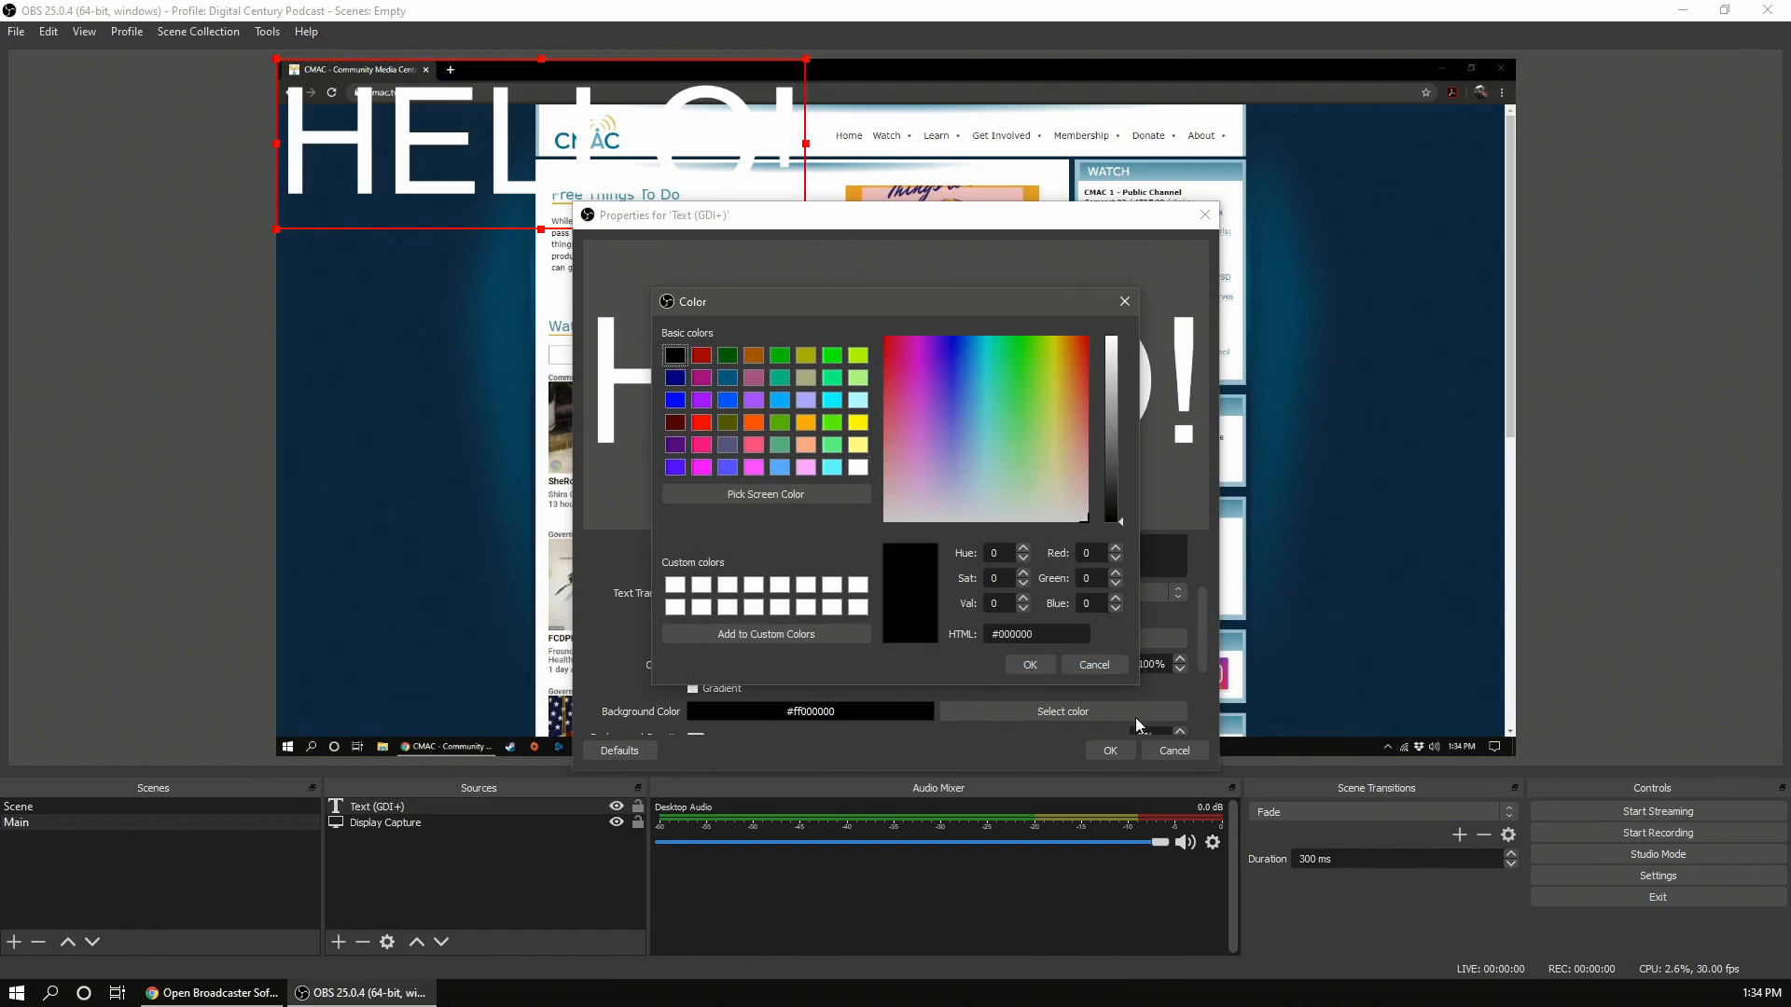
{"action": "left_click", "coordinate": [1028, 665]}
{"action": "left_click", "coordinate": [1102, 750]}
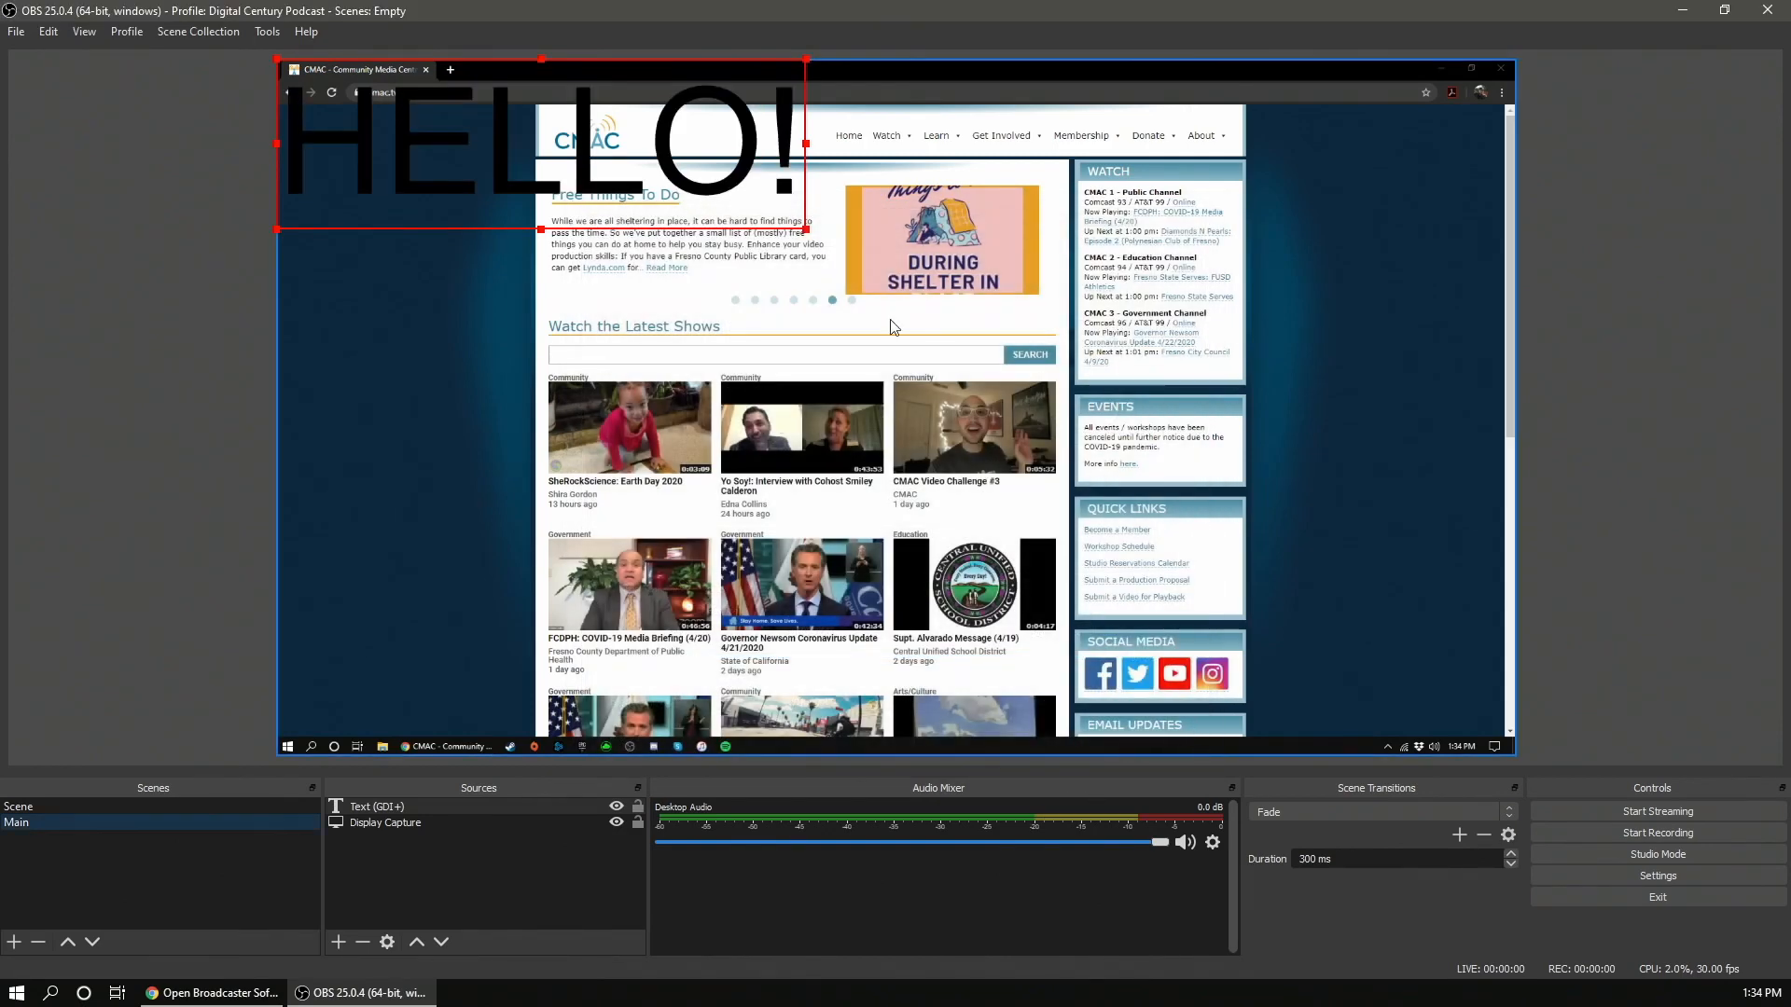
- Move the HELLO! text to the middle of the canvas and shrink it slightly
{"action": "left_click_drag", "start_coordinate": [606, 171], "coordinate": [973, 399]}
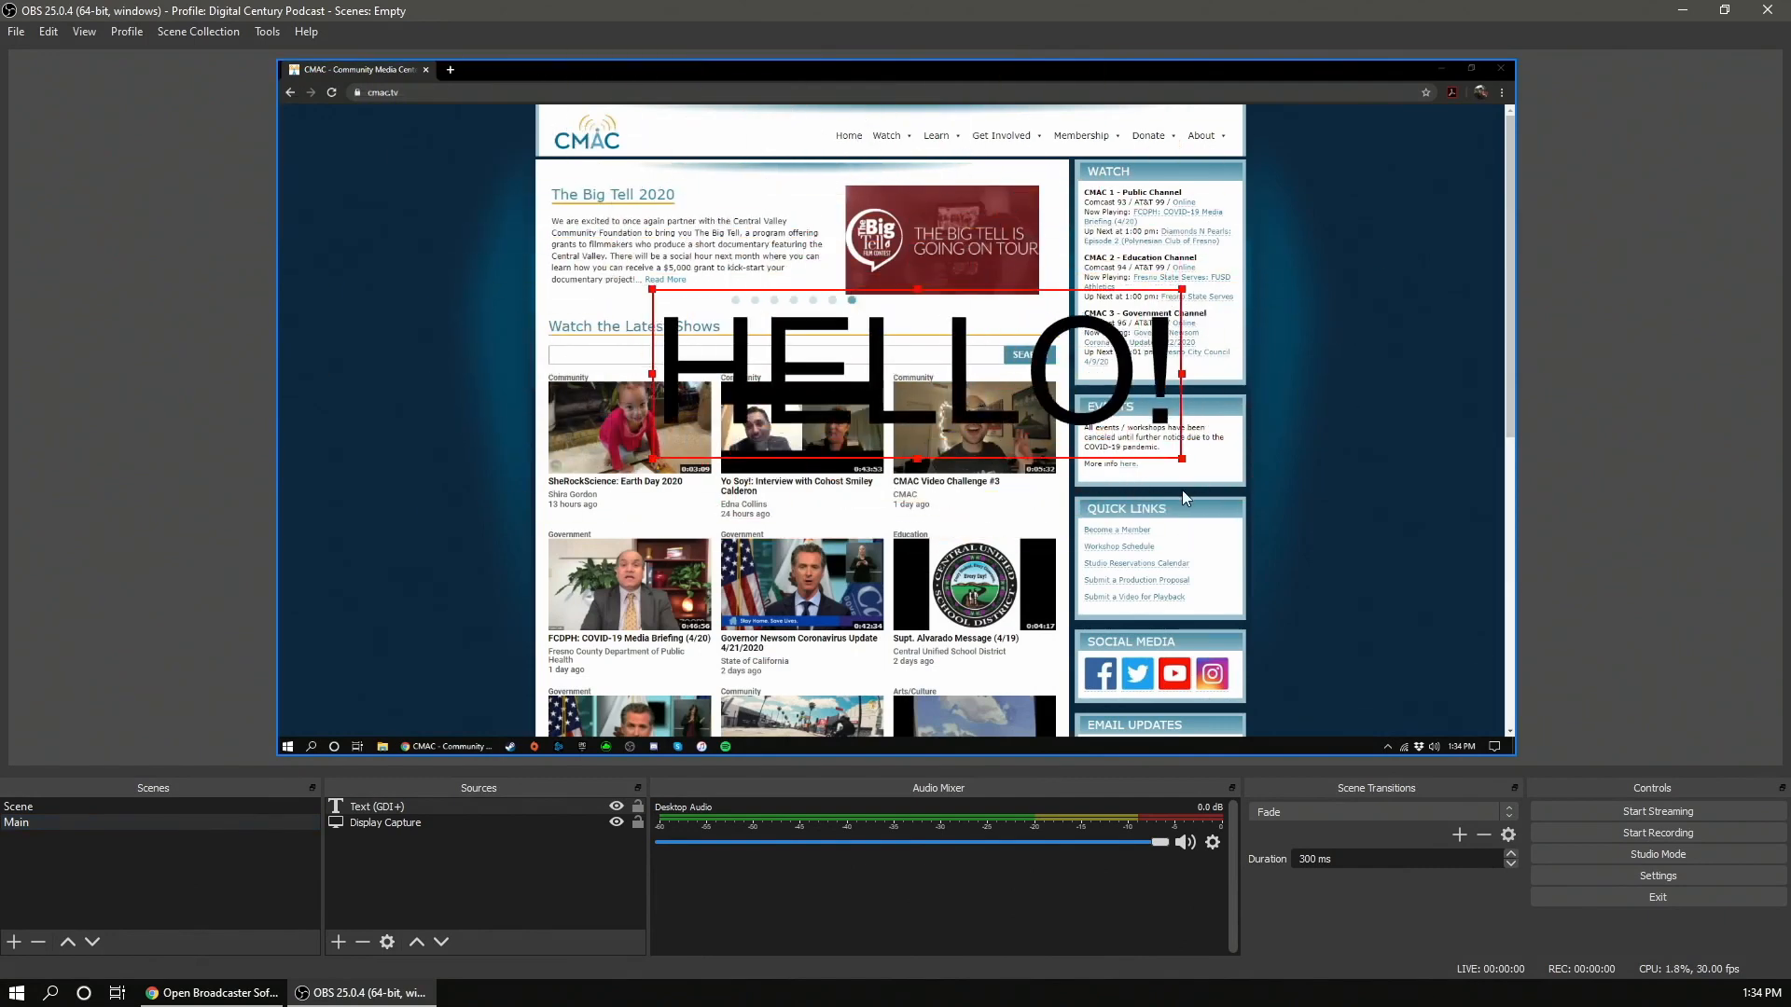
{"action": "left_click_drag", "start_coordinate": [1175, 457], "coordinate": [1061, 377]}
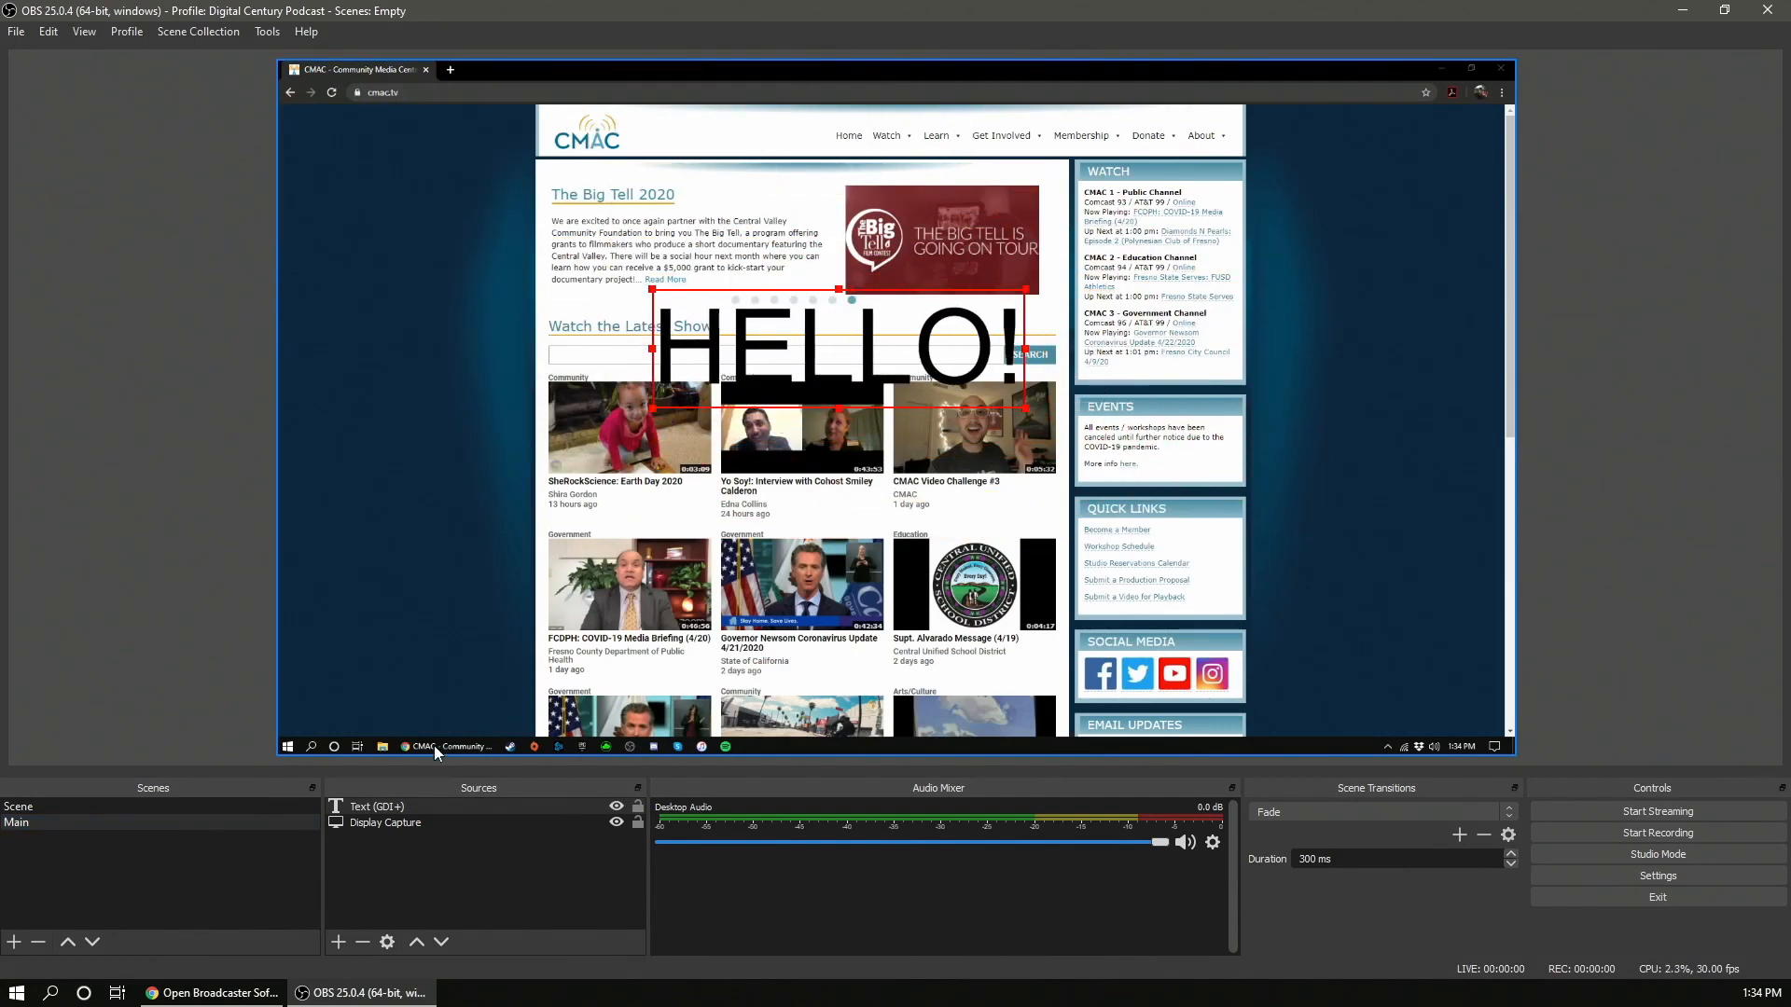
- Add a new scene named END
{"action": "left_click", "coordinate": [387, 823]}
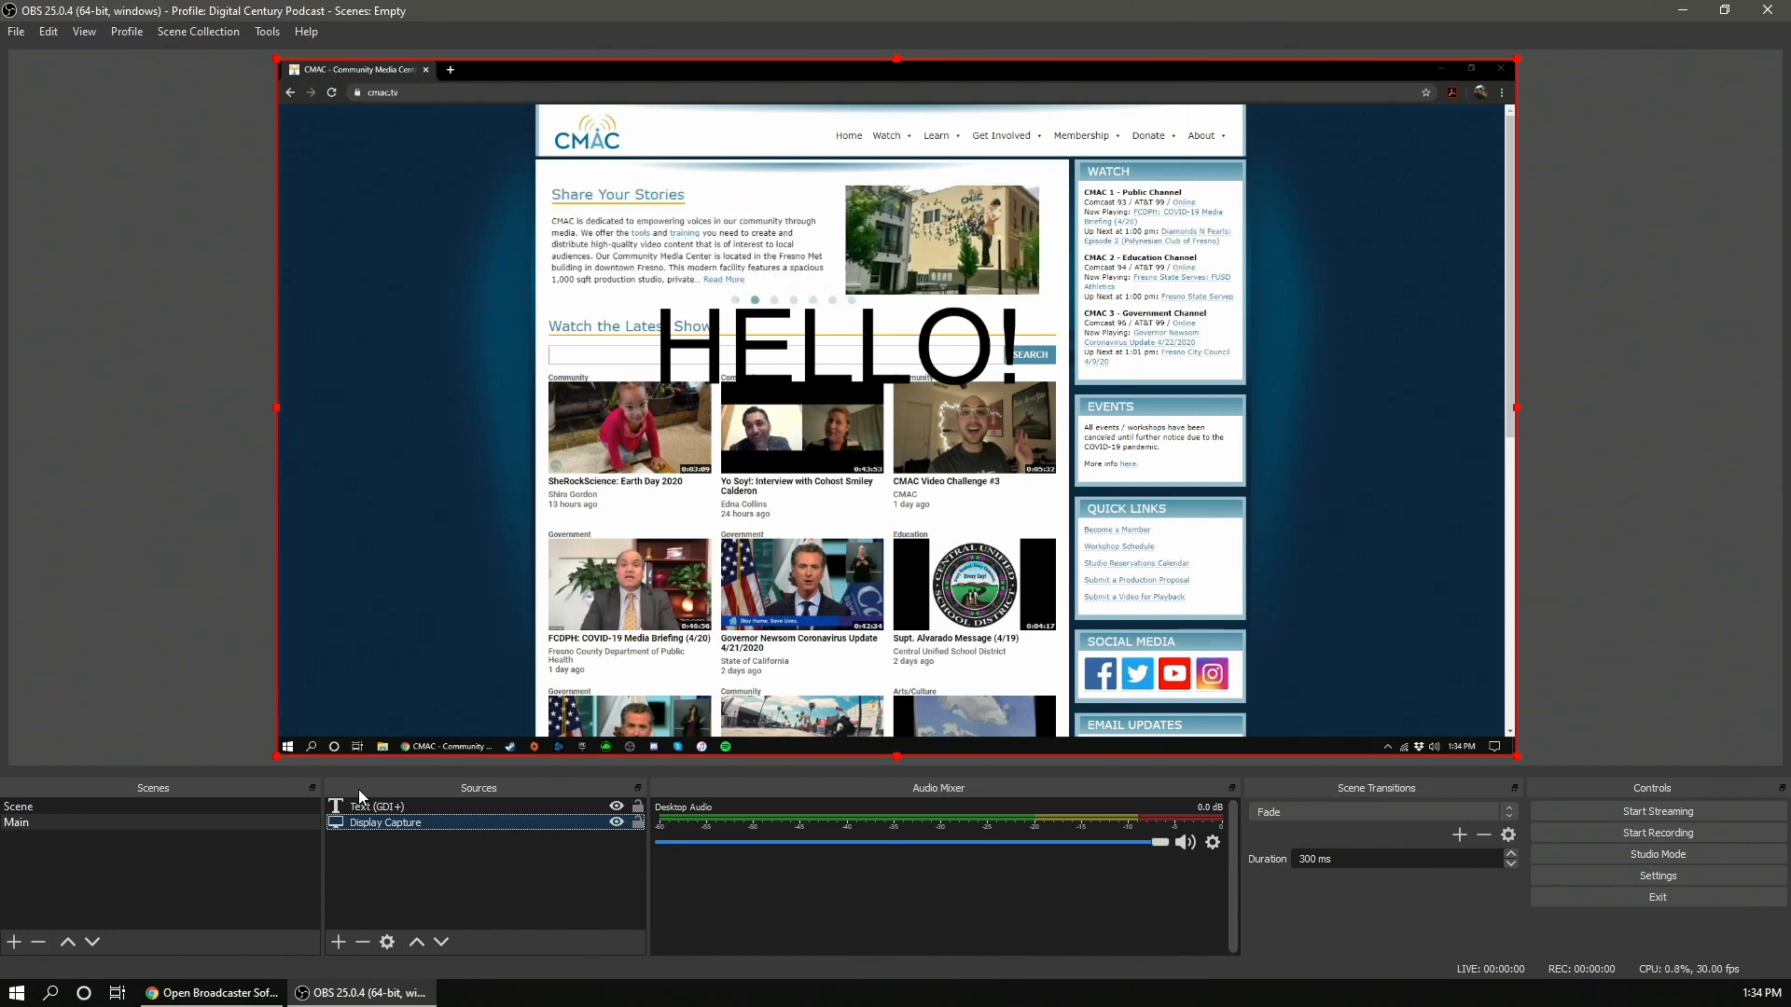
{"action": "left_click", "coordinate": [120, 872]}
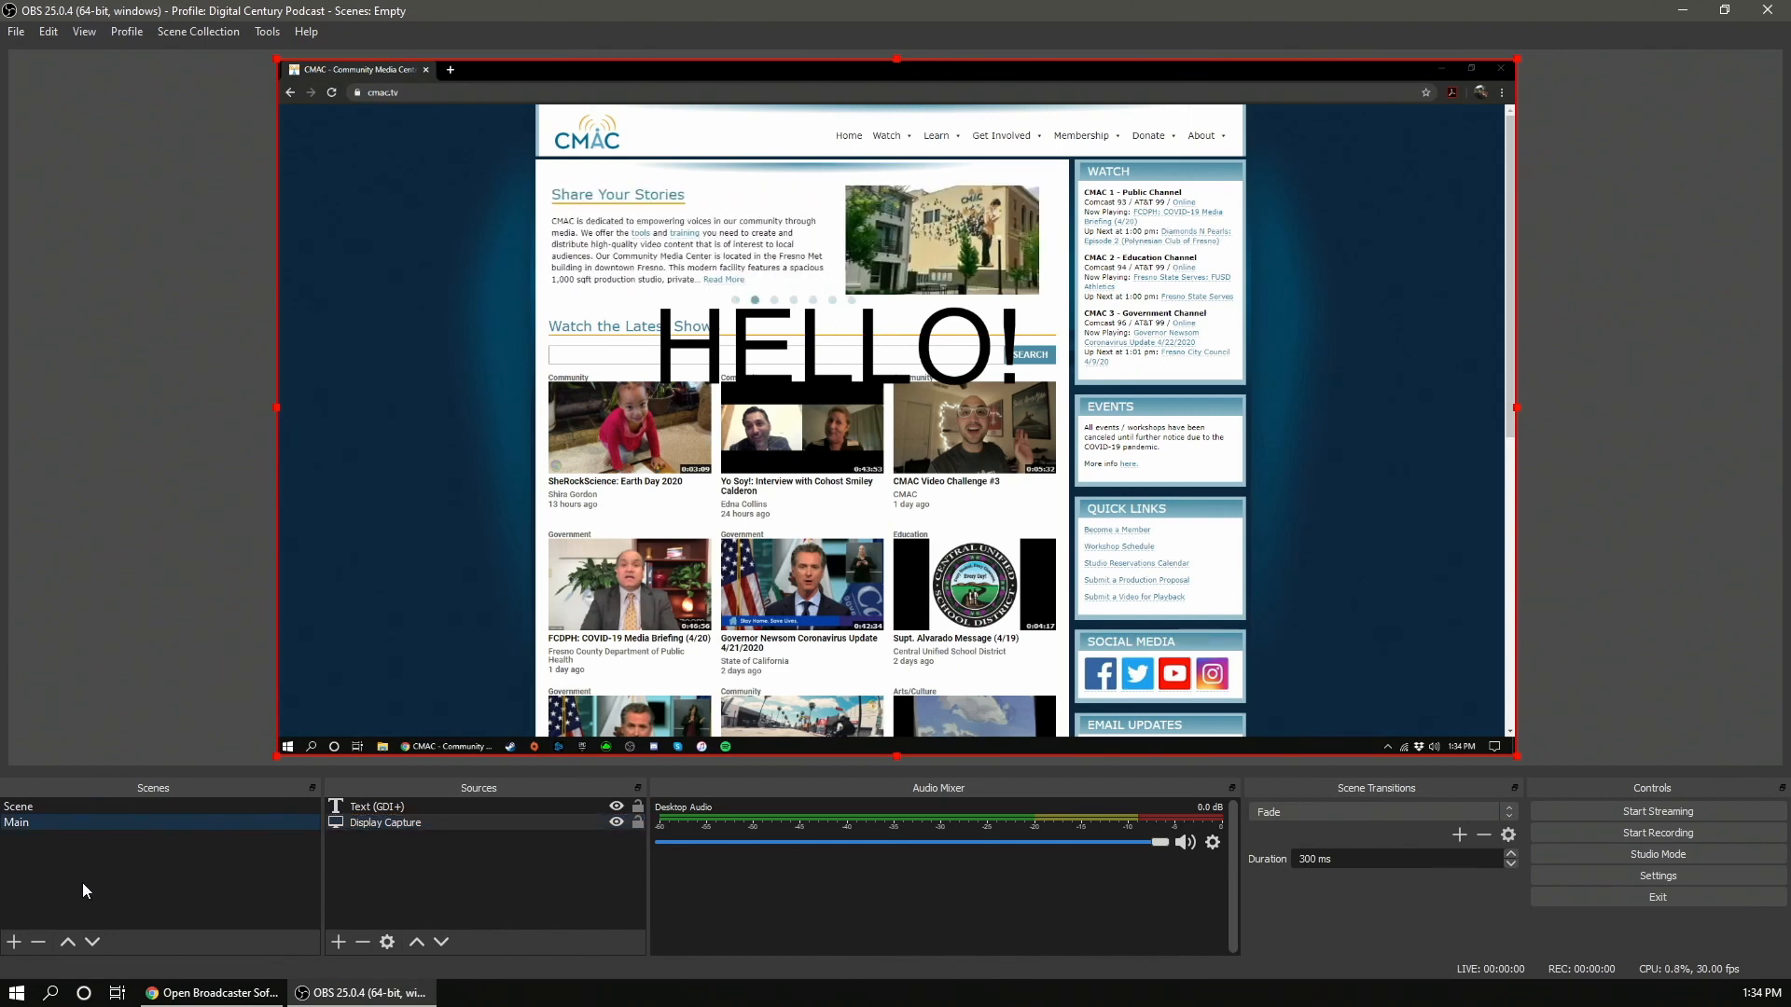
{"action": "left_click", "coordinate": [14, 942]}
{"action": "type", "text": "END"}
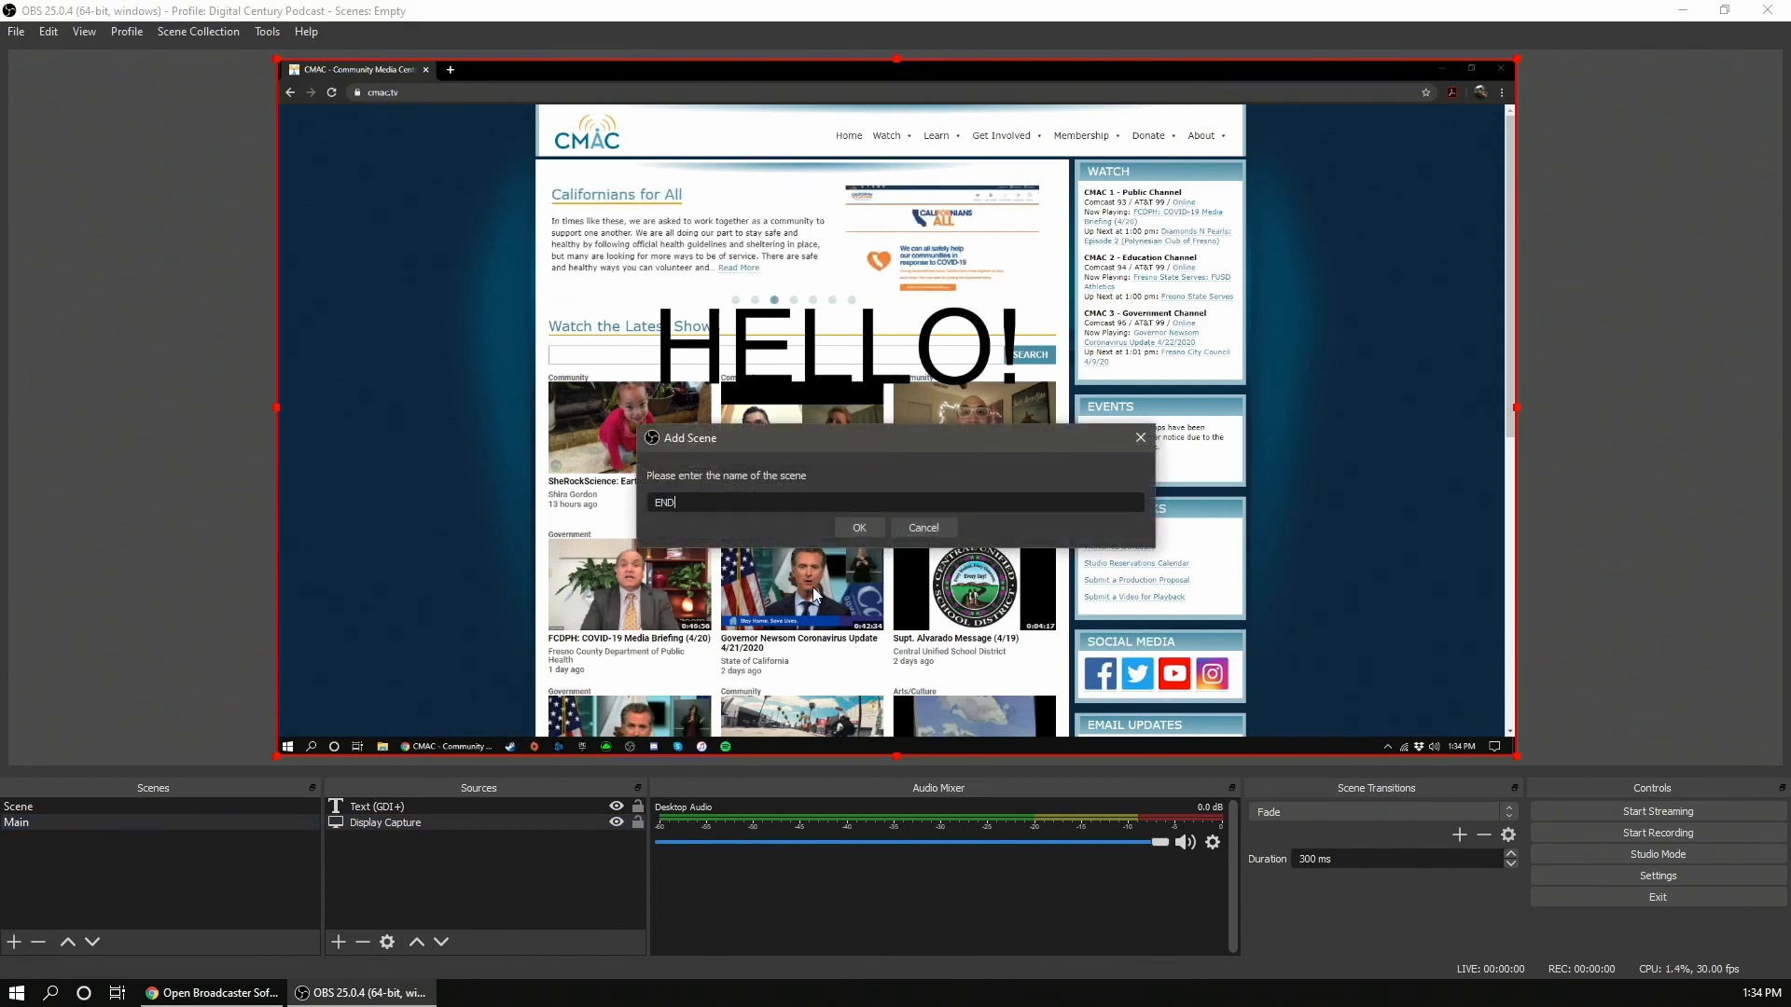
{"action": "key", "text": "Return"}
- Add a Text (GDI+) source to the END scene named ENDinmg
{"action": "left_click", "coordinate": [342, 938]}
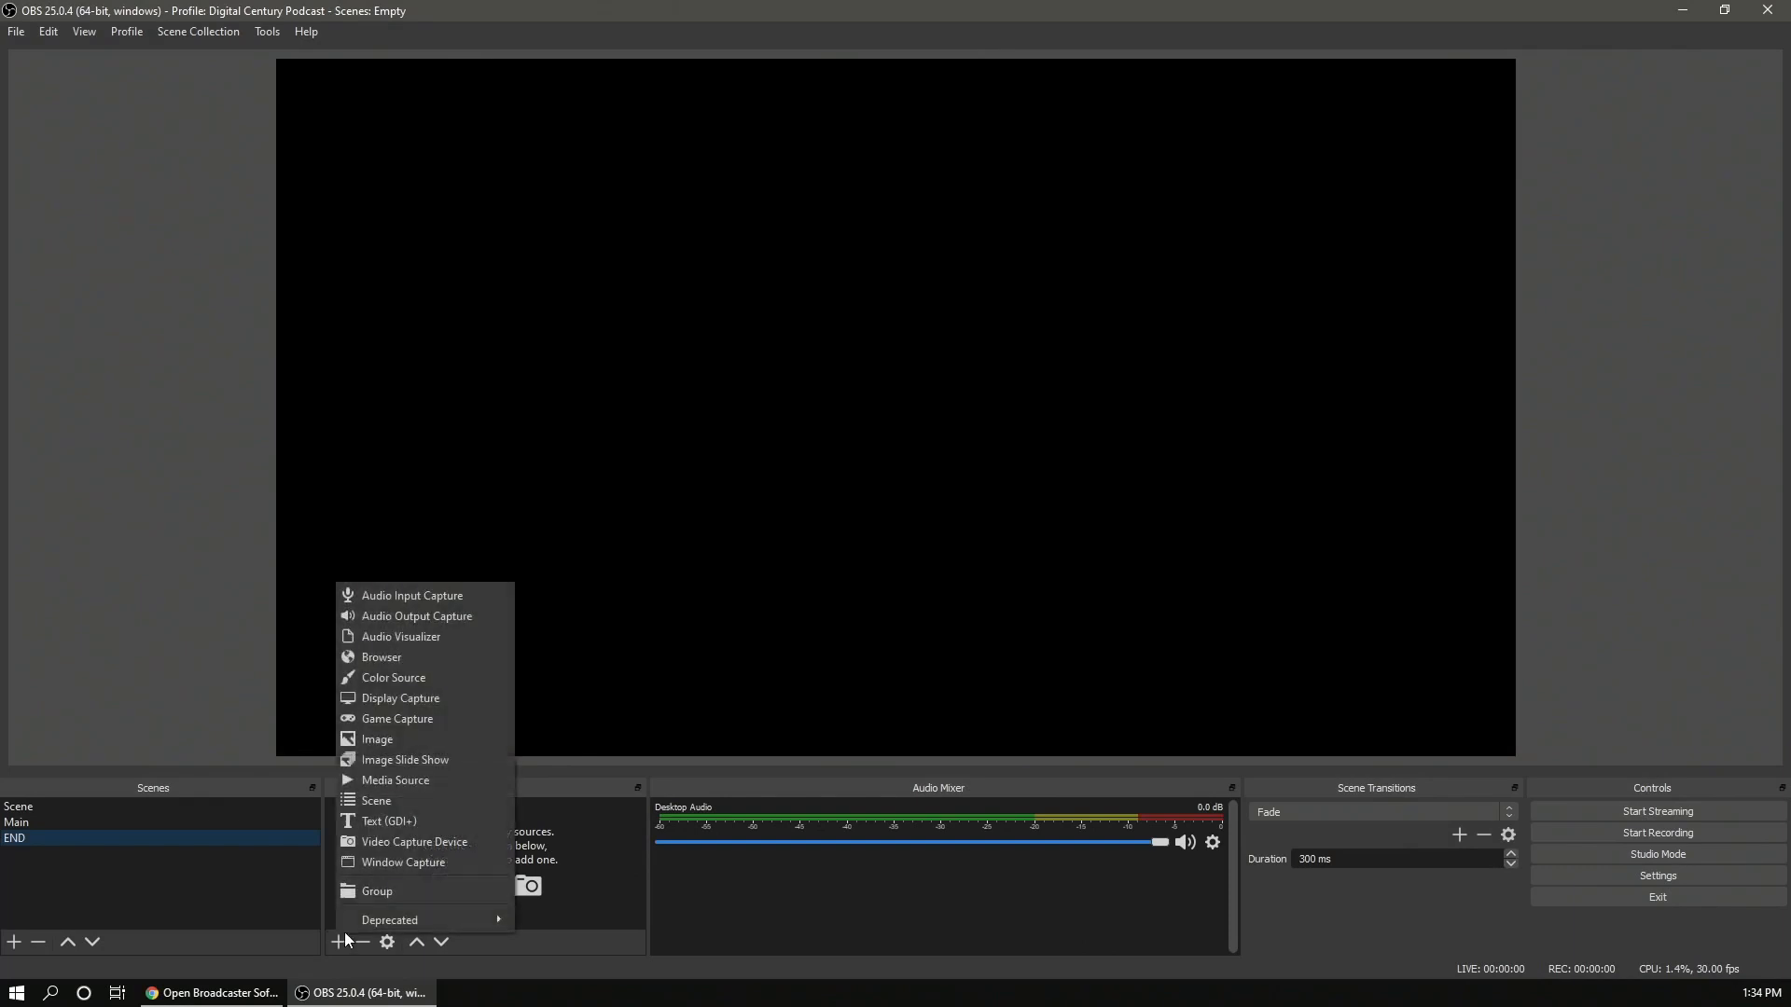
{"action": "left_click", "coordinate": [417, 819]}
{"action": "type", "text": "END"}
{"action": "left_click", "coordinate": [927, 623]}
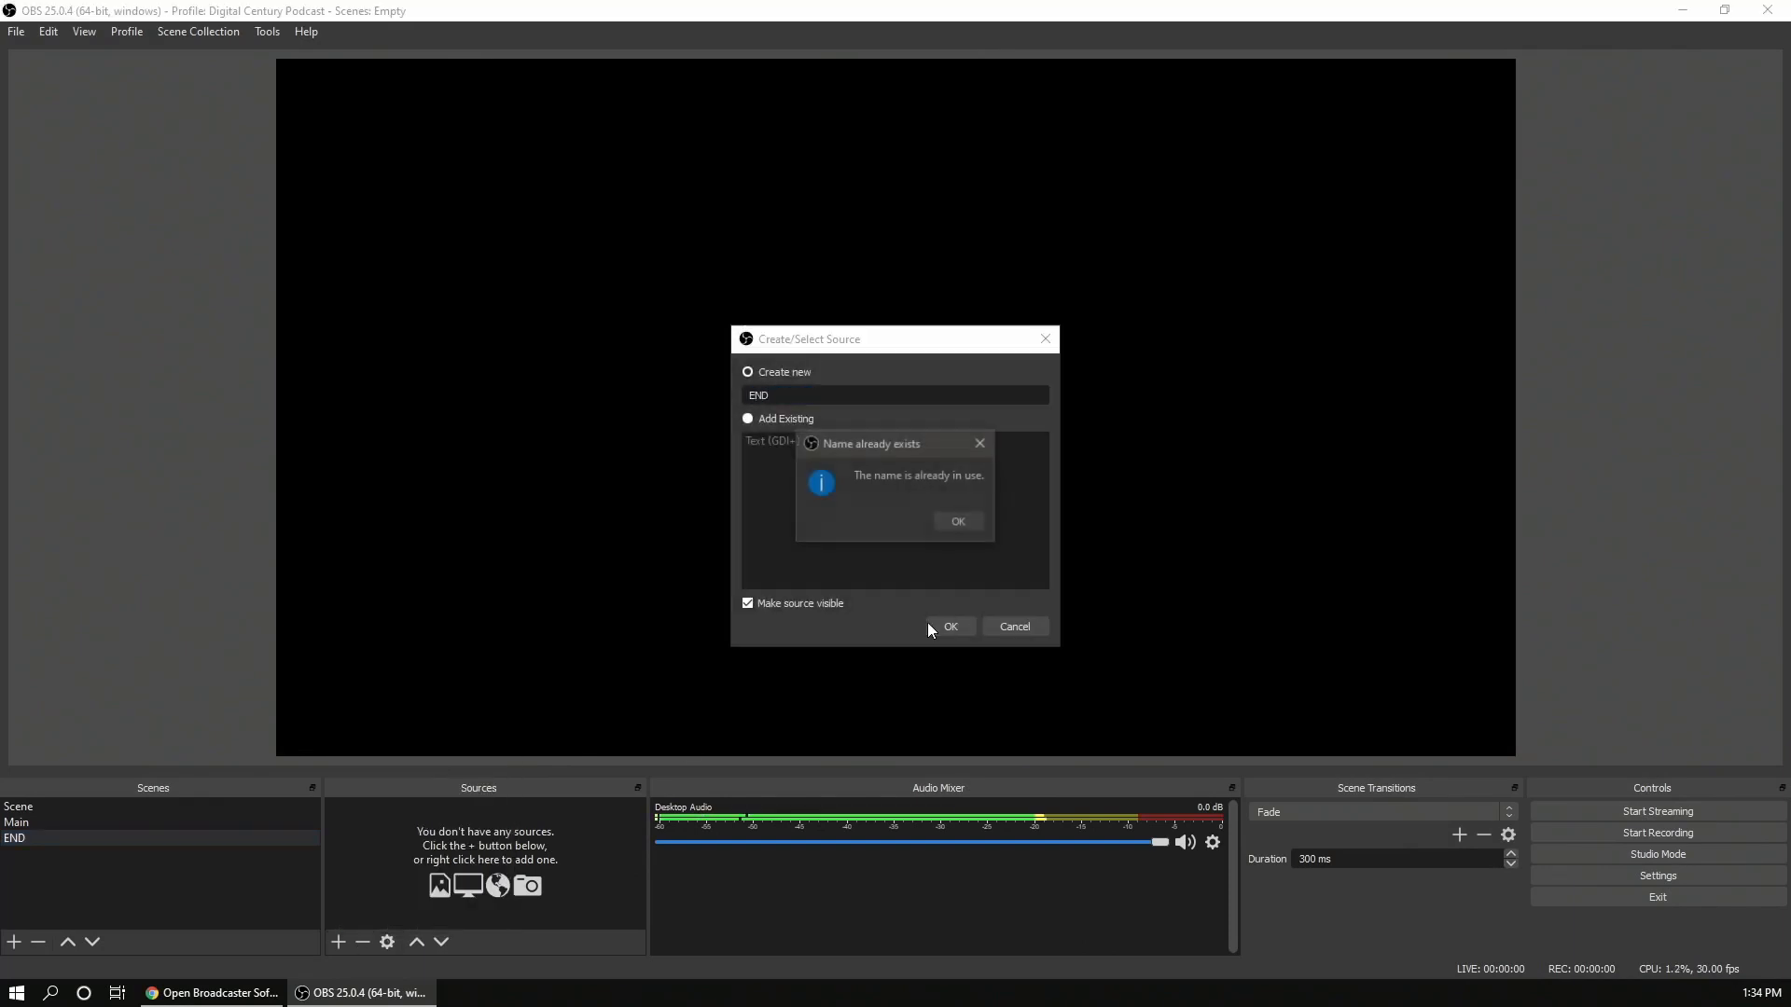
{"action": "left_click", "coordinate": [944, 528]}
{"action": "left_click", "coordinate": [833, 403]}
{"action": "type", "text": "inmg"}
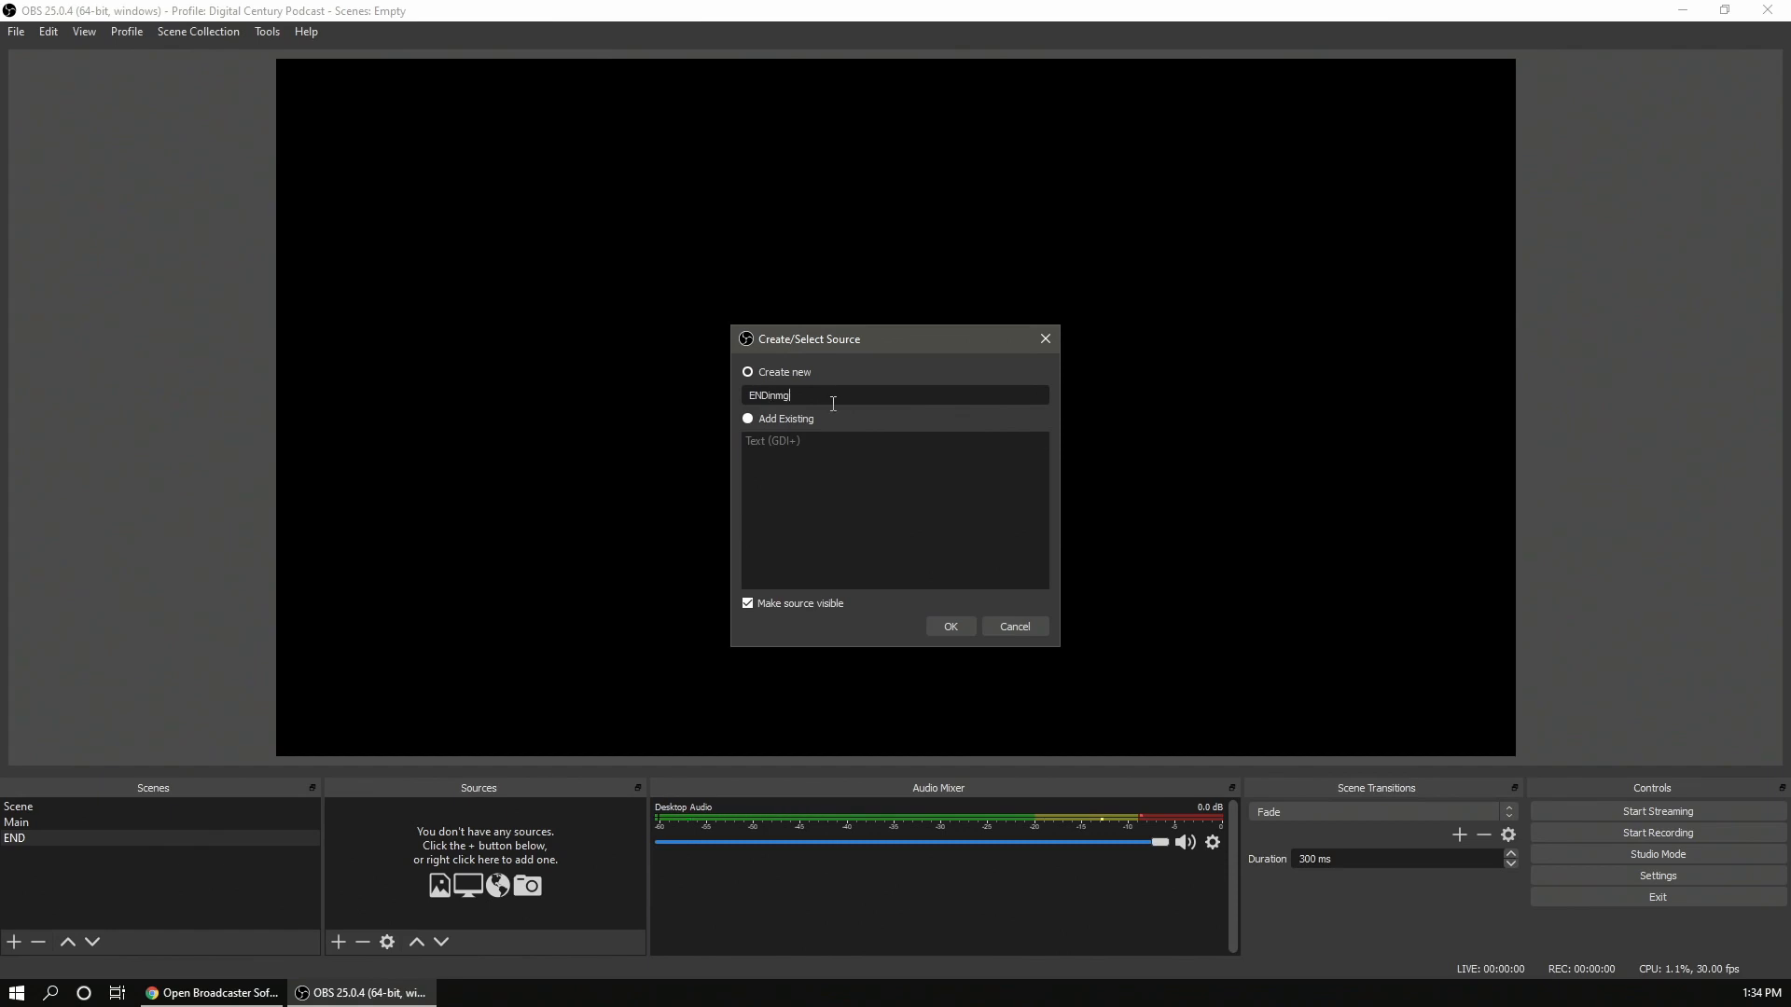
{"action": "key", "text": "Return"}
- Set the ENDinmg text to END and move it to the centre of the canvas
{"action": "left_click", "coordinate": [807, 622]}
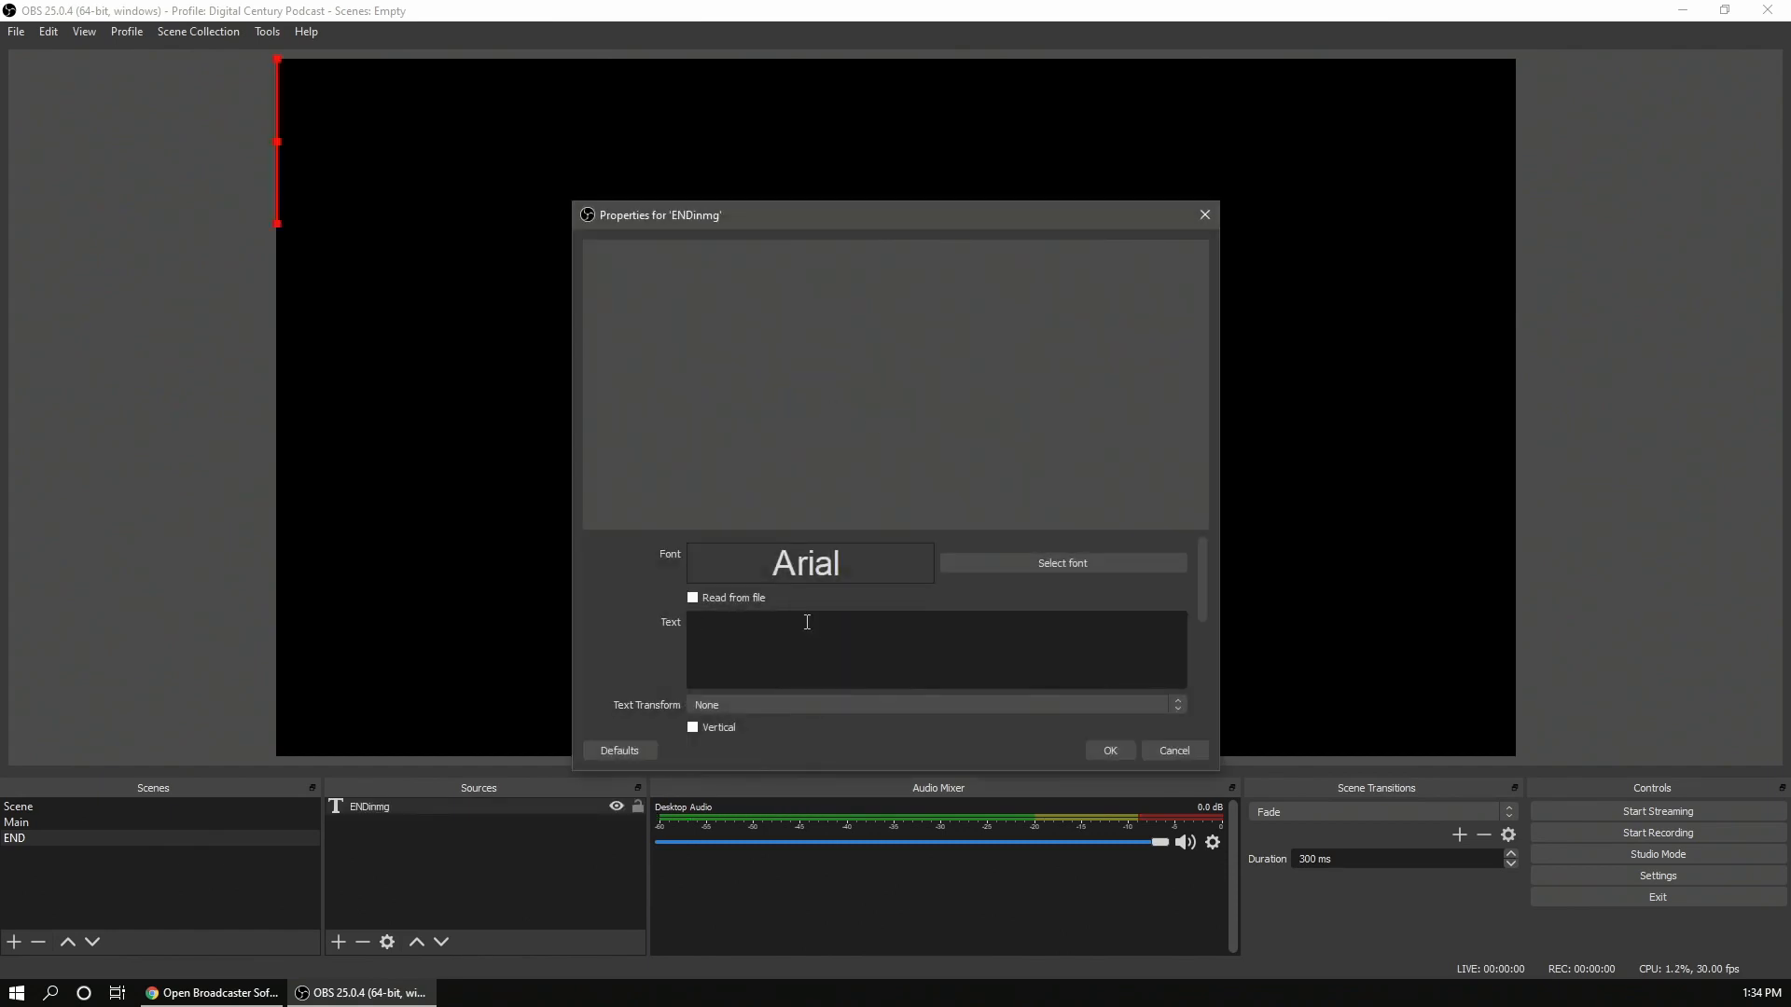
{"action": "type", "text": "END"}
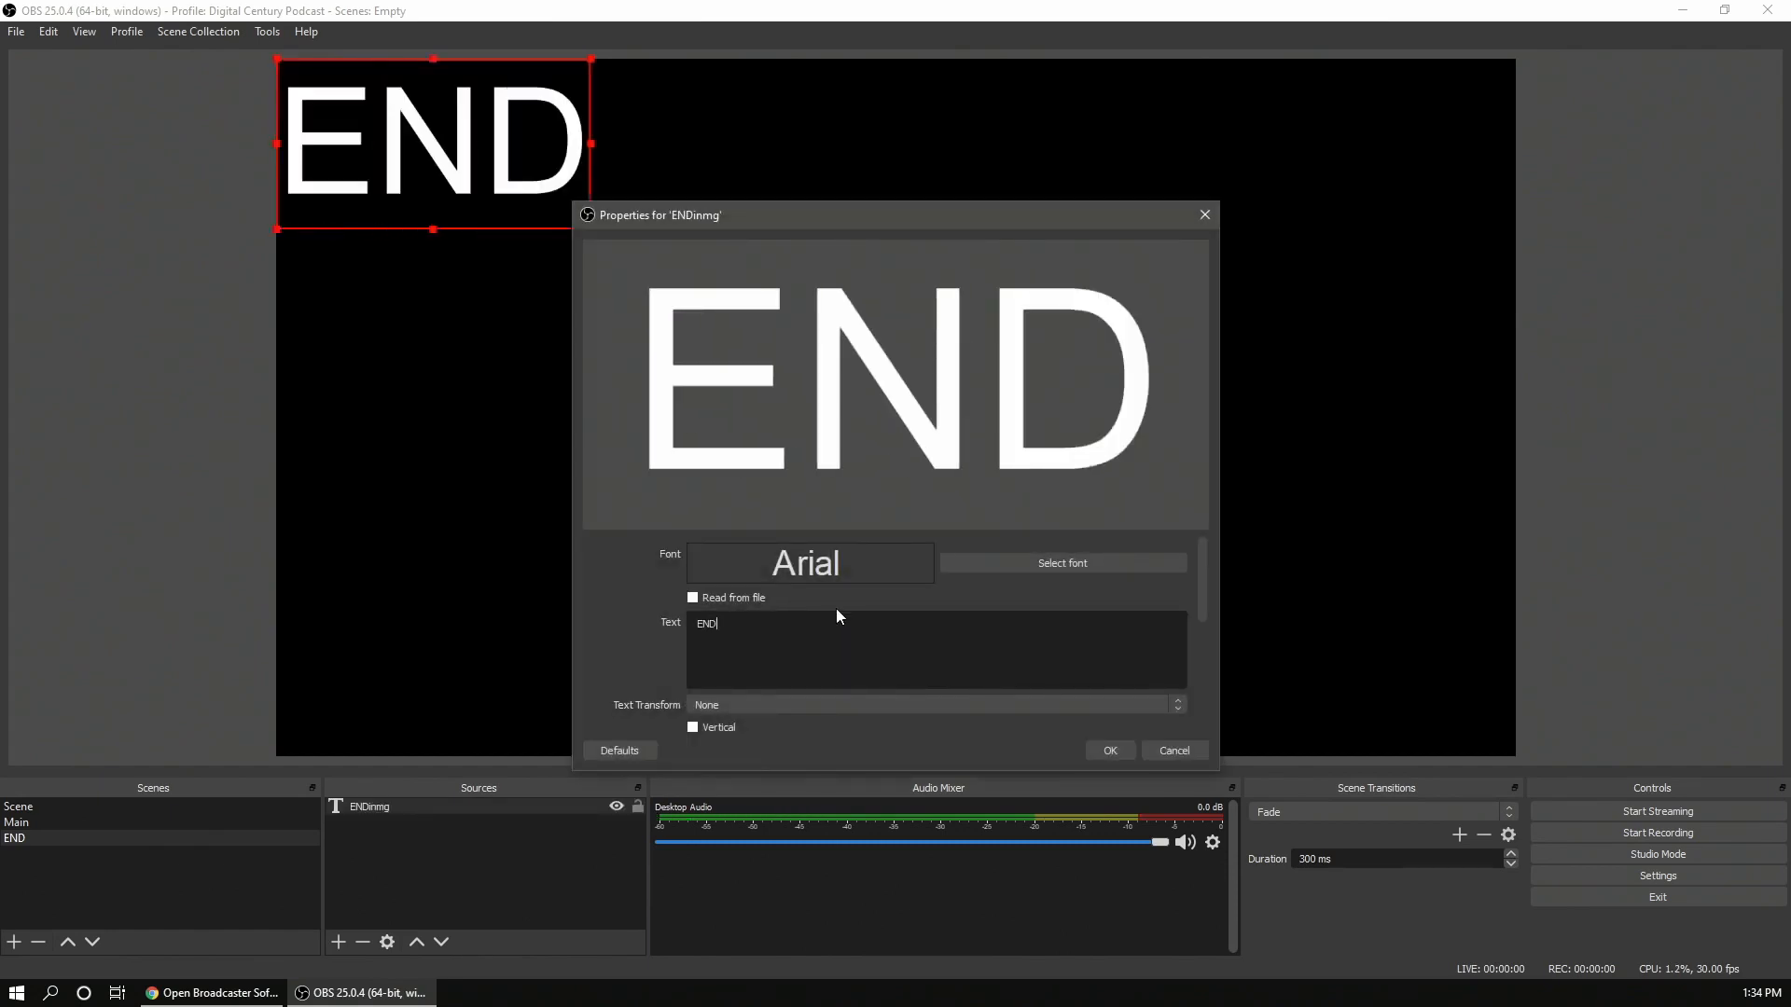
{"action": "left_click", "coordinate": [1110, 751]}
{"action": "left_click_drag", "start_coordinate": [575, 203], "coordinate": [1004, 378]}
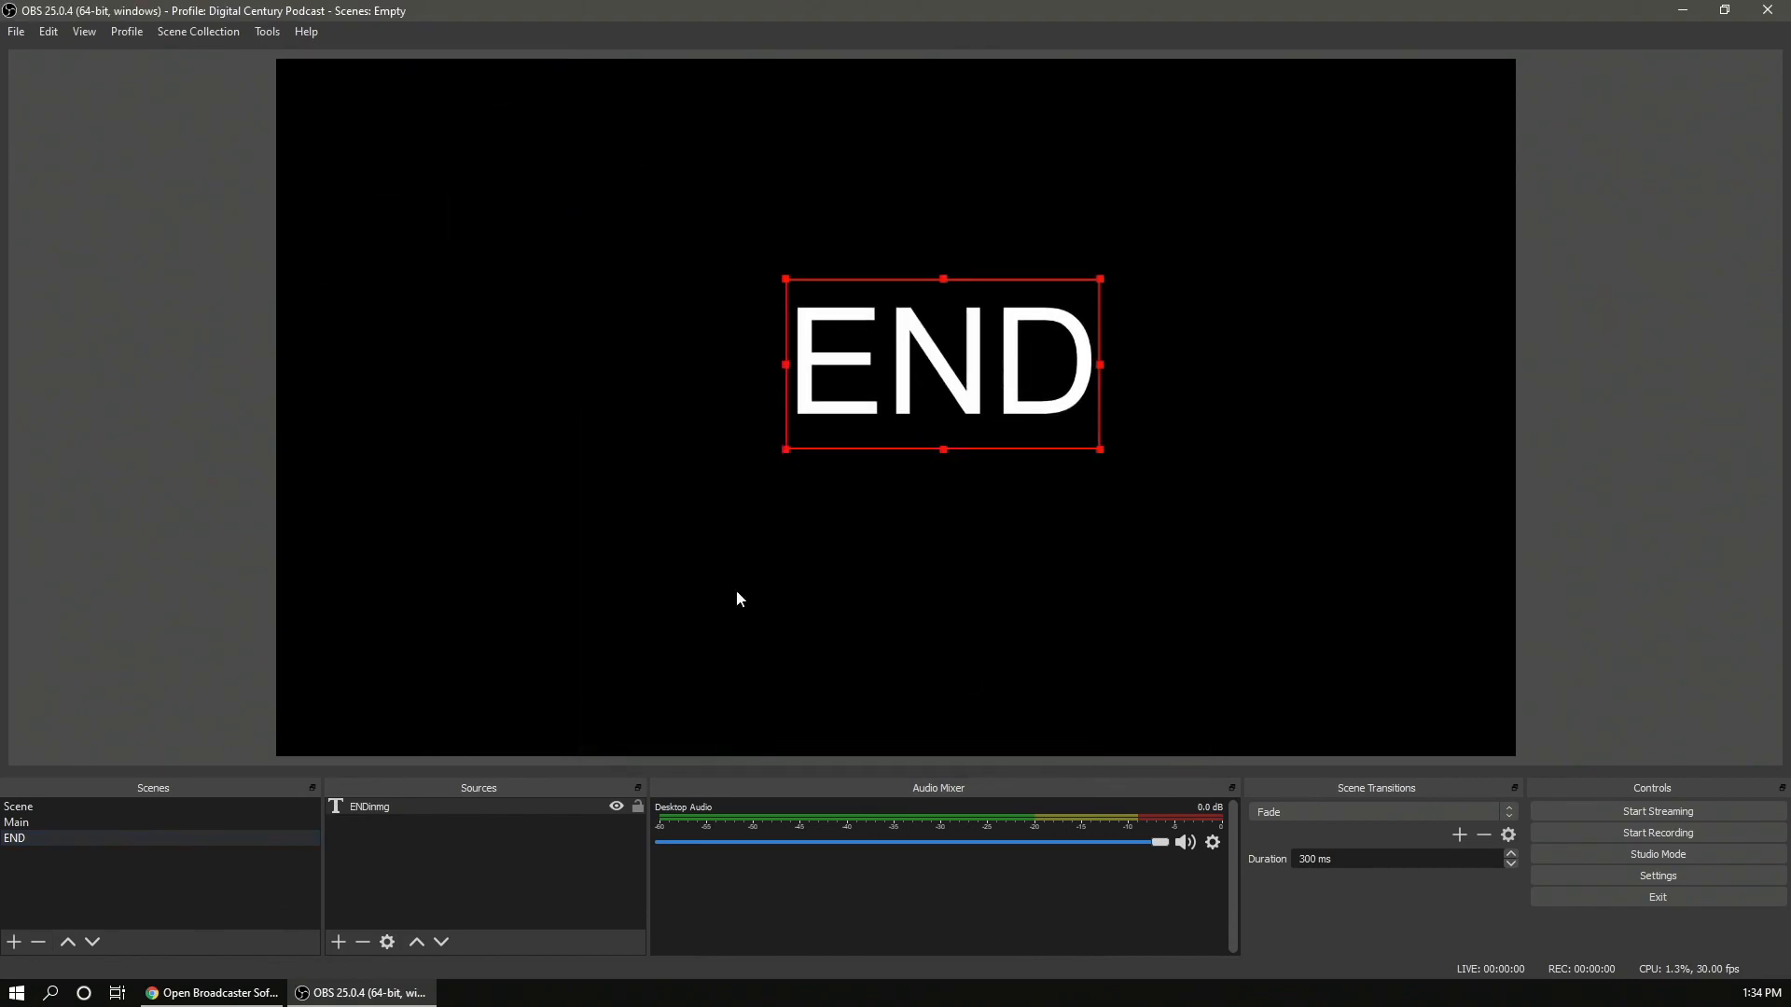
- Add a new scene named Beginning
{"action": "left_click", "coordinate": [69, 820]}
{"action": "left_click", "coordinate": [65, 837]}
{"action": "left_click", "coordinate": [15, 943]}
{"action": "type", "text": "Beginning"}
{"action": "key", "text": "Return"}
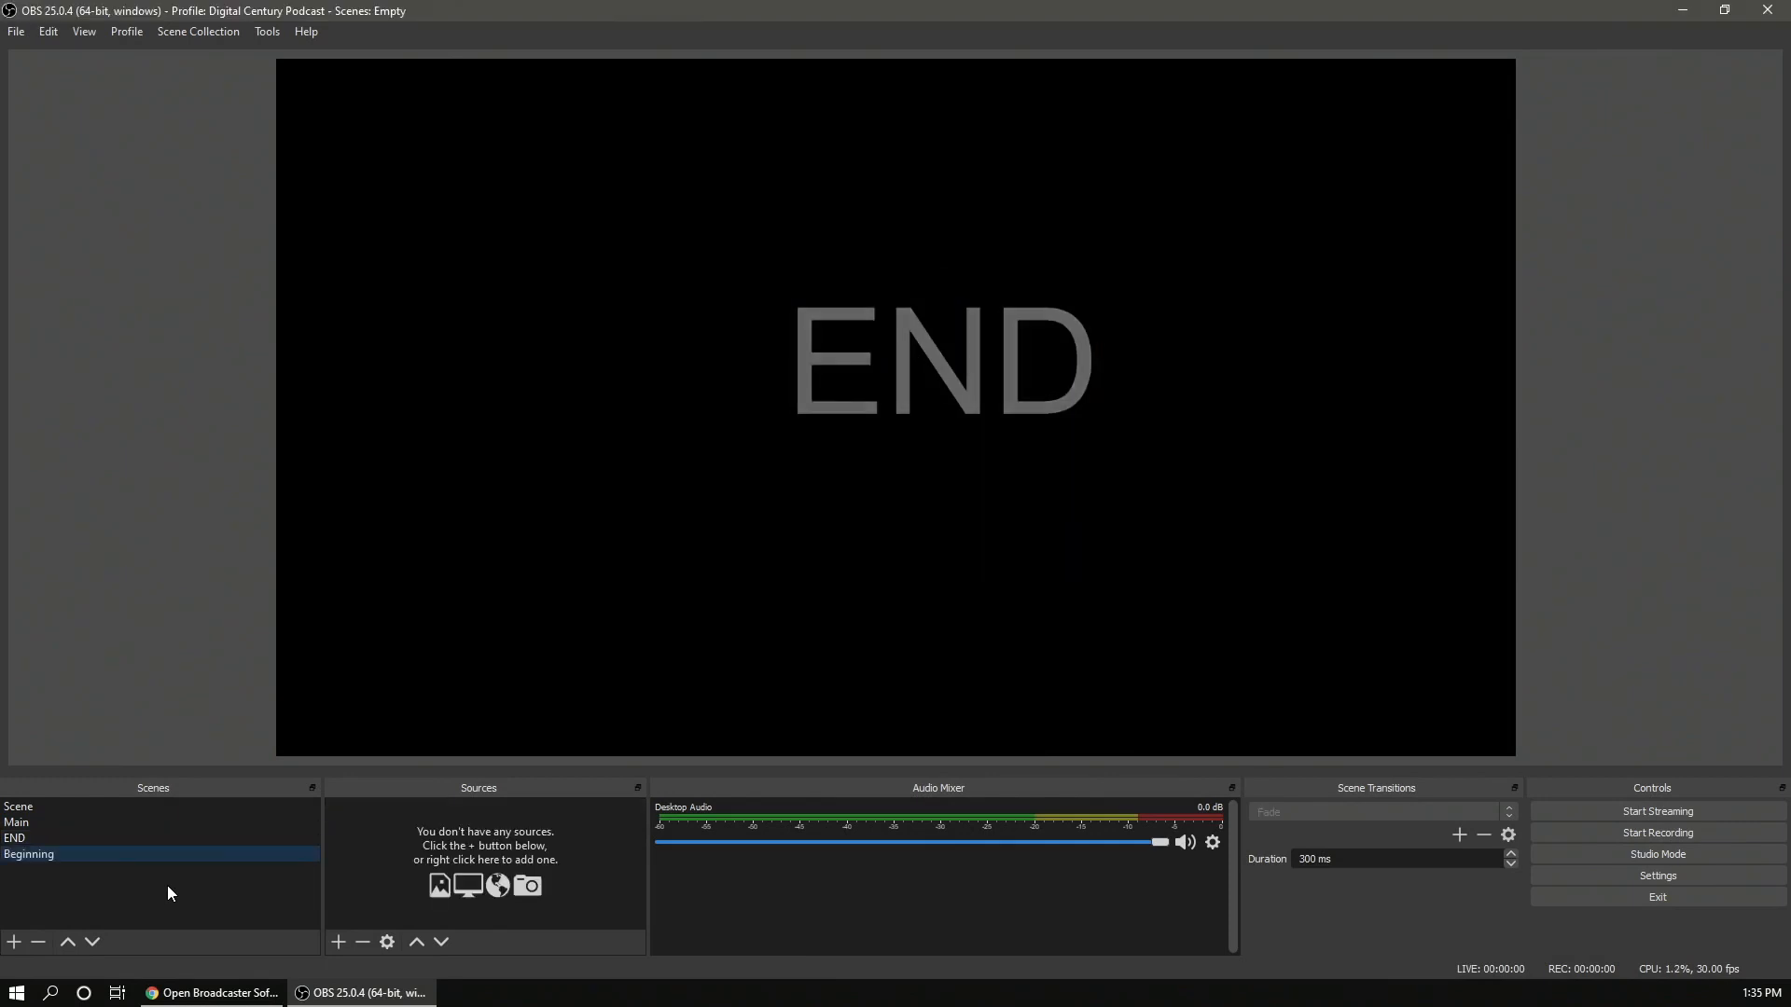
- Add a Text (GDI+) source named Begin to the Beginning scene
{"action": "left_click", "coordinate": [338, 943]}
{"action": "left_click", "coordinate": [423, 832]}
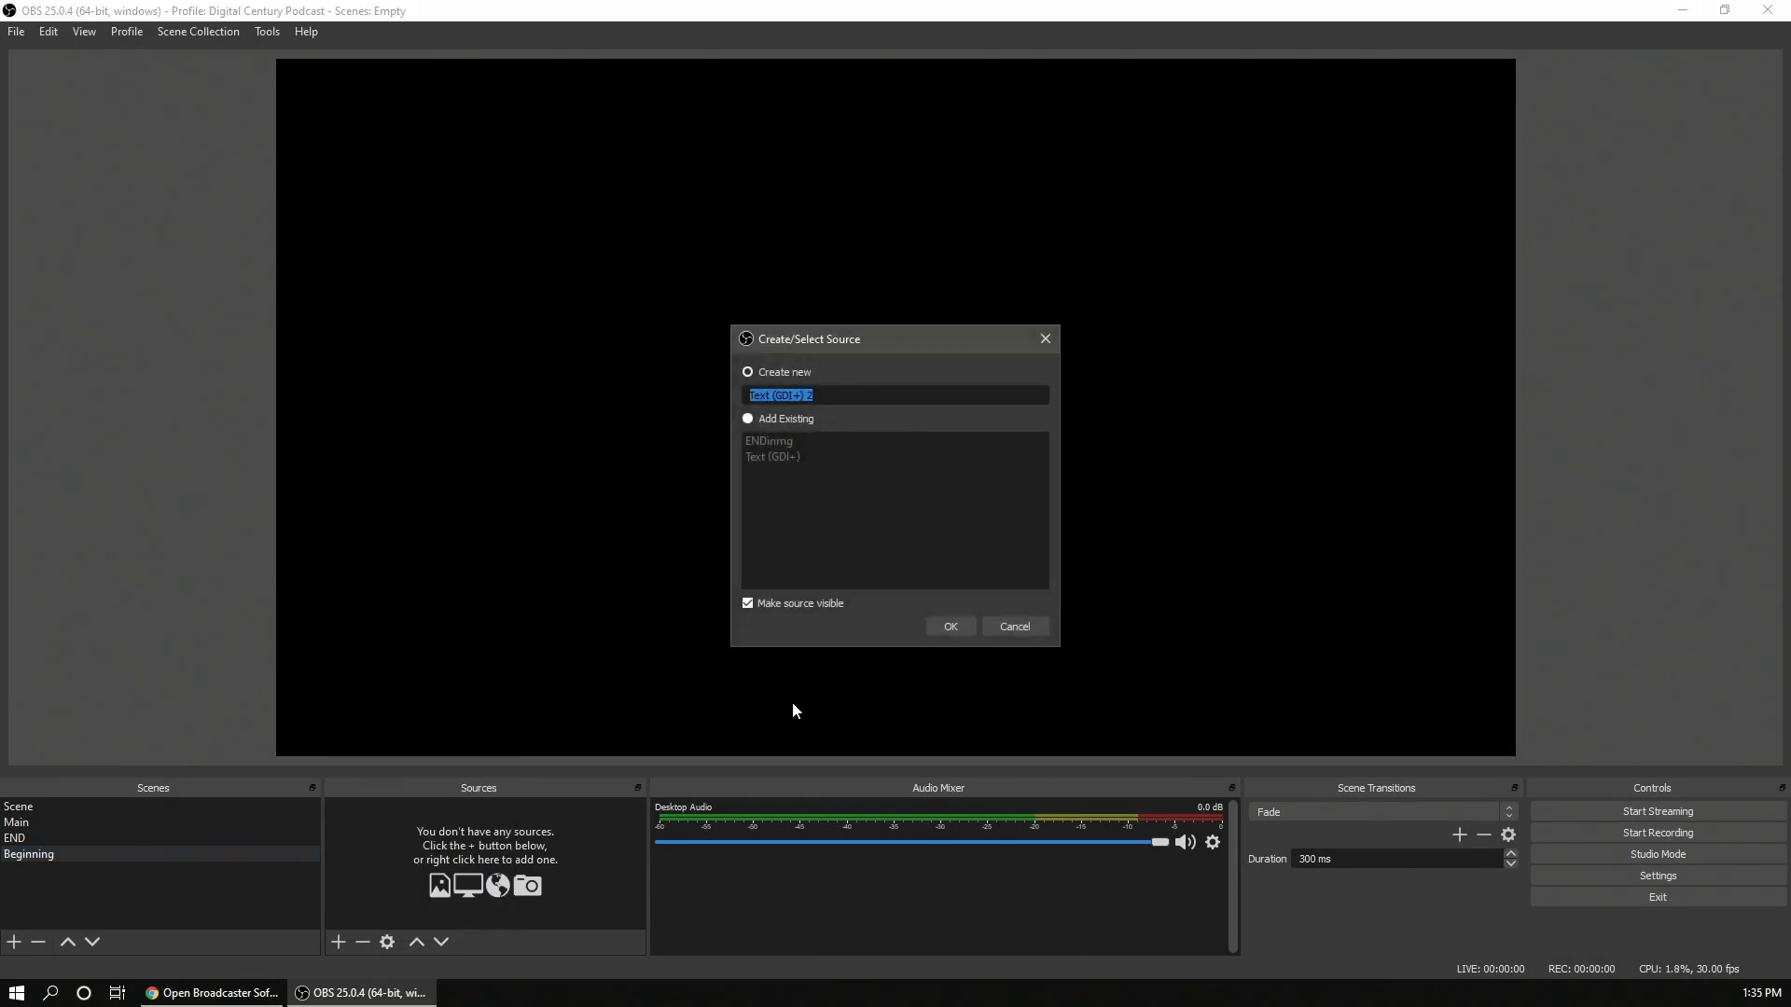
{"action": "type", "text": "Begin"}
{"action": "key", "text": "Return"}
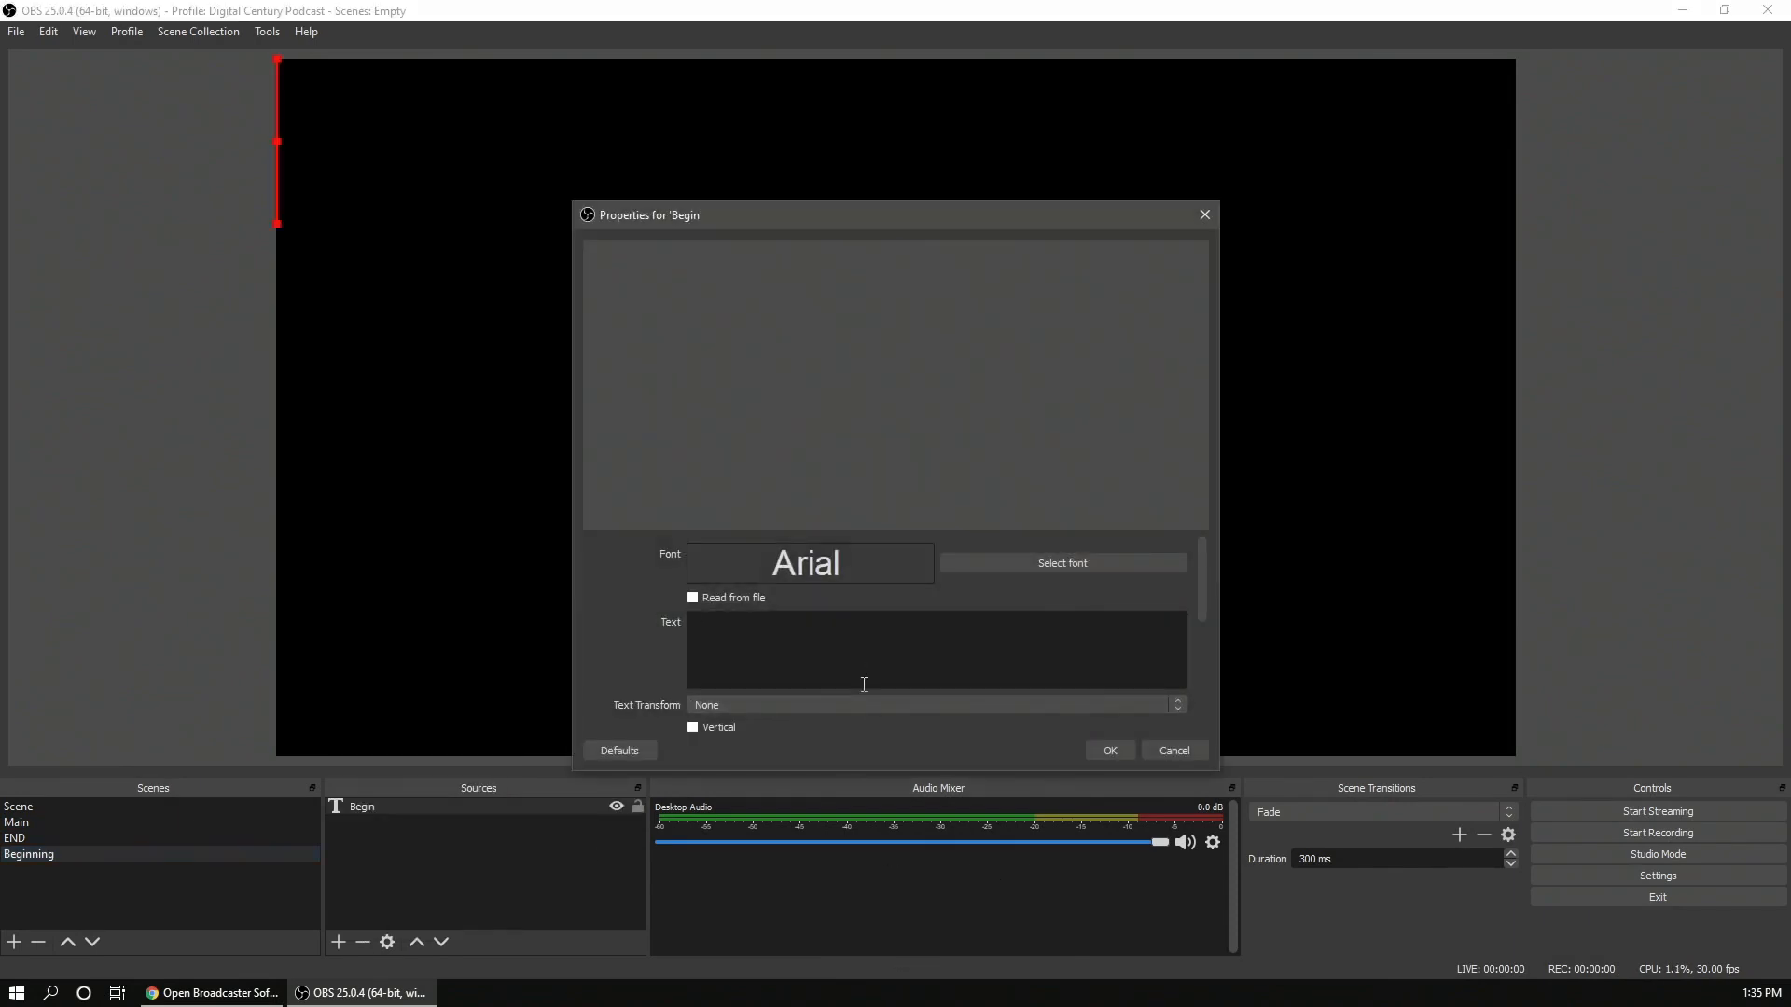
{"action": "type", "text": "Begin"}
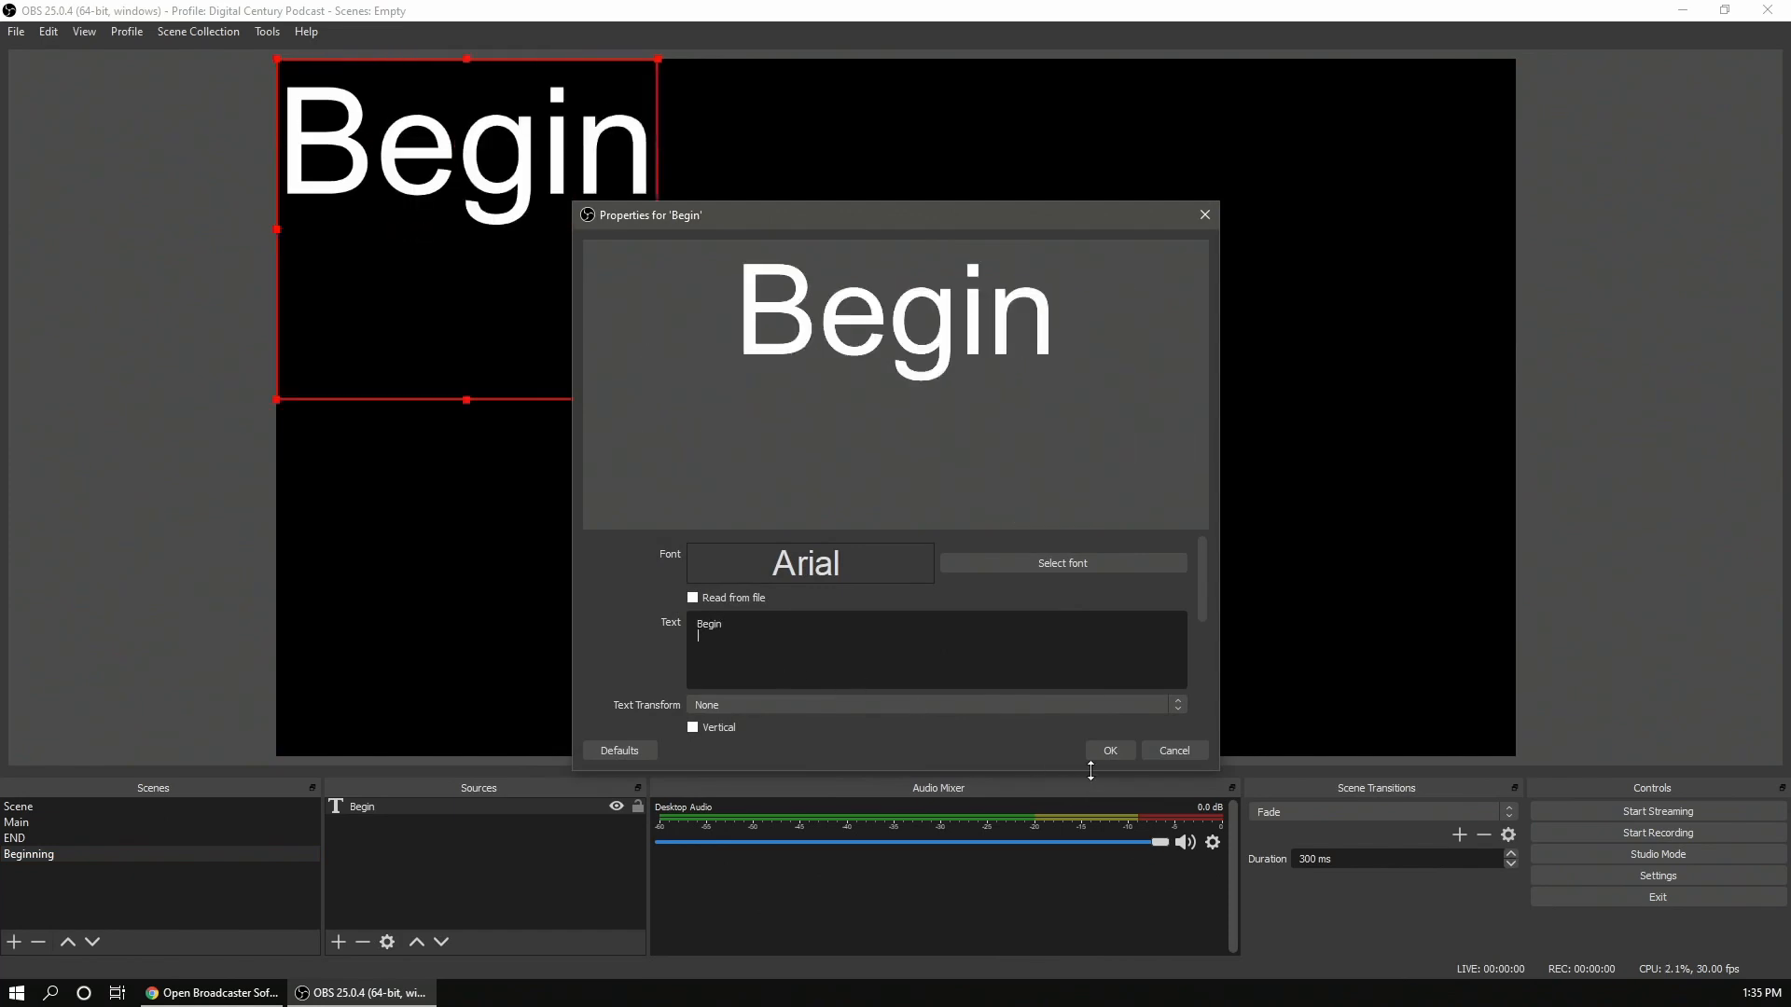
- Set the Begin source's text to Begin and move it to the centre of the canvas
{"action": "left_click", "coordinate": [1109, 751]}
{"action": "left_click_drag", "start_coordinate": [352, 361], "coordinate": [824, 532]}
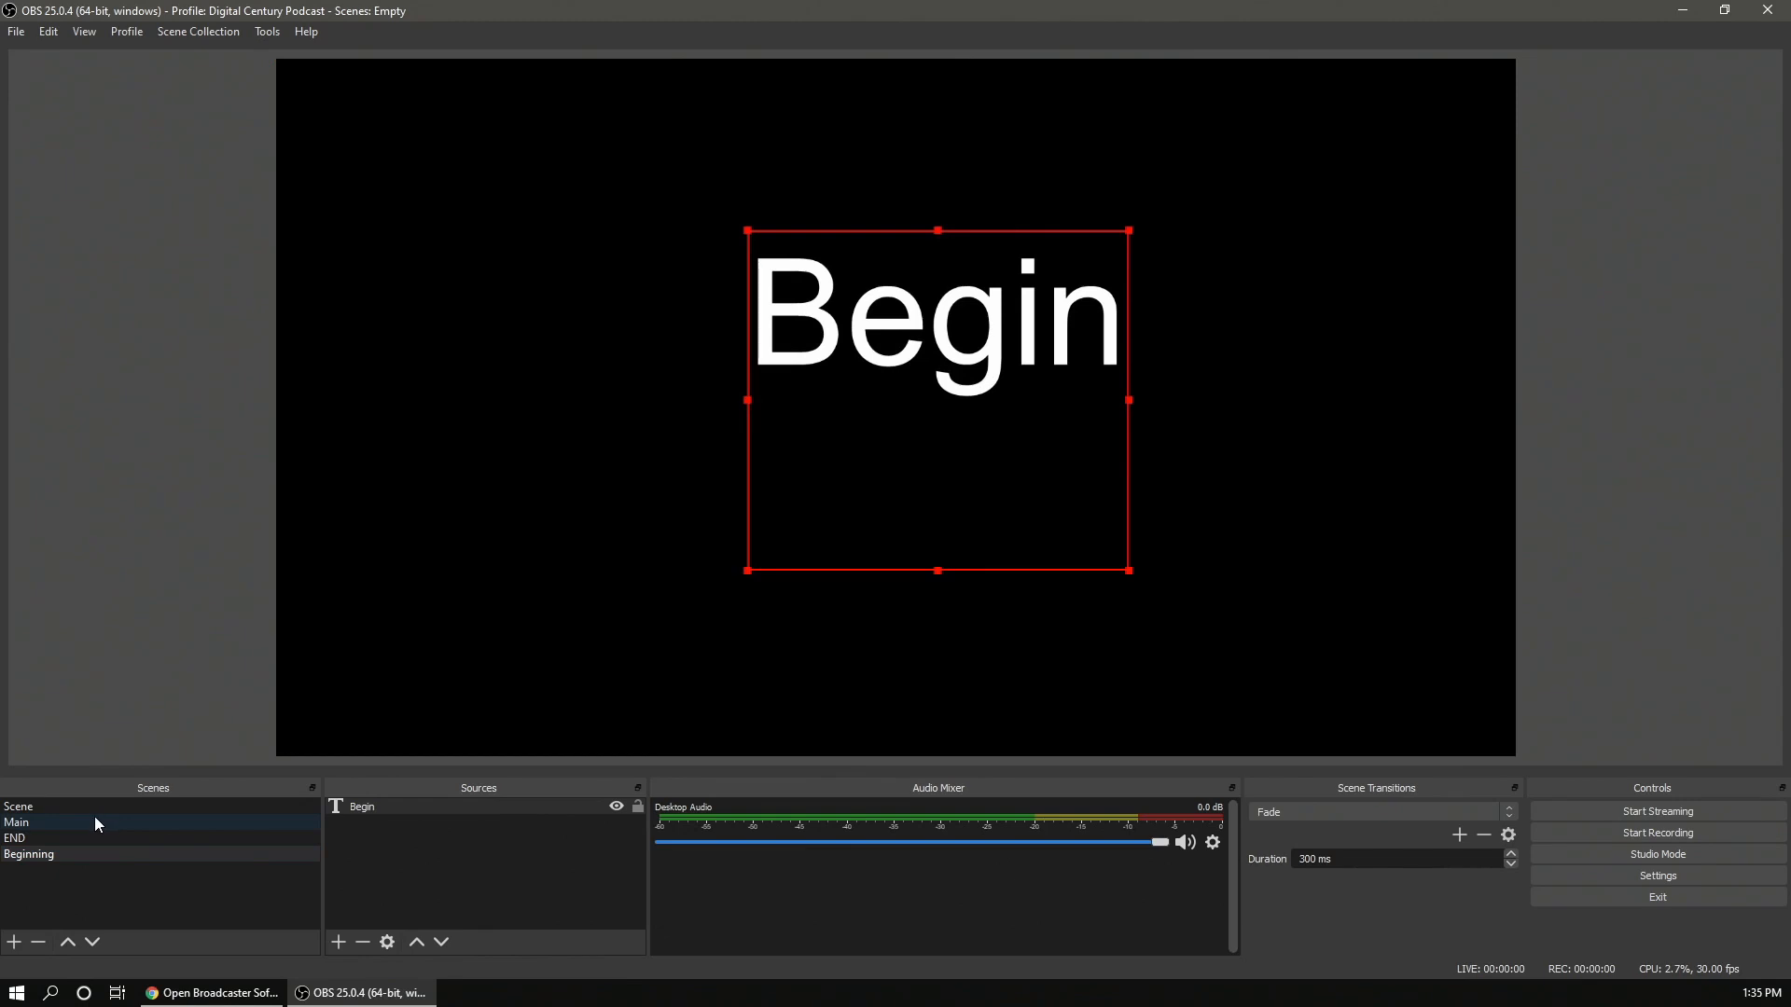
- Move the Beginning scene up to sit directly below Scene in the scene list
{"action": "left_click", "coordinate": [76, 856]}
{"action": "left_click_drag", "start_coordinate": [68, 808], "coordinate": [64, 813]}
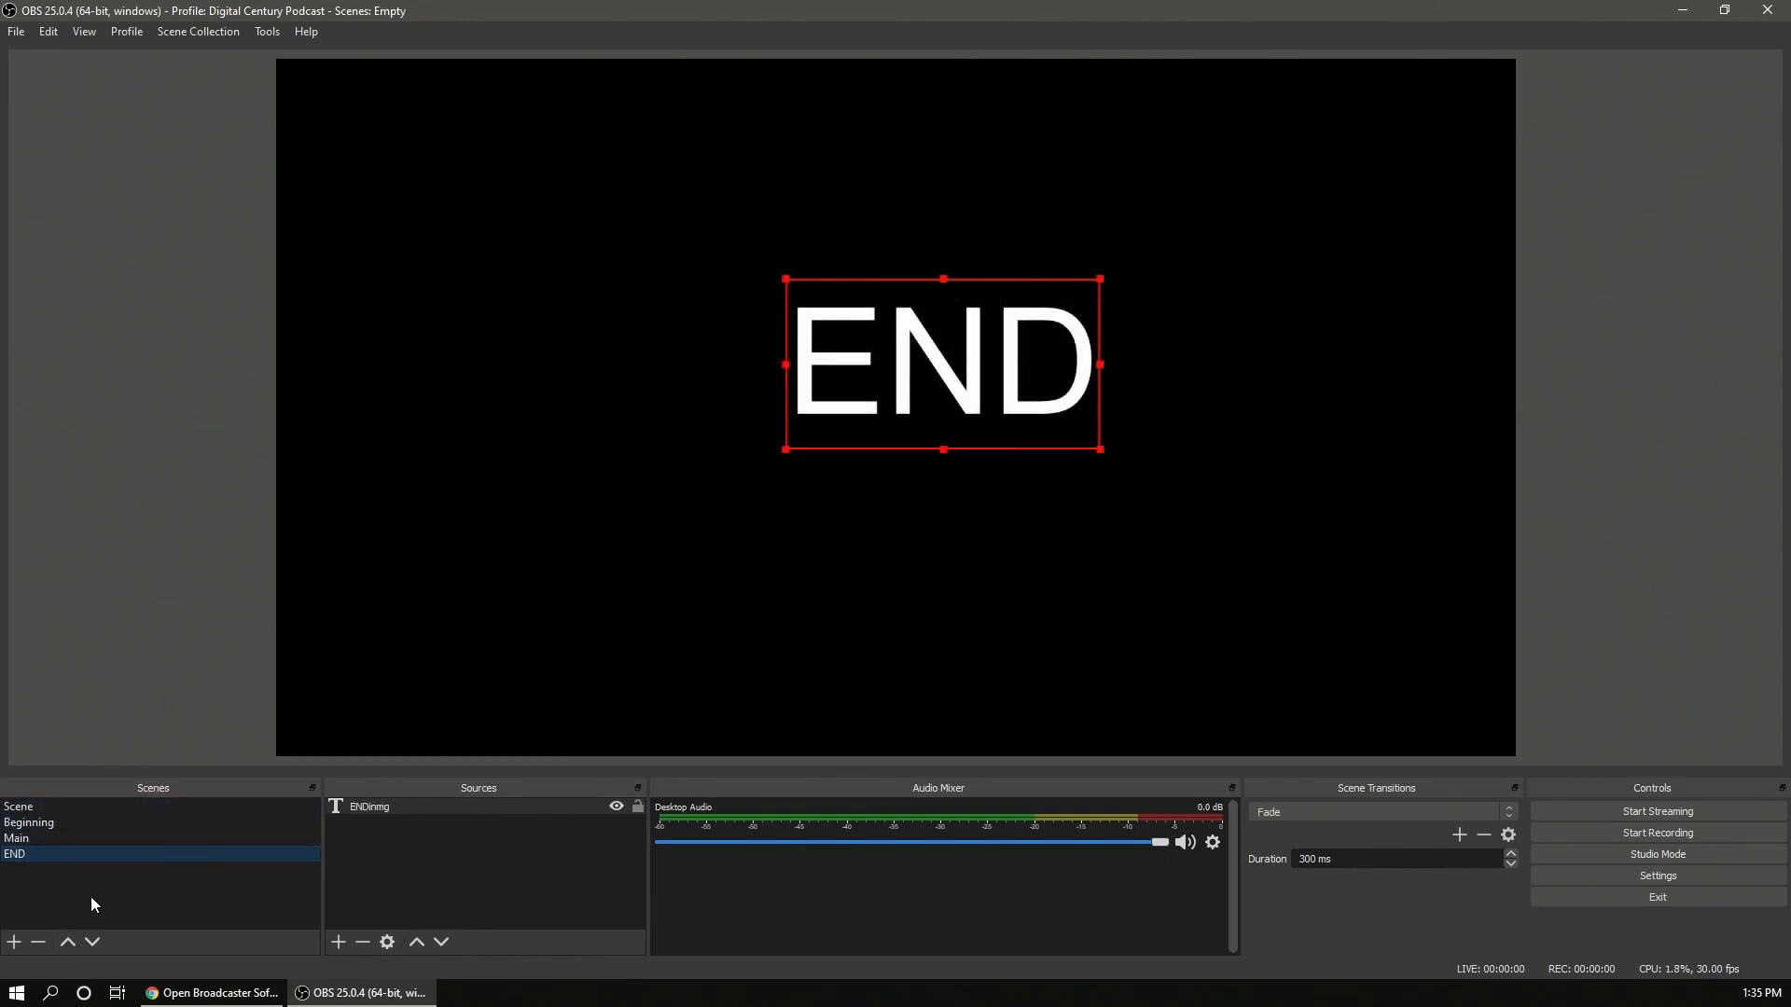
{"action": "left_click", "coordinate": [41, 825]}
{"action": "left_click", "coordinate": [42, 838]}
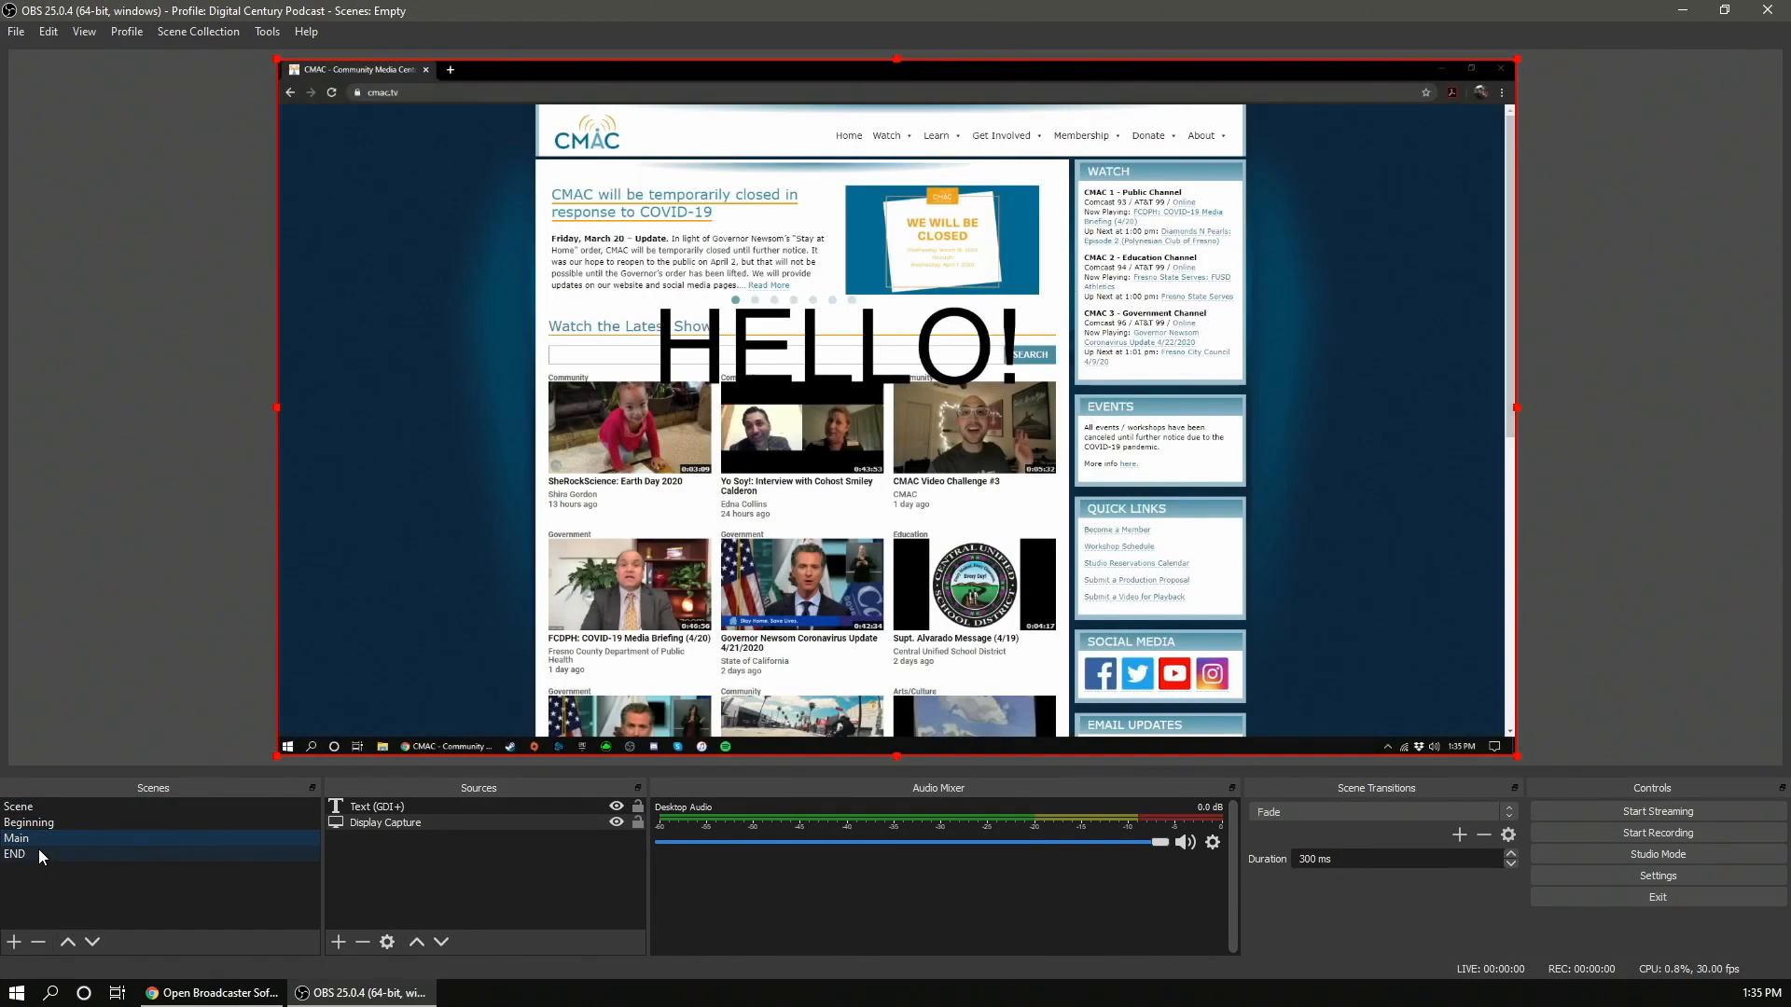
- Hide and re-show the HELLO! text source in the Main scene, toggling its lock
{"action": "left_click", "coordinate": [617, 808]}
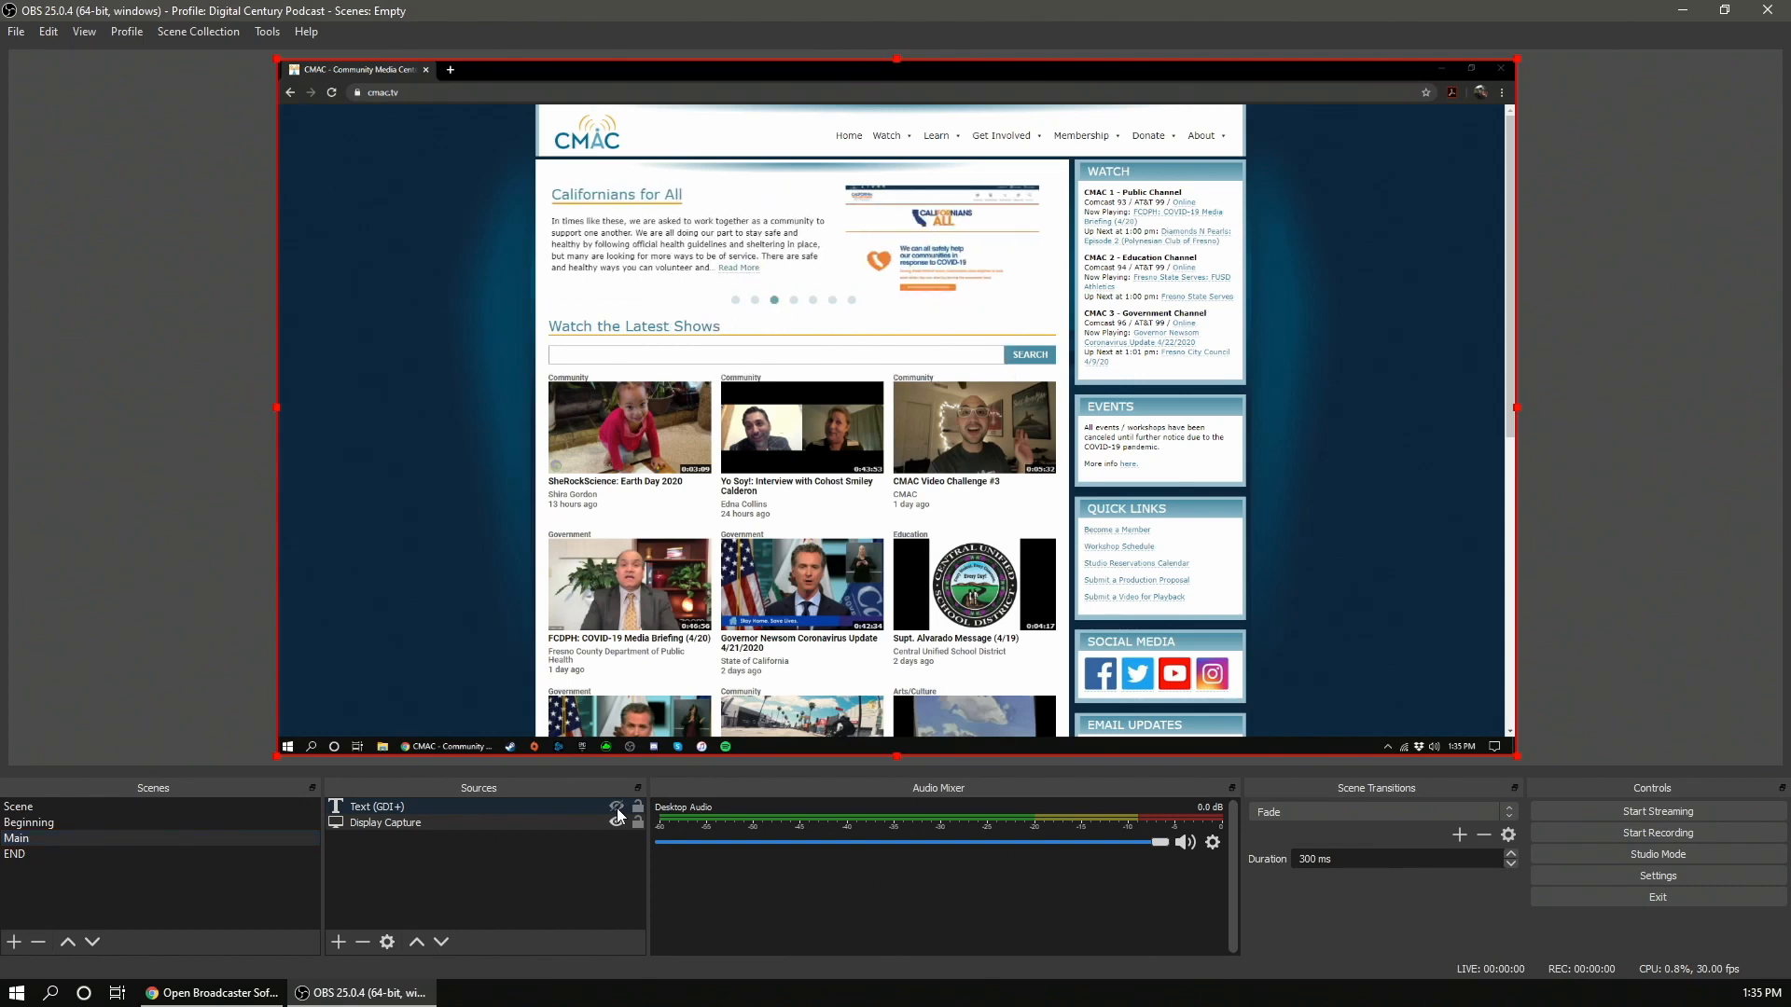
{"action": "left_click", "coordinate": [639, 808]}
{"action": "left_click", "coordinate": [617, 807]}
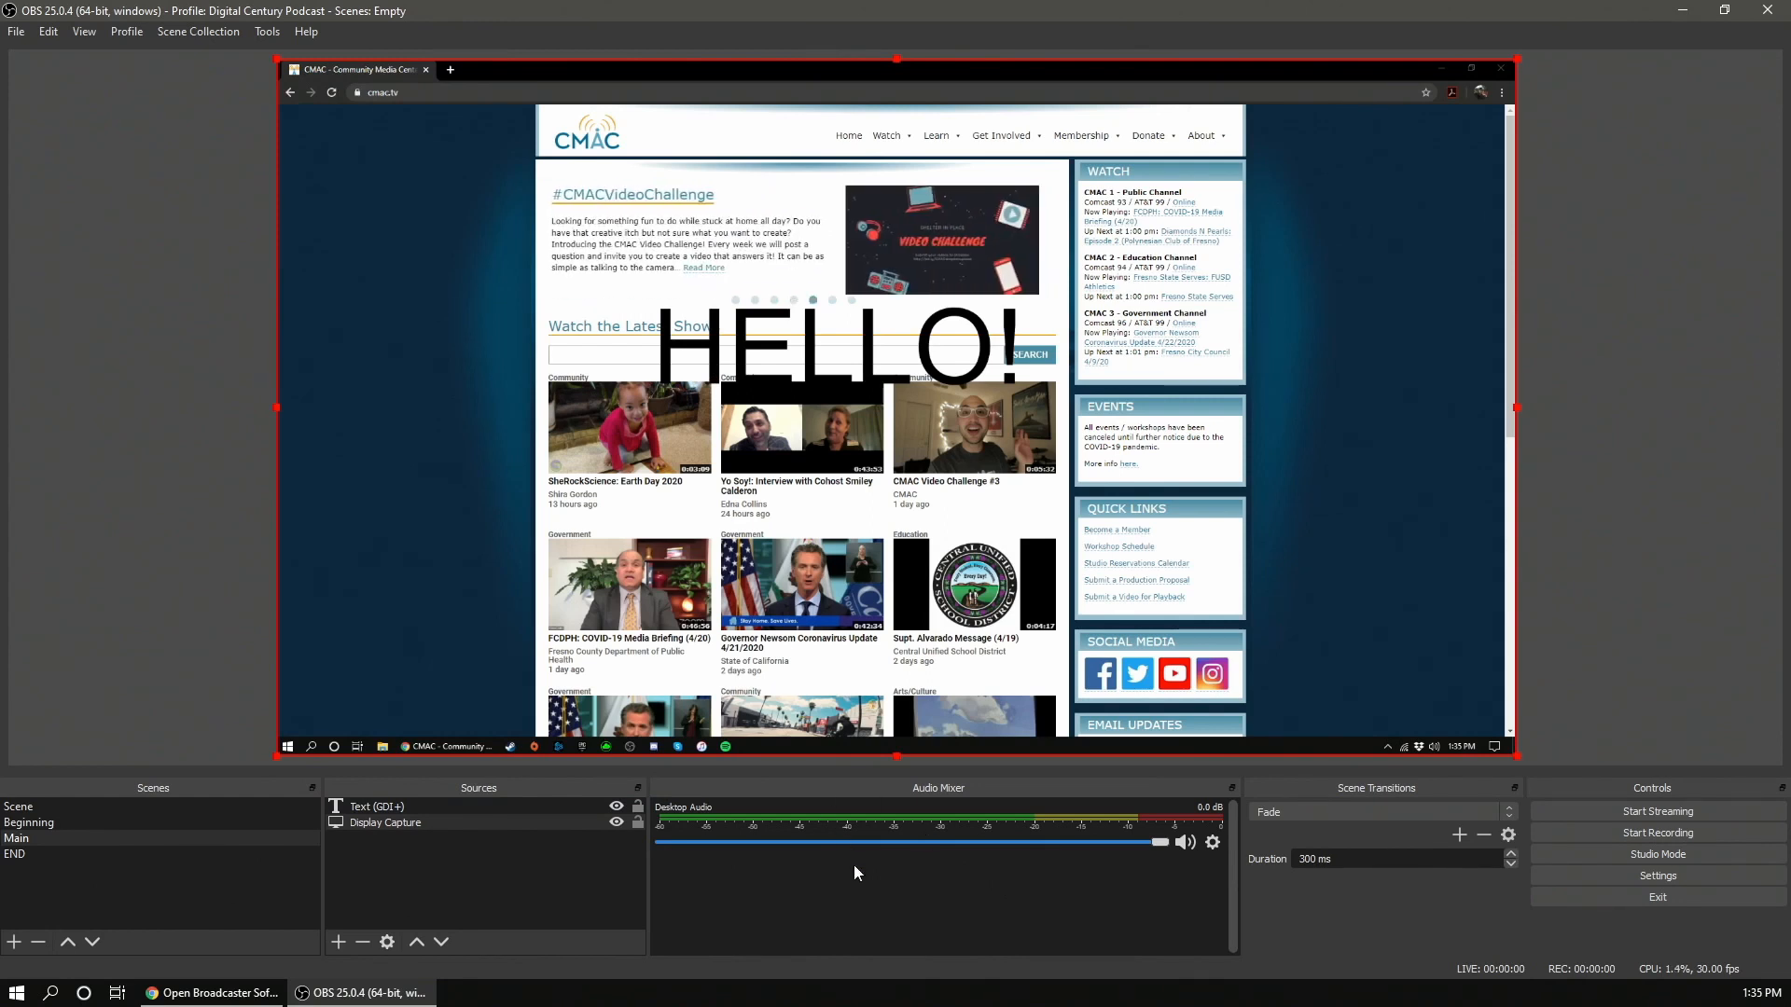
- Lower the Desktop Audio volume to -24.0 dB and review its advanced audio properties
{"action": "left_click_drag", "start_coordinate": [1159, 842], "coordinate": [882, 843]}
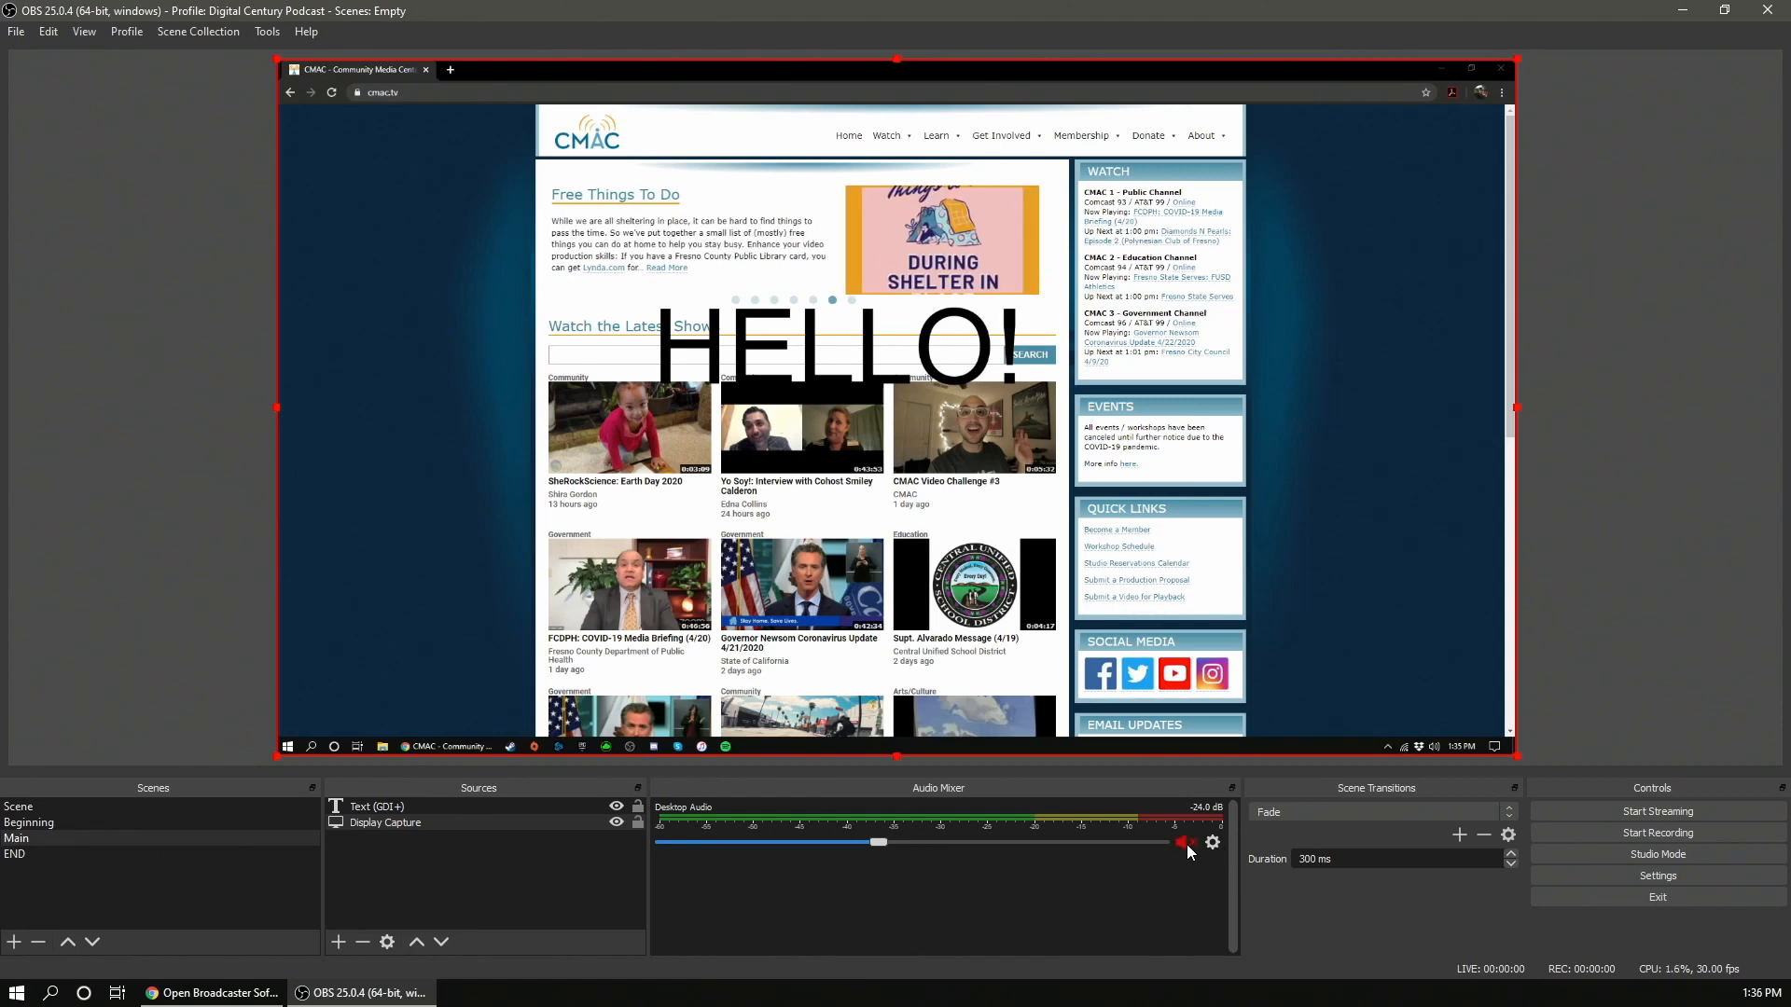
{"action": "left_click", "coordinate": [1213, 844]}
{"action": "left_click", "coordinate": [1228, 828]}
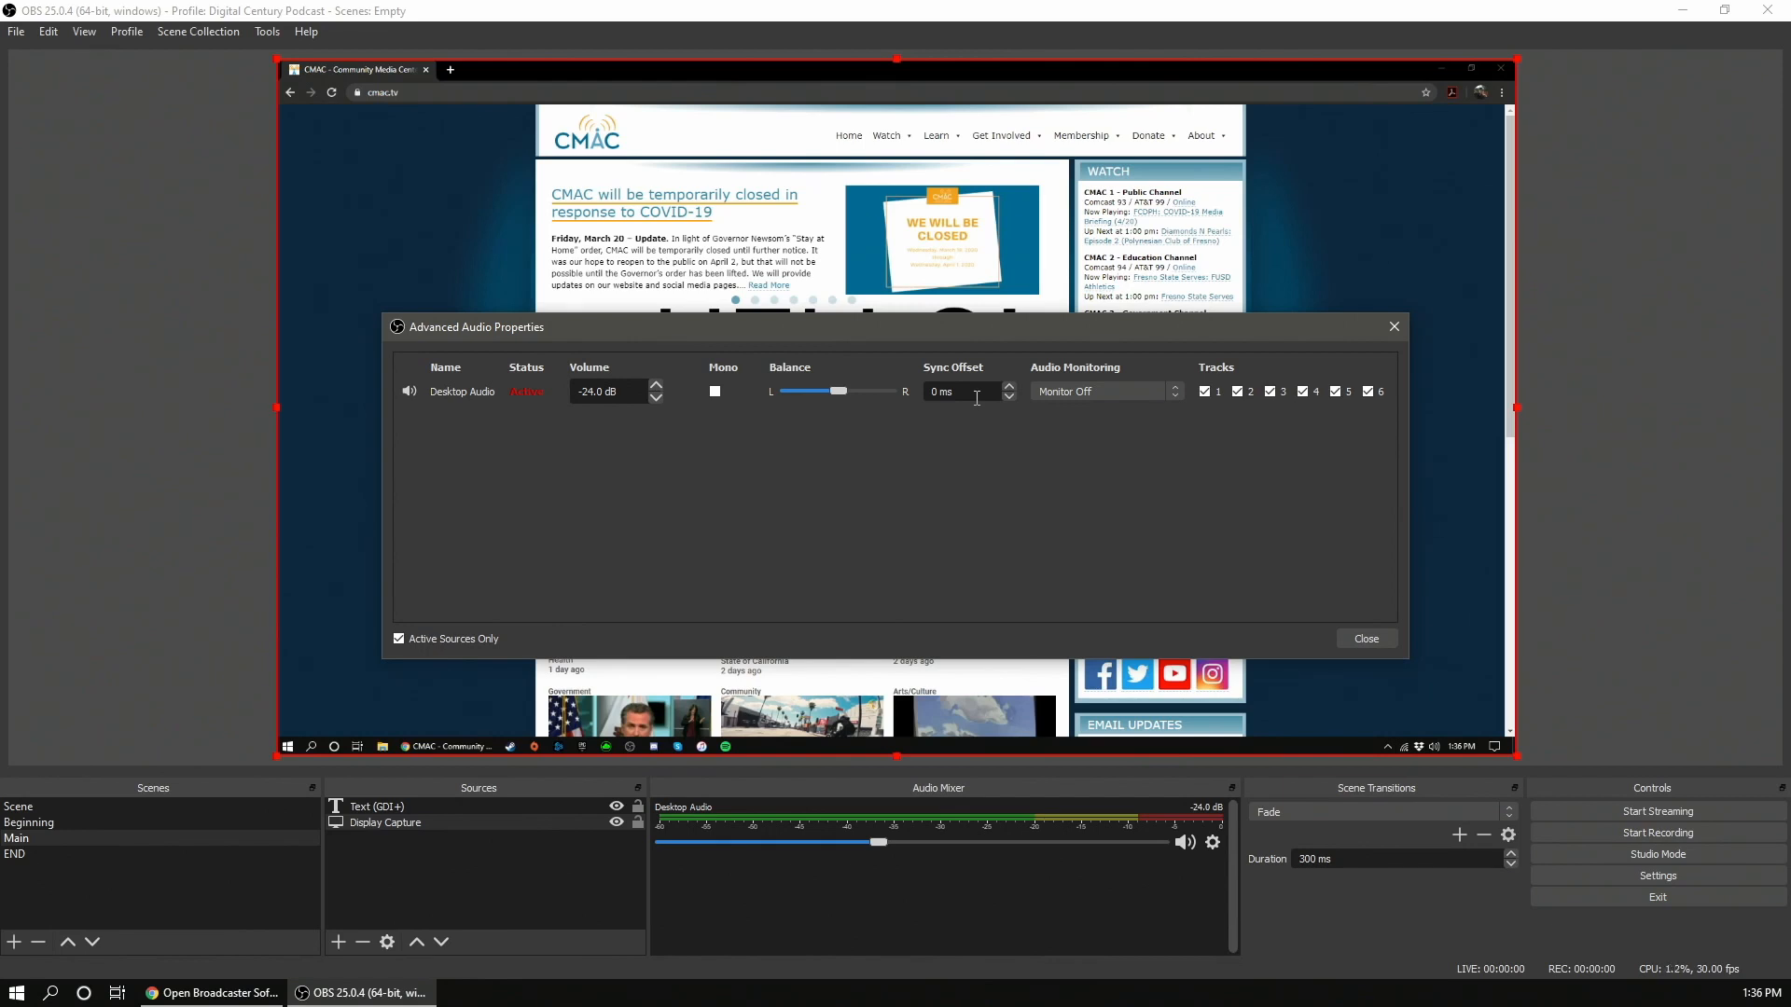
{"action": "left_click", "coordinate": [1367, 638]}
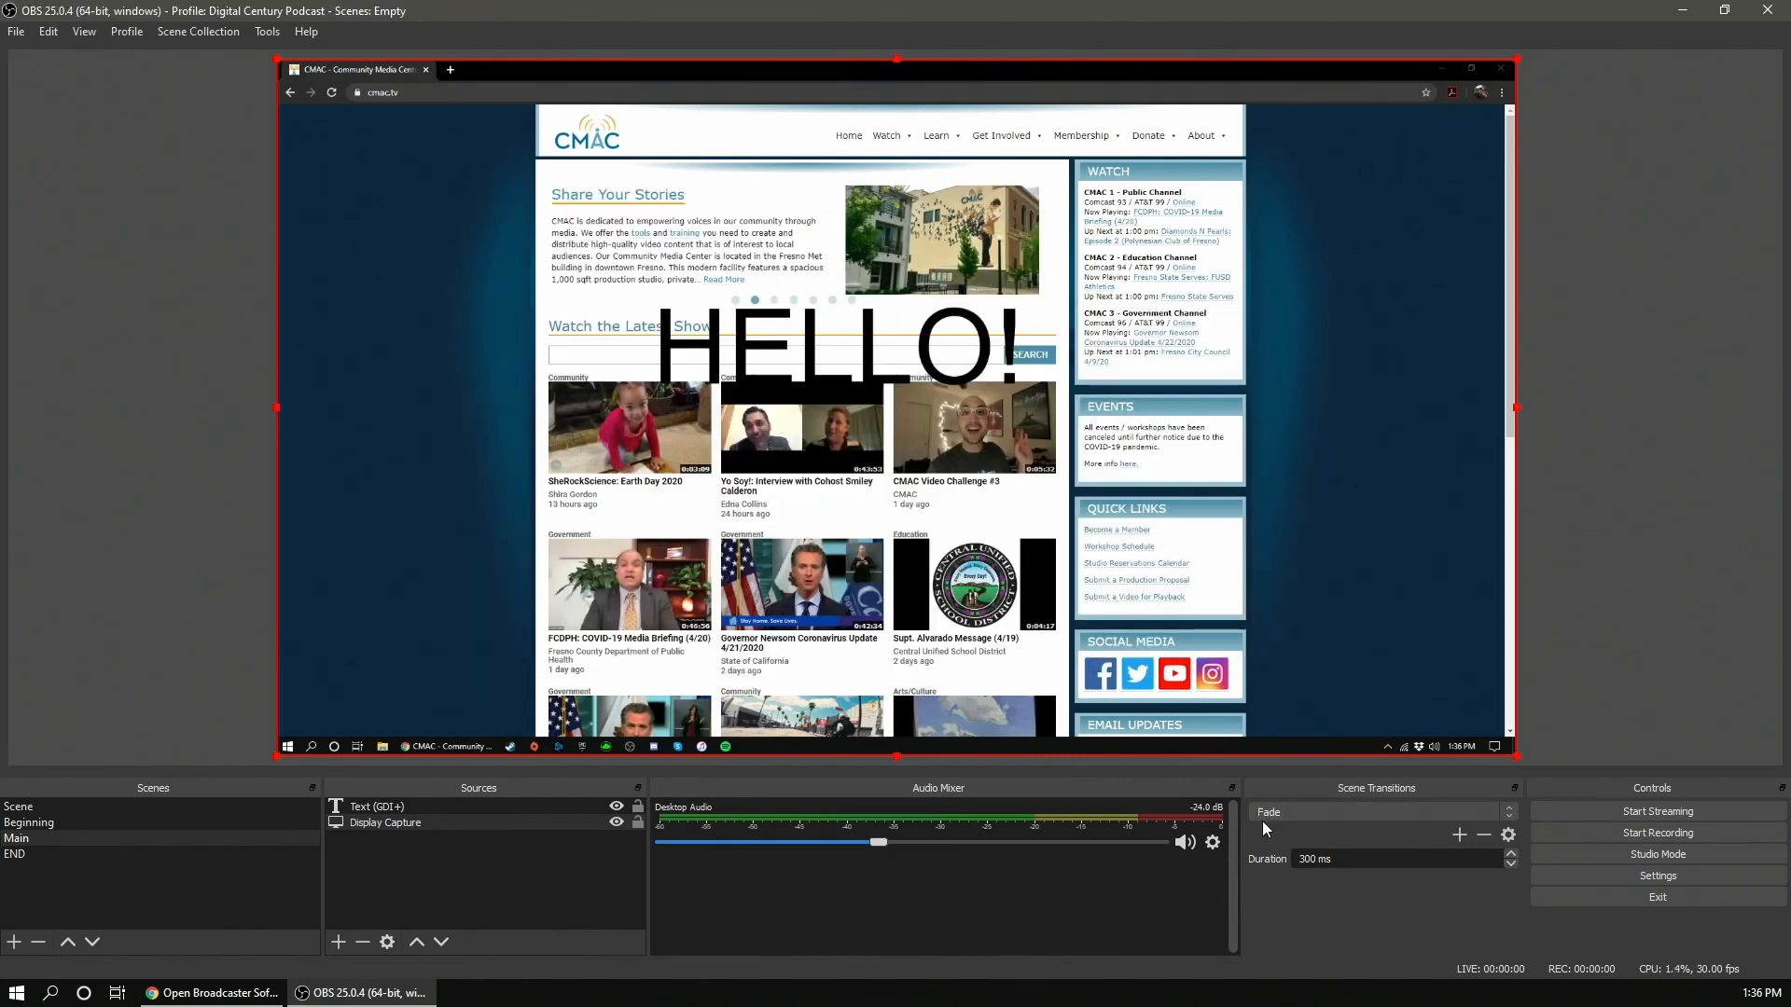
- Set the scene transition to Cut and switch between the scenes to test it
{"action": "left_click", "coordinate": [52, 827]}
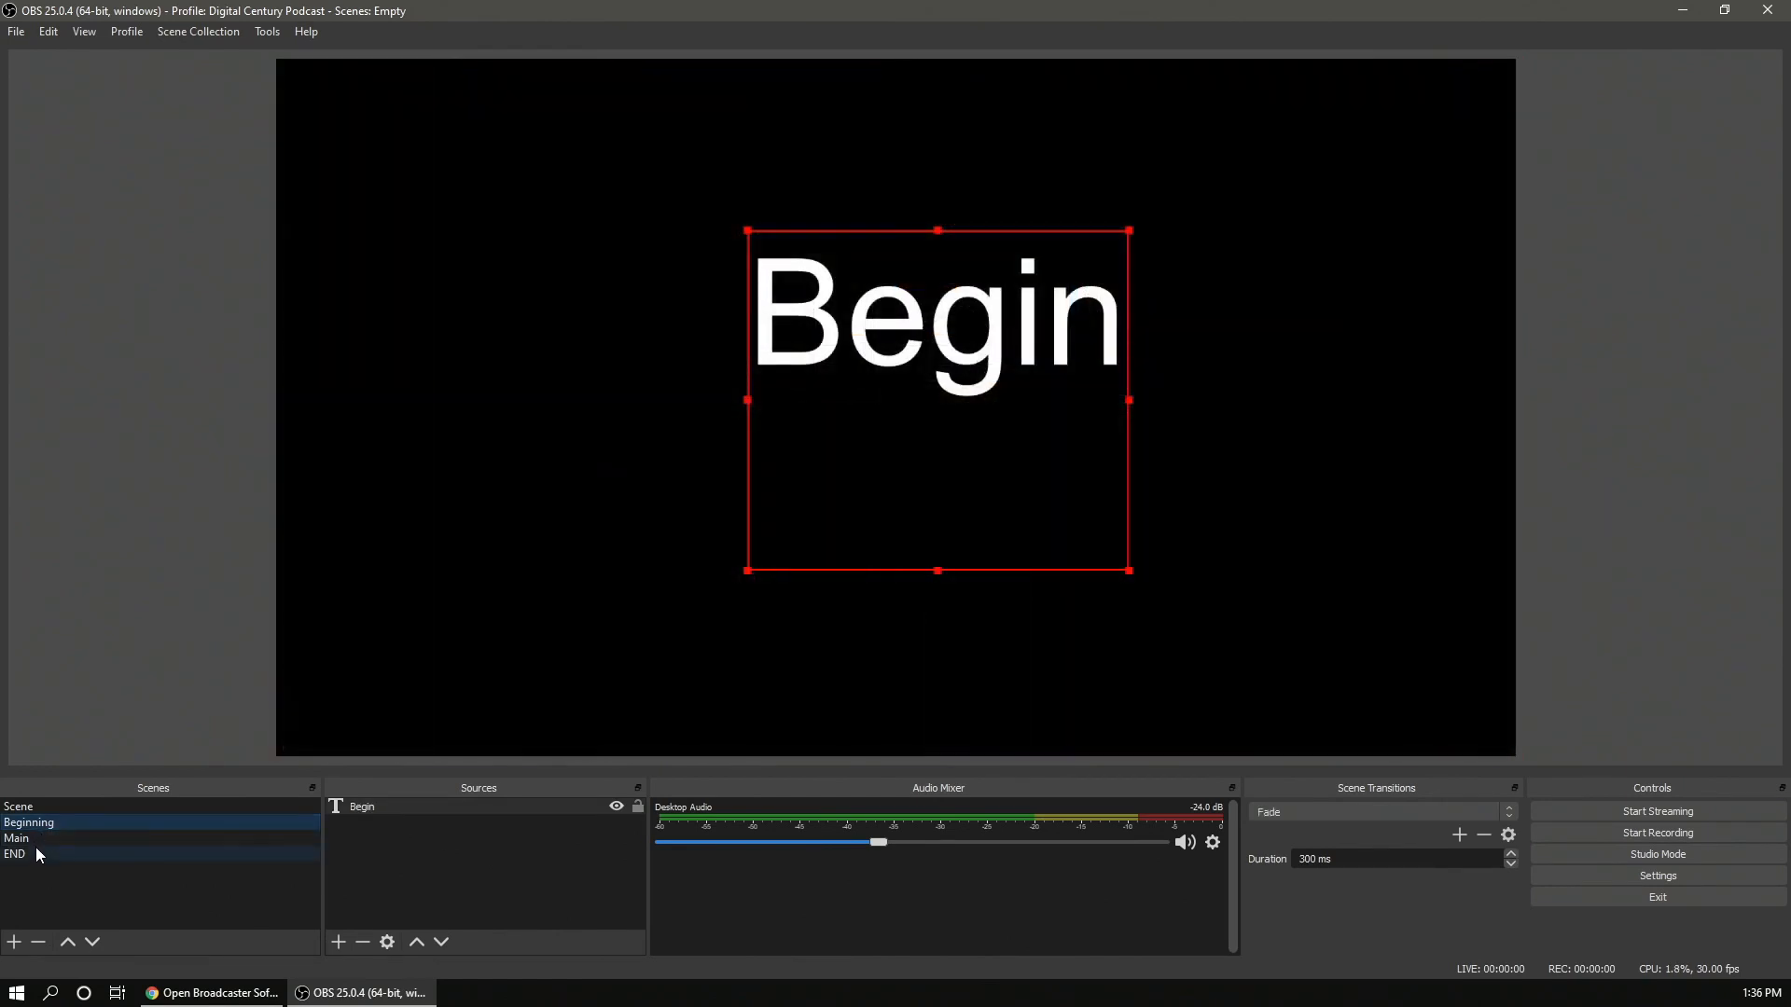
{"action": "left_click", "coordinate": [35, 850]}
{"action": "left_click", "coordinate": [34, 839]}
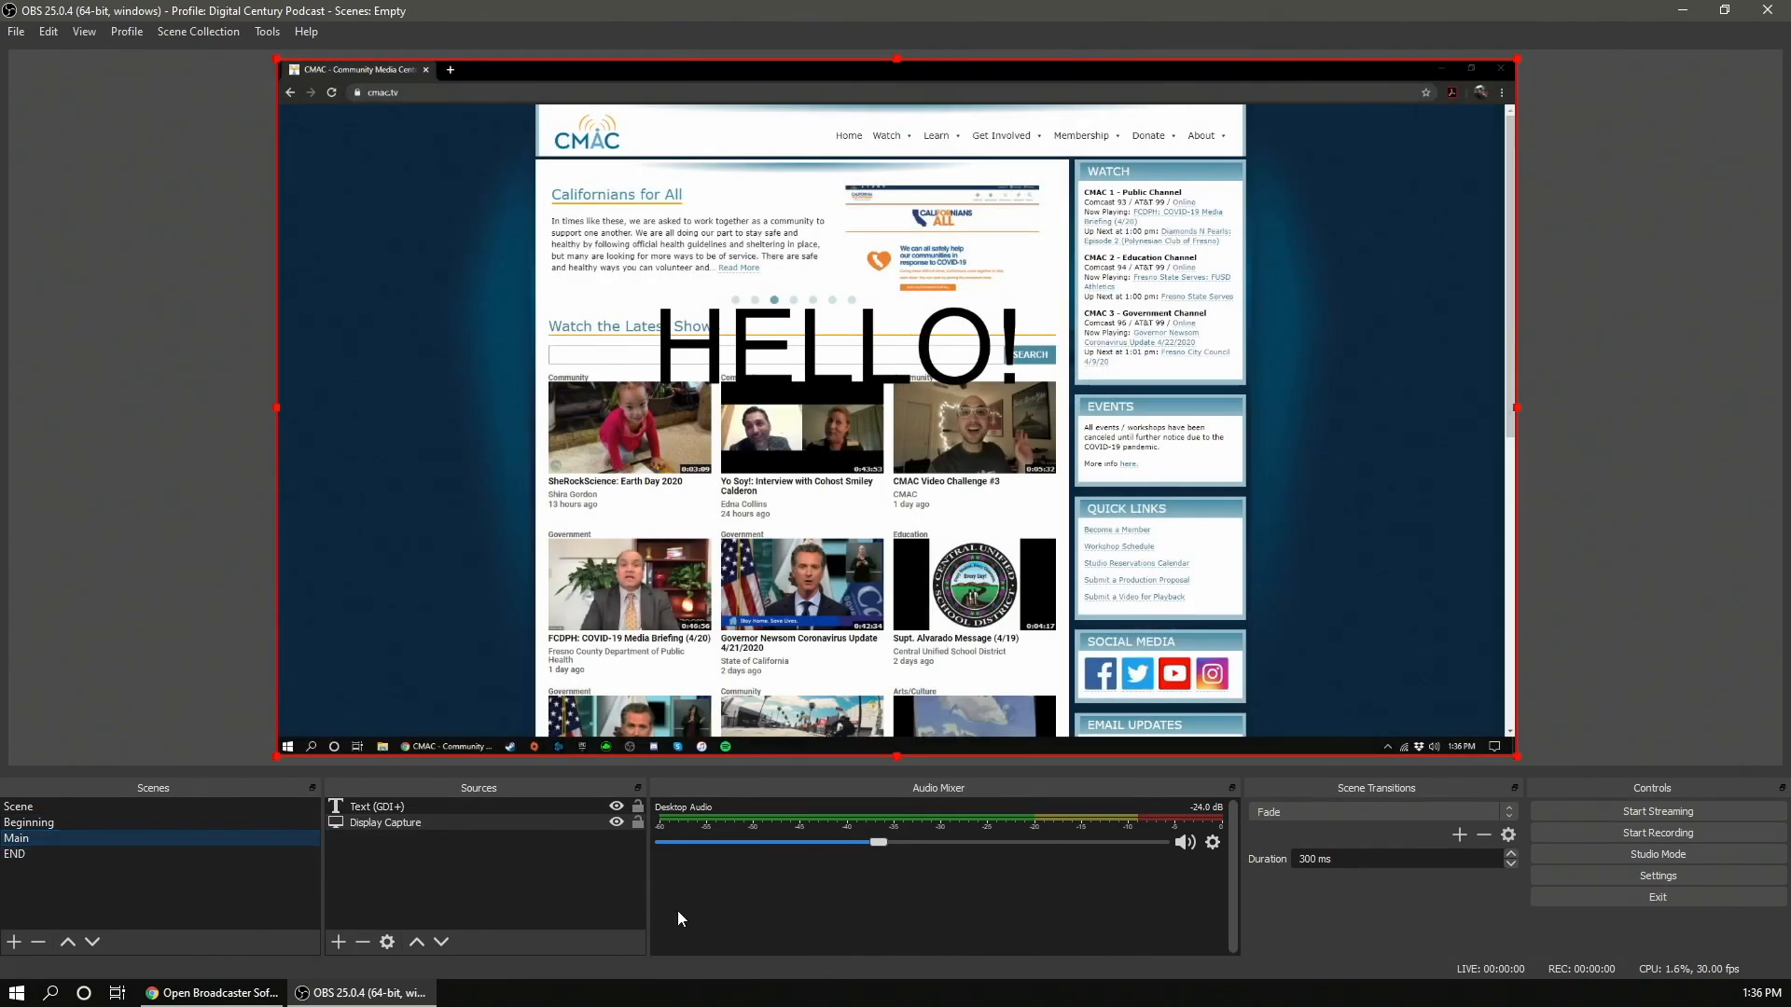
{"action": "left_click", "coordinate": [1505, 819]}
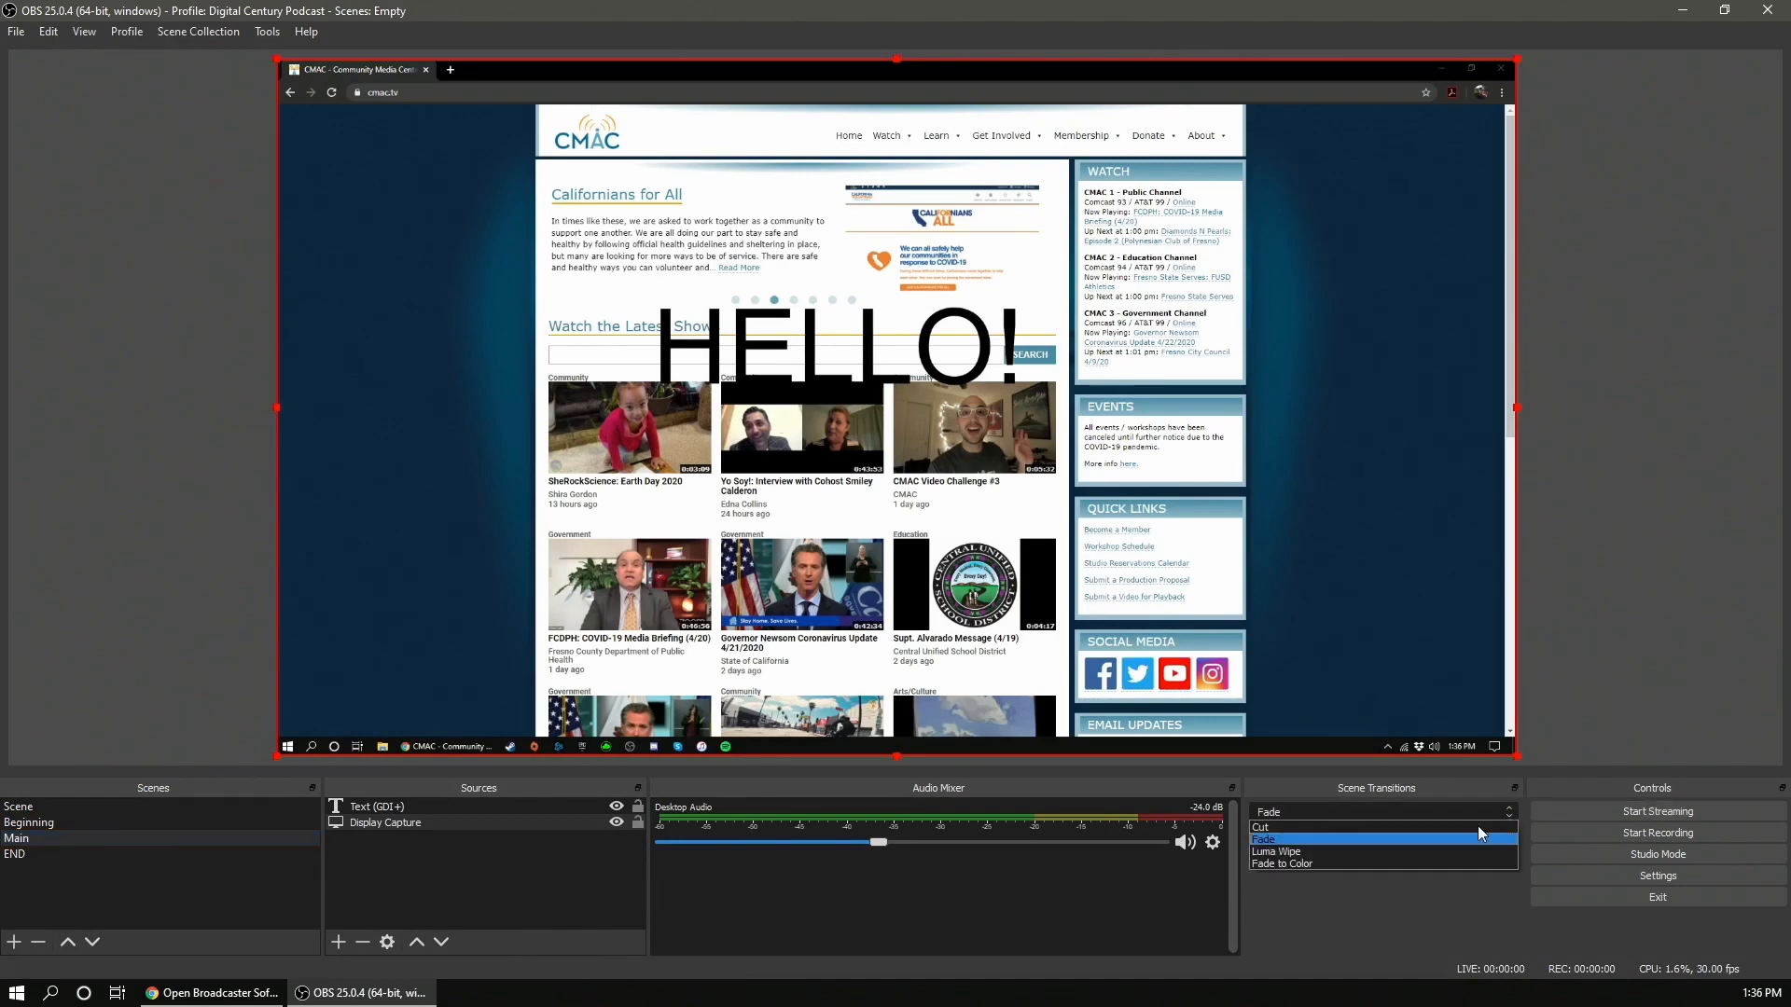
{"action": "left_click", "coordinate": [1504, 827]}
{"action": "left_click", "coordinate": [105, 807]}
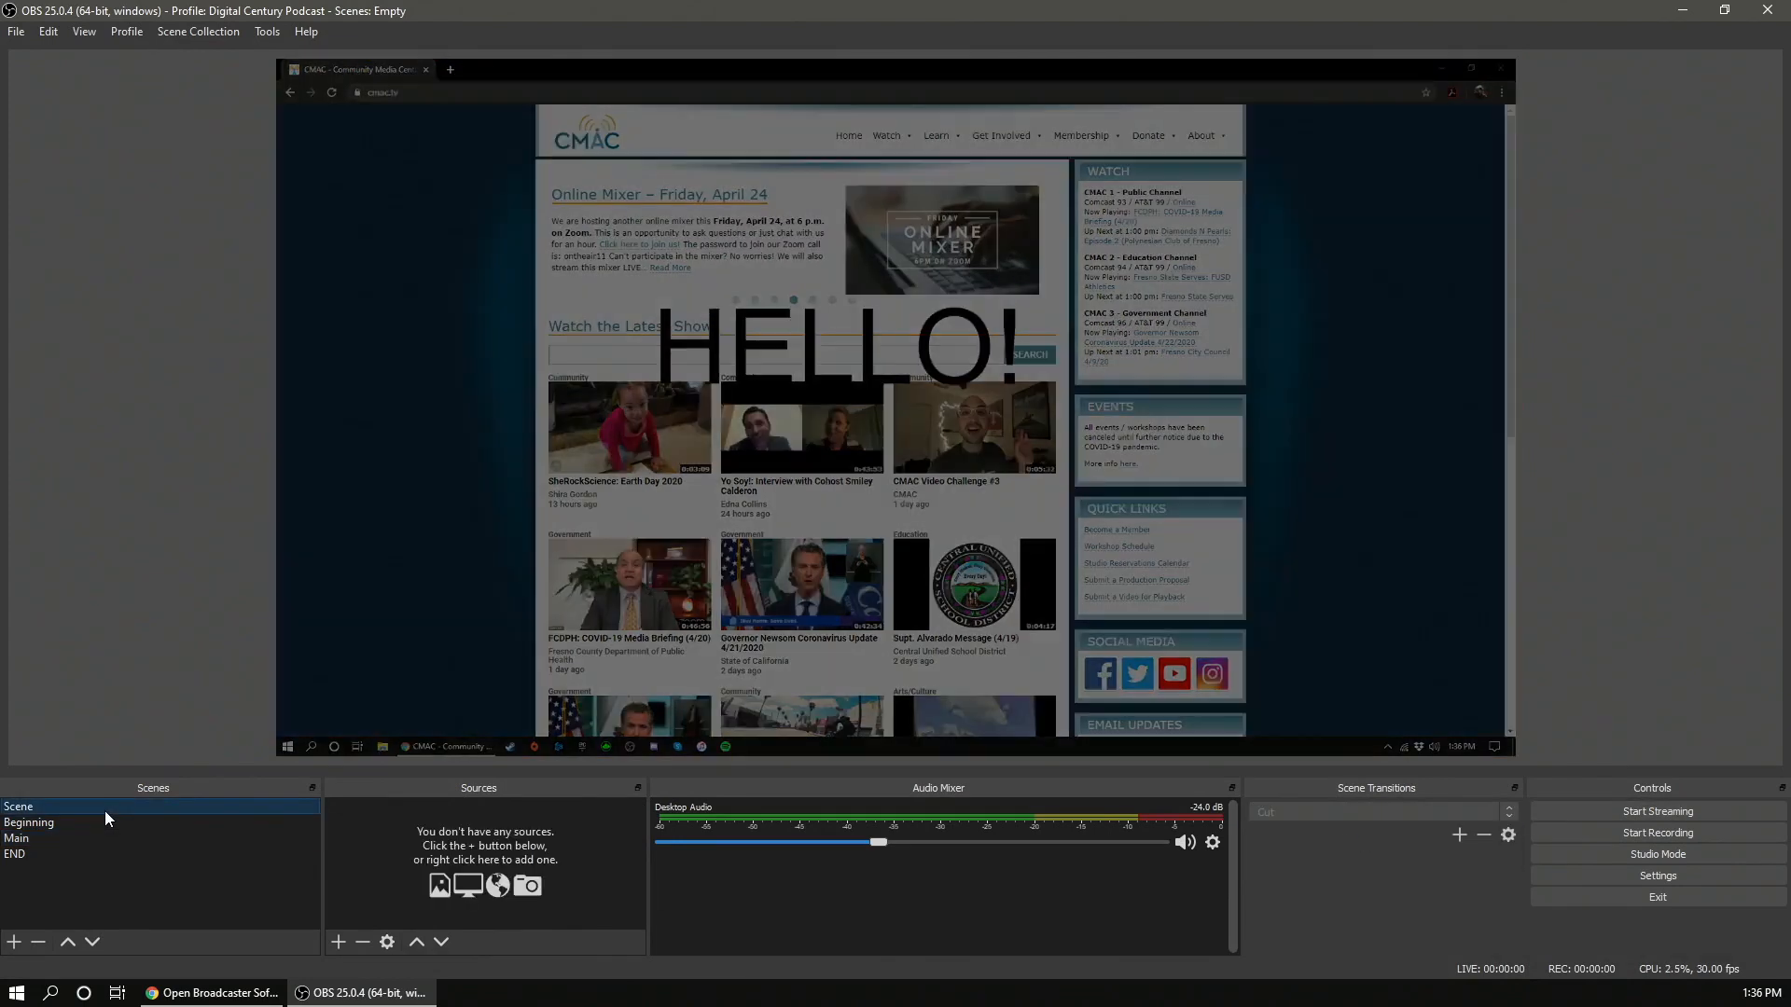
{"action": "left_click", "coordinate": [99, 835]}
{"action": "left_click", "coordinate": [93, 824]}
{"action": "left_click", "coordinate": [65, 850]}
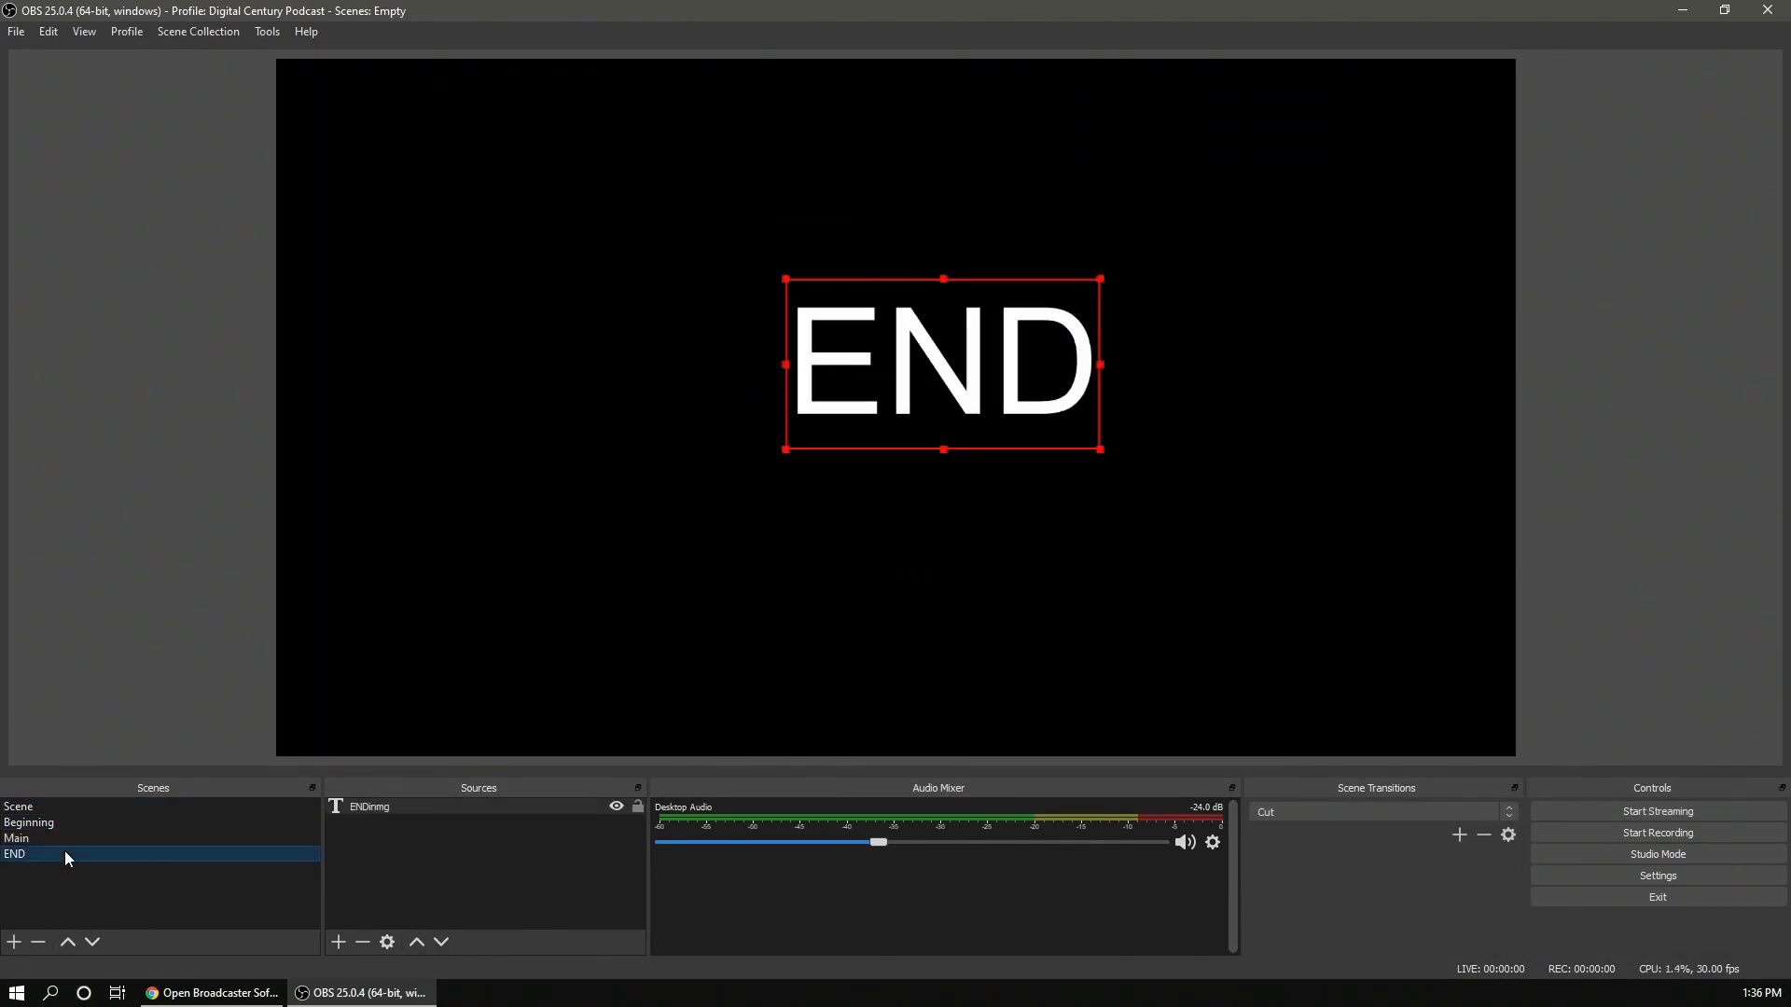
{"action": "left_click", "coordinate": [59, 838]}
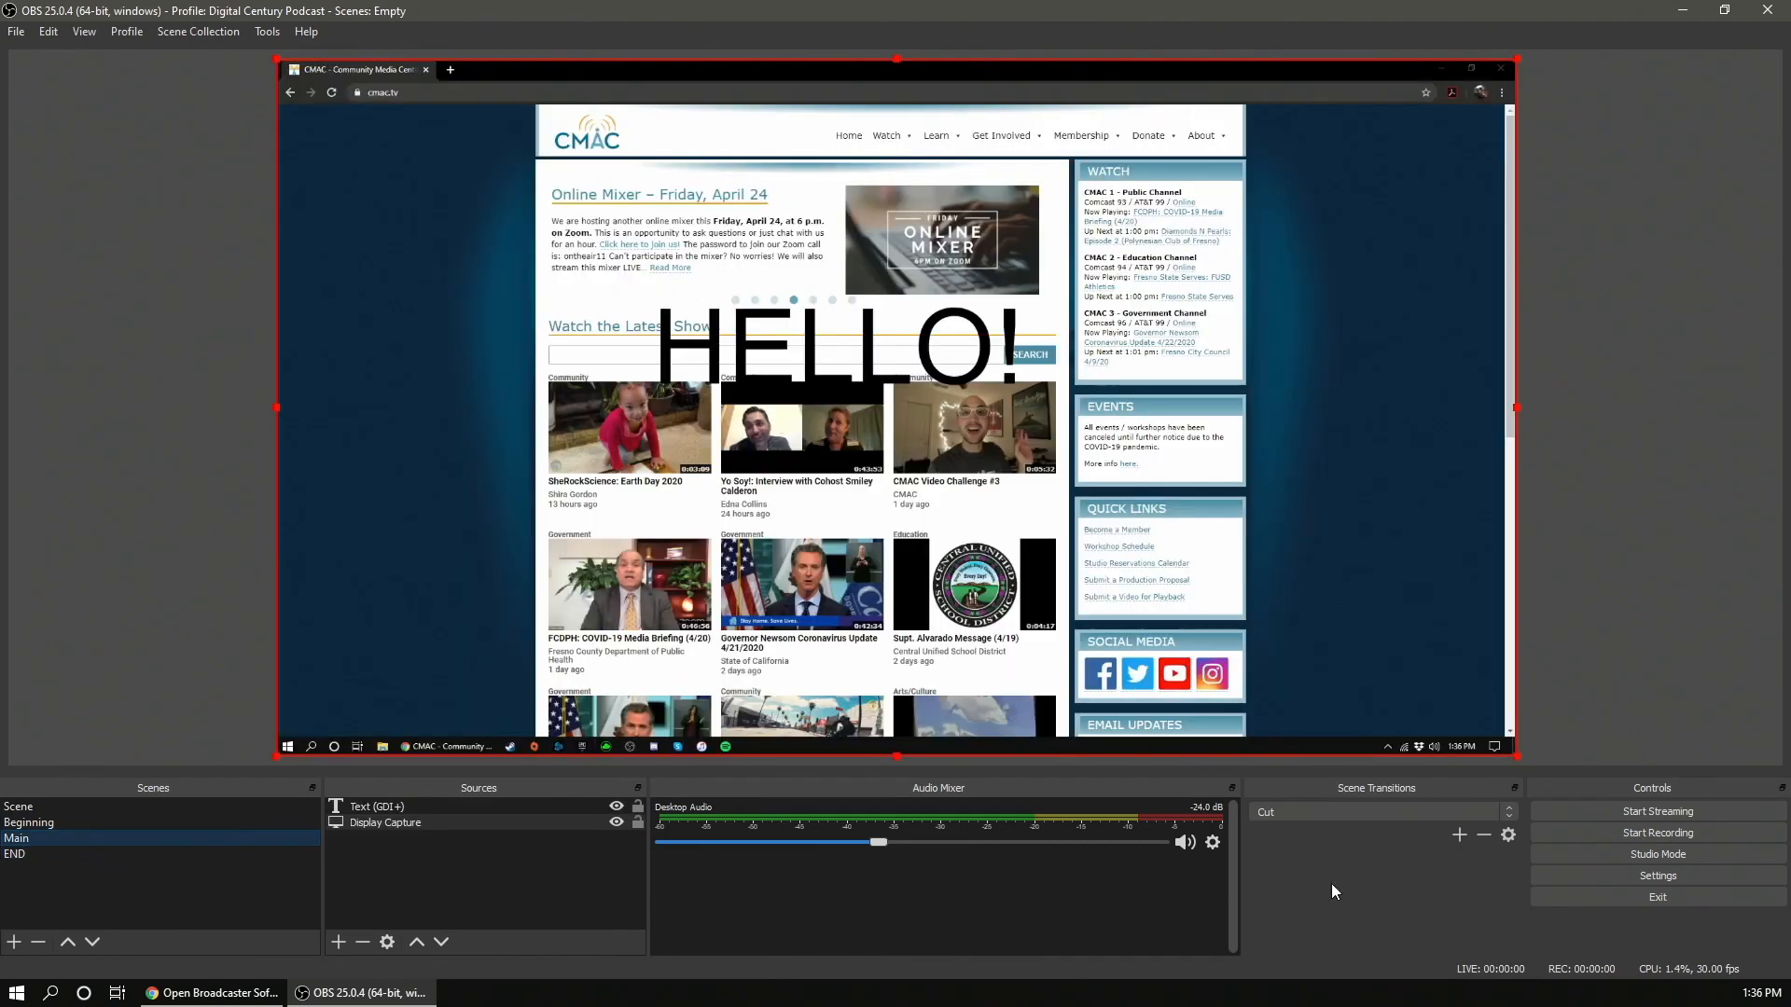
- Add a Stinger scene transition, accepting its properties without a video file
{"action": "left_click", "coordinate": [1461, 840]}
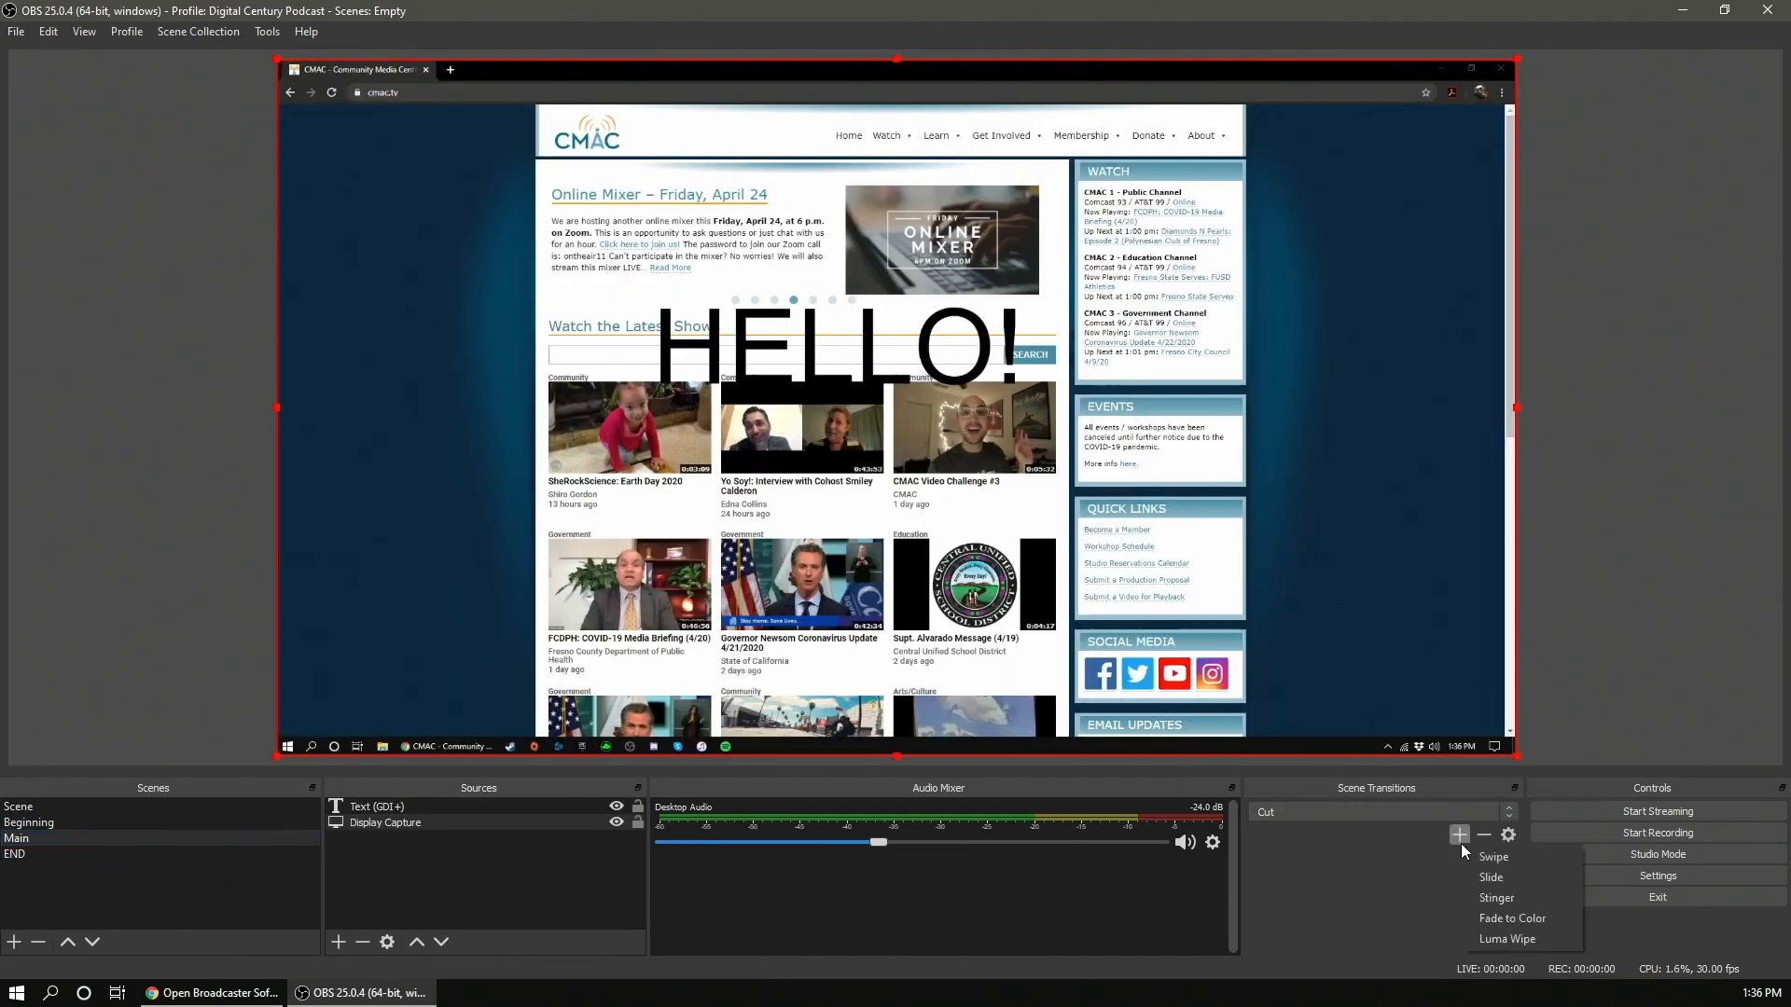
{"action": "left_click", "coordinate": [1519, 897]}
{"action": "left_click", "coordinate": [871, 527]}
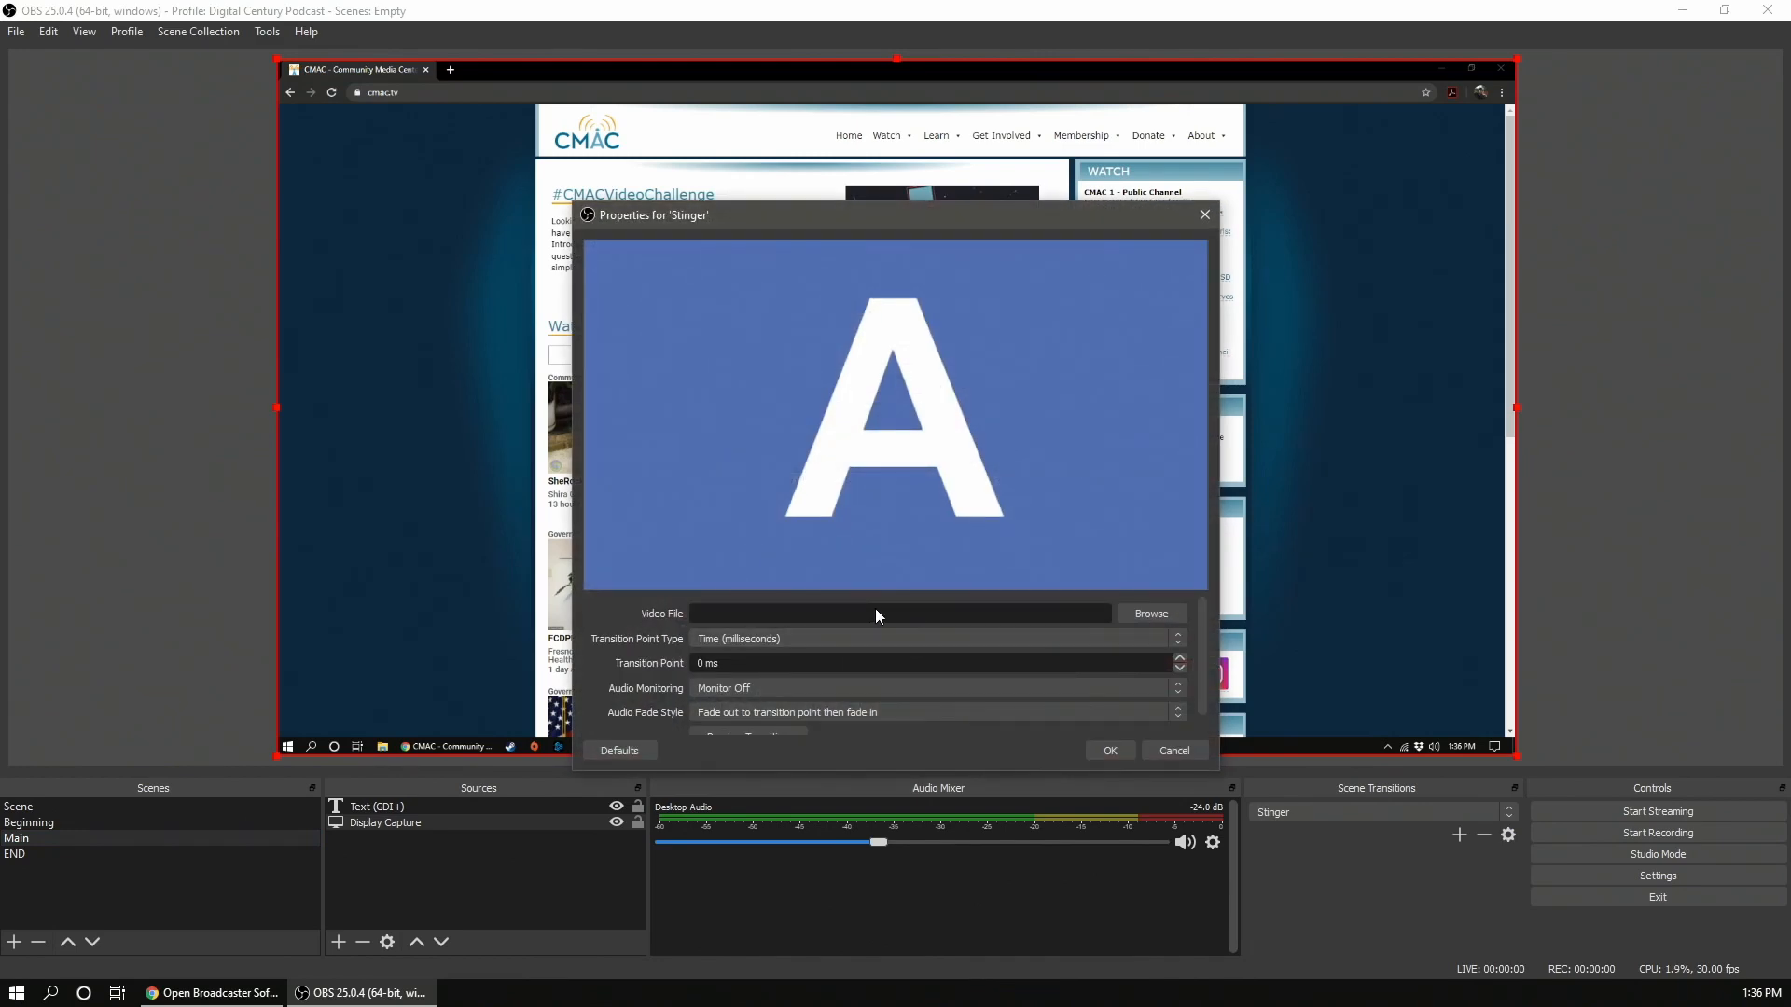
{"action": "left_click", "coordinate": [1129, 751]}
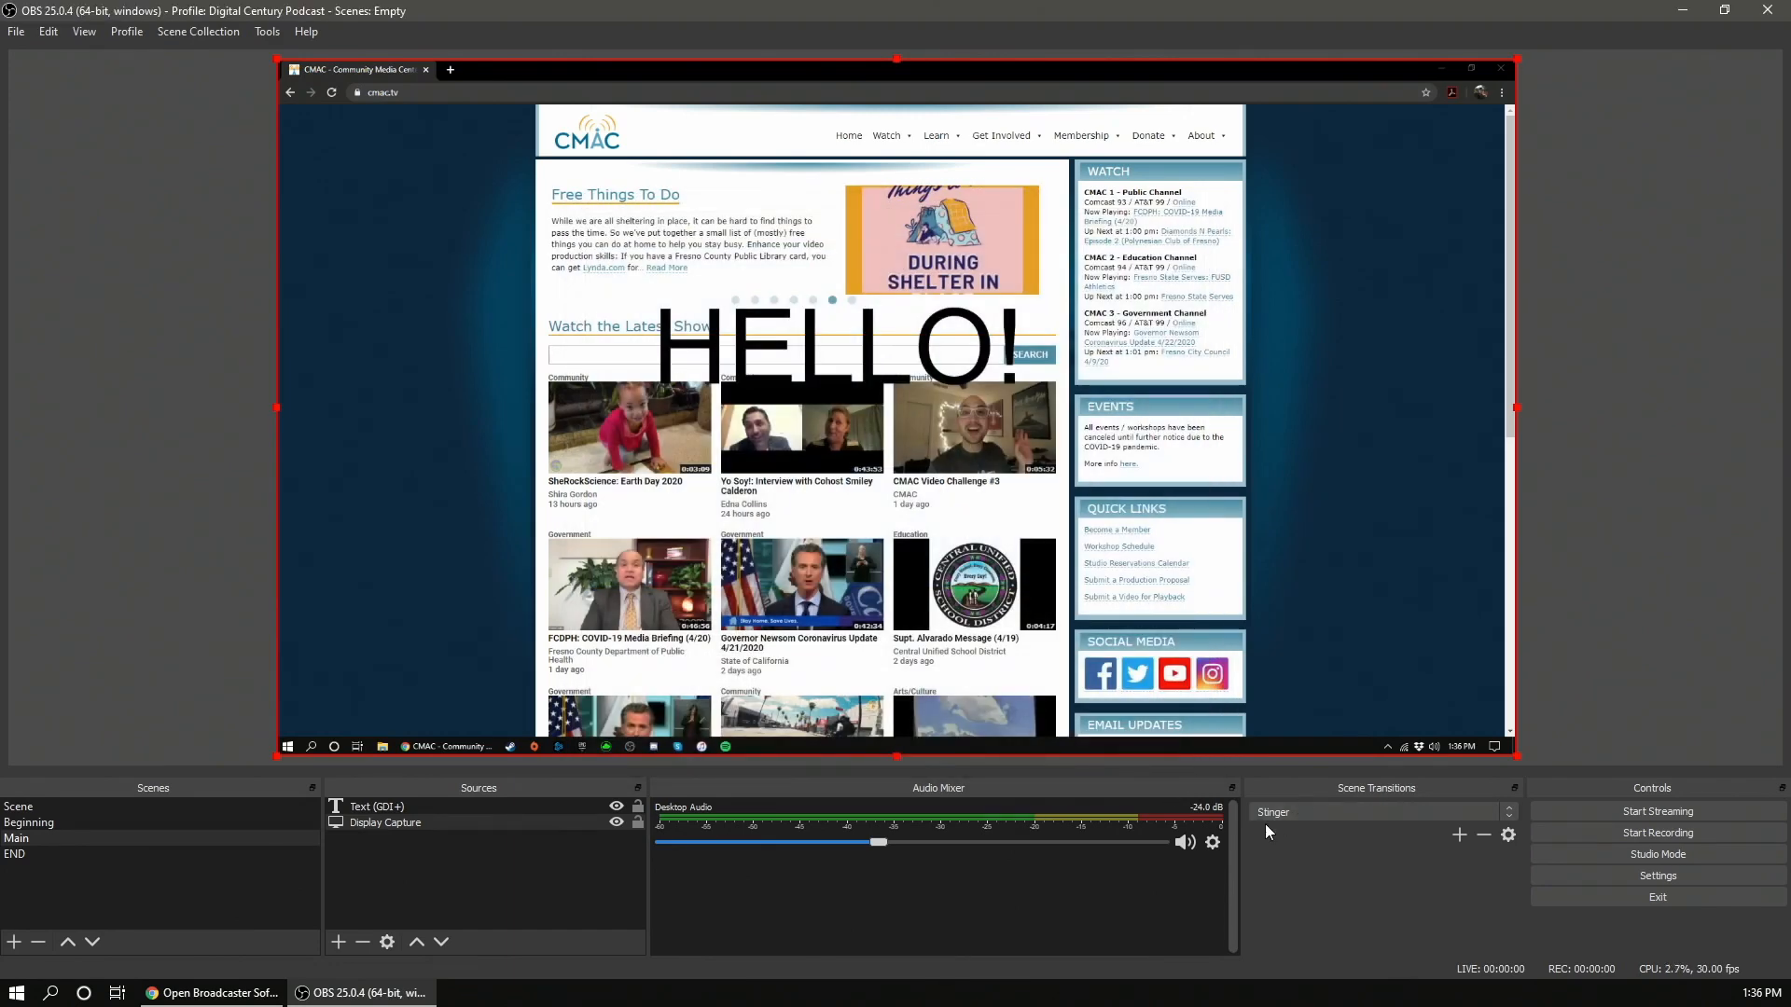
- Switch the scene transition to Fade and give the Main scene a Luma Wipe transition override
{"action": "left_click", "coordinate": [1385, 816]}
{"action": "left_click", "coordinate": [1450, 840]}
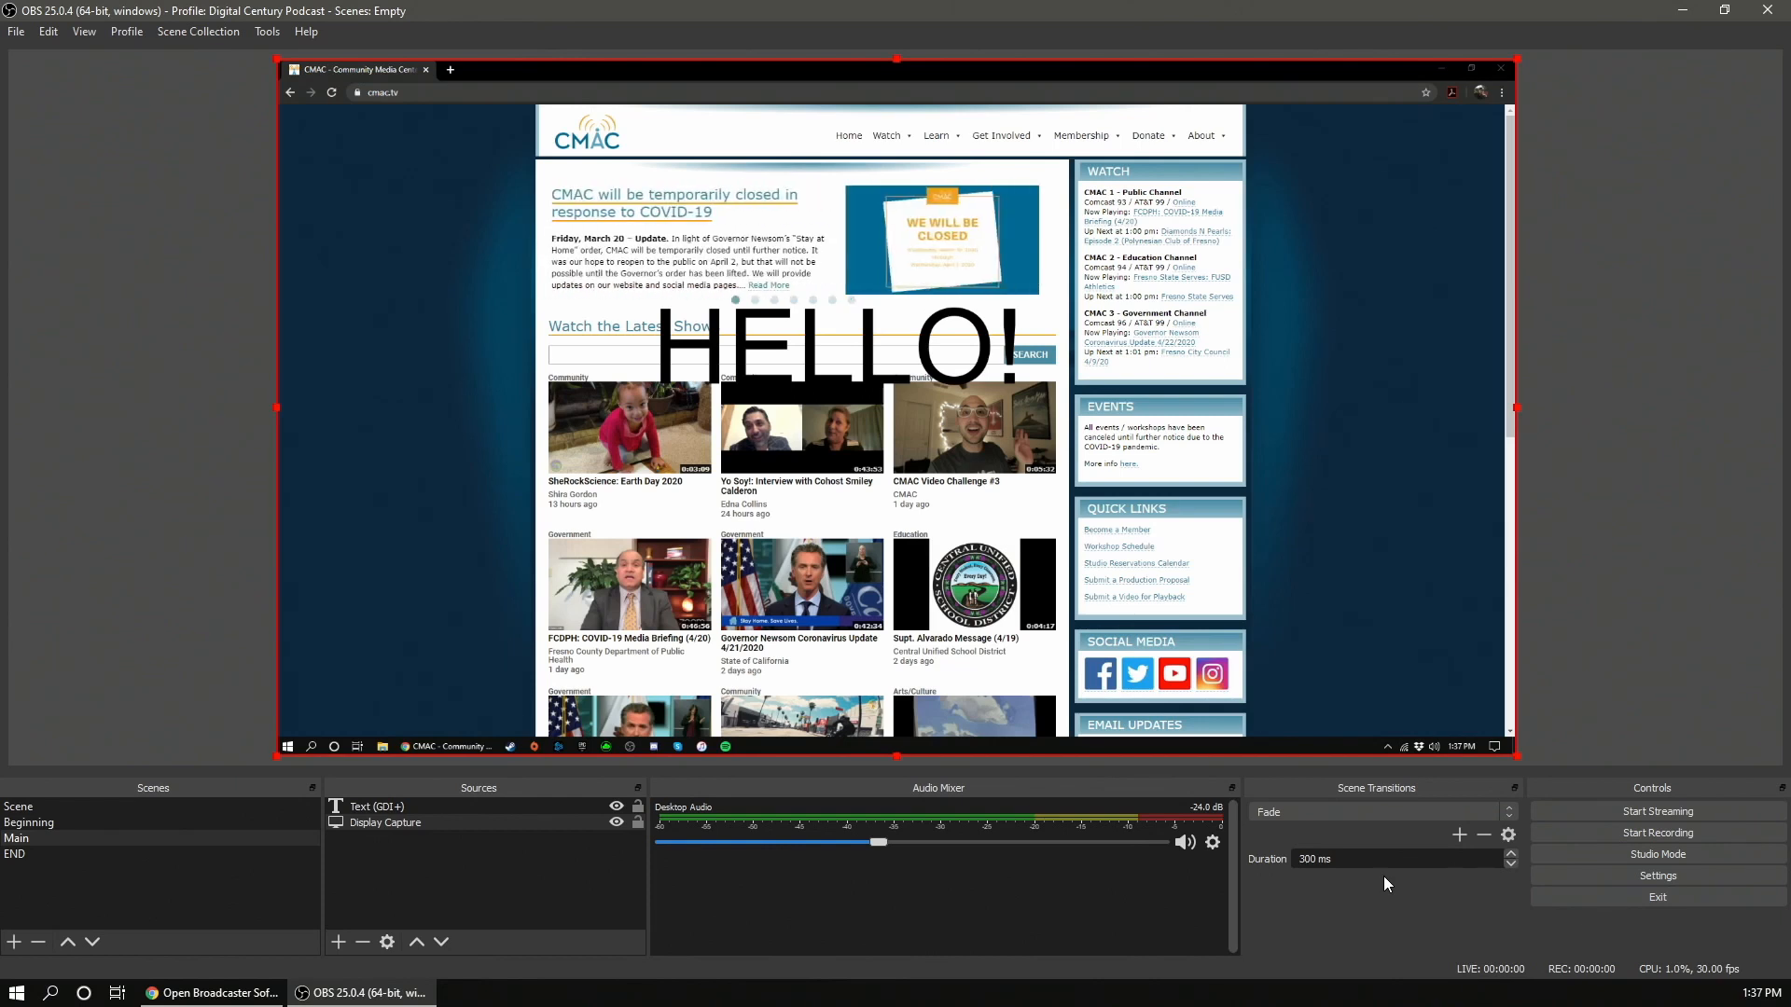
{"action": "right_click", "coordinate": [43, 845]}
{"action": "mouse_move", "coordinate": [132, 775]}
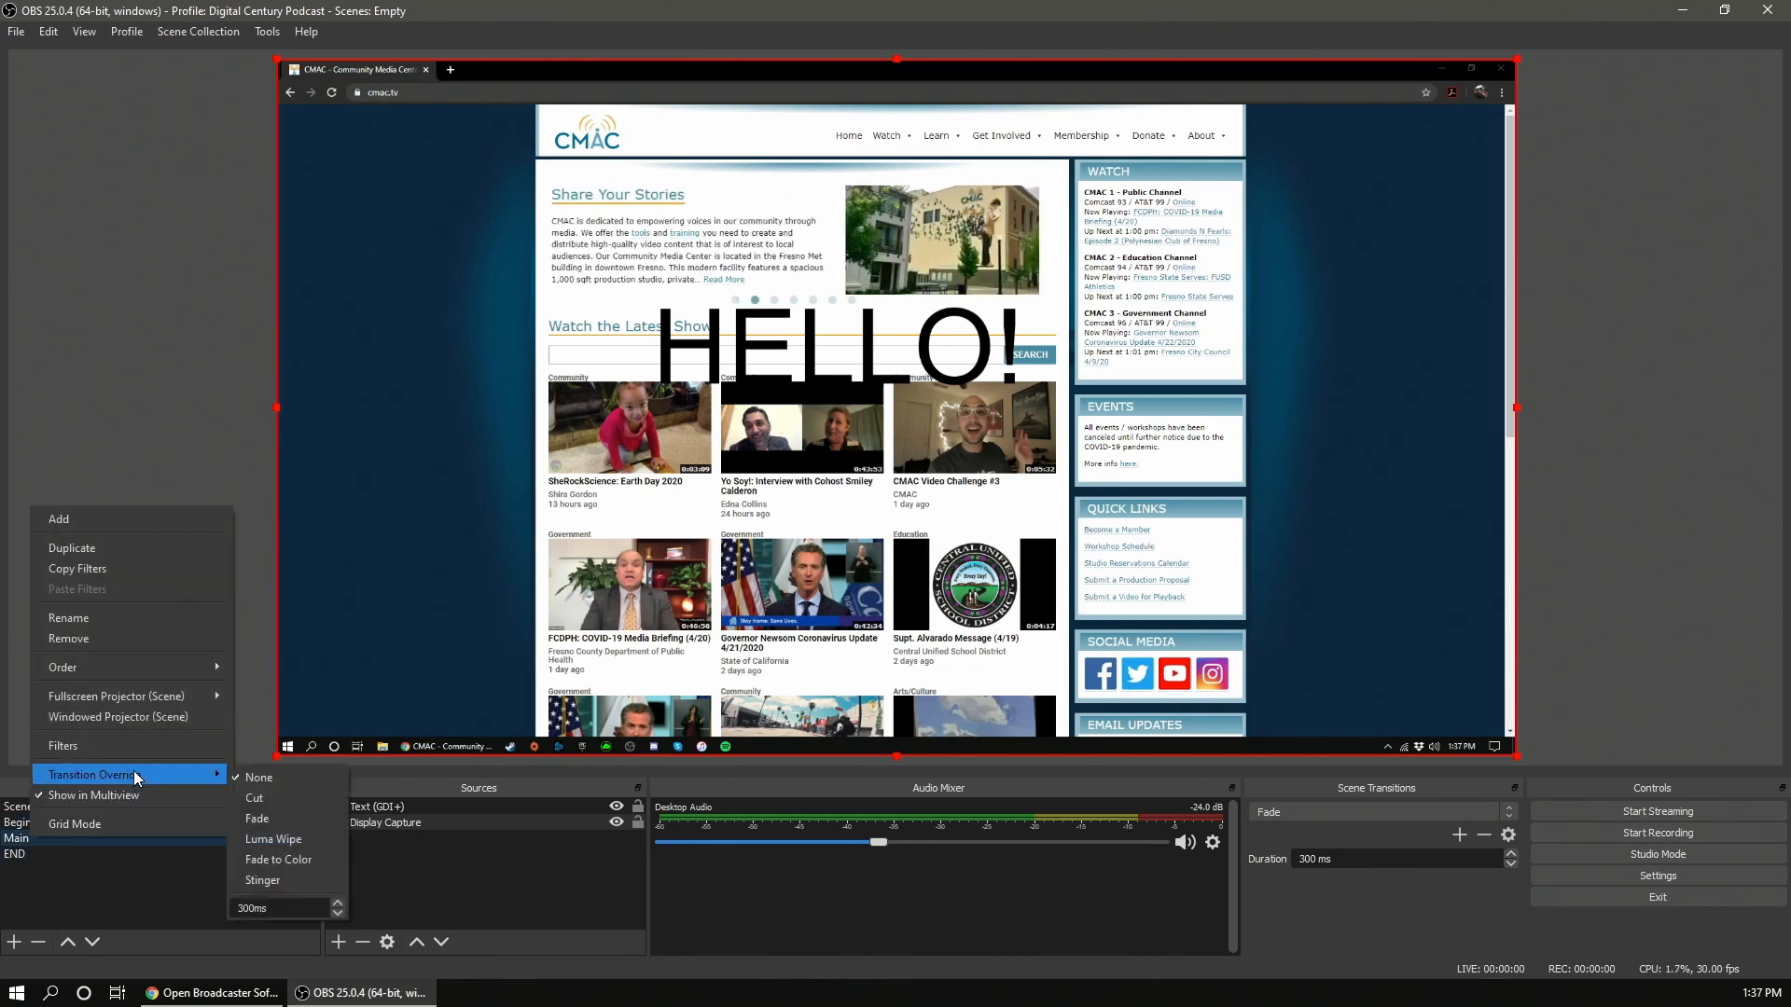
{"action": "left_click", "coordinate": [284, 823]}
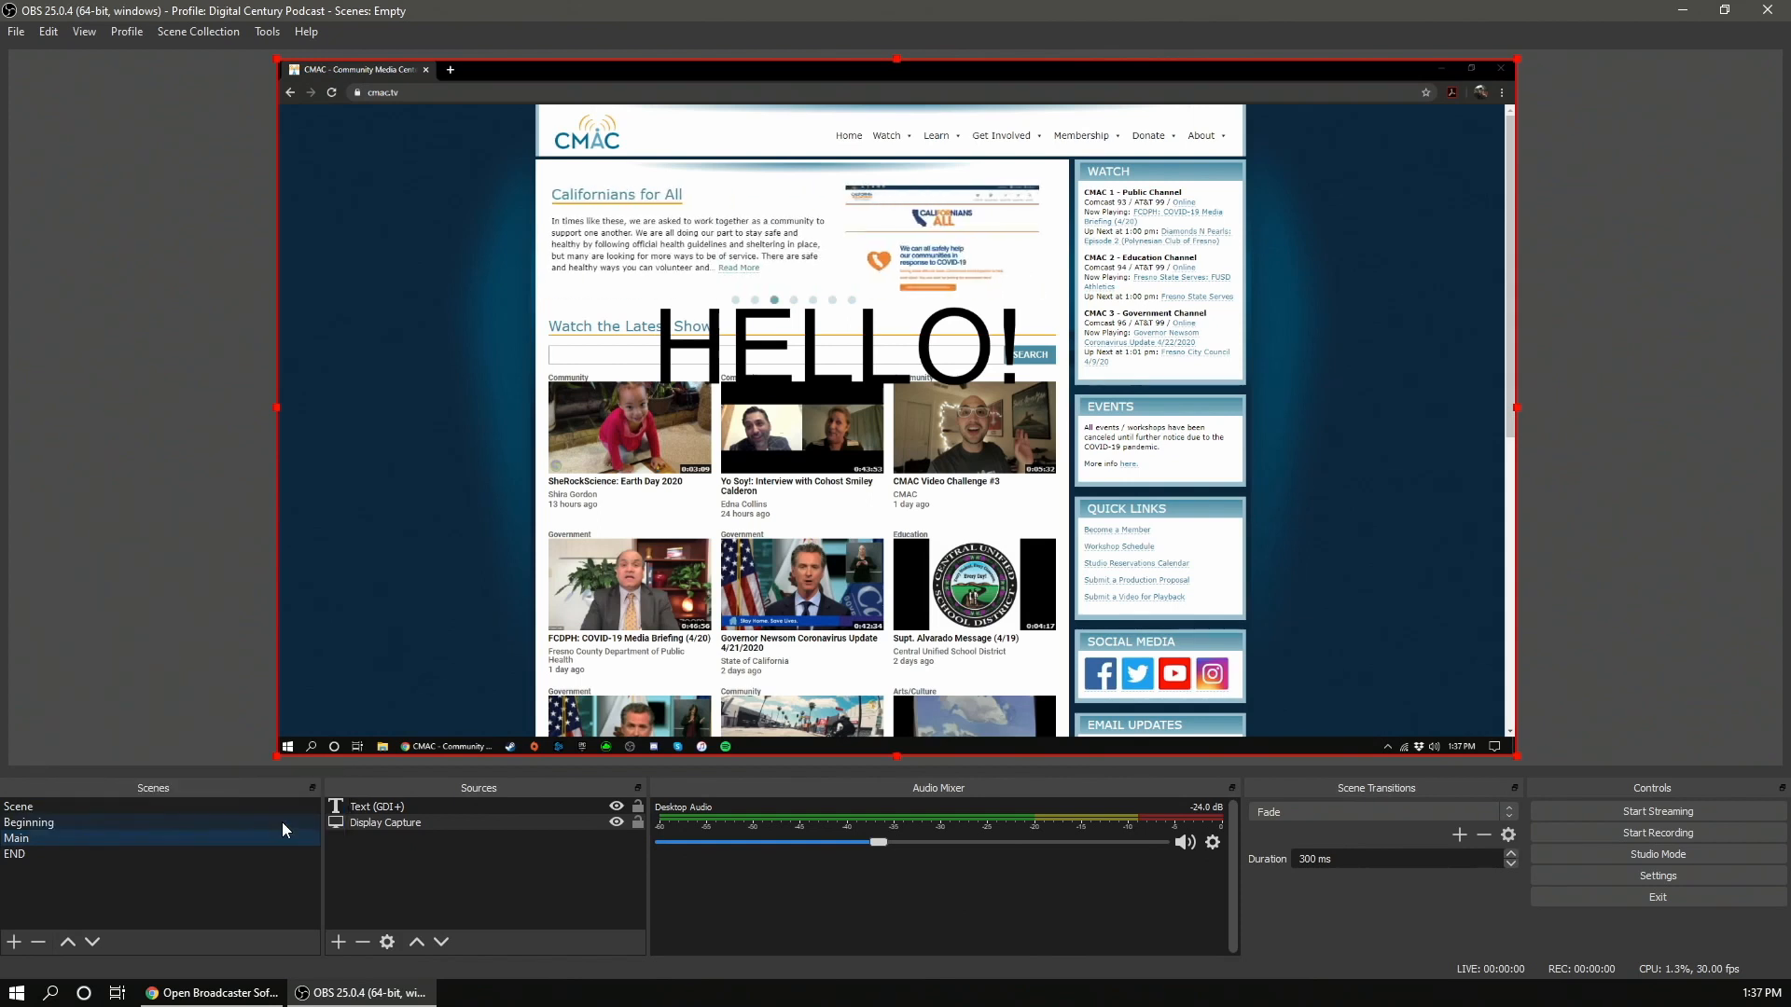
- Set the scene transition to Cut and switch between Beginning, Main and END to test the override
{"action": "left_click", "coordinate": [1483, 813]}
{"action": "left_click", "coordinate": [1446, 825]}
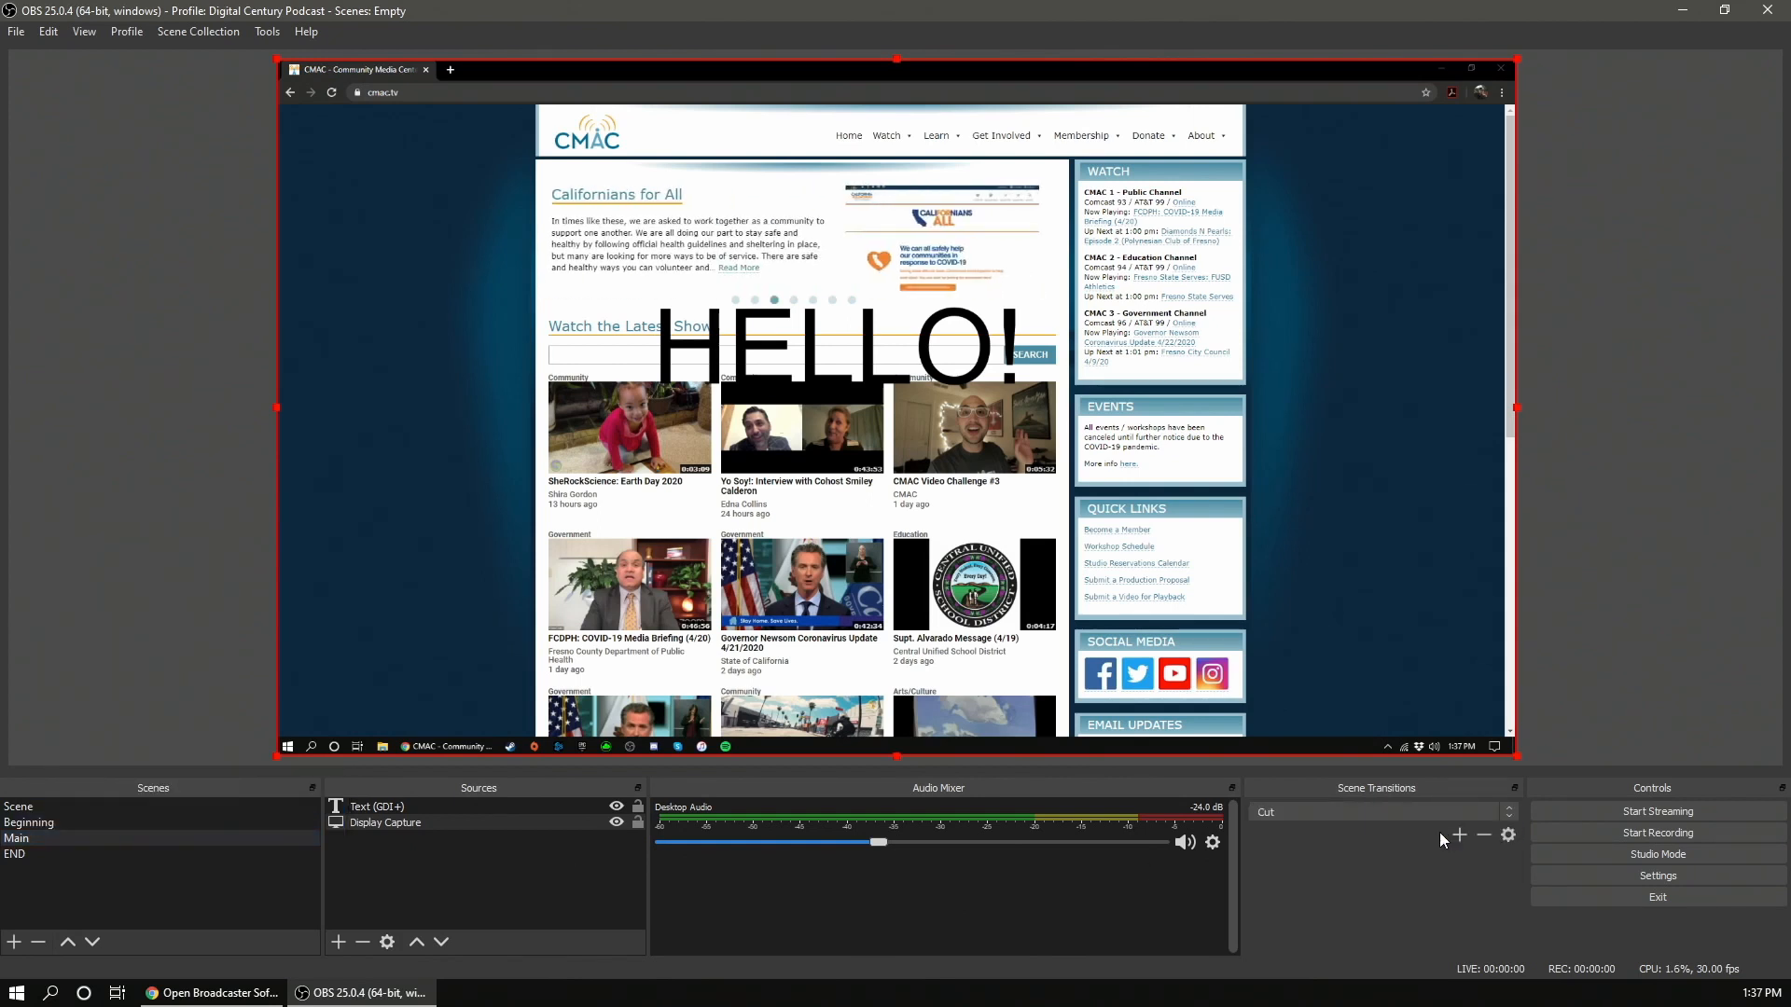
{"action": "left_click", "coordinate": [54, 824]}
{"action": "left_click", "coordinate": [43, 841]}
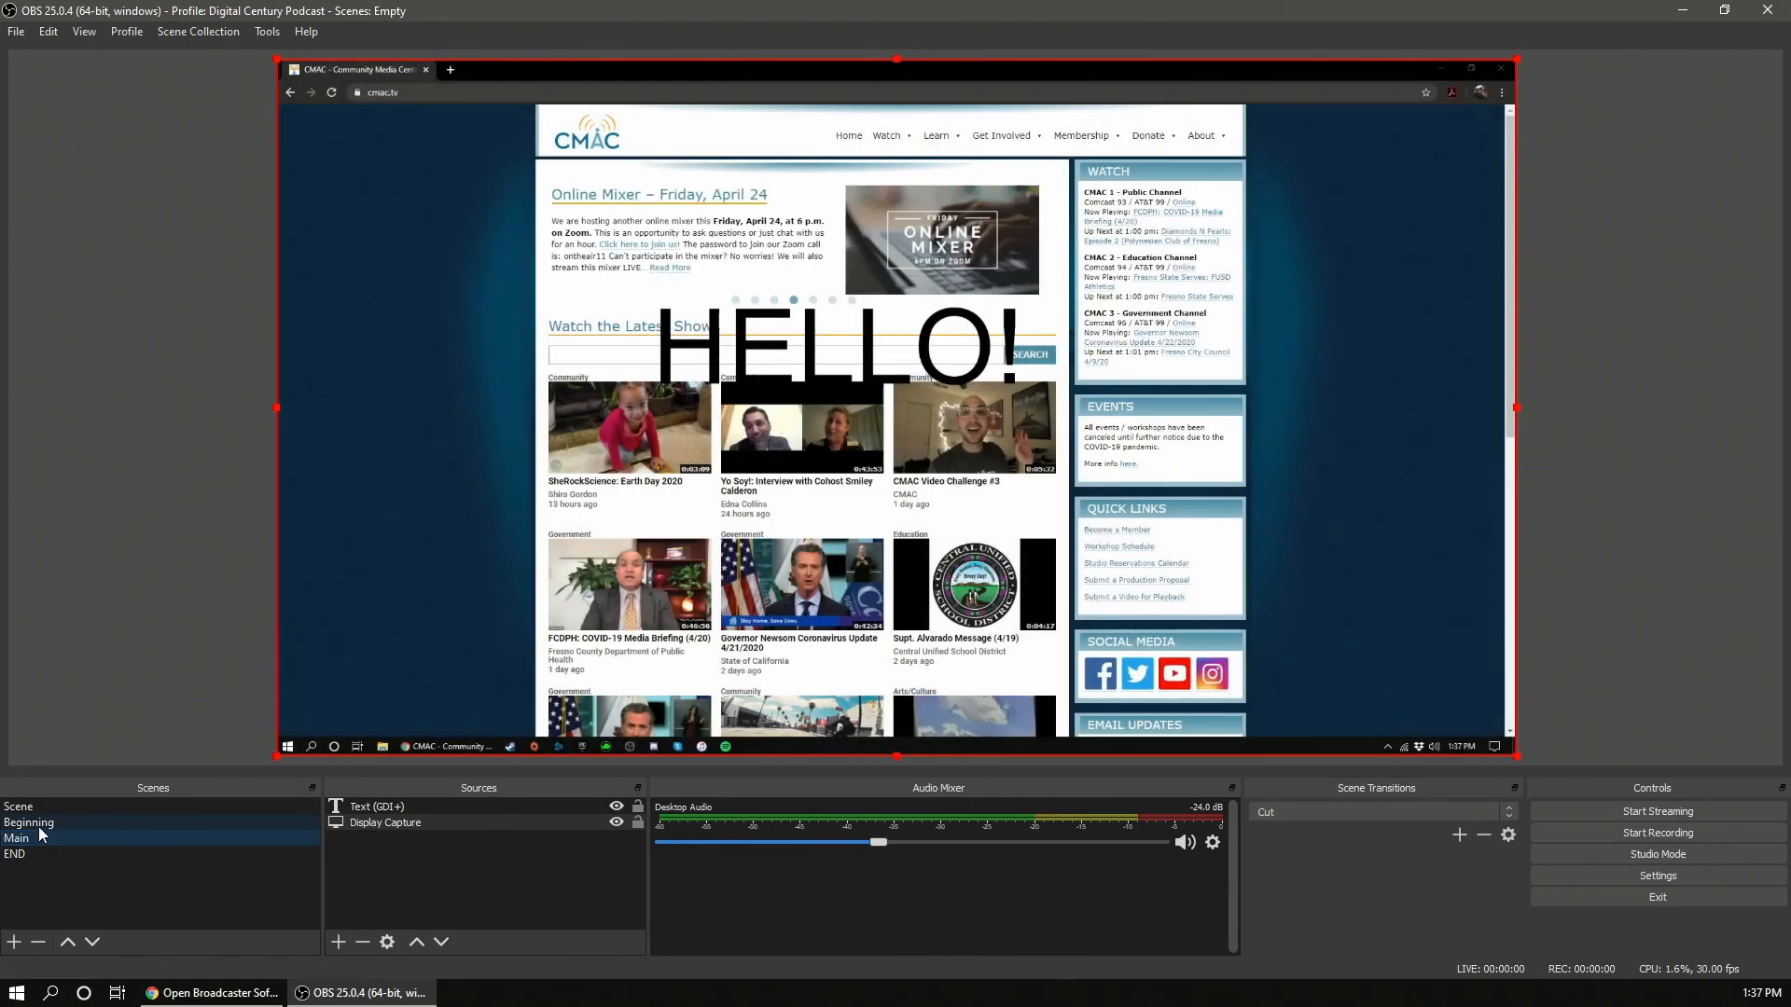
{"action": "left_click", "coordinate": [39, 825]}
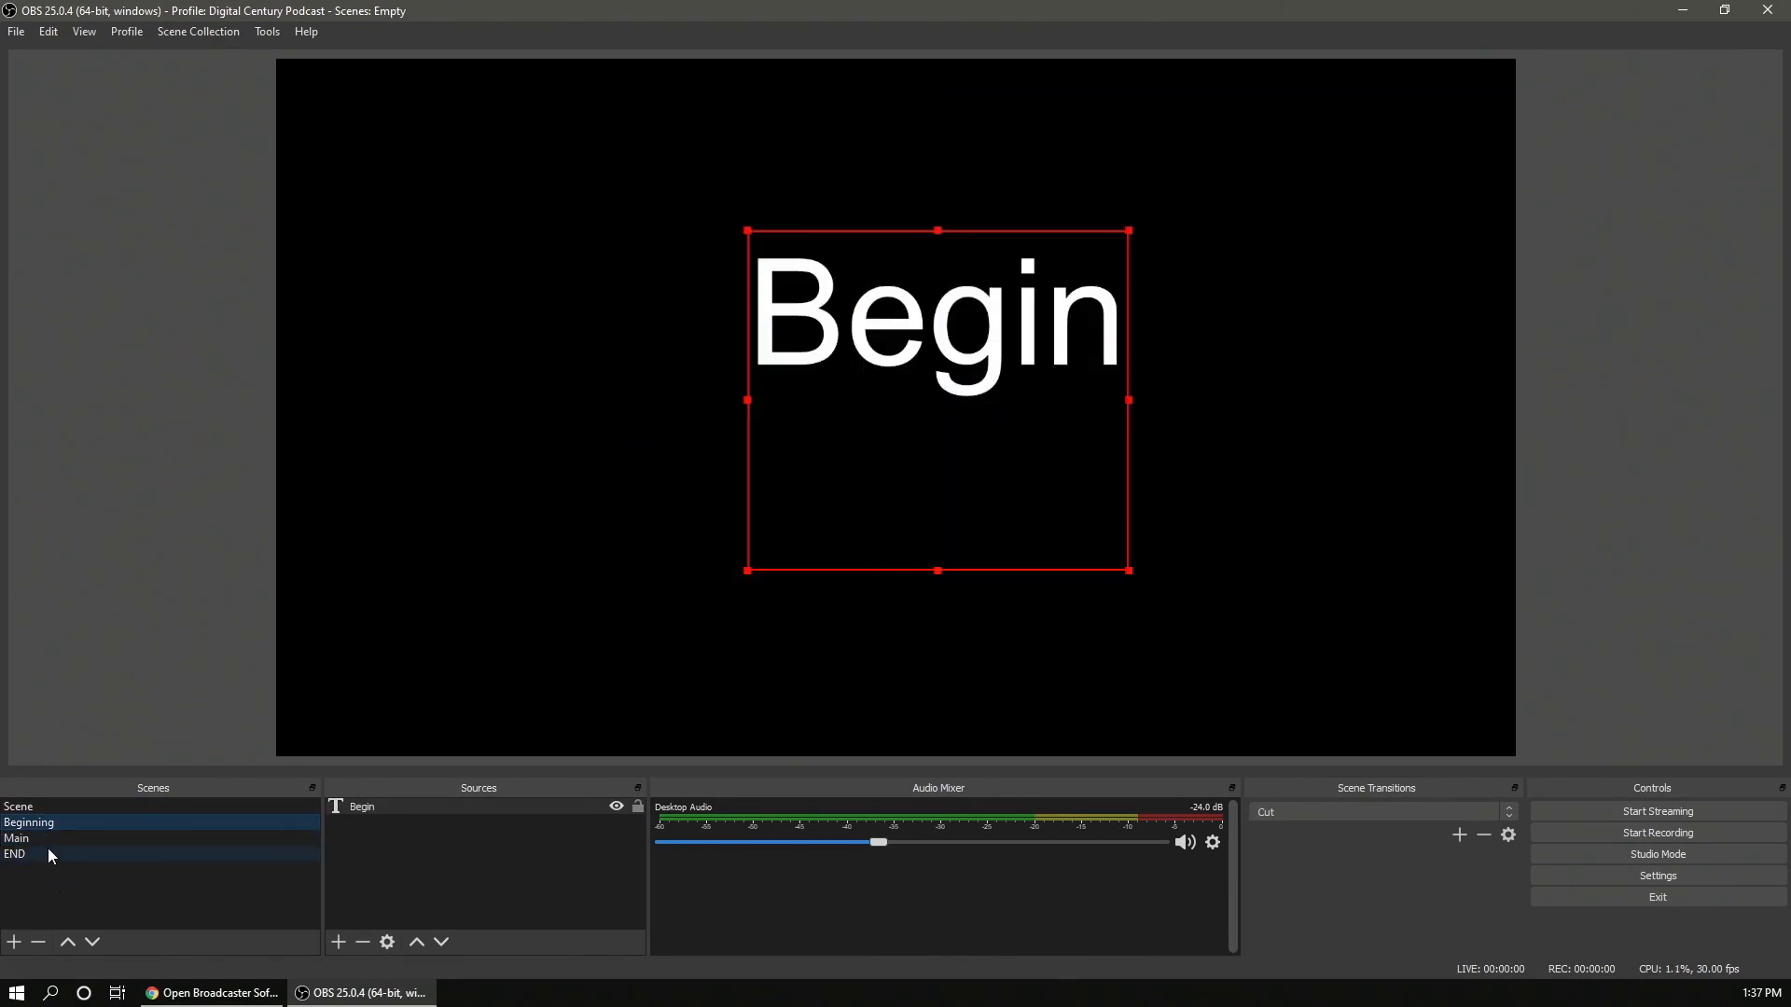
{"action": "left_click", "coordinate": [43, 841]}
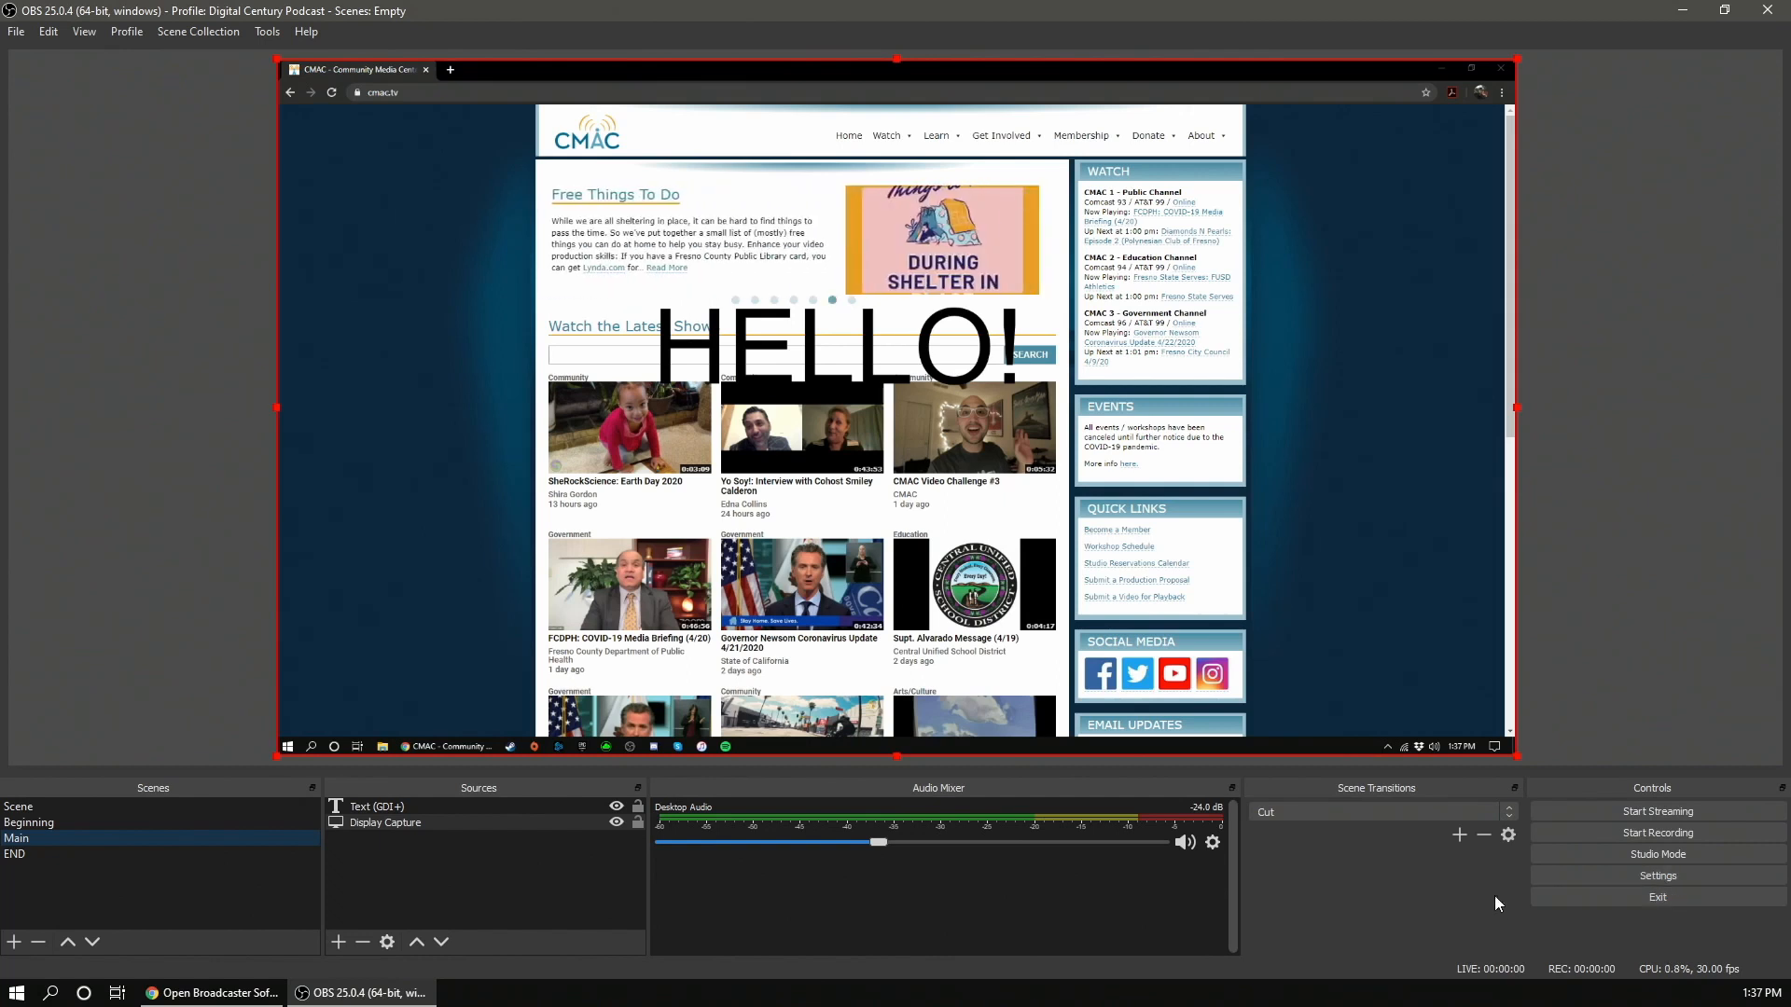
- Turn on Studio Mode, preview the Beginning scene and send it to program with Transition
{"action": "left_click", "coordinate": [1621, 856]}
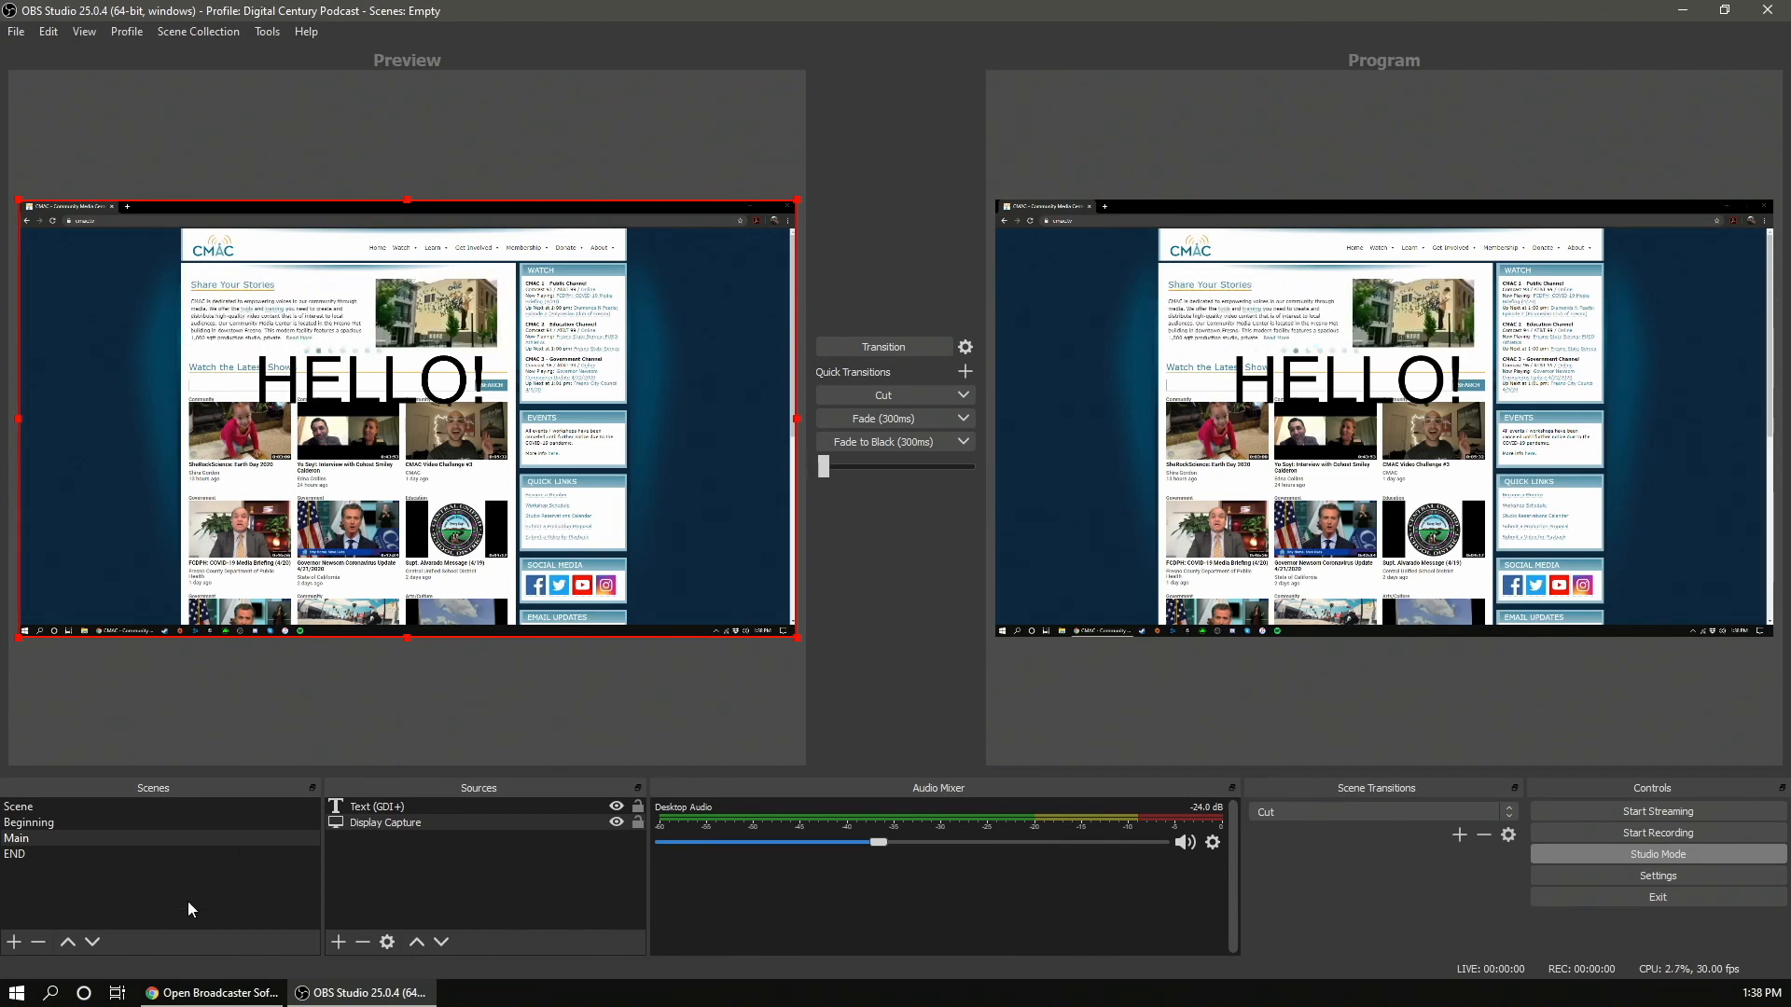
{"action": "left_click", "coordinate": [63, 822]}
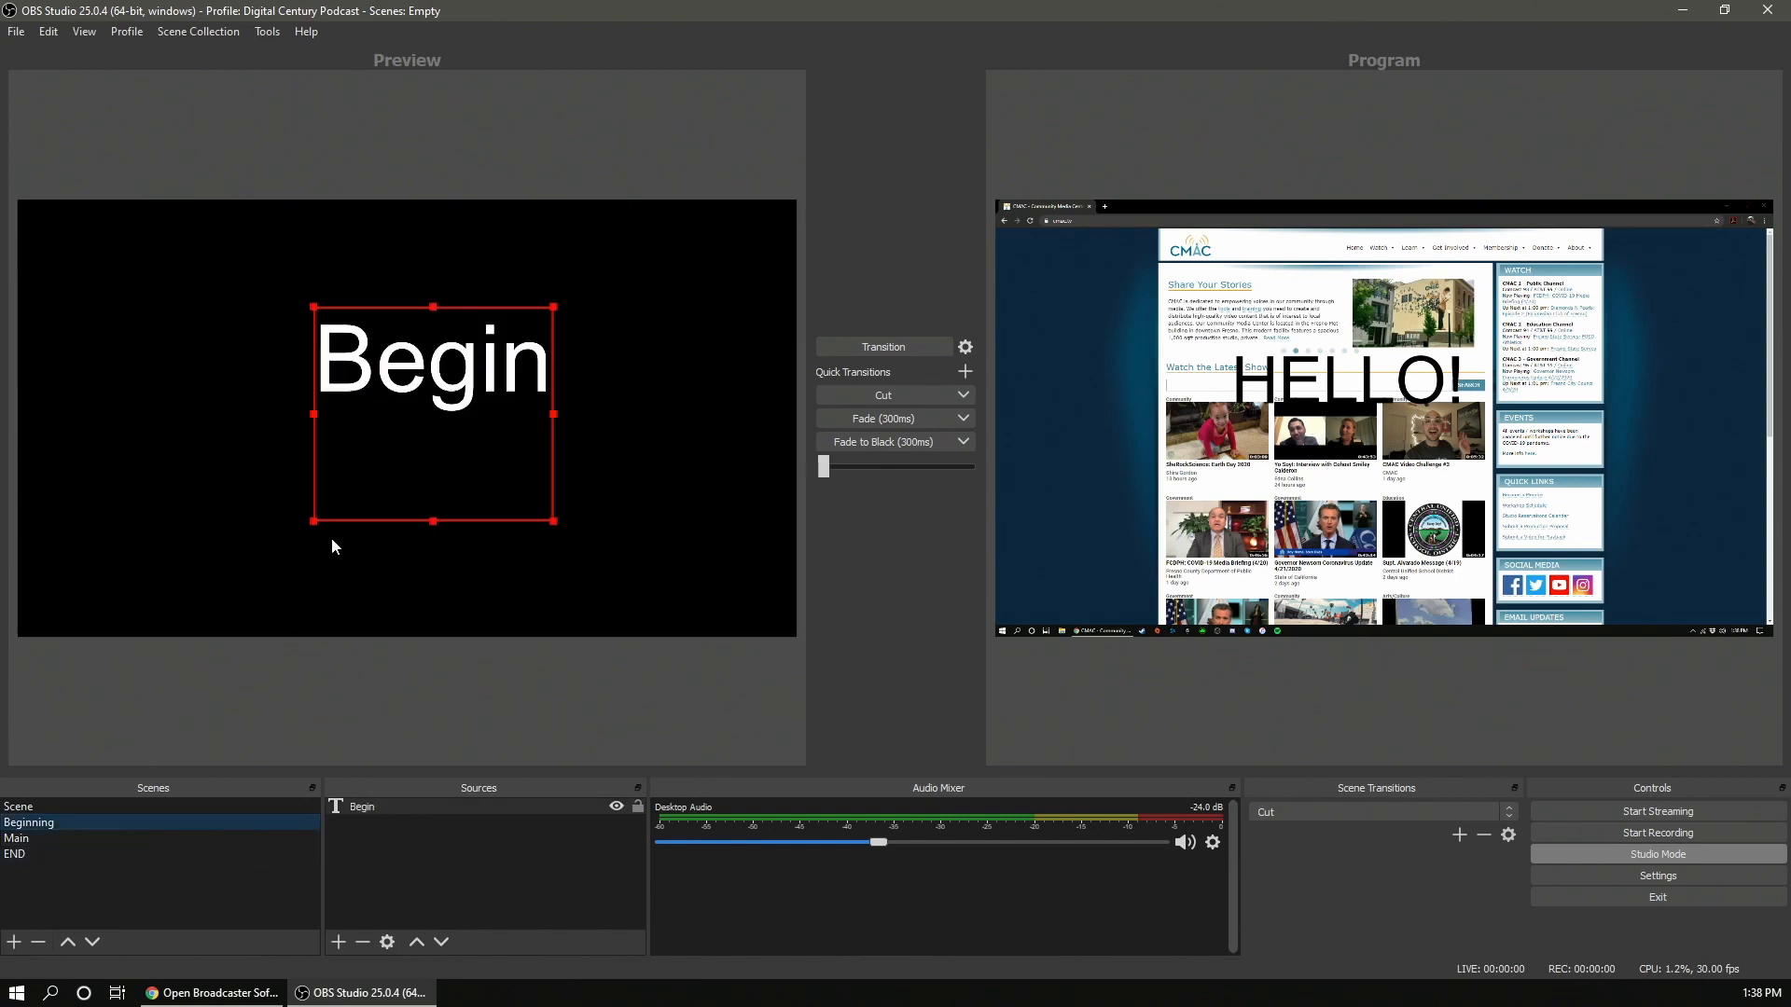
{"action": "left_click", "coordinate": [873, 348]}
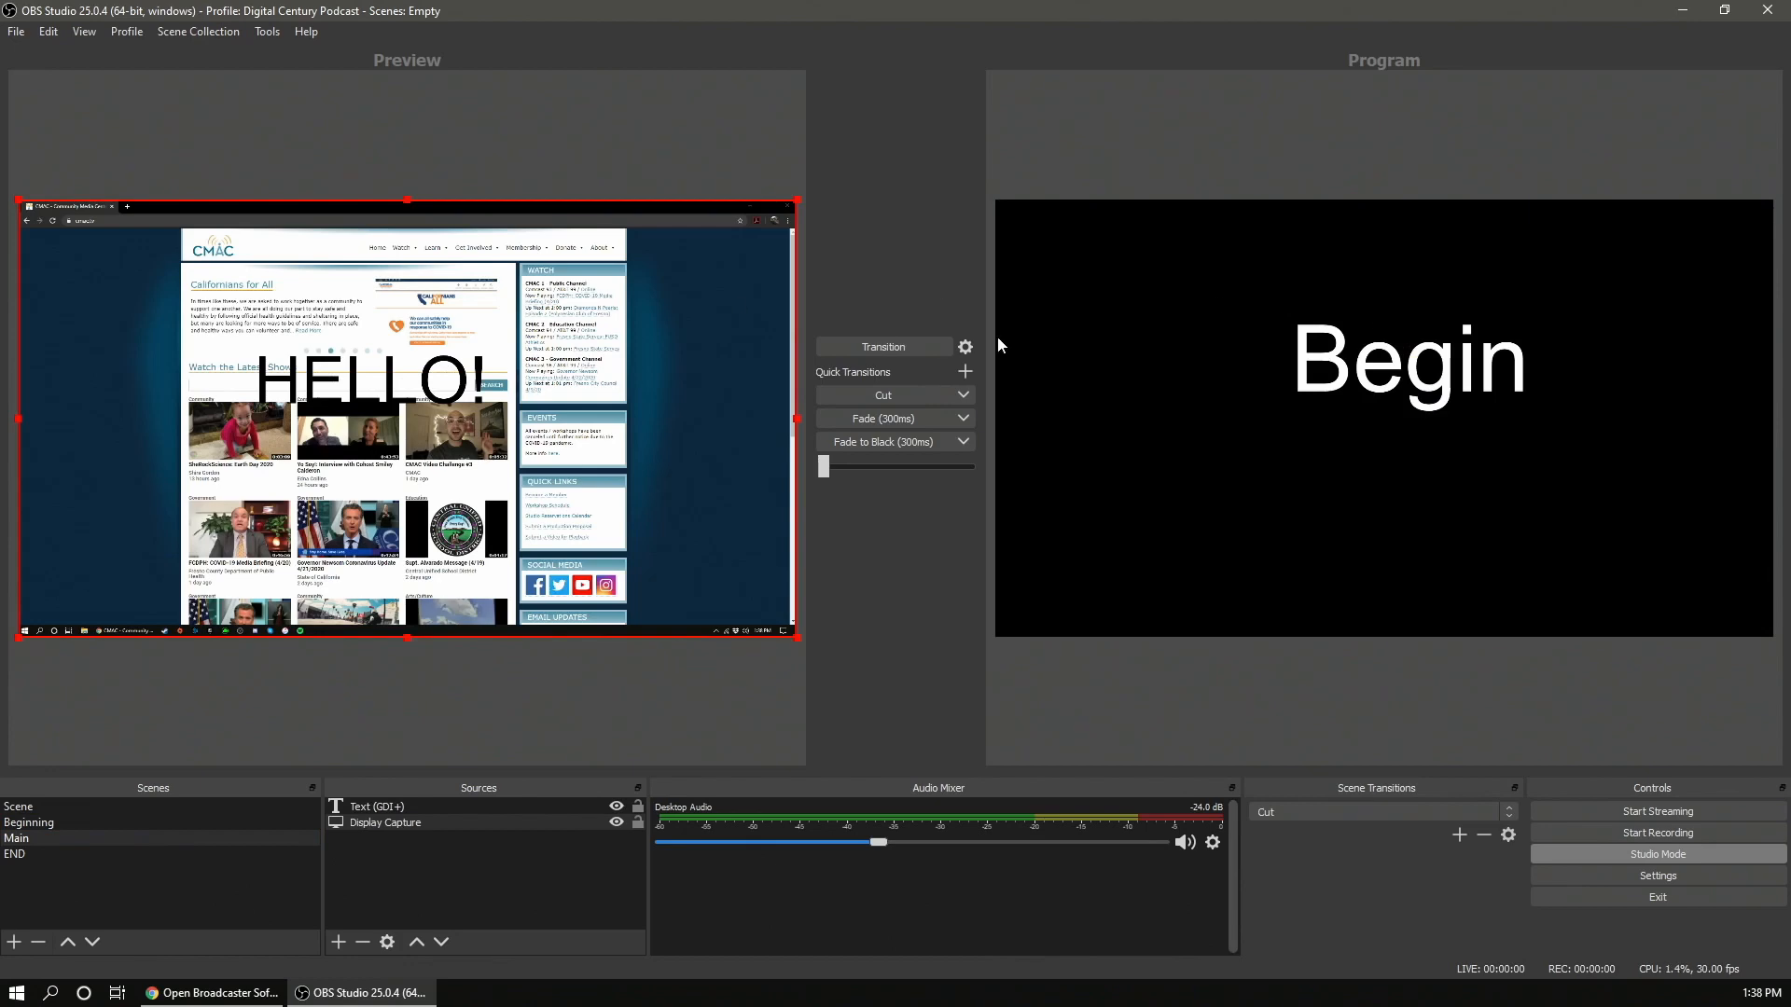
{"action": "left_click", "coordinate": [924, 347]}
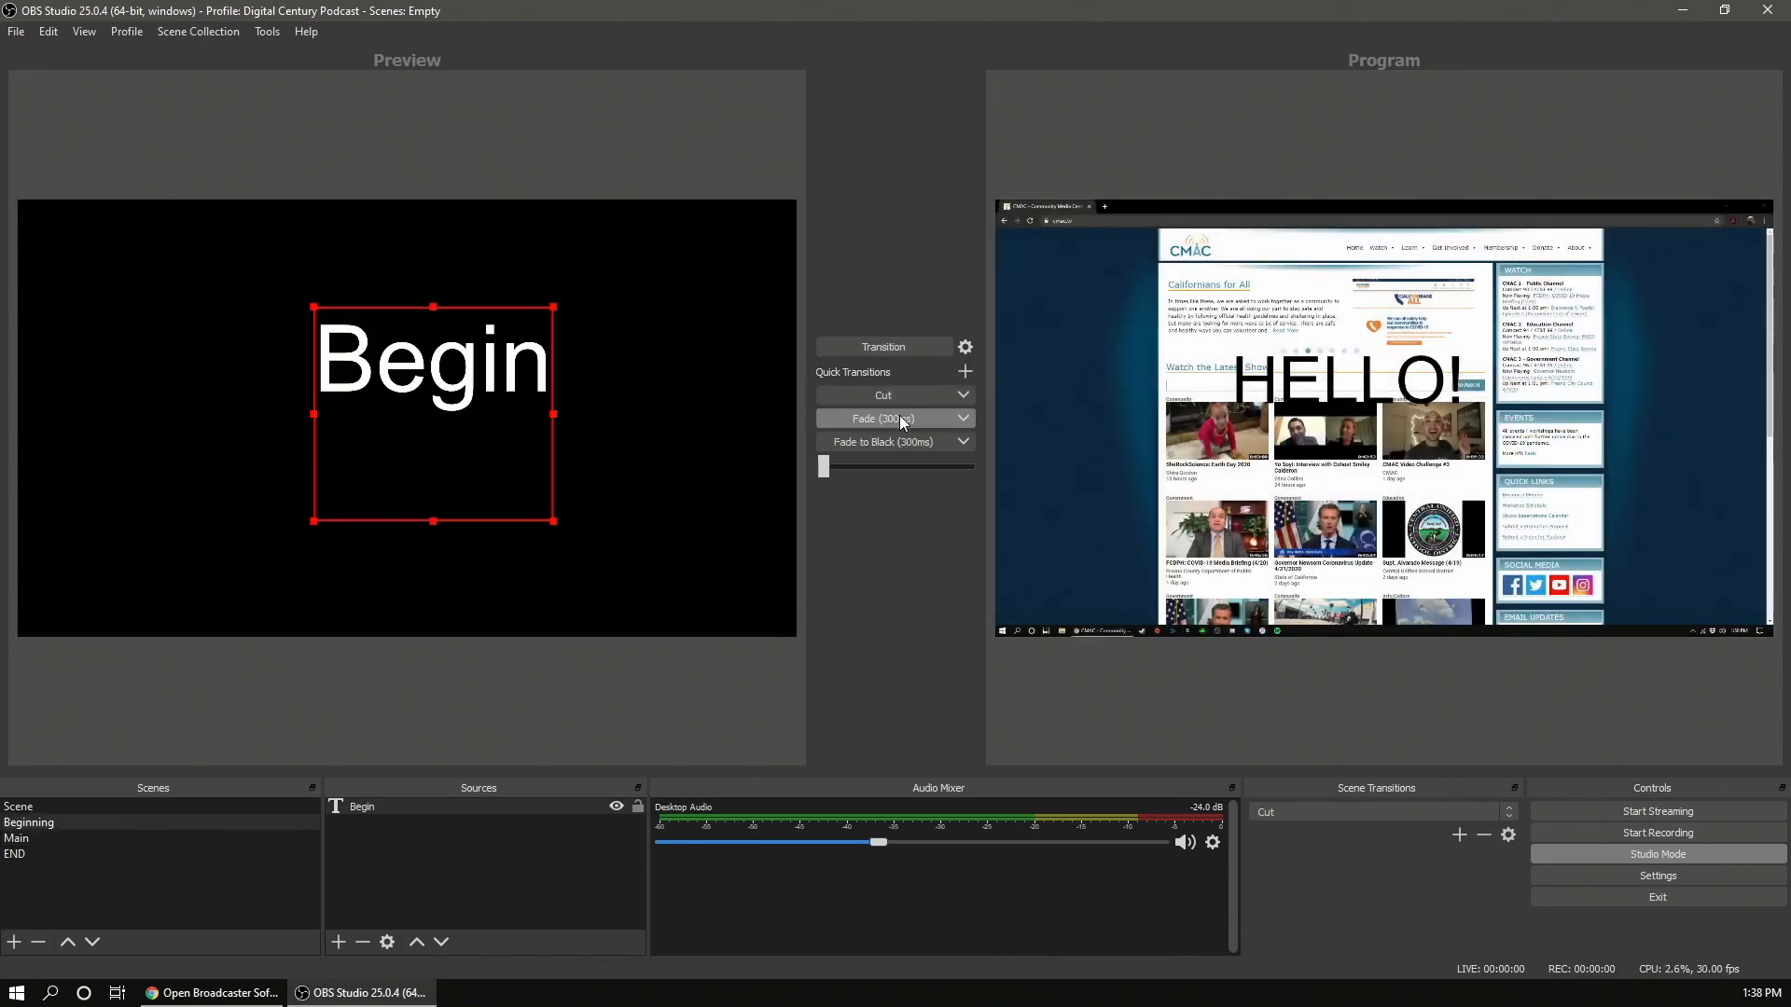
- Transition between preview and program scenes using the Fade (300ms) quick transition and the T-bar
{"action": "left_click", "coordinate": [906, 420]}
{"action": "left_click", "coordinate": [906, 420]}
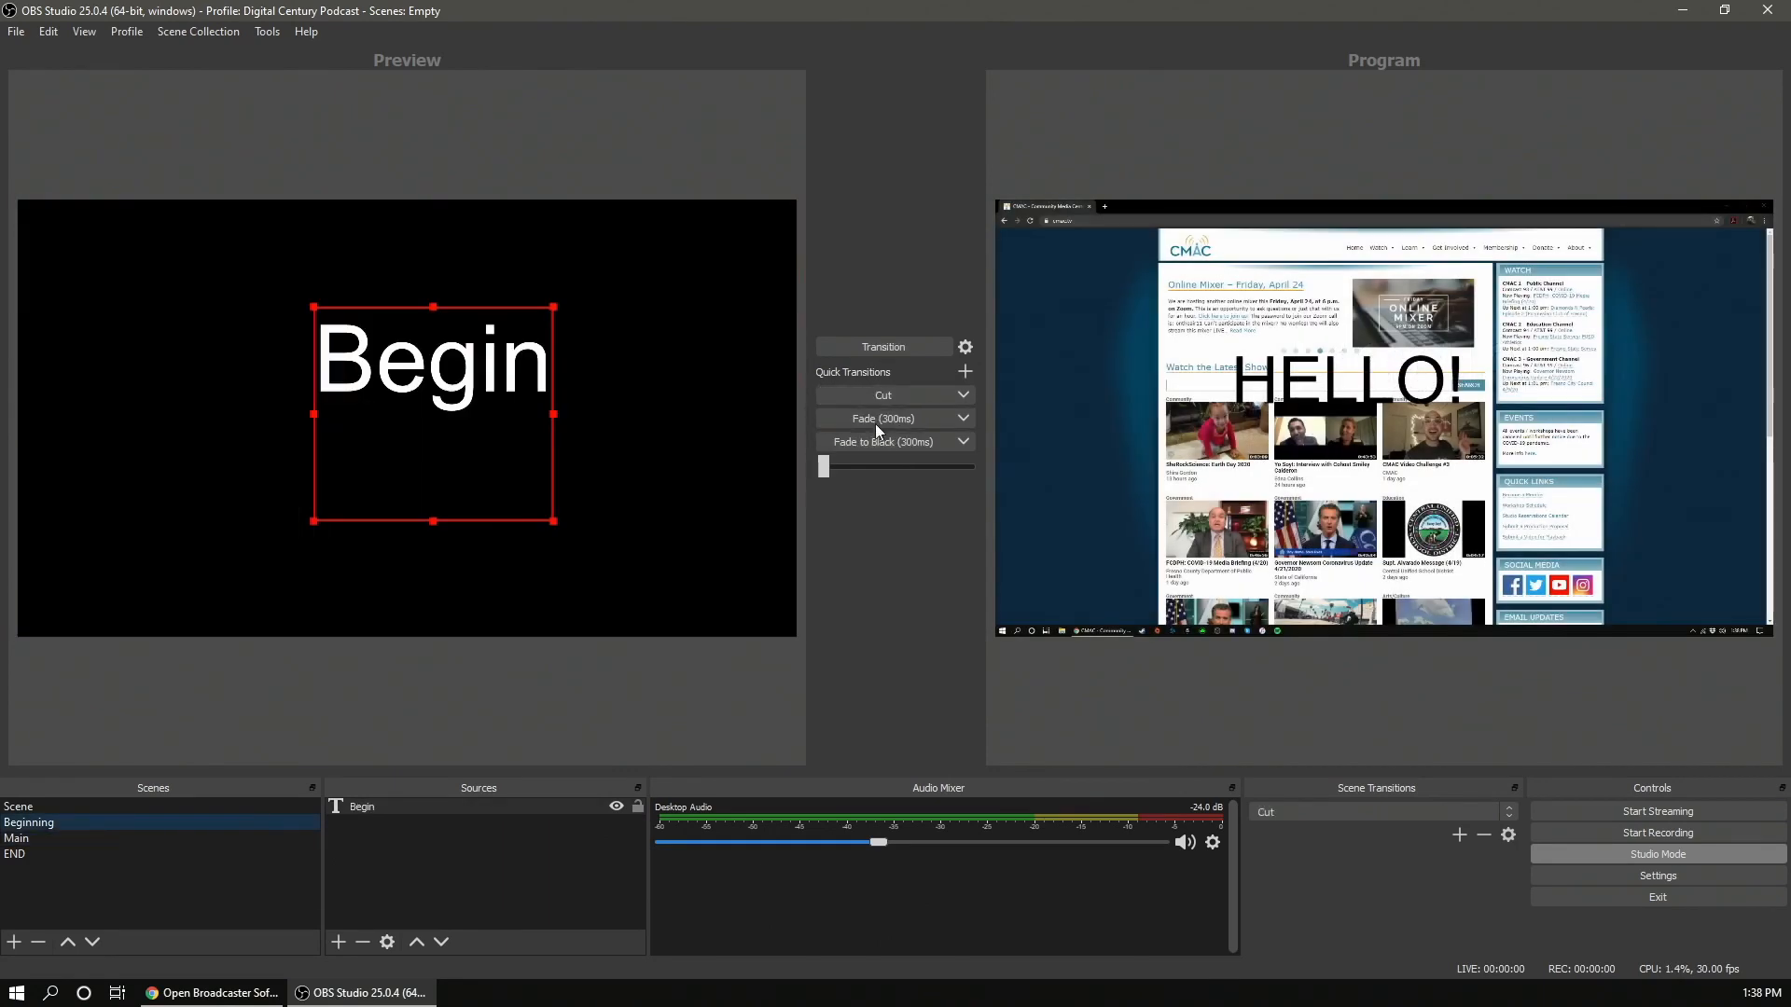
{"action": "left_click", "coordinate": [964, 422]}
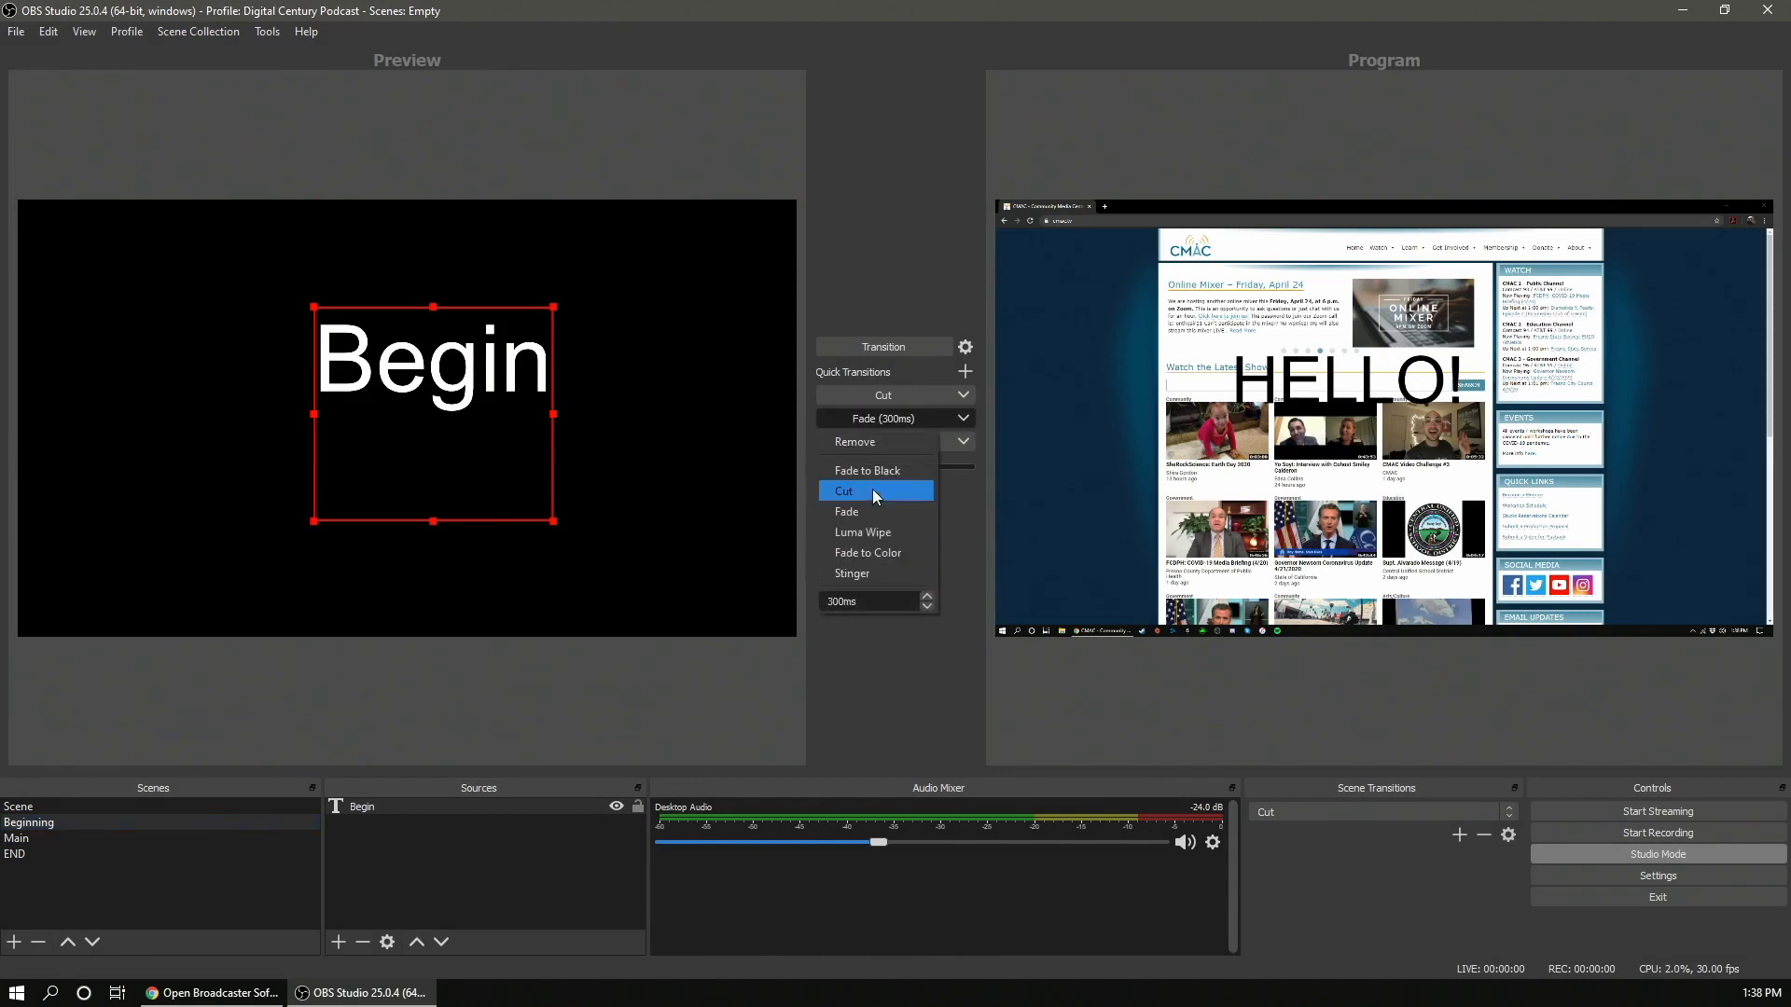
{"action": "left_click", "coordinate": [962, 421]}
{"action": "left_click_drag", "start_coordinate": [825, 468], "coordinate": [1128, 466]}
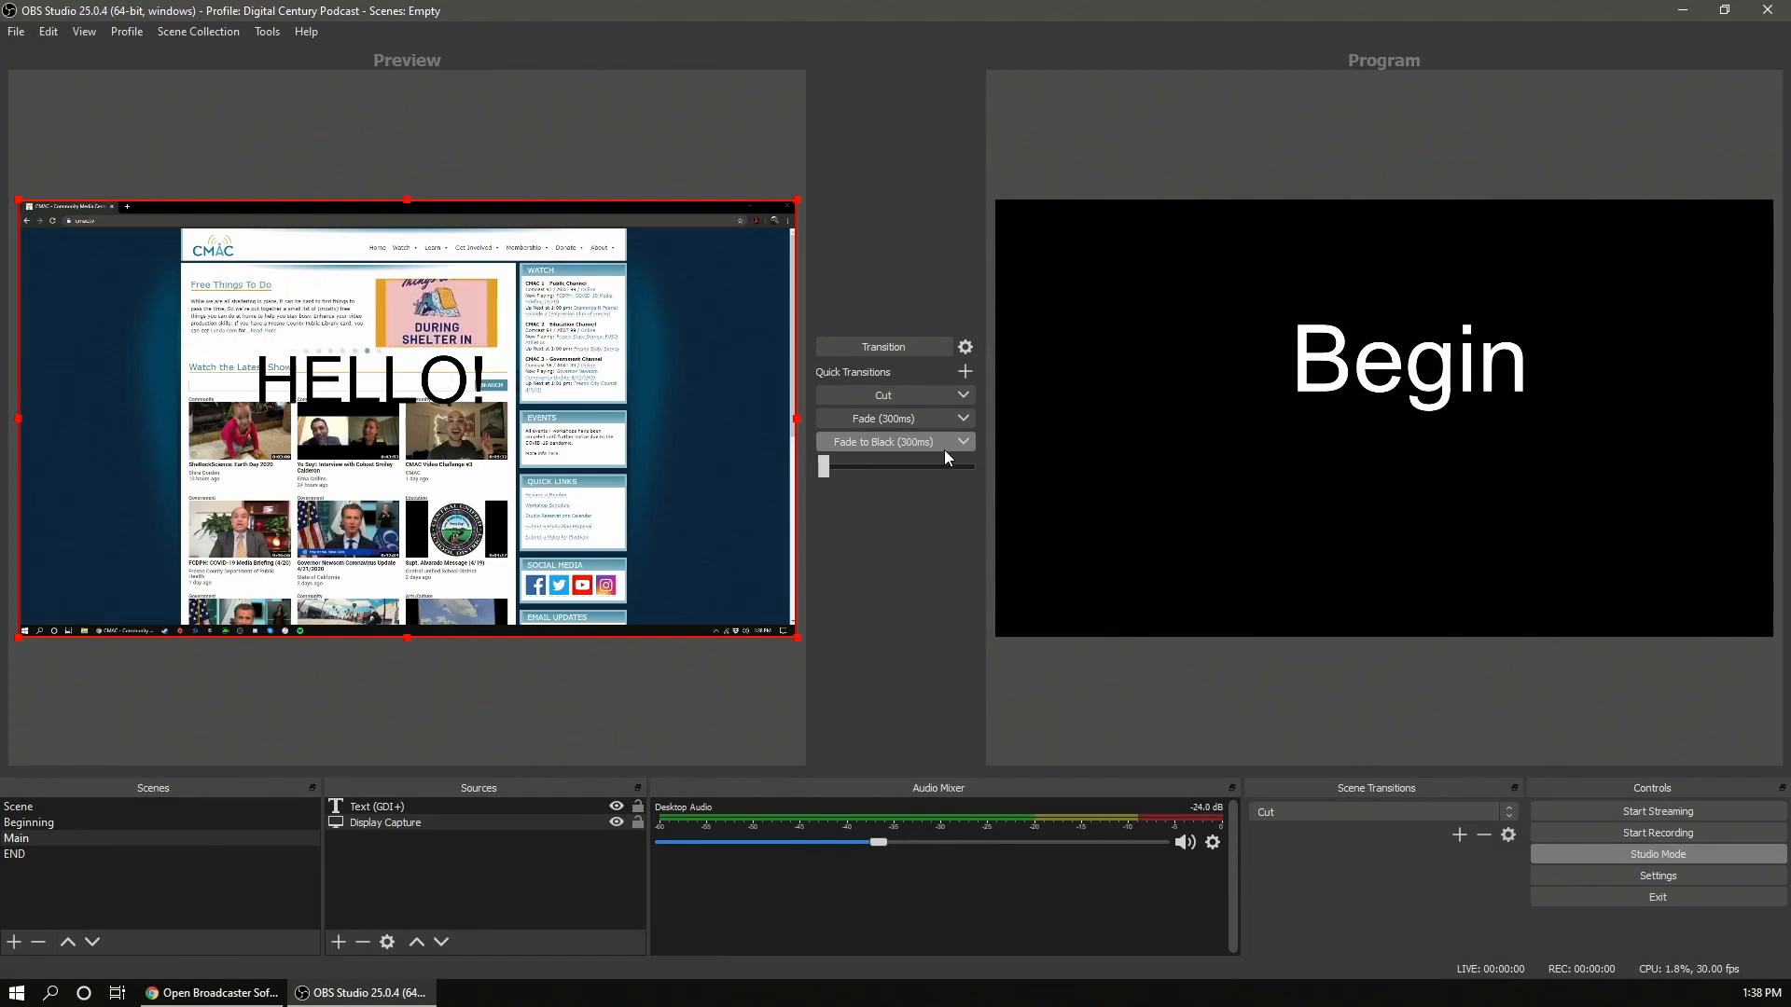
- Preview the END scene, send it to program with Transition, then fade program to black with the Fade to Black quick transition
{"action": "left_click", "coordinate": [18, 853]}
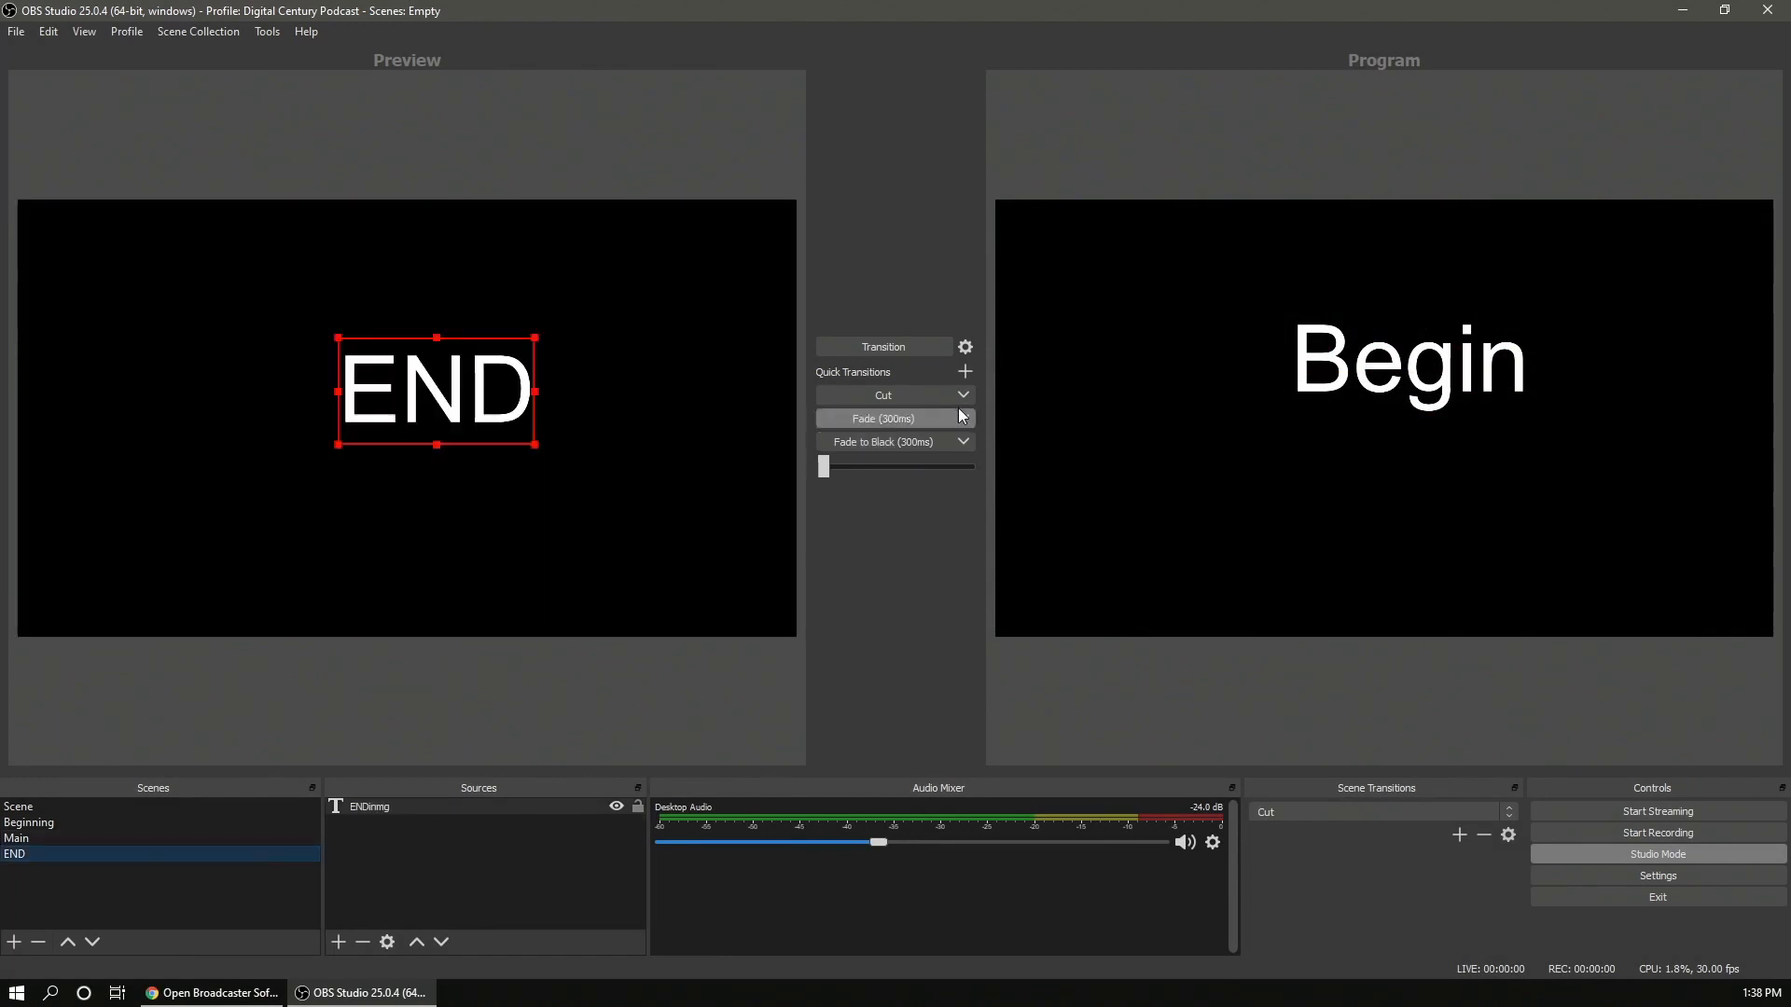
{"action": "left_click", "coordinate": [921, 348]}
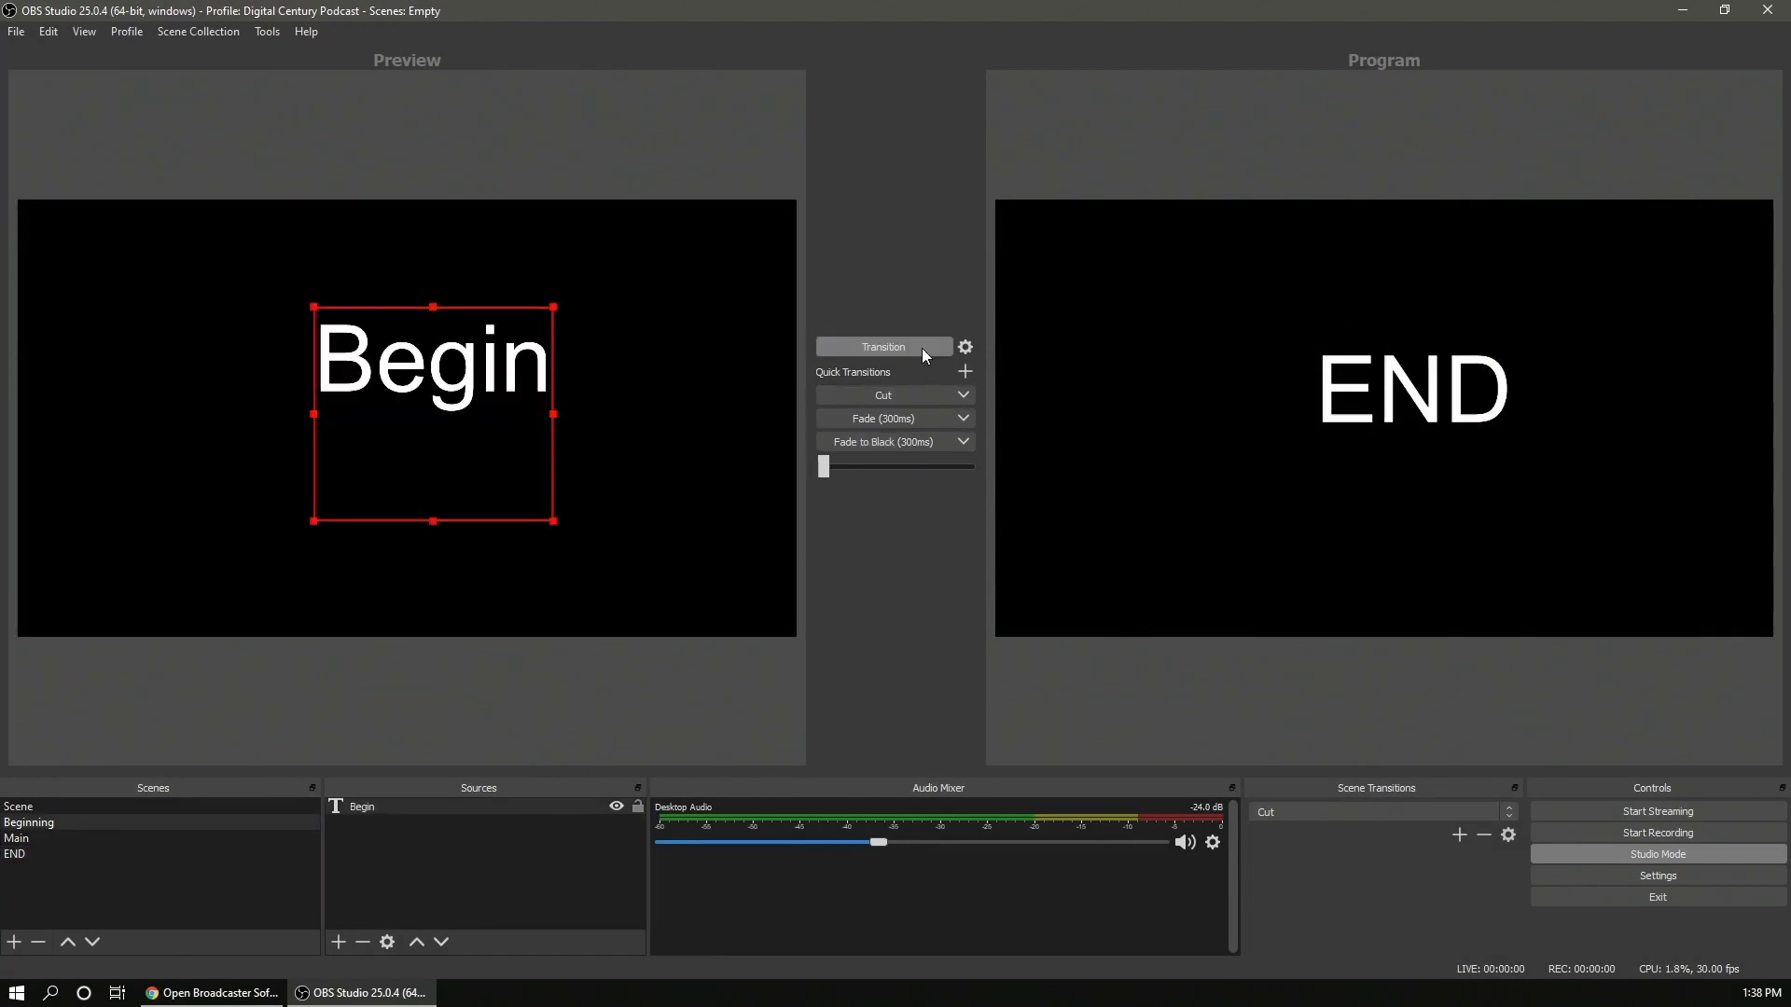
{"action": "left_click", "coordinate": [843, 440]}
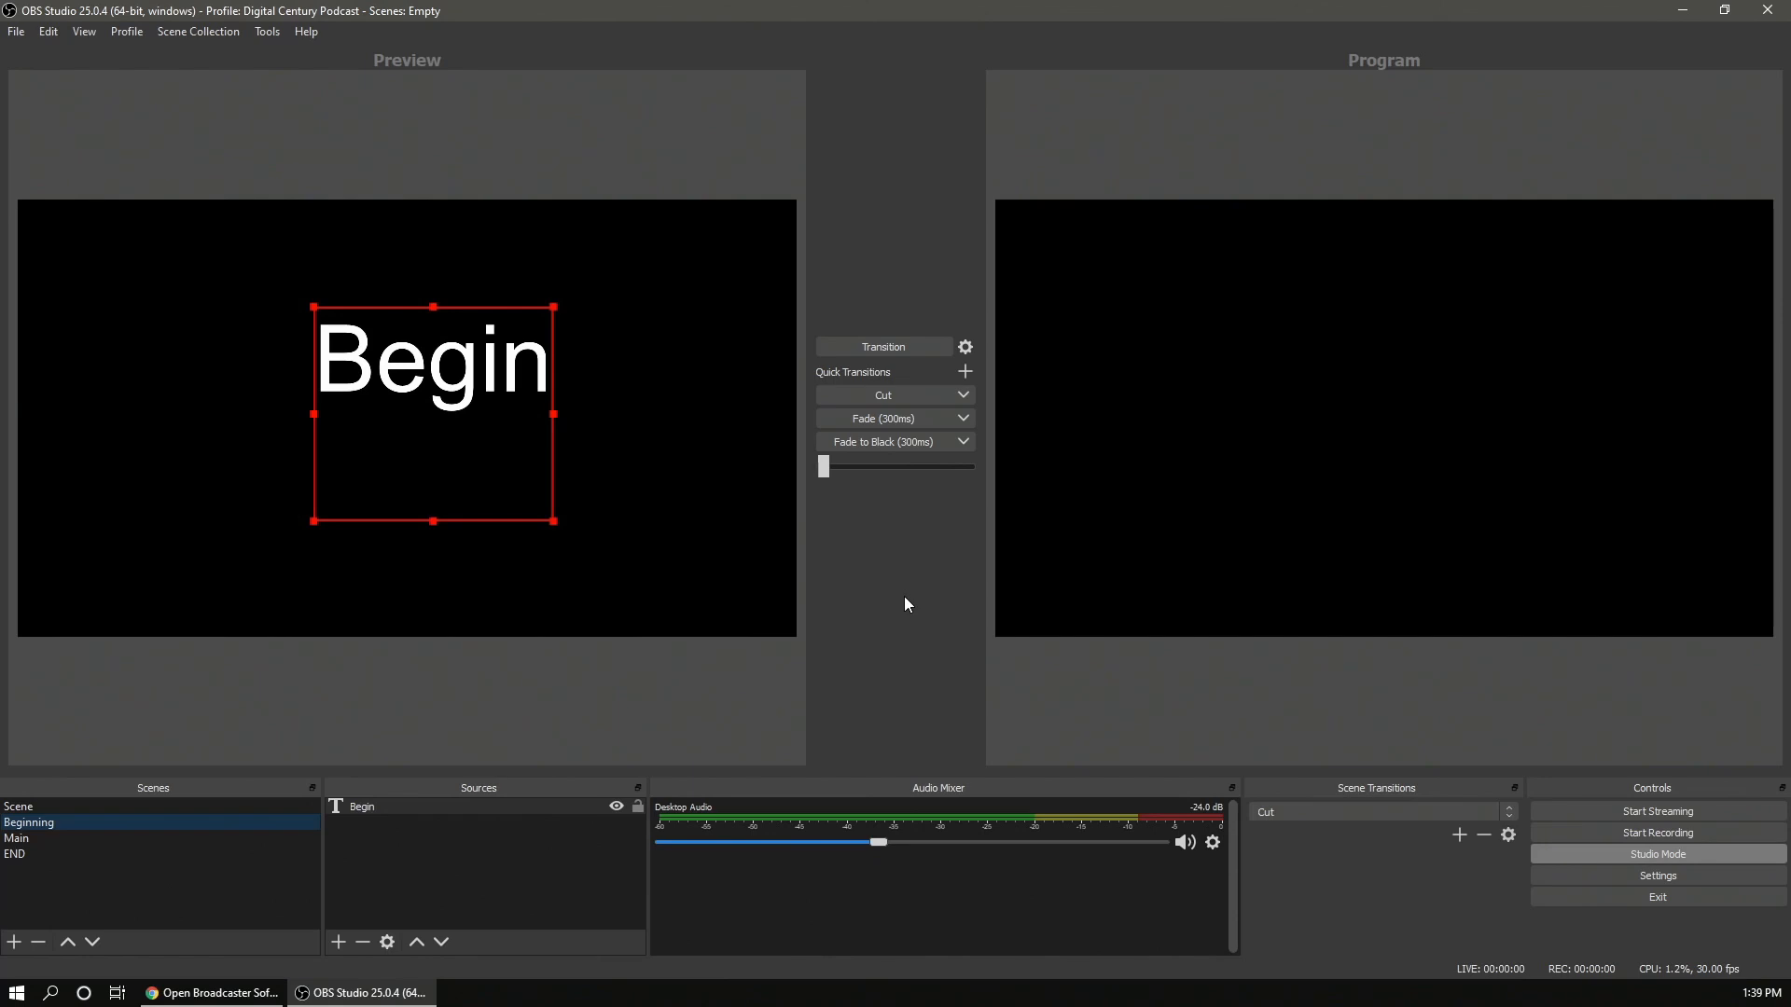
- Cut the Main scene to program with the Cut quick transition and load Main back into preview
{"action": "left_click", "coordinate": [42, 836]}
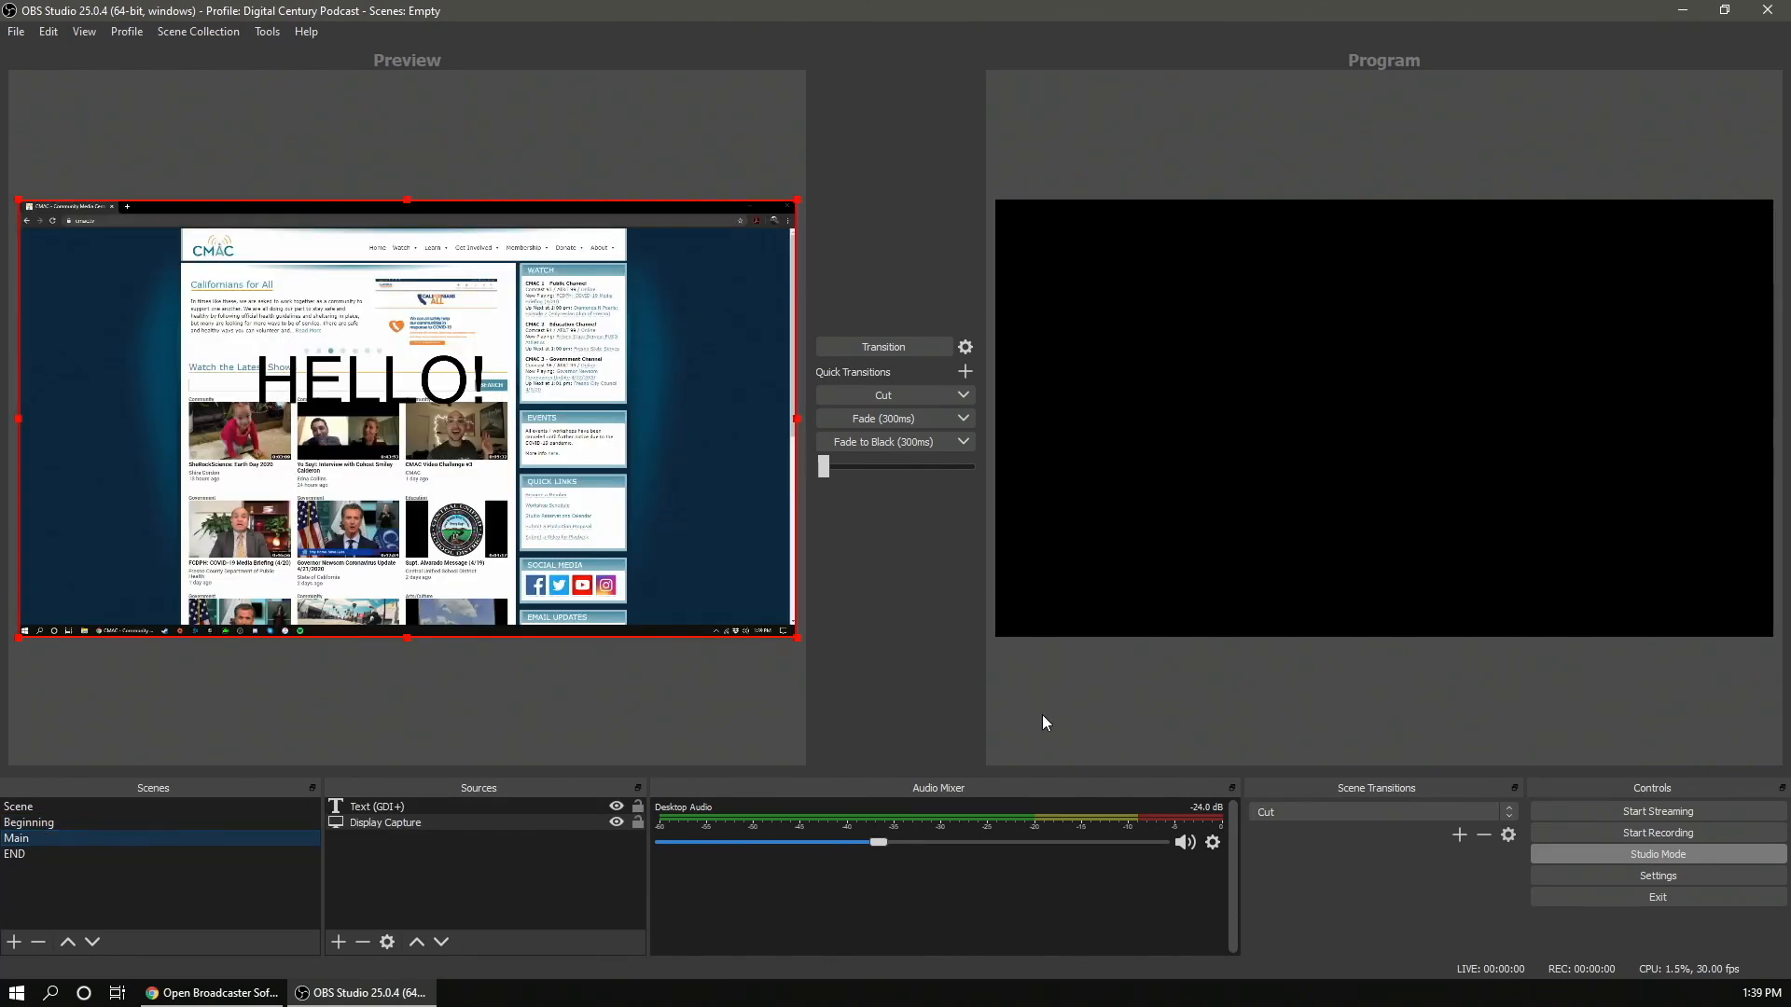
{"action": "left_click", "coordinate": [922, 395]}
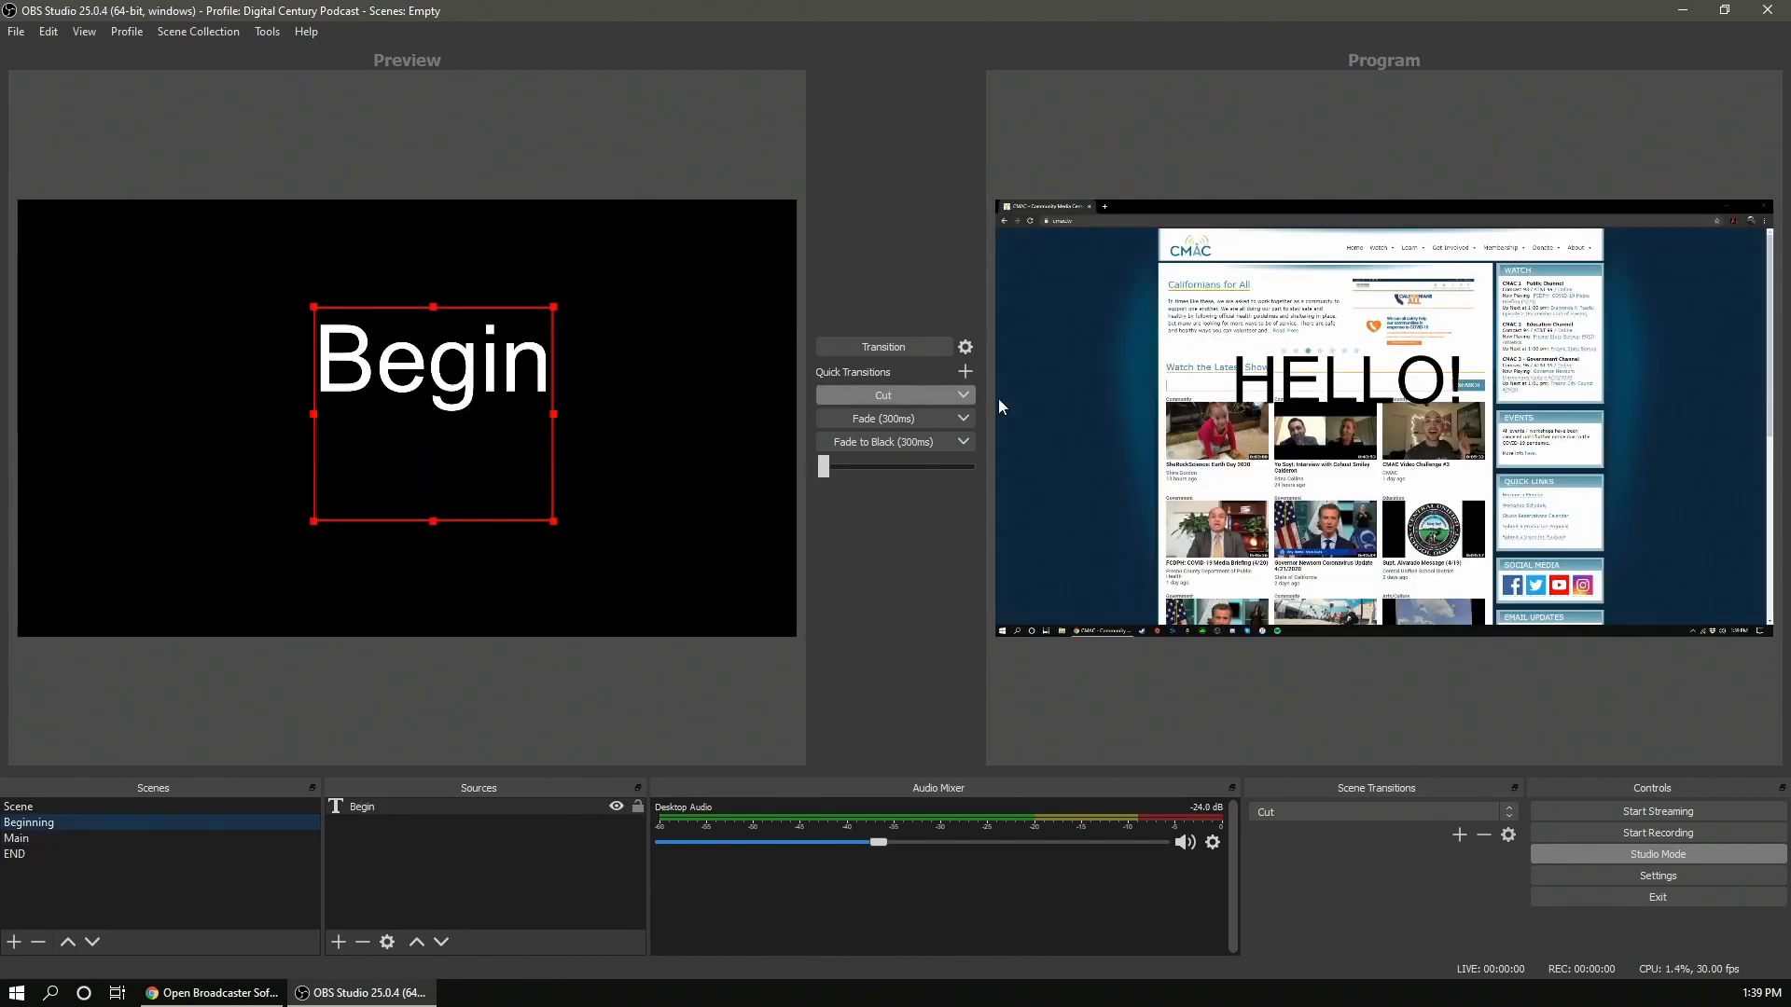
{"action": "left_click", "coordinate": [26, 843]}
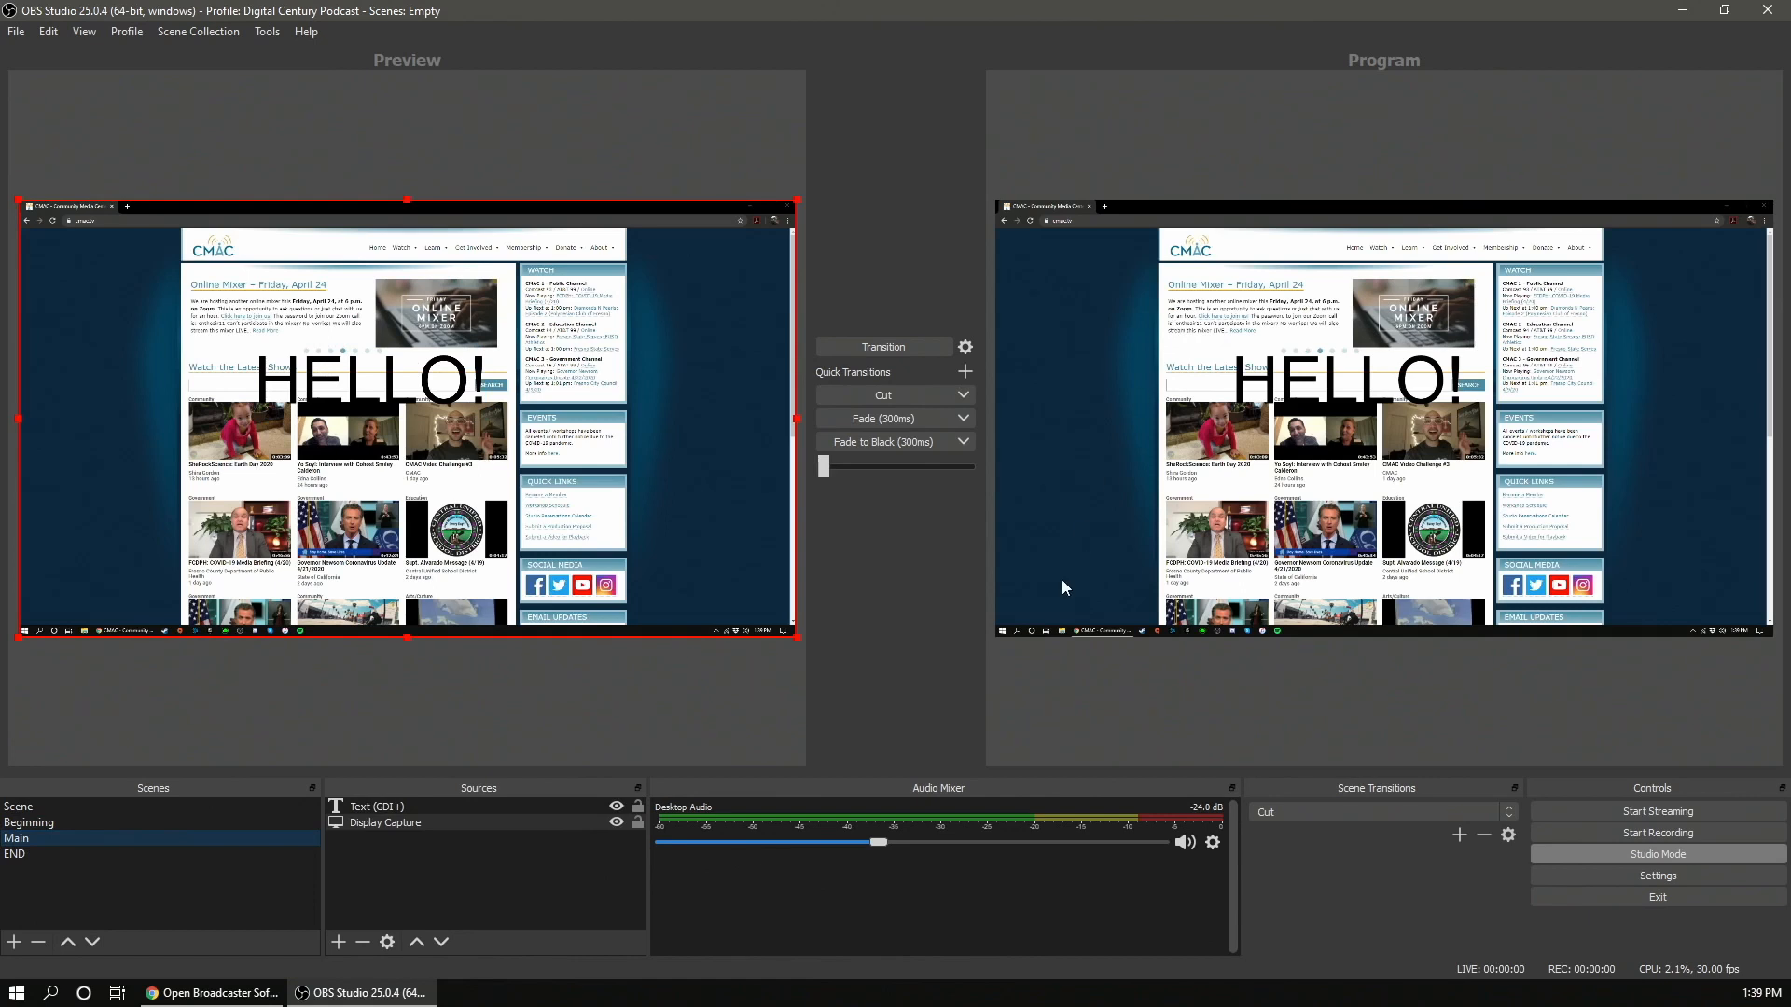
- Hide the HELLO text in Main's preview and push the change live with the Fade (300ms) quick transition
{"action": "left_click", "coordinate": [616, 808]}
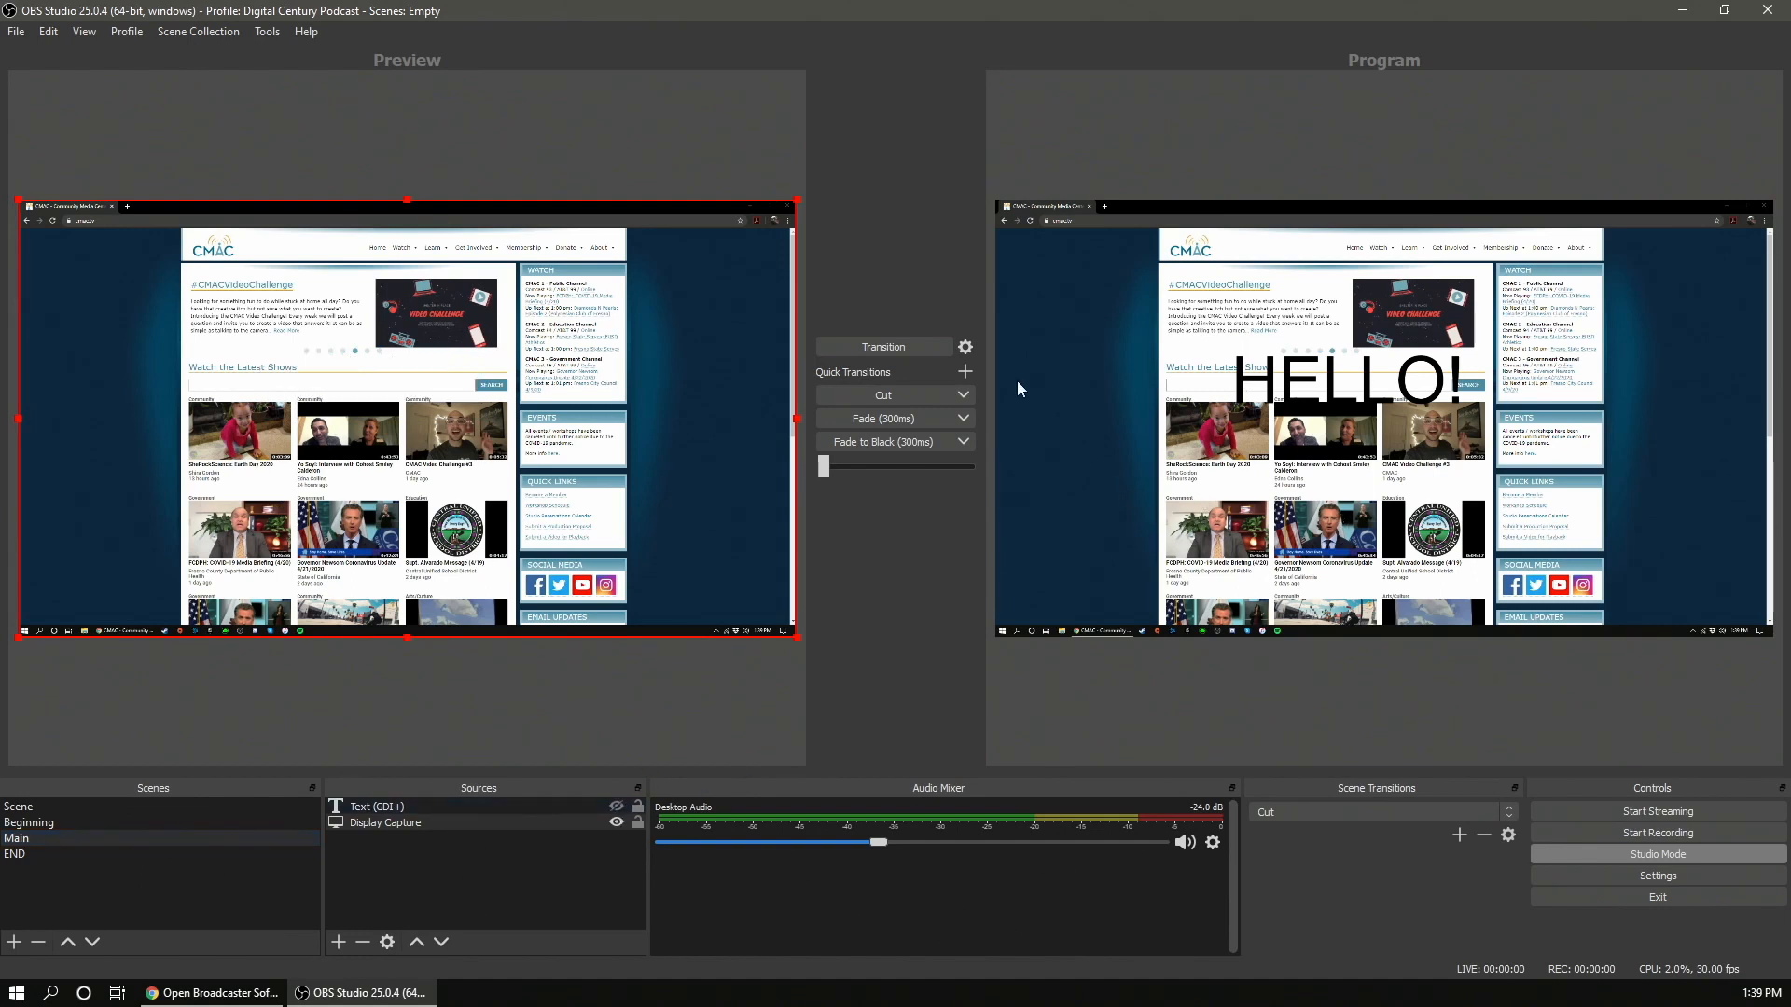
{"action": "left_click", "coordinate": [877, 418]}
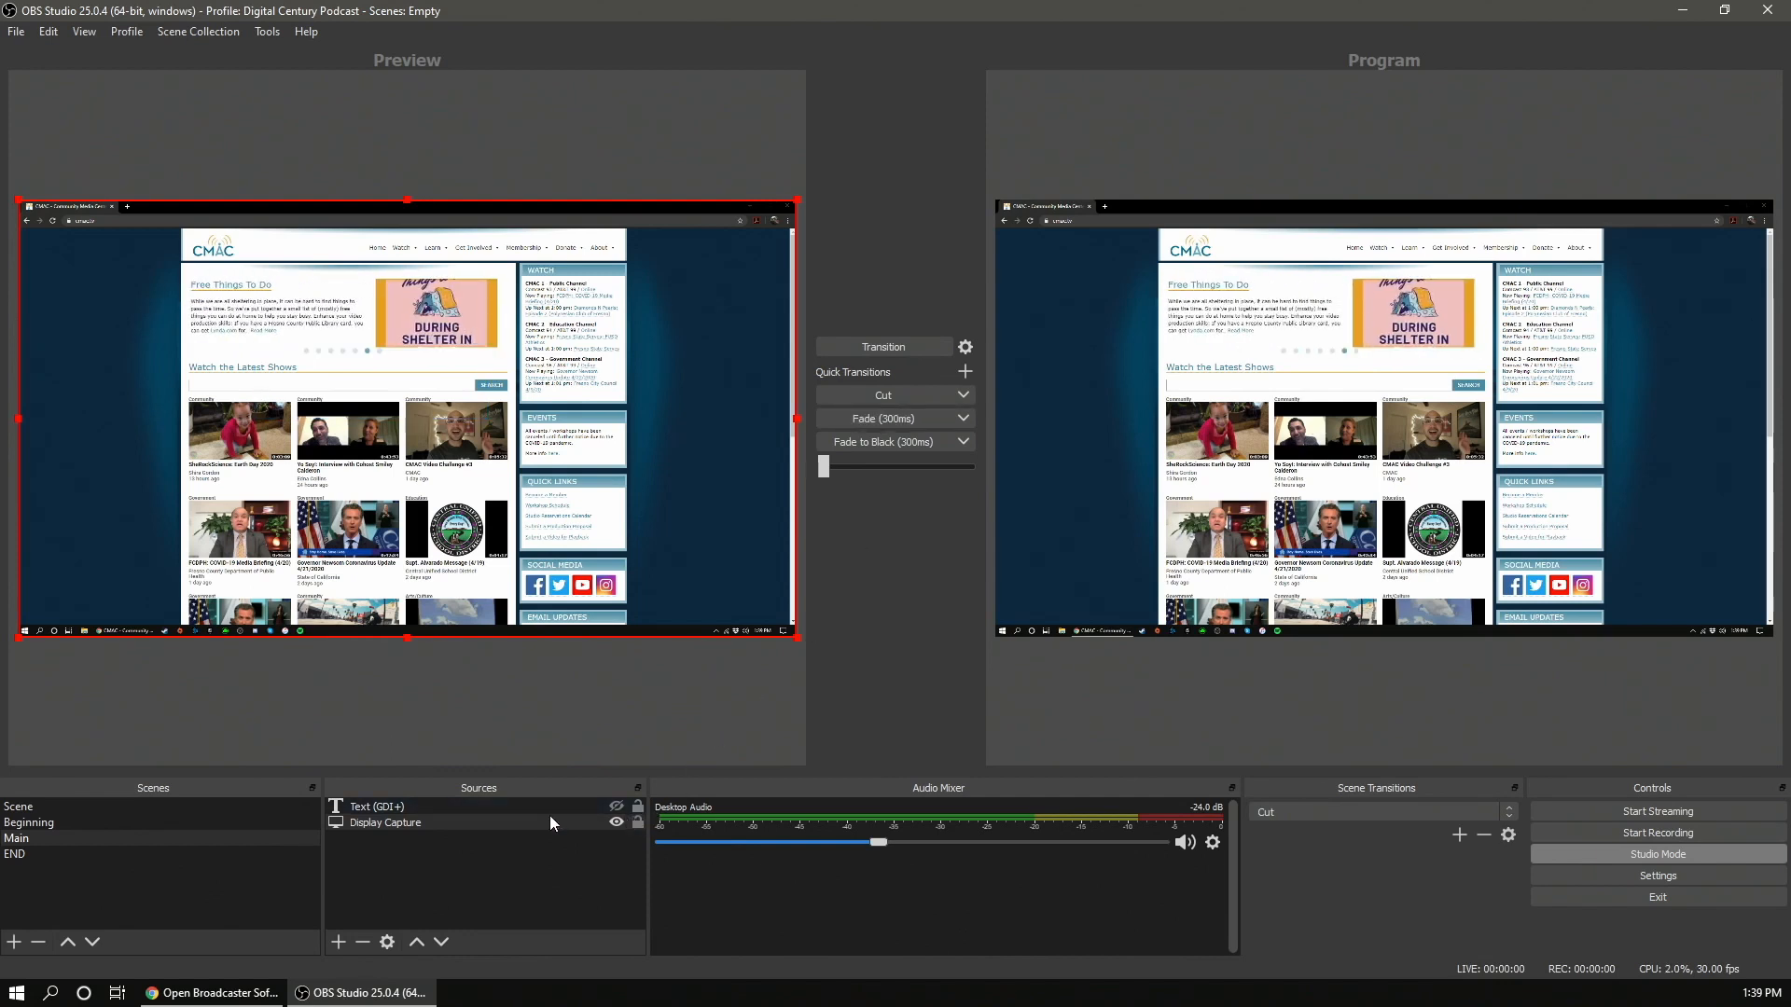
- Show the HELLO text again, move it to the lower left of the capture, and fade the change to program
{"action": "left_click", "coordinate": [419, 808]}
{"action": "left_click", "coordinate": [615, 808]}
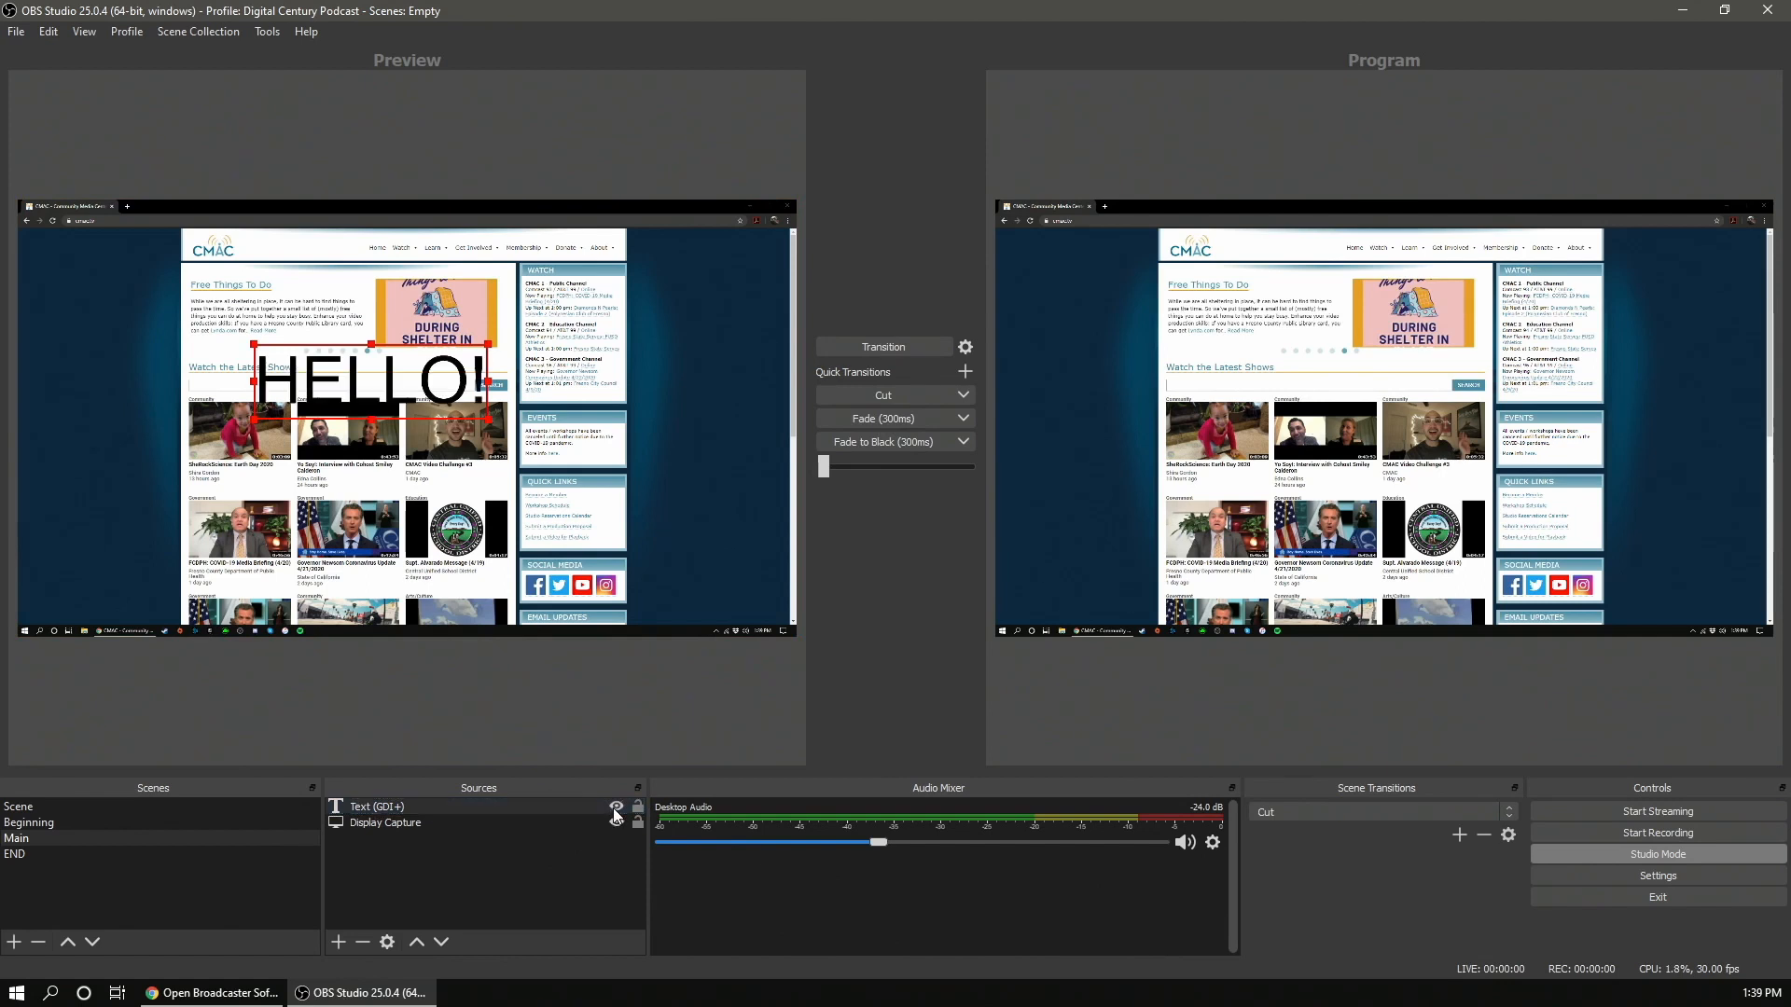
{"action": "left_click_drag", "start_coordinate": [382, 392], "coordinate": [199, 561]}
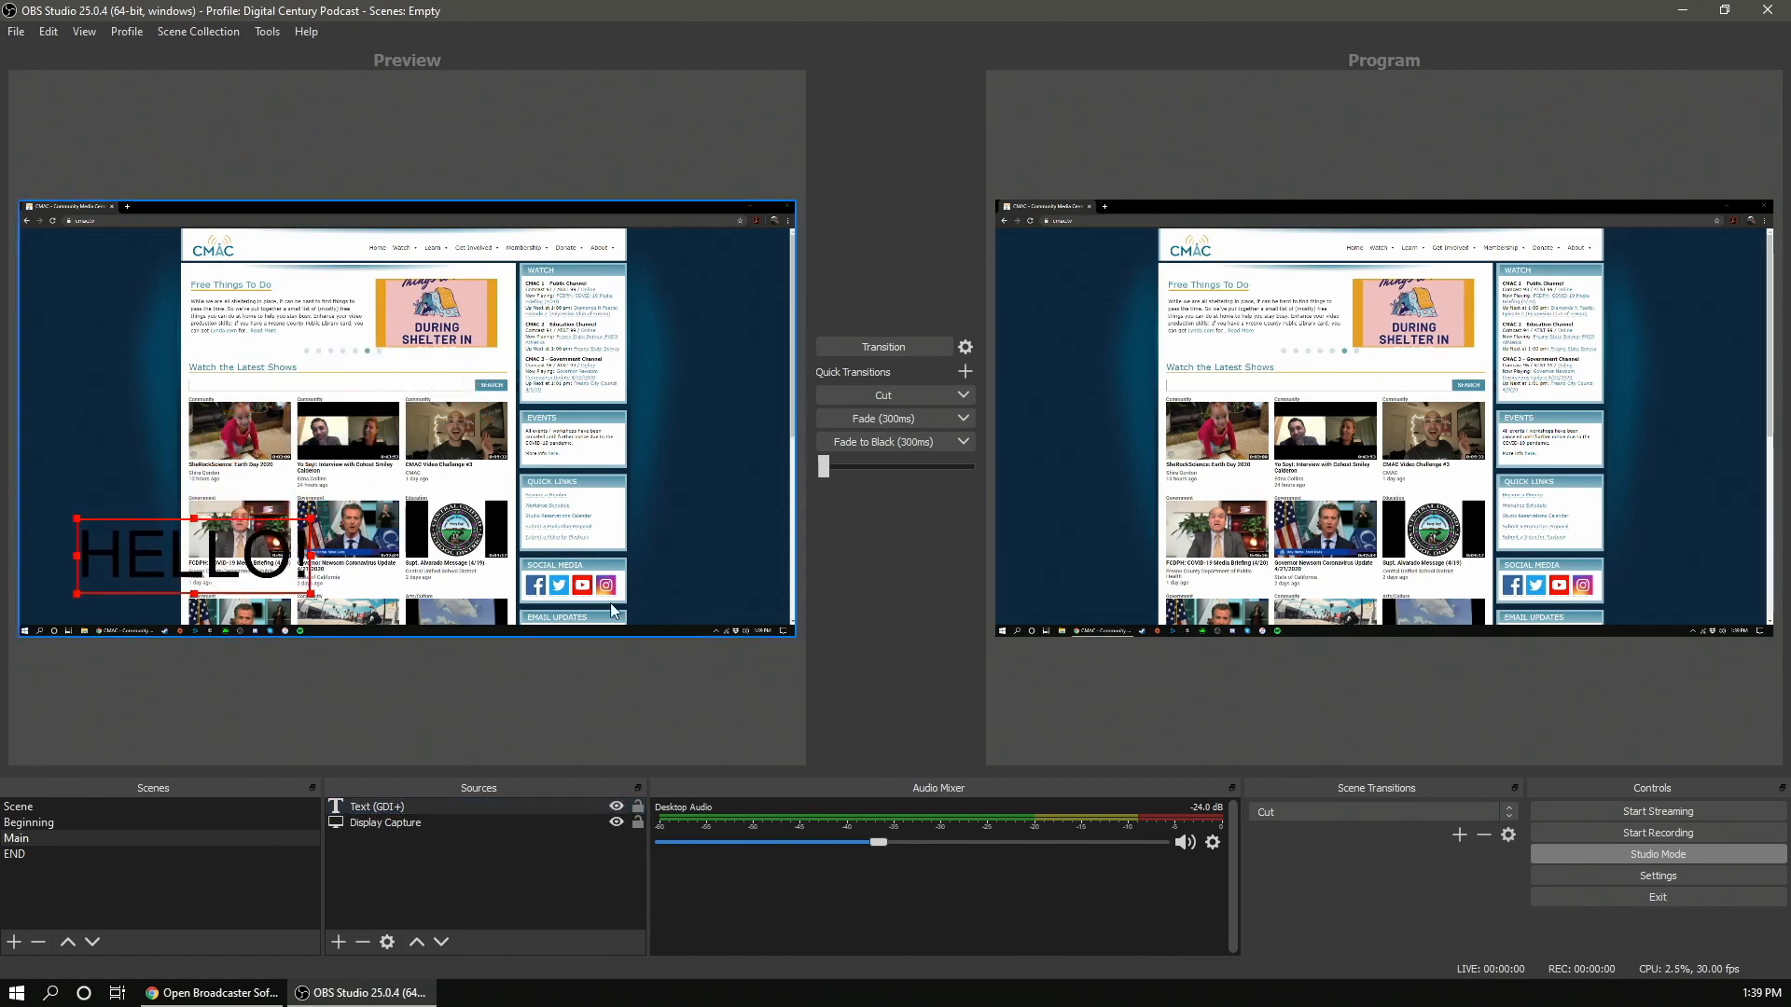
{"action": "left_click", "coordinate": [889, 425]}
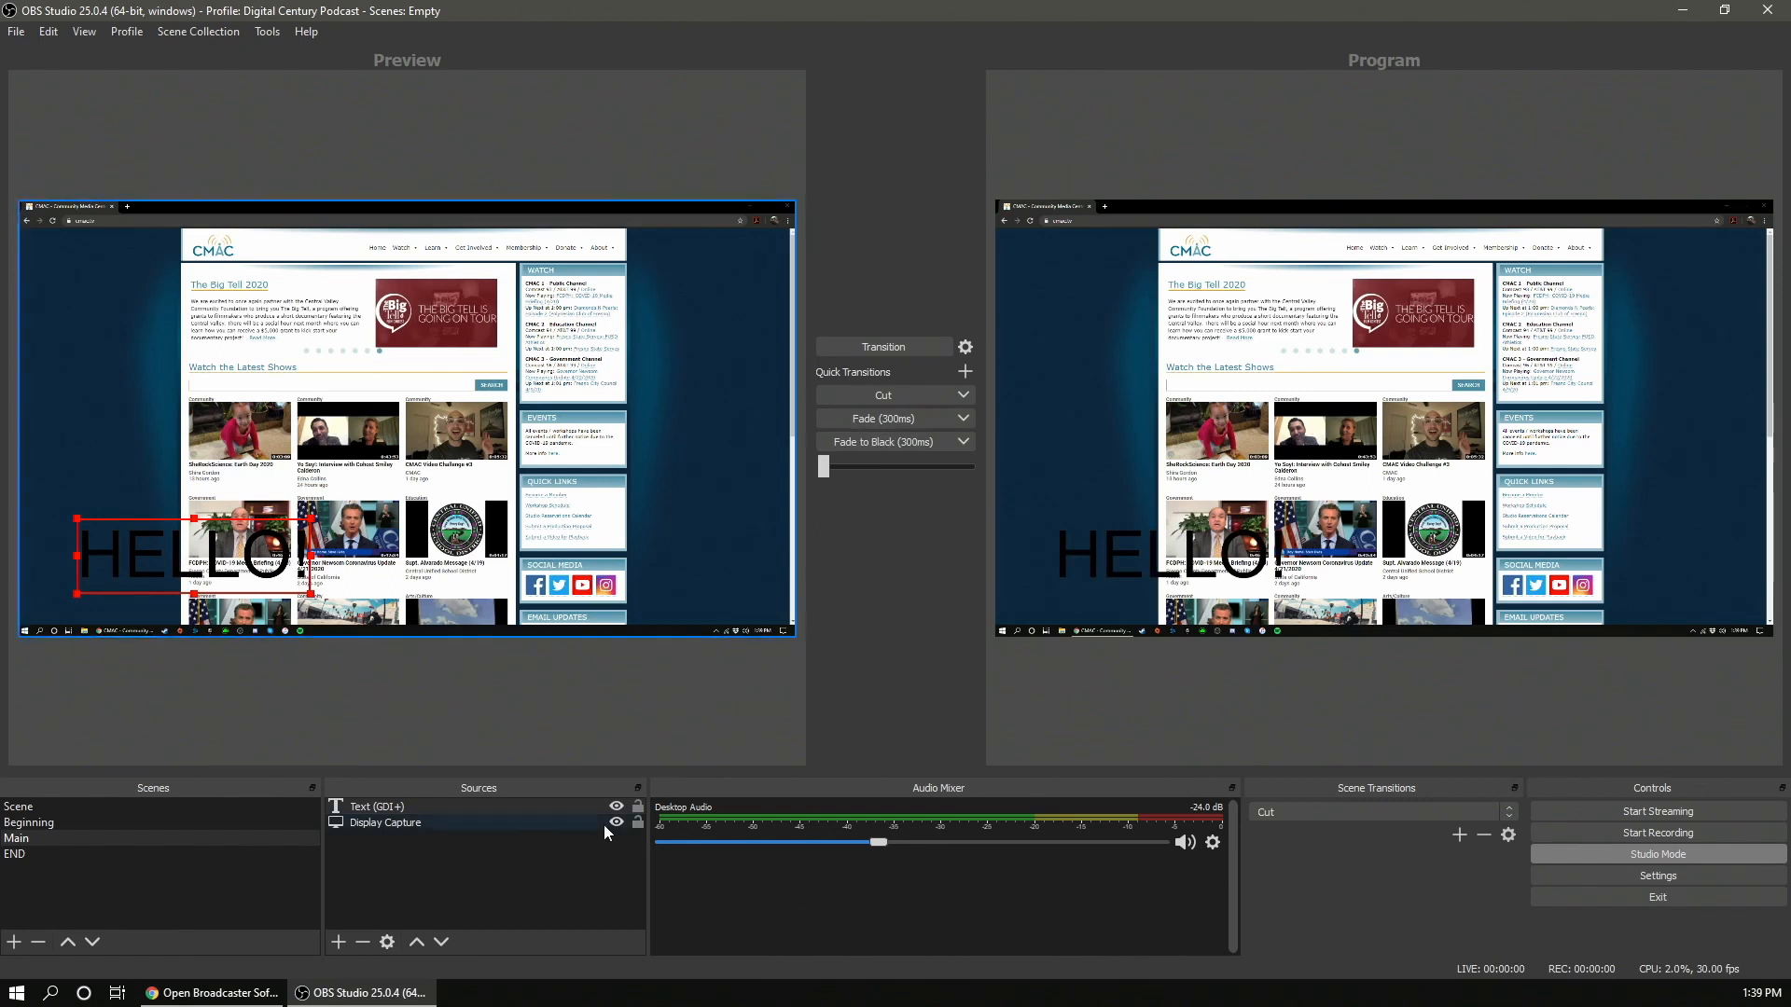
- Hide the HELLO text once more and fade the change to program
{"action": "left_click", "coordinate": [616, 812]}
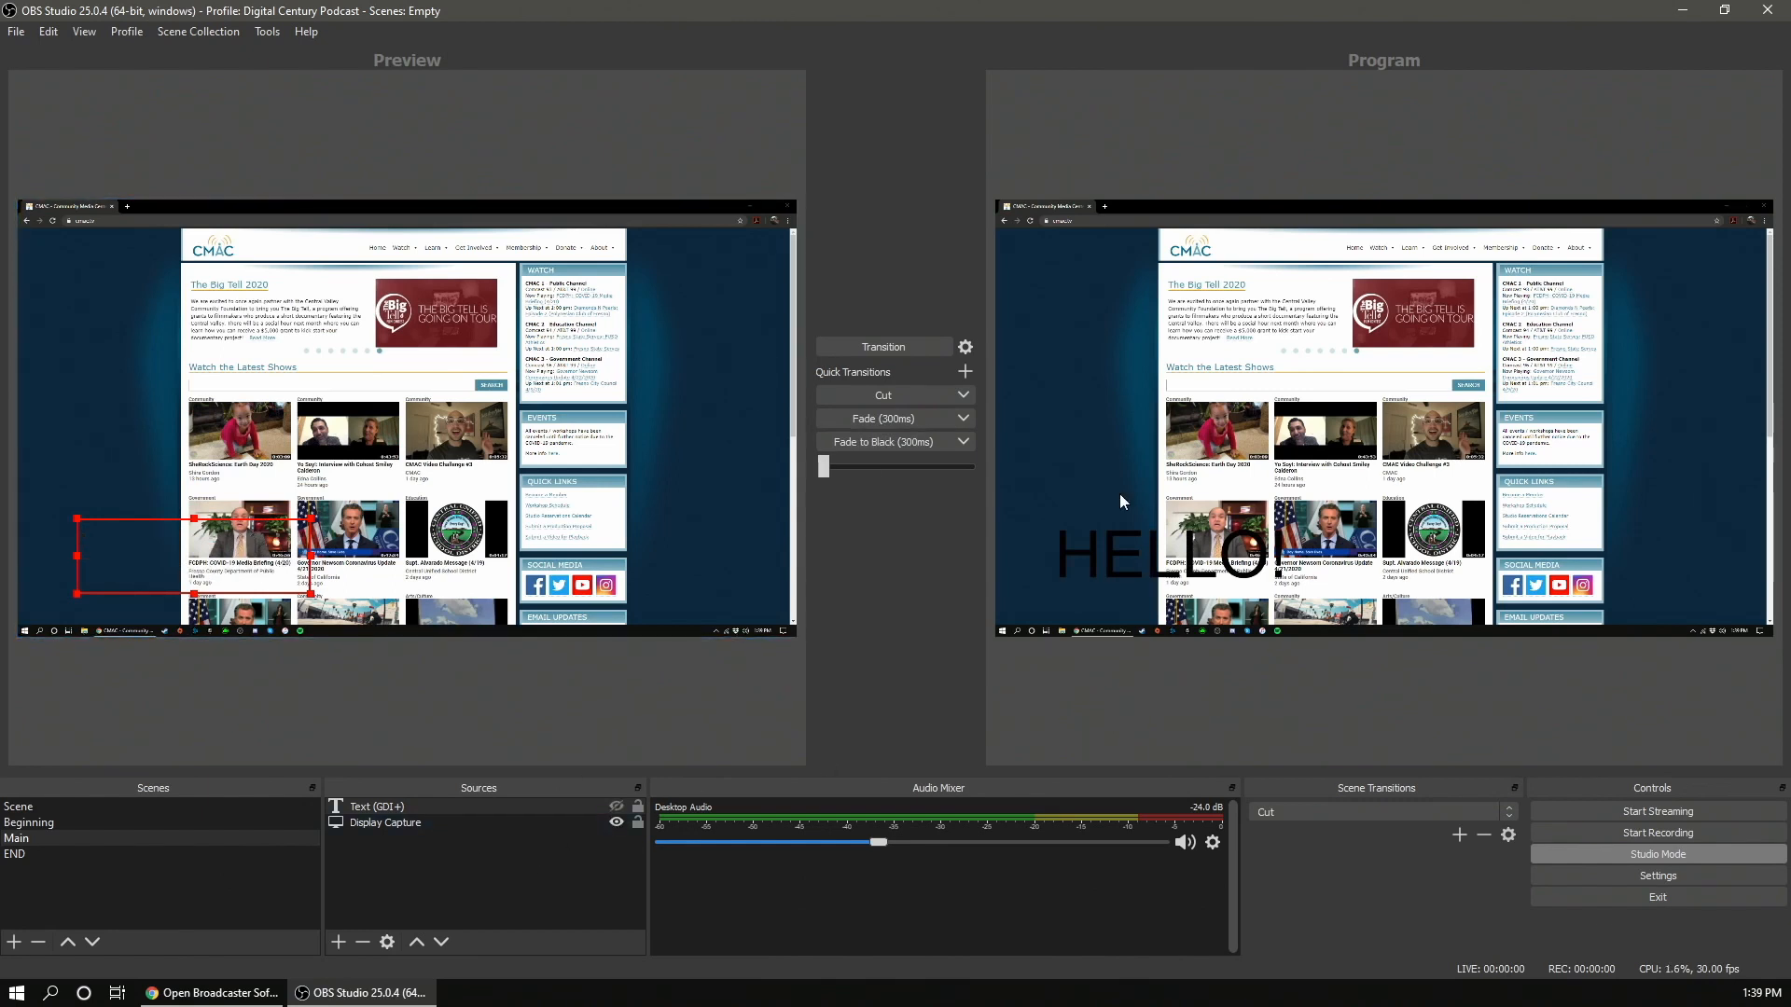
{"action": "left_click", "coordinate": [915, 418]}
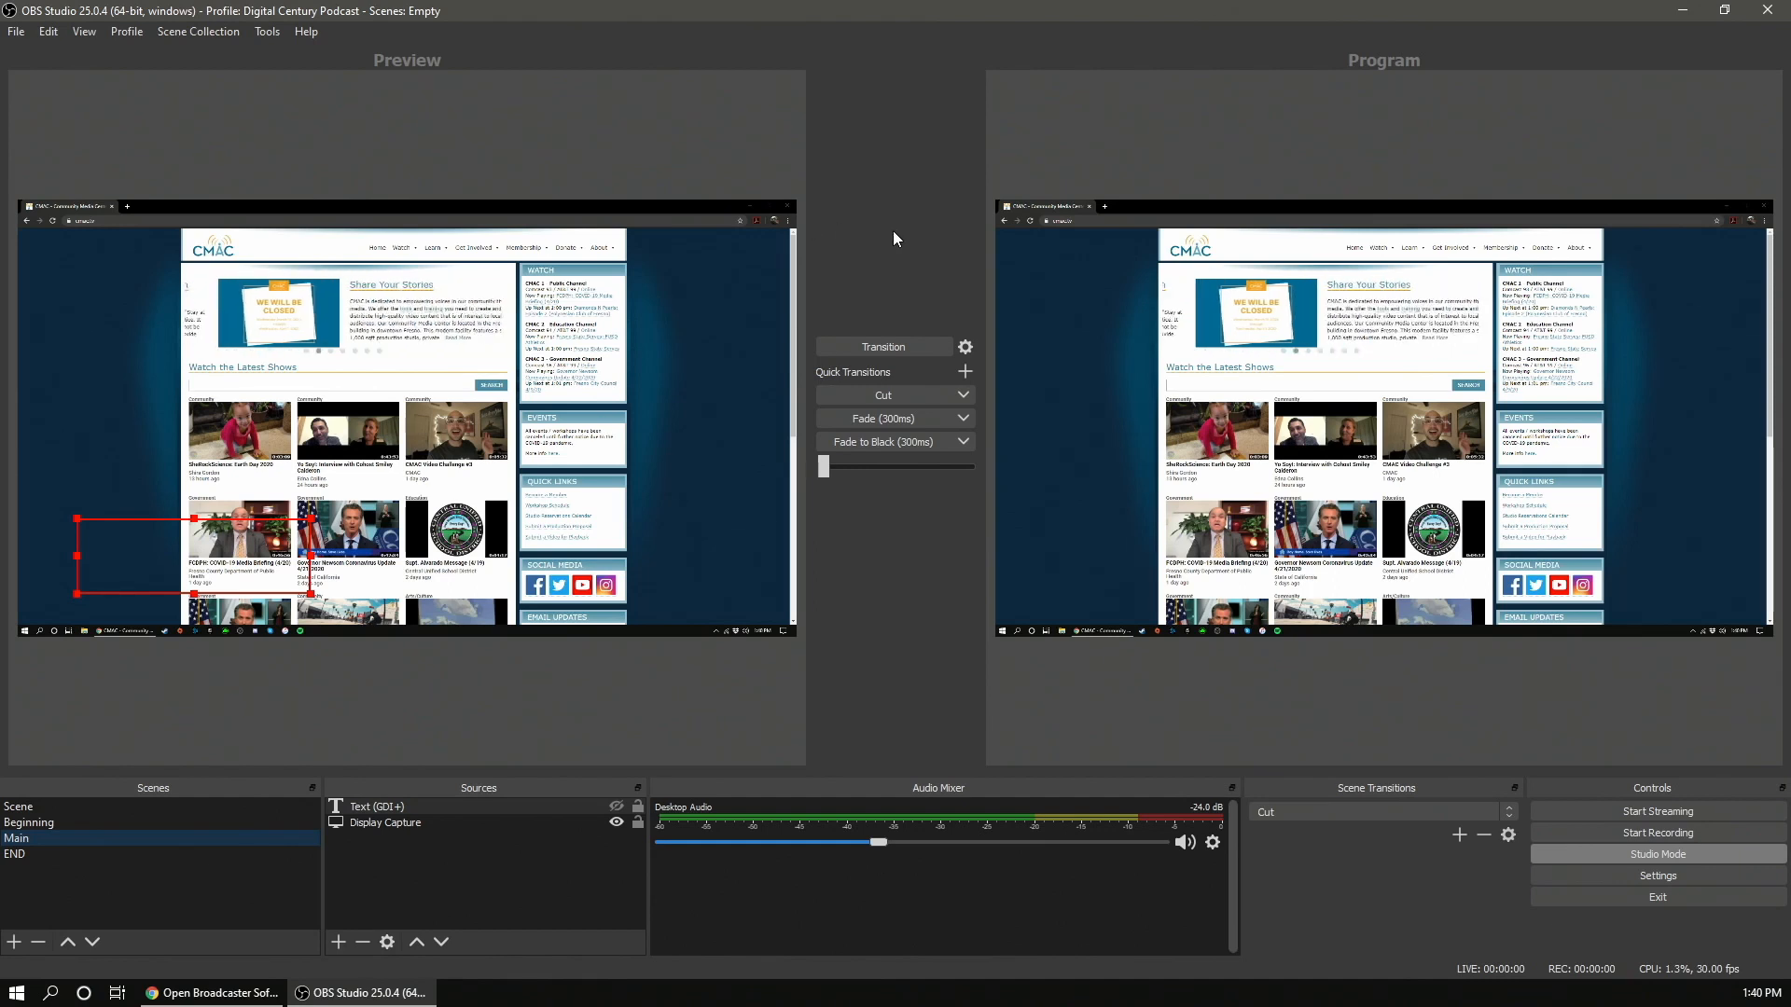
- Open the windowed Multiview and enlarge and reposition its window
{"action": "left_click", "coordinate": [84, 33]}
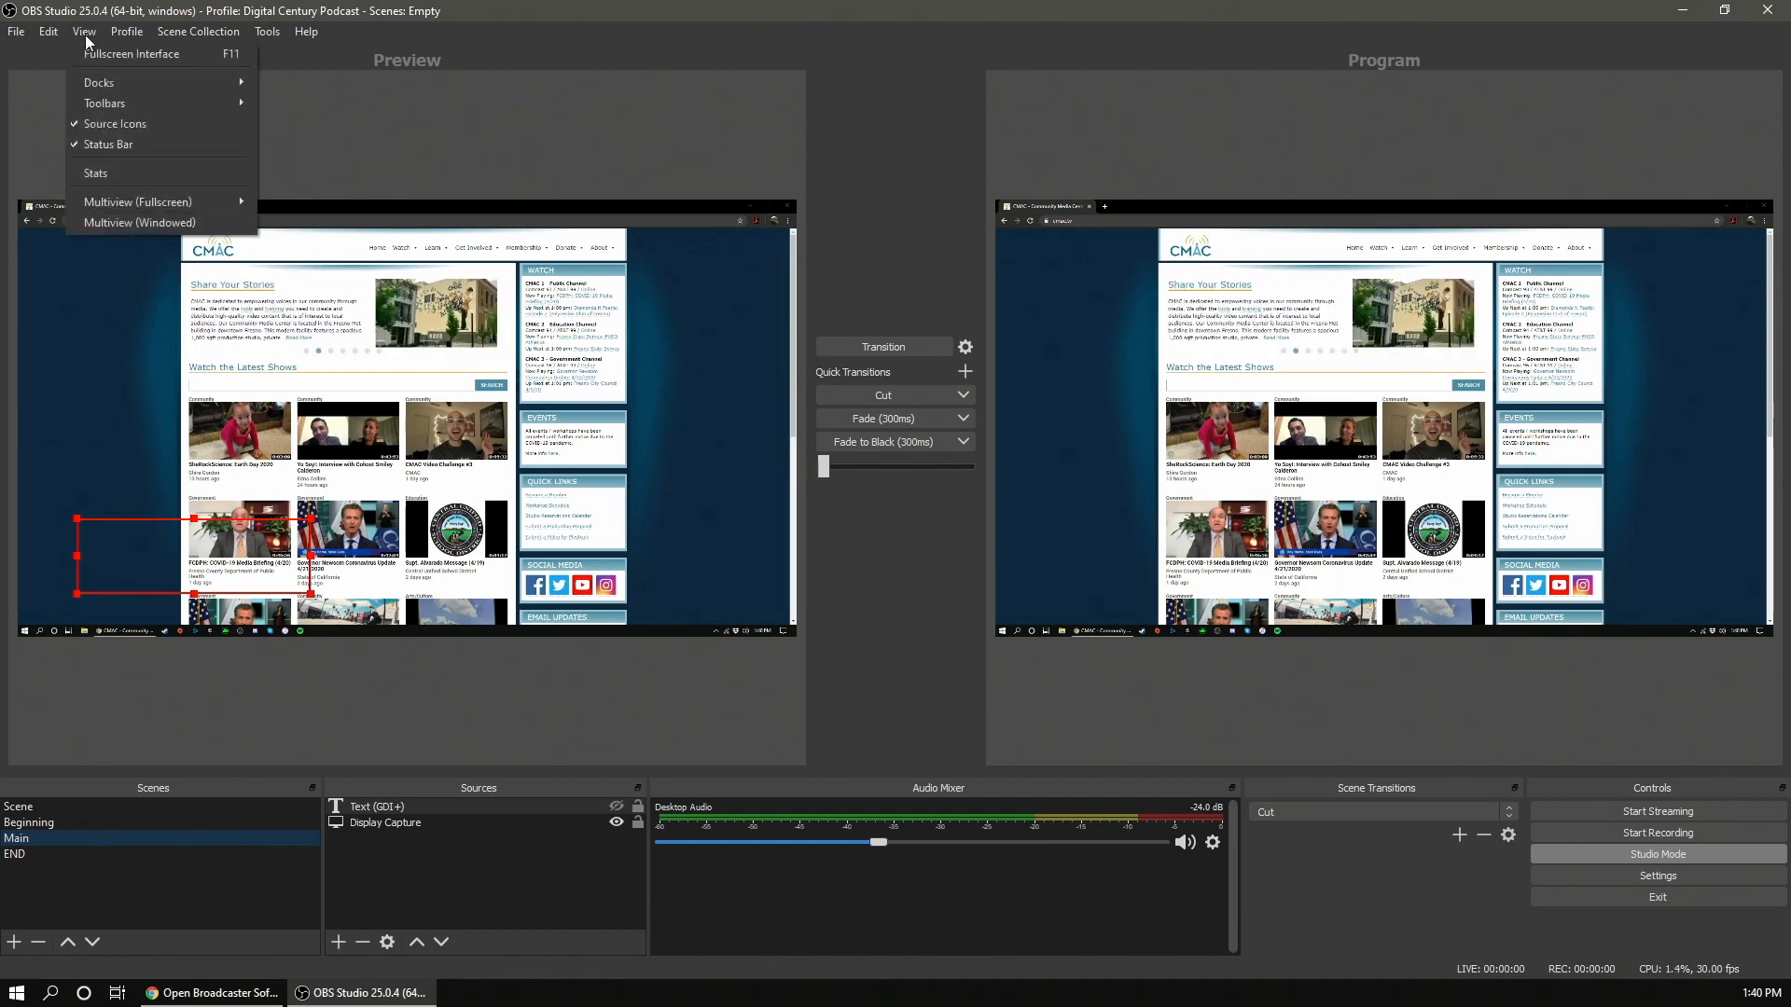
{"action": "mouse_move", "coordinate": [168, 212]}
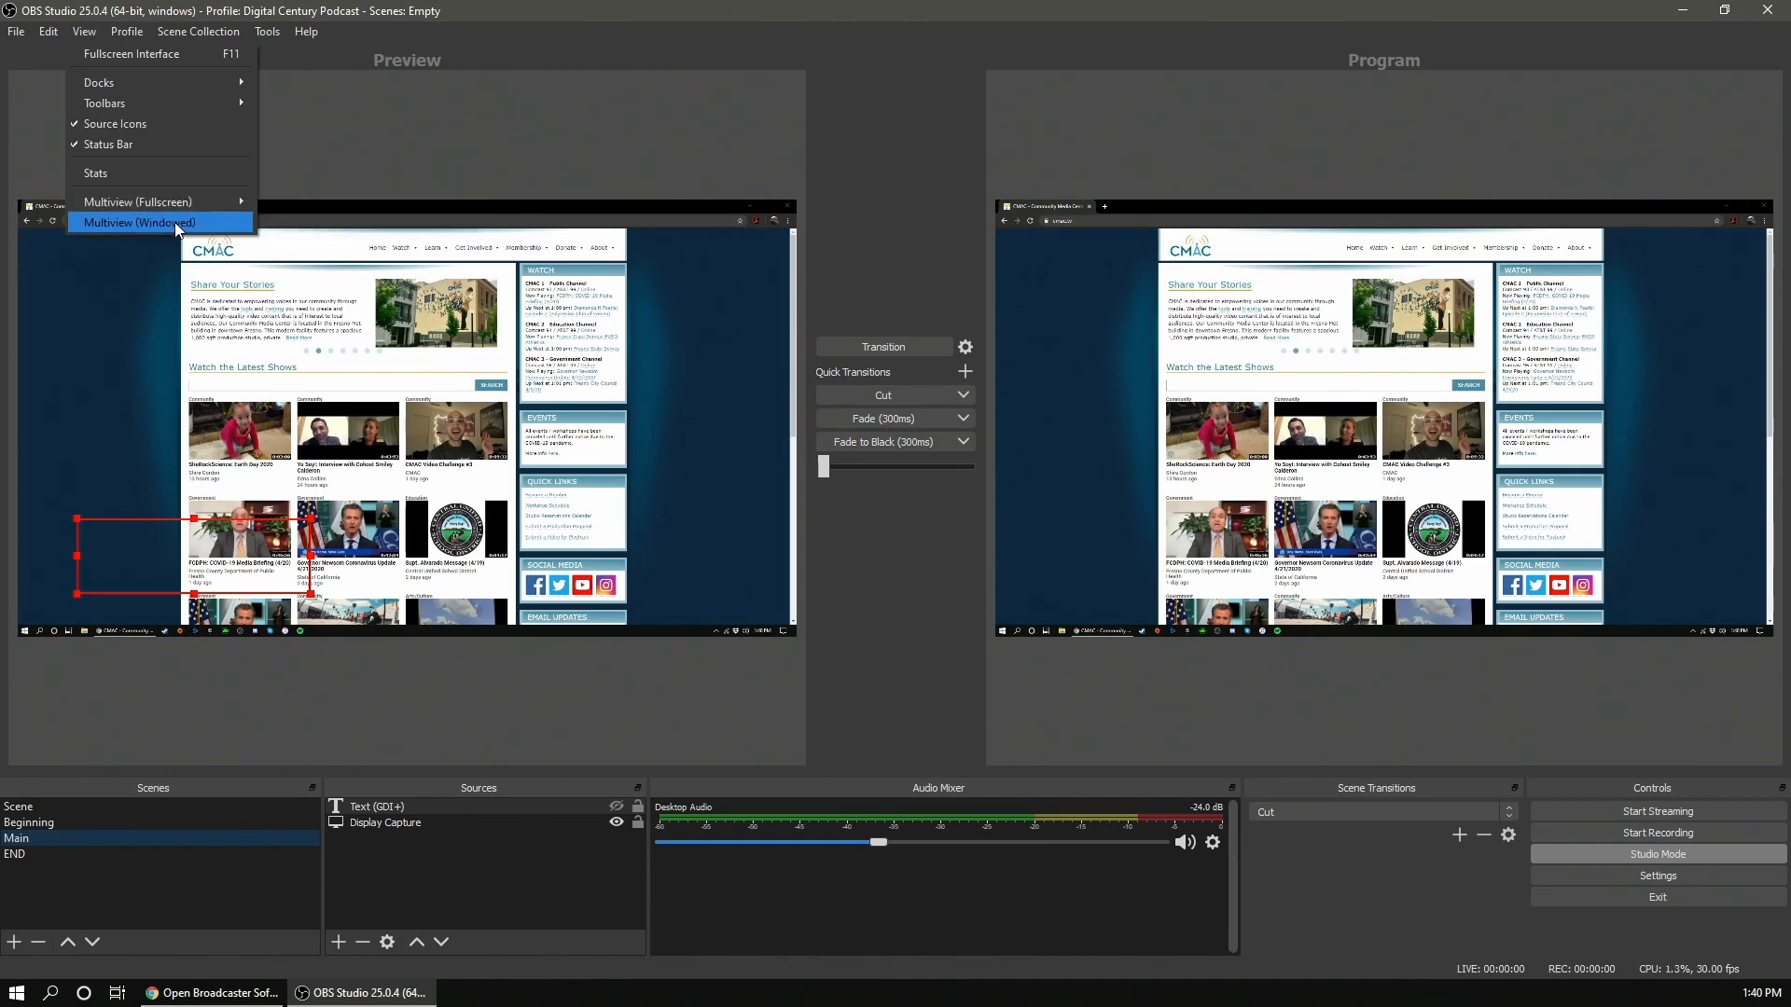
{"action": "left_click", "coordinate": [175, 222]}
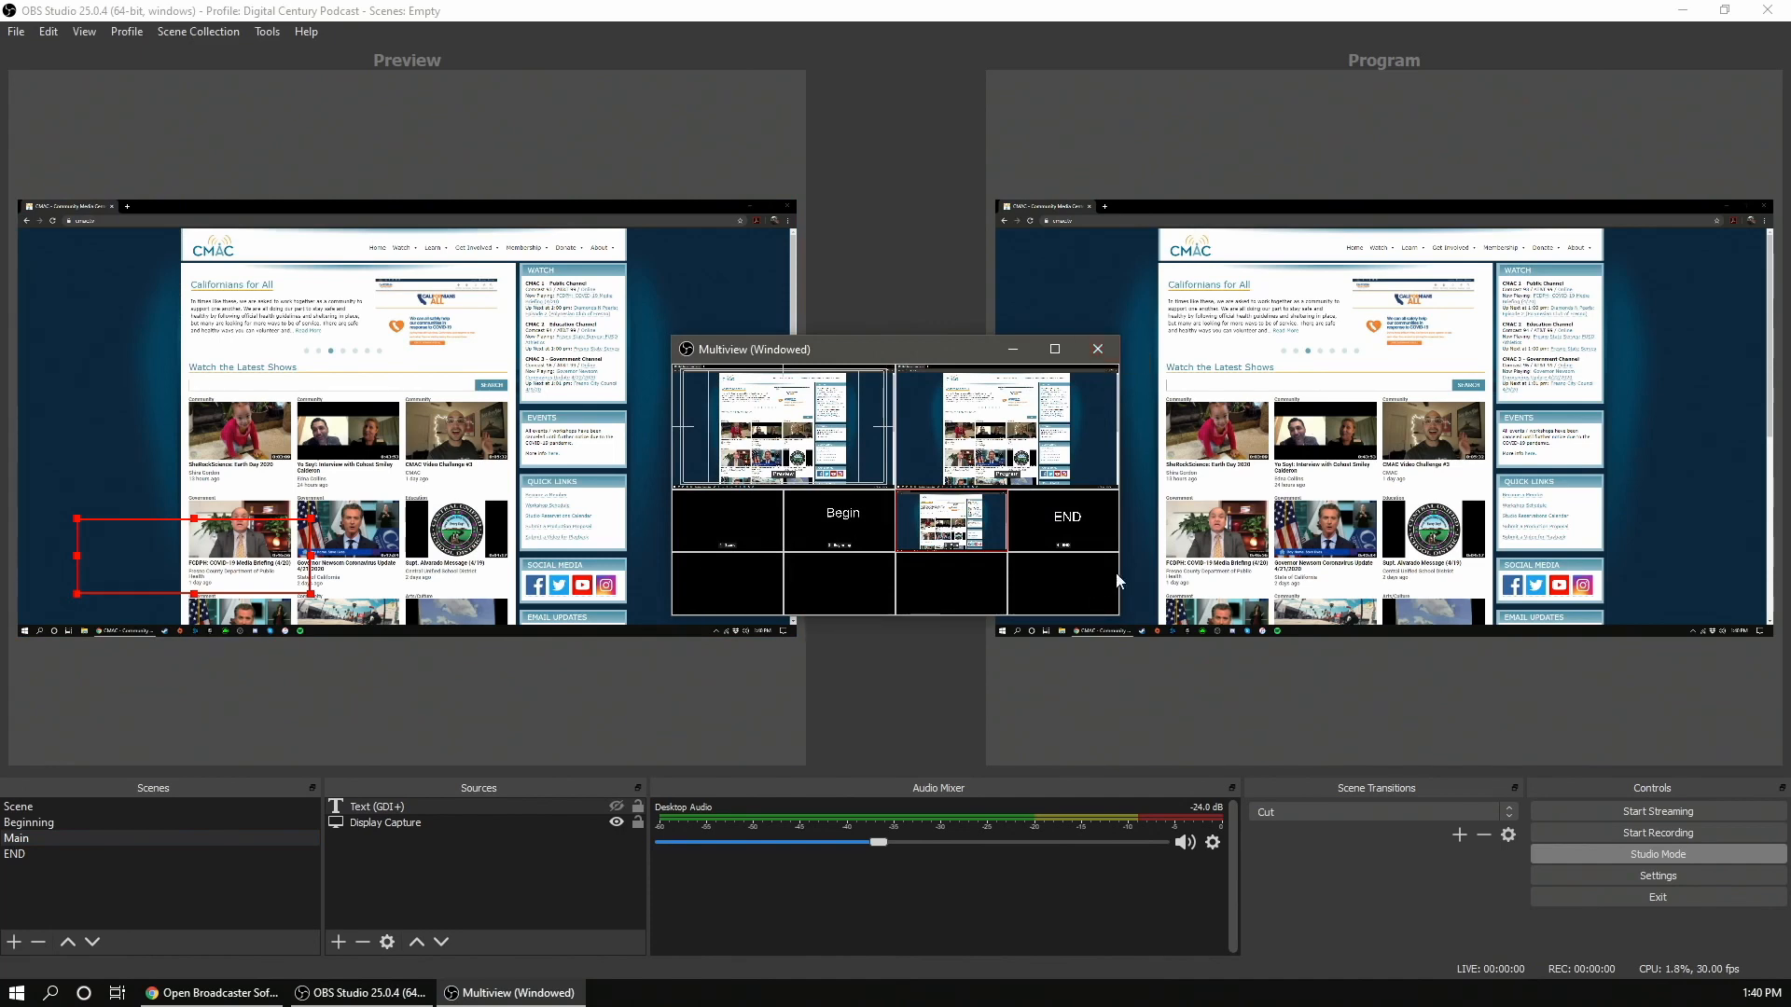
{"action": "left_click_drag", "start_coordinate": [1119, 614], "coordinate": [1437, 837]}
{"action": "left_click_drag", "start_coordinate": [1120, 358], "coordinate": [966, 84]}
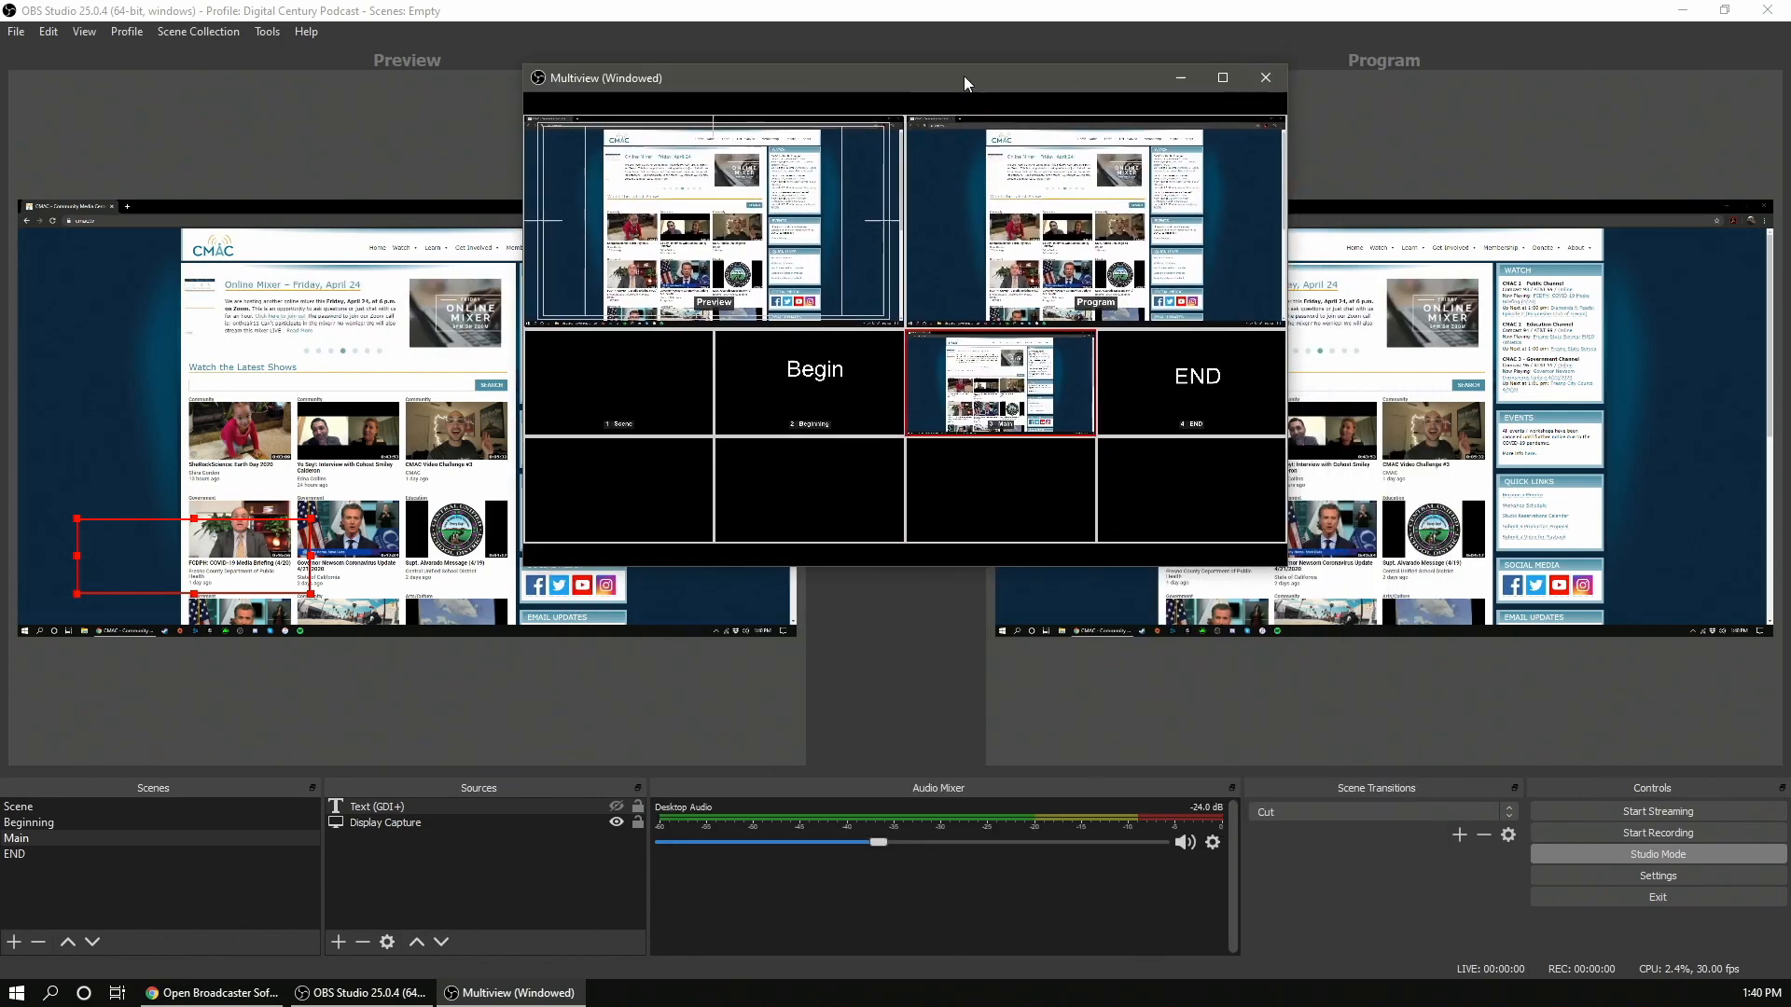
- Load the Scene, Begin and END scenes into preview from the Multiview tiles, then close the Multiview window
{"action": "left_click", "coordinate": [830, 370]}
{"action": "left_click", "coordinate": [618, 362]}
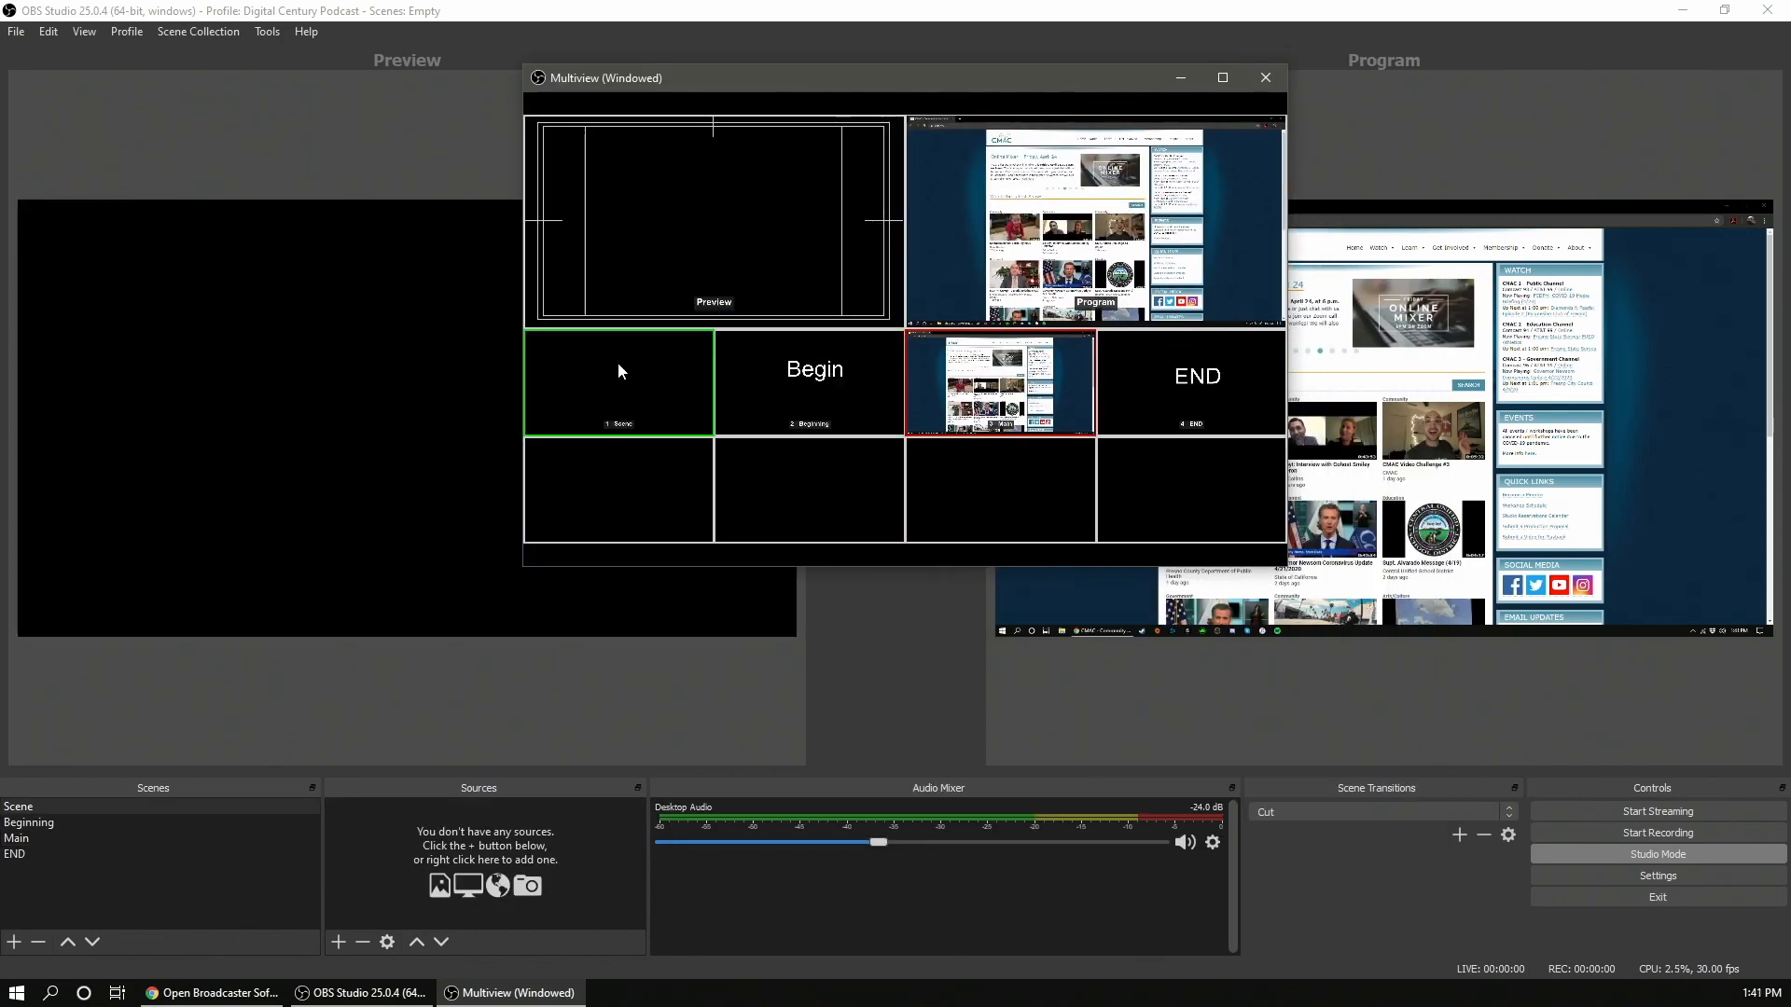
{"action": "left_click", "coordinate": [813, 382]}
{"action": "left_click", "coordinate": [1178, 398]}
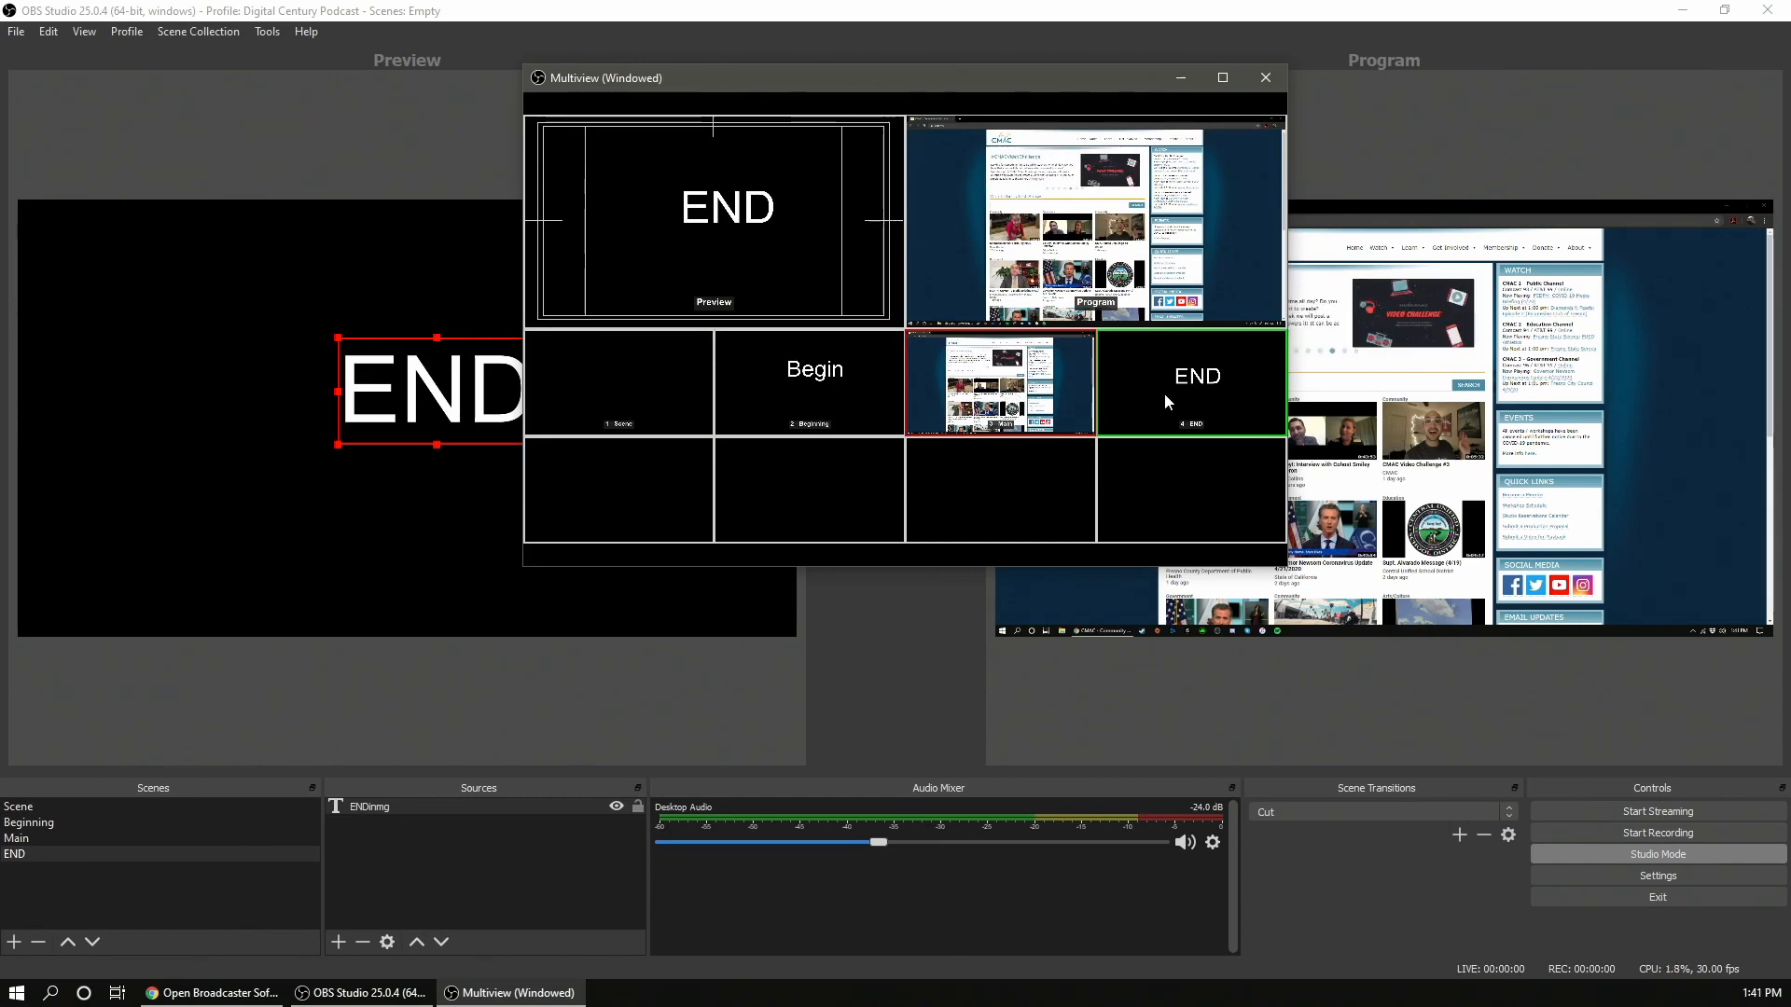
{"action": "left_click", "coordinate": [825, 382]}
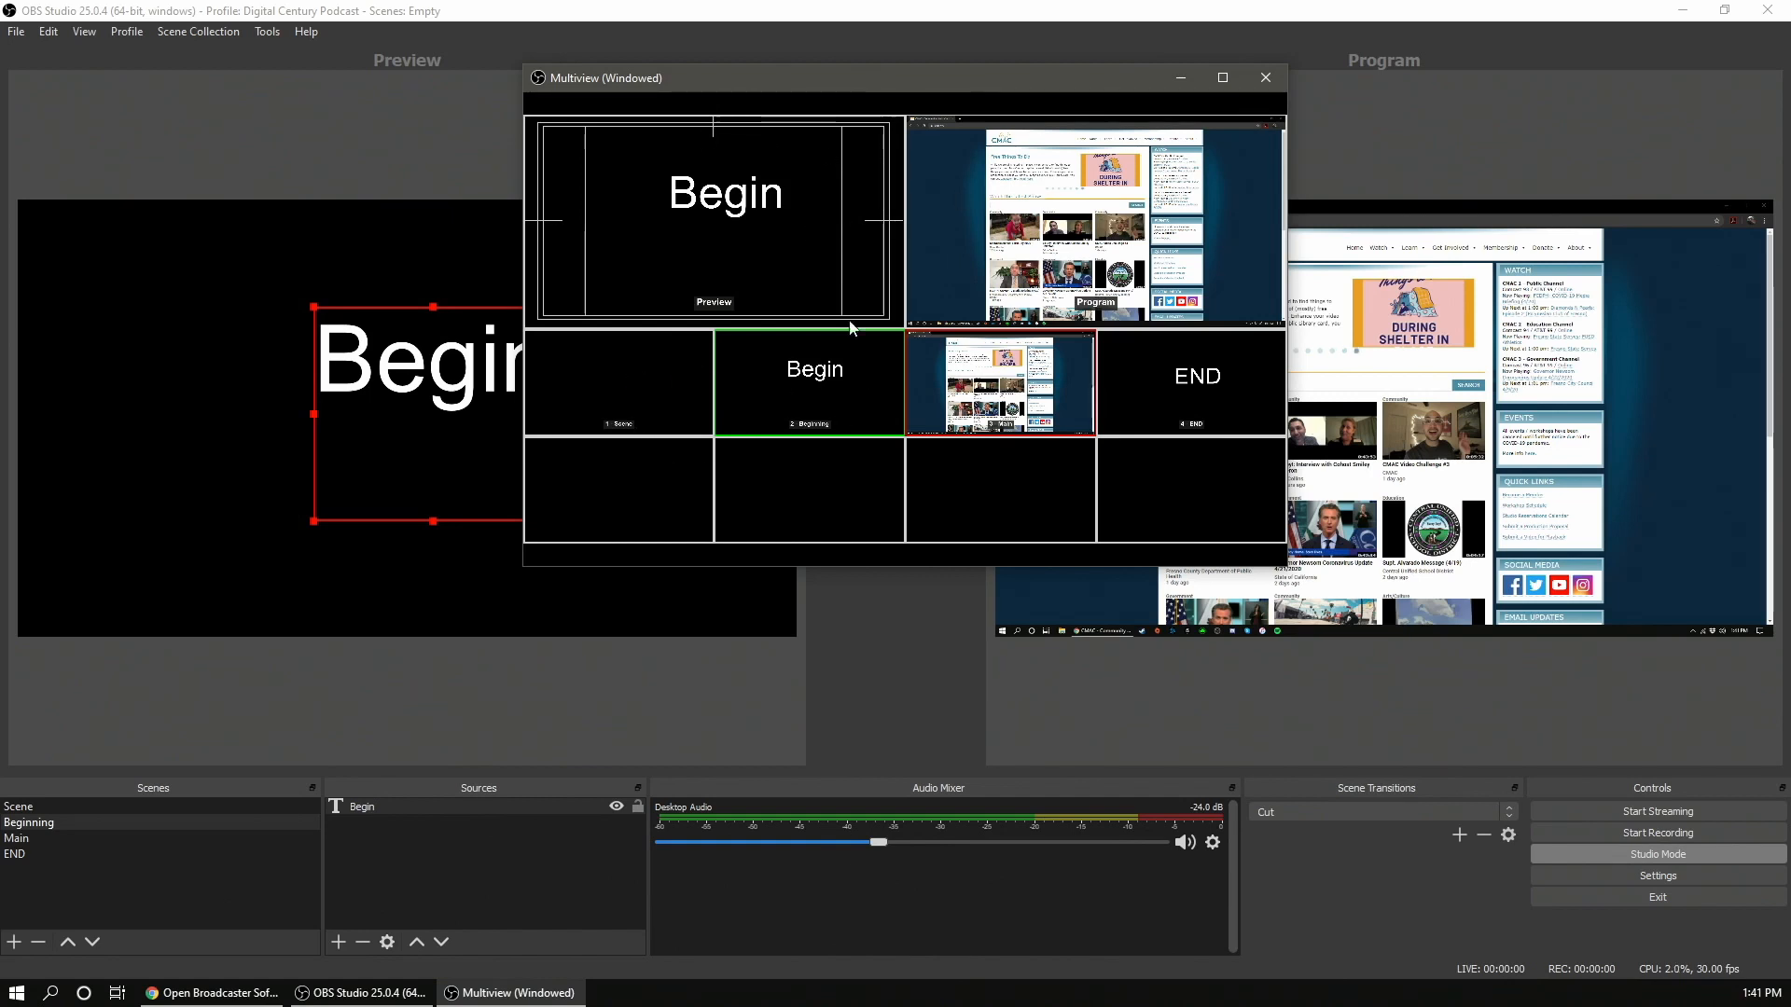
{"action": "left_click", "coordinate": [1210, 350]}
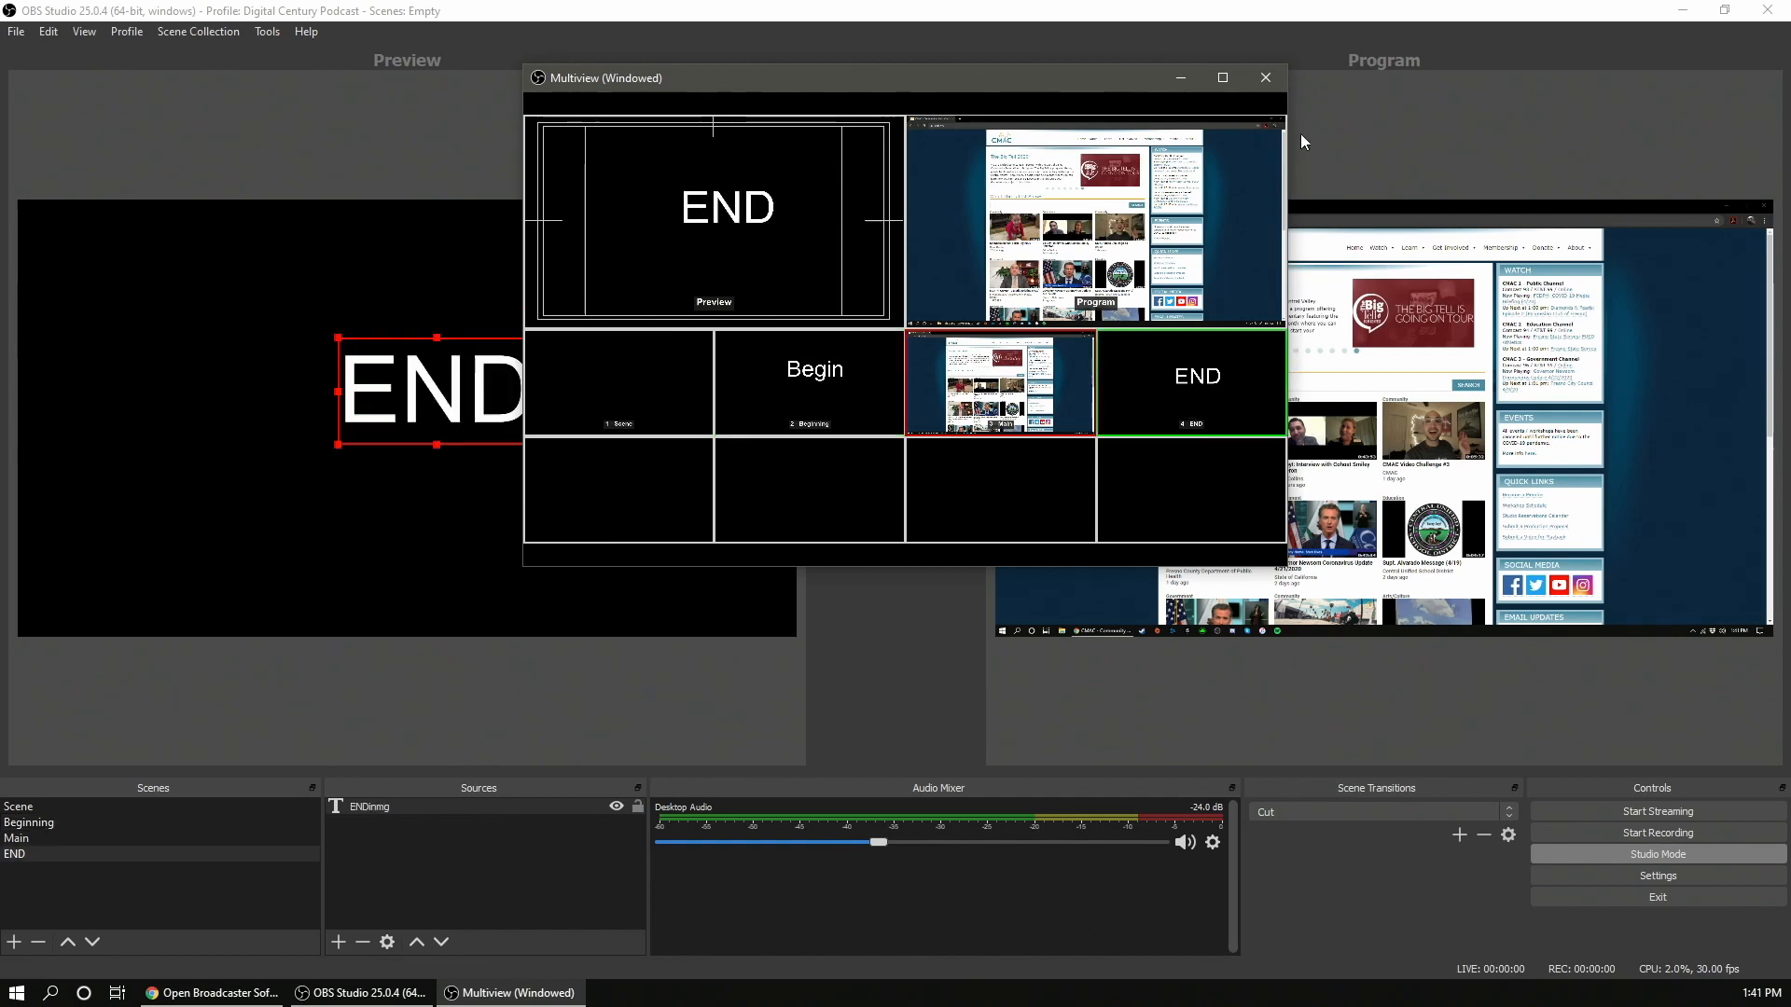
{"action": "left_click", "coordinate": [1266, 78]}
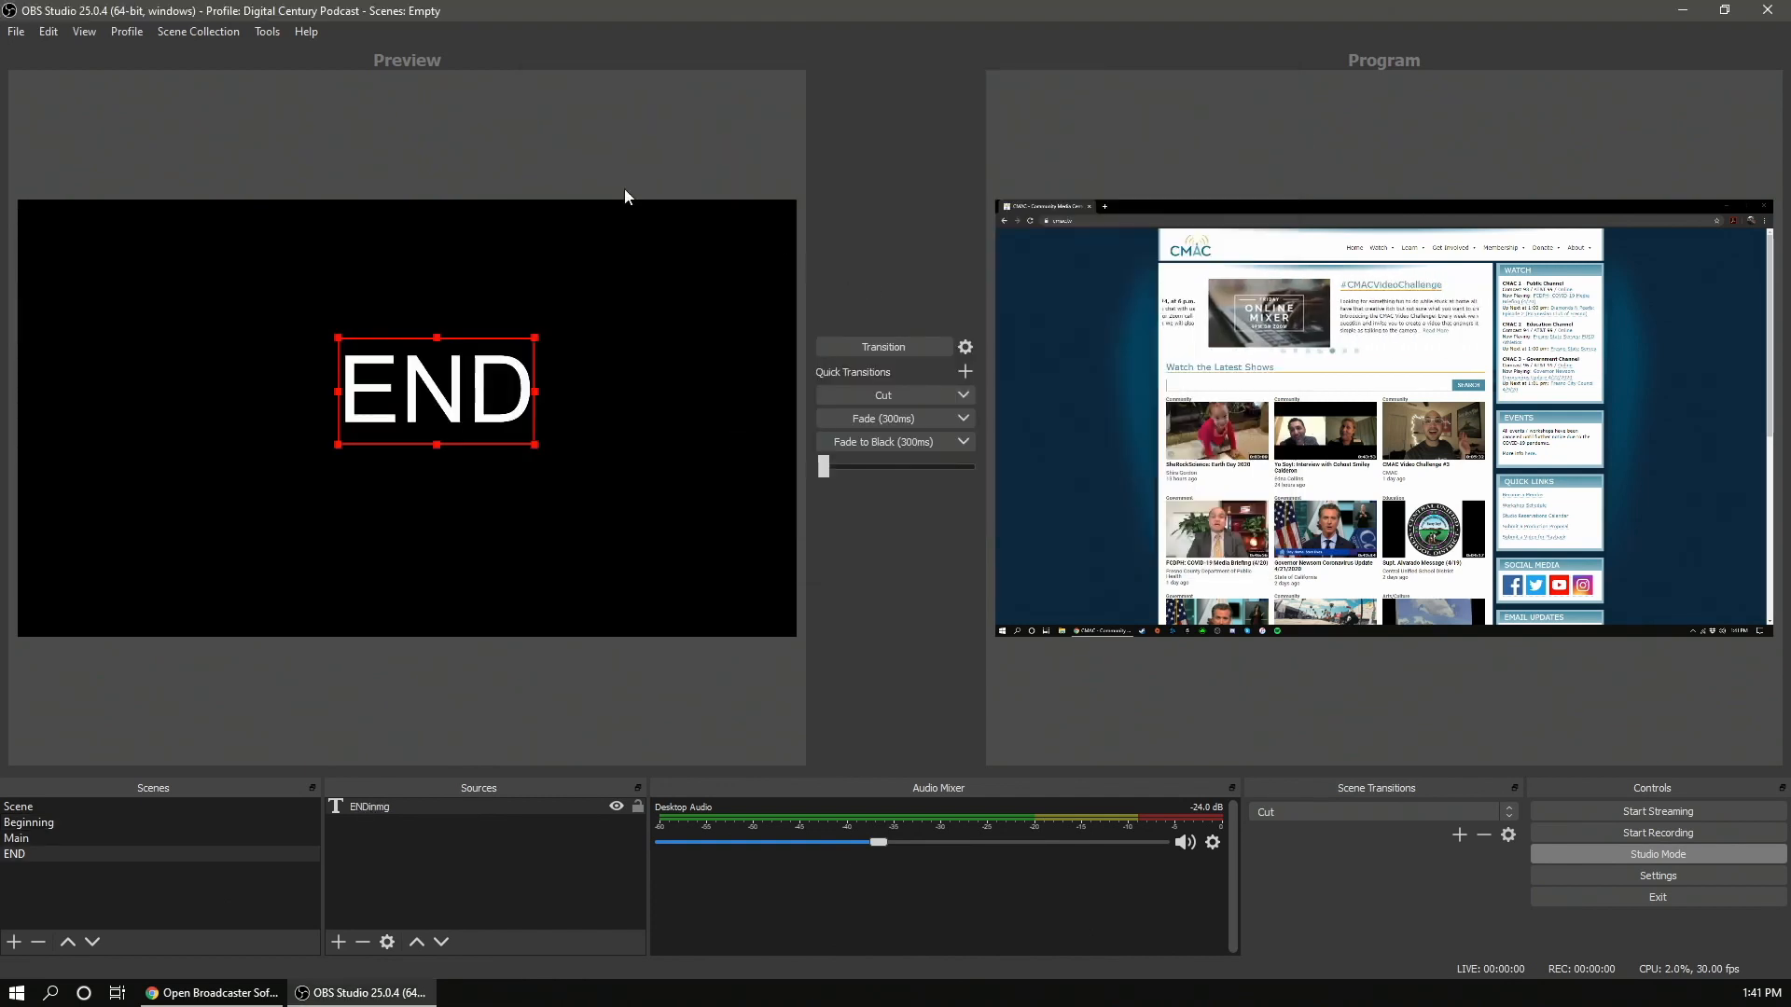
- Create a new profile named Tutorial
{"action": "left_click", "coordinate": [121, 30]}
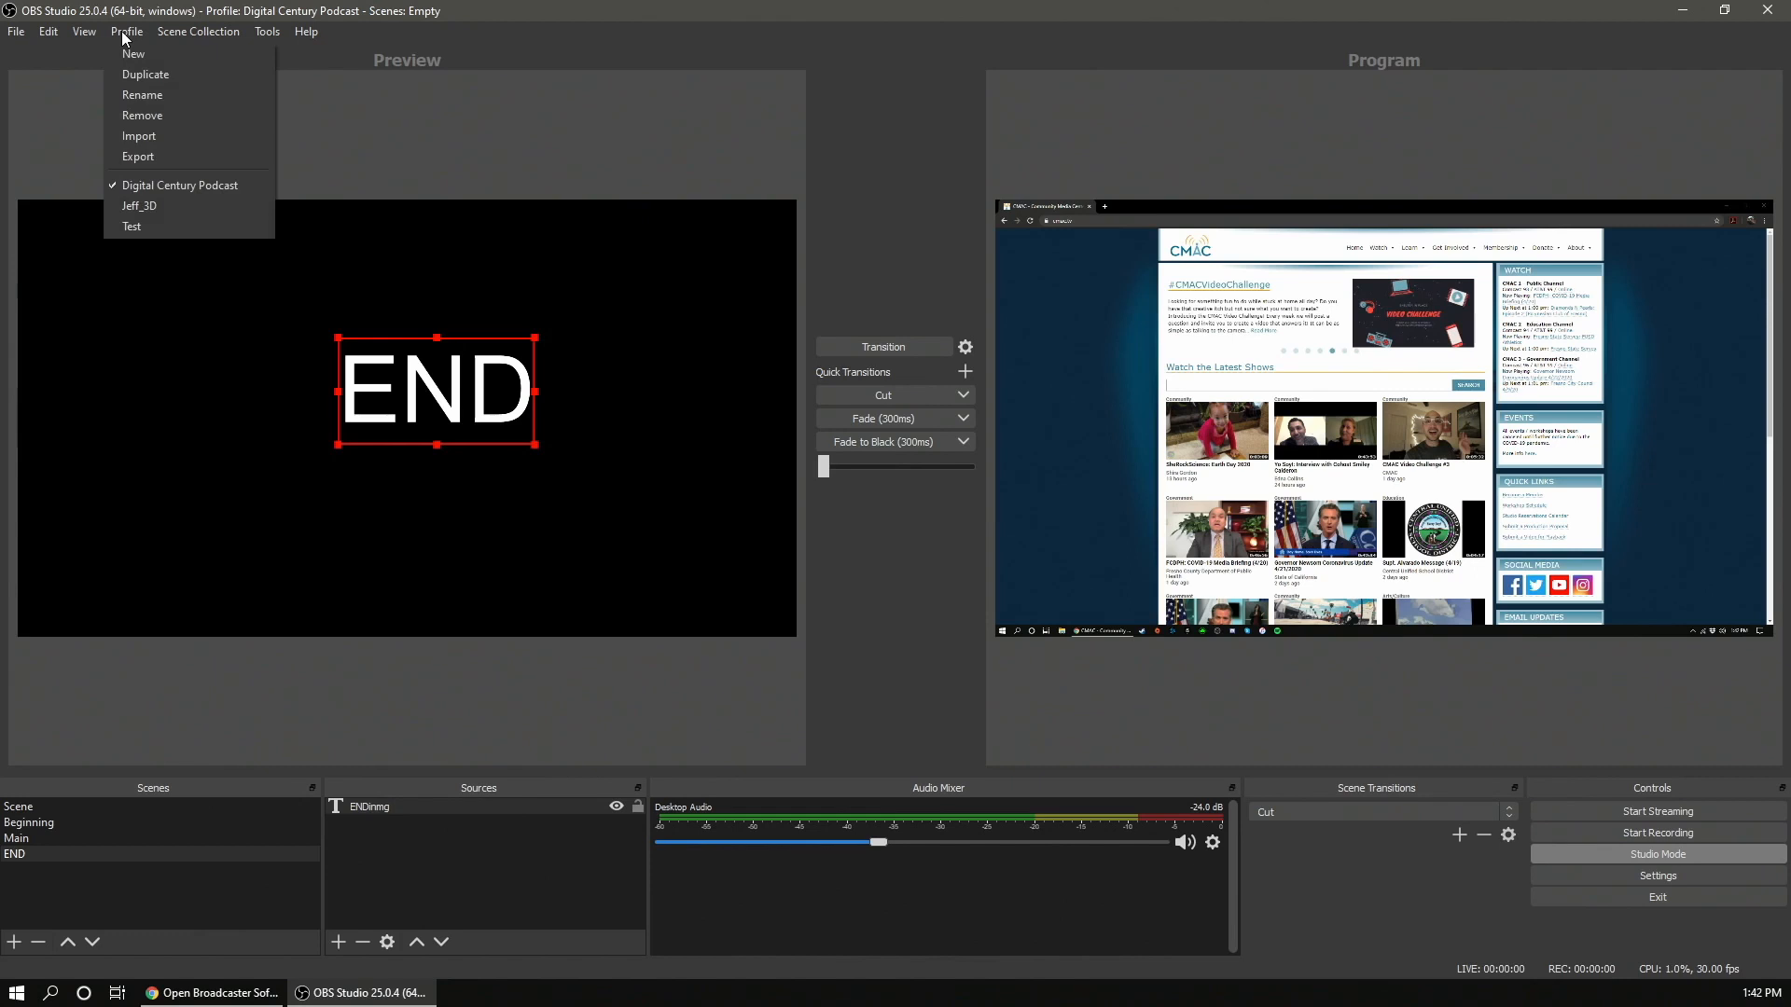
{"action": "left_click", "coordinate": [170, 62]}
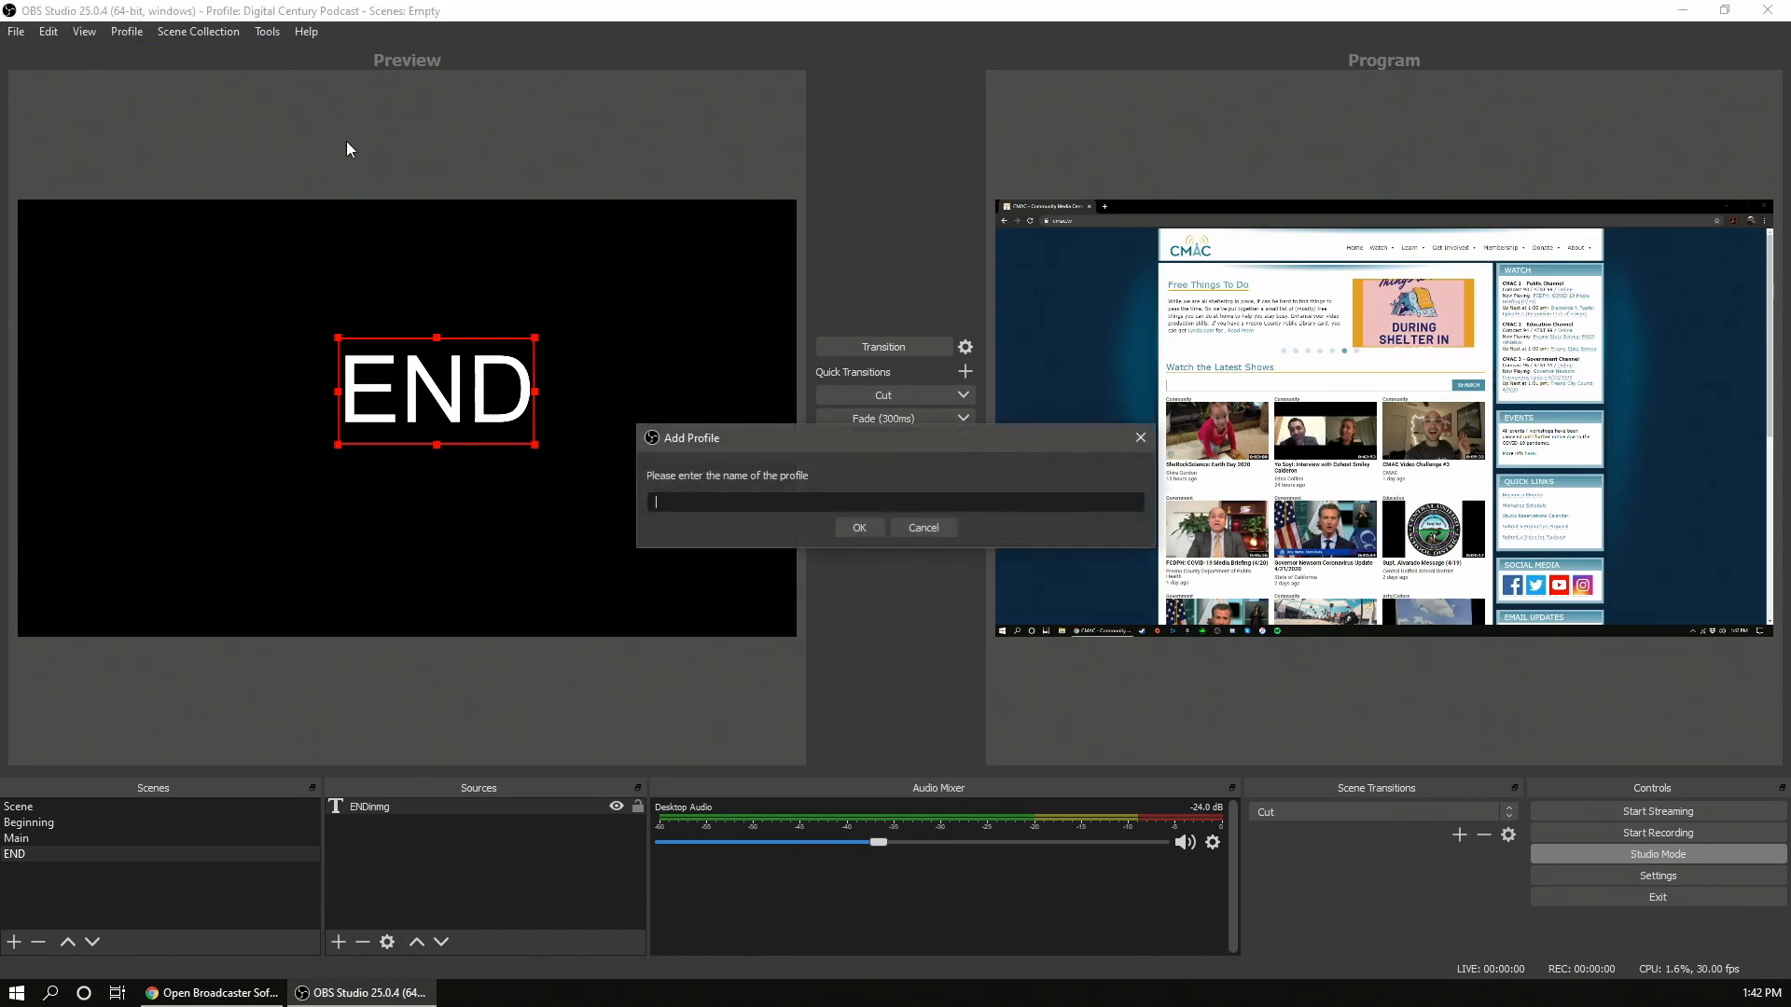
{"action": "type", "text": "Tutori"}
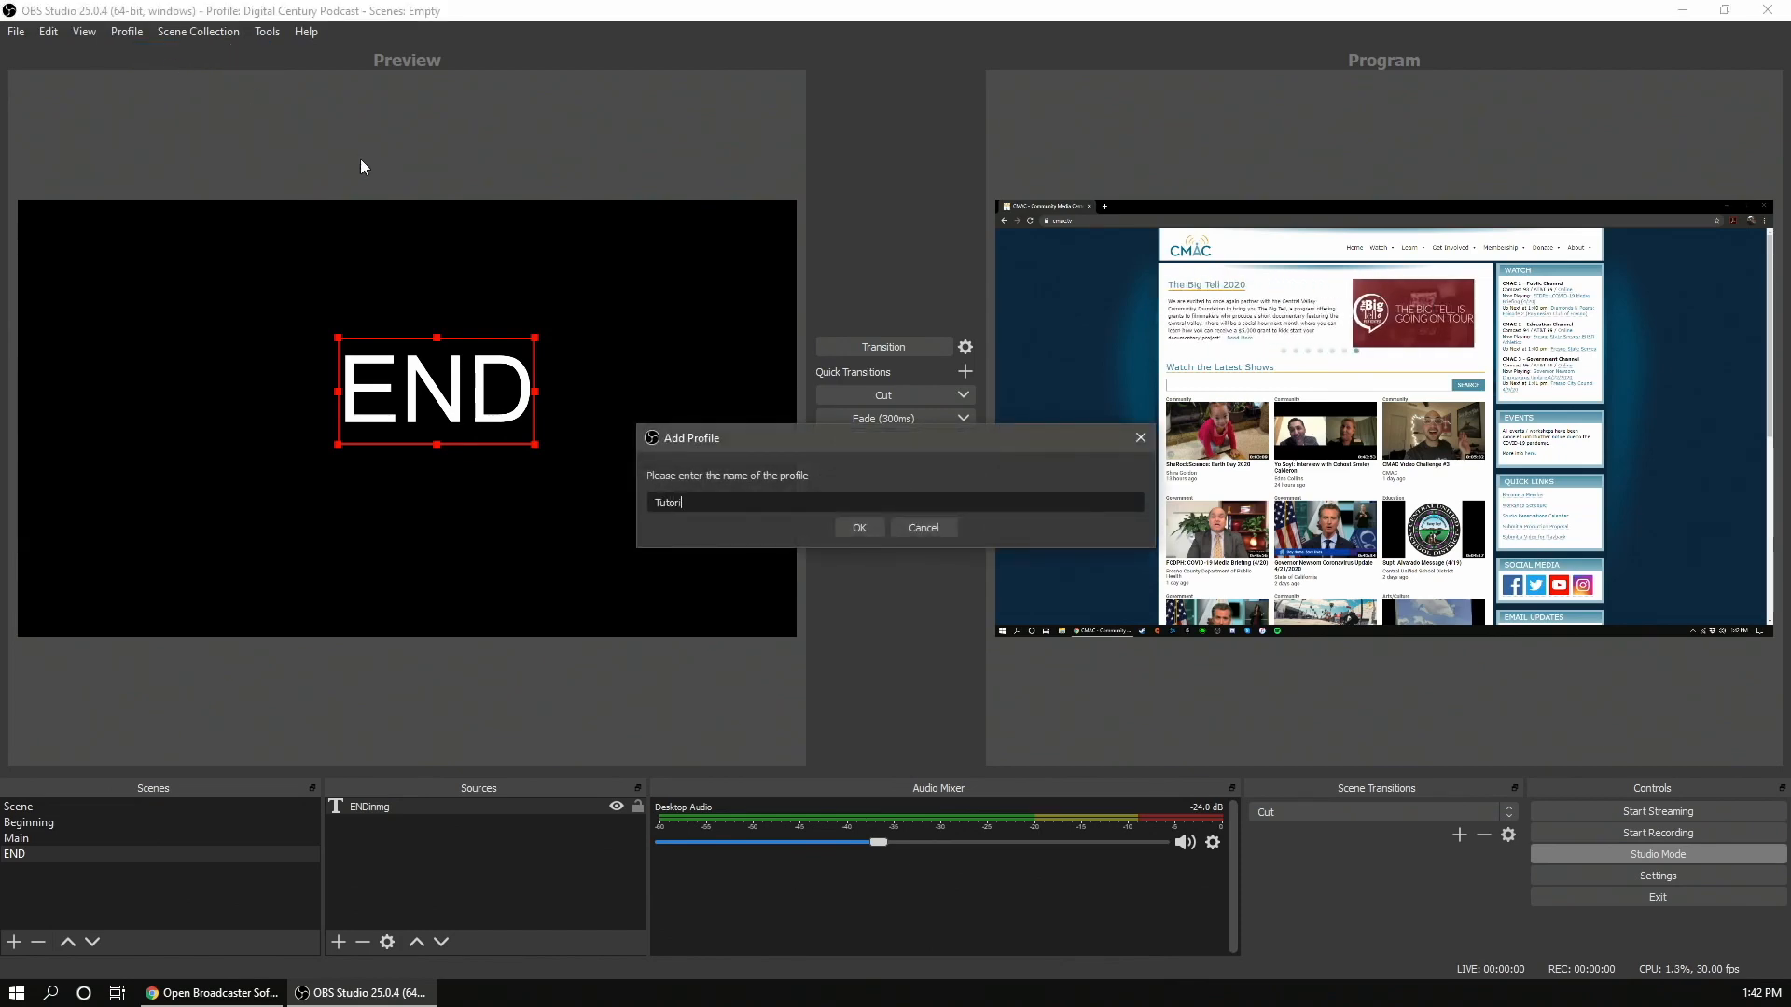
{"action": "key", "text": "Return"}
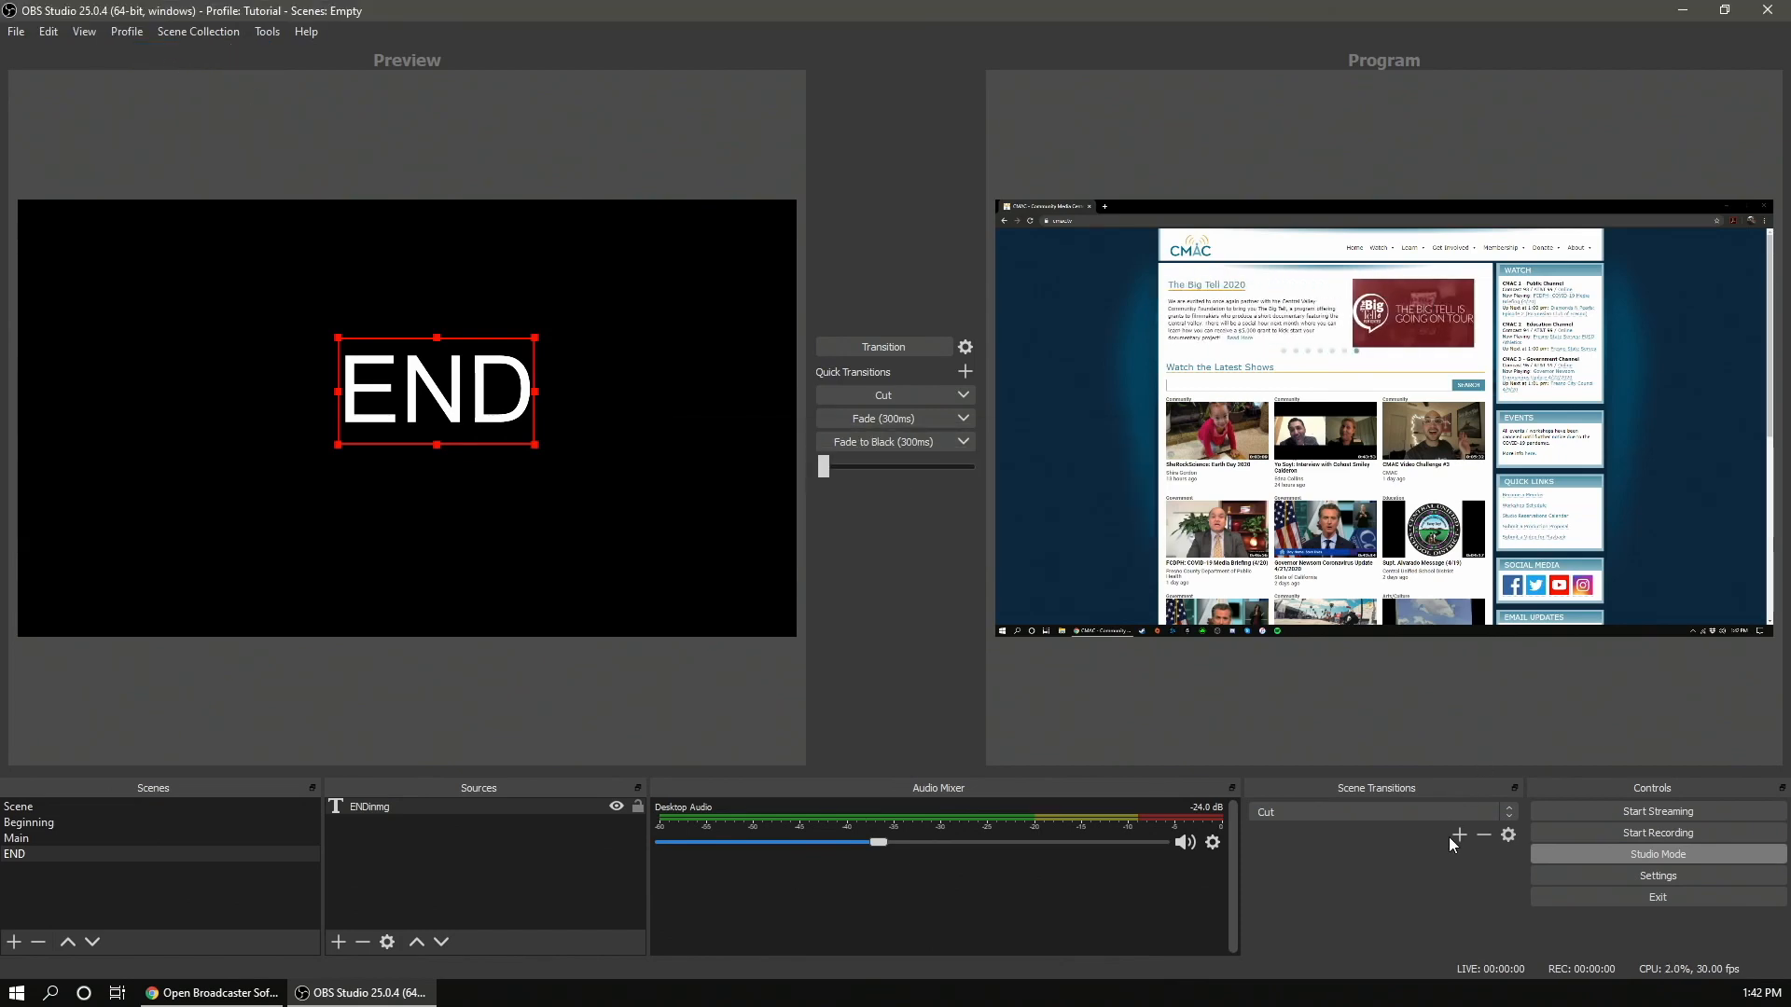
- Open Settings for the new profile, review its Stream and Hotkeys pages, and cancel
{"action": "left_click", "coordinate": [1632, 875]}
{"action": "left_click", "coordinate": [518, 255]}
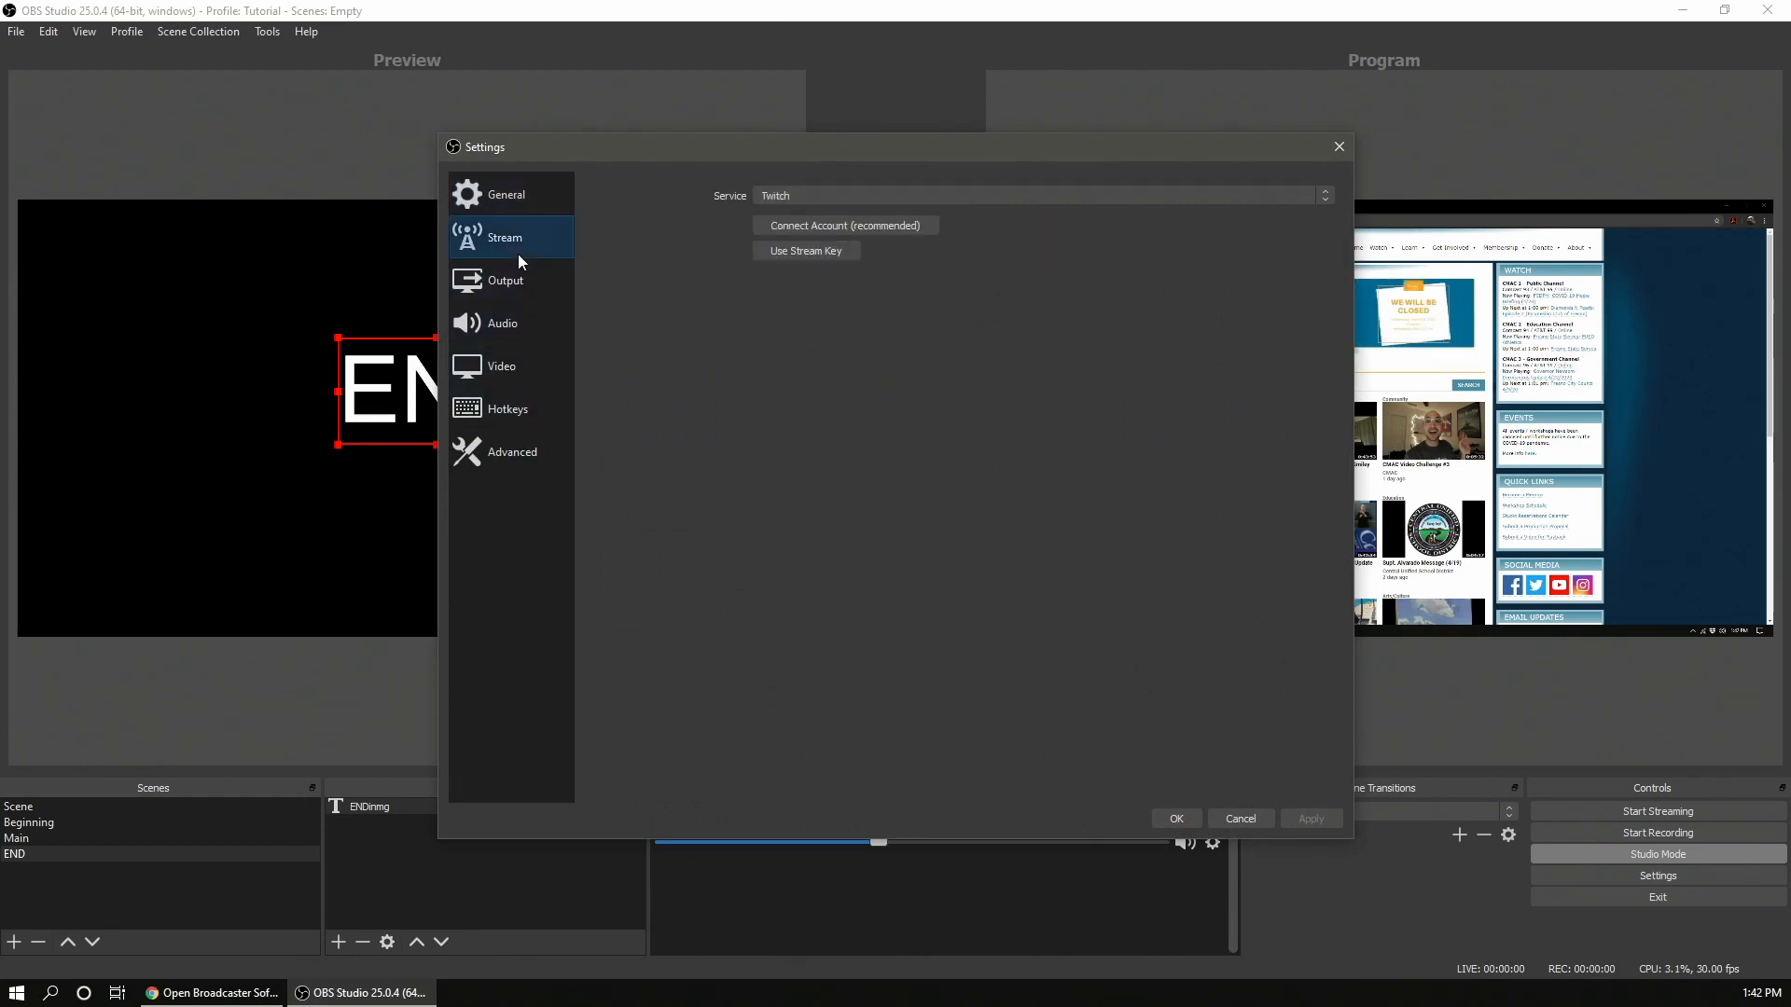
{"action": "left_click", "coordinate": [528, 408]}
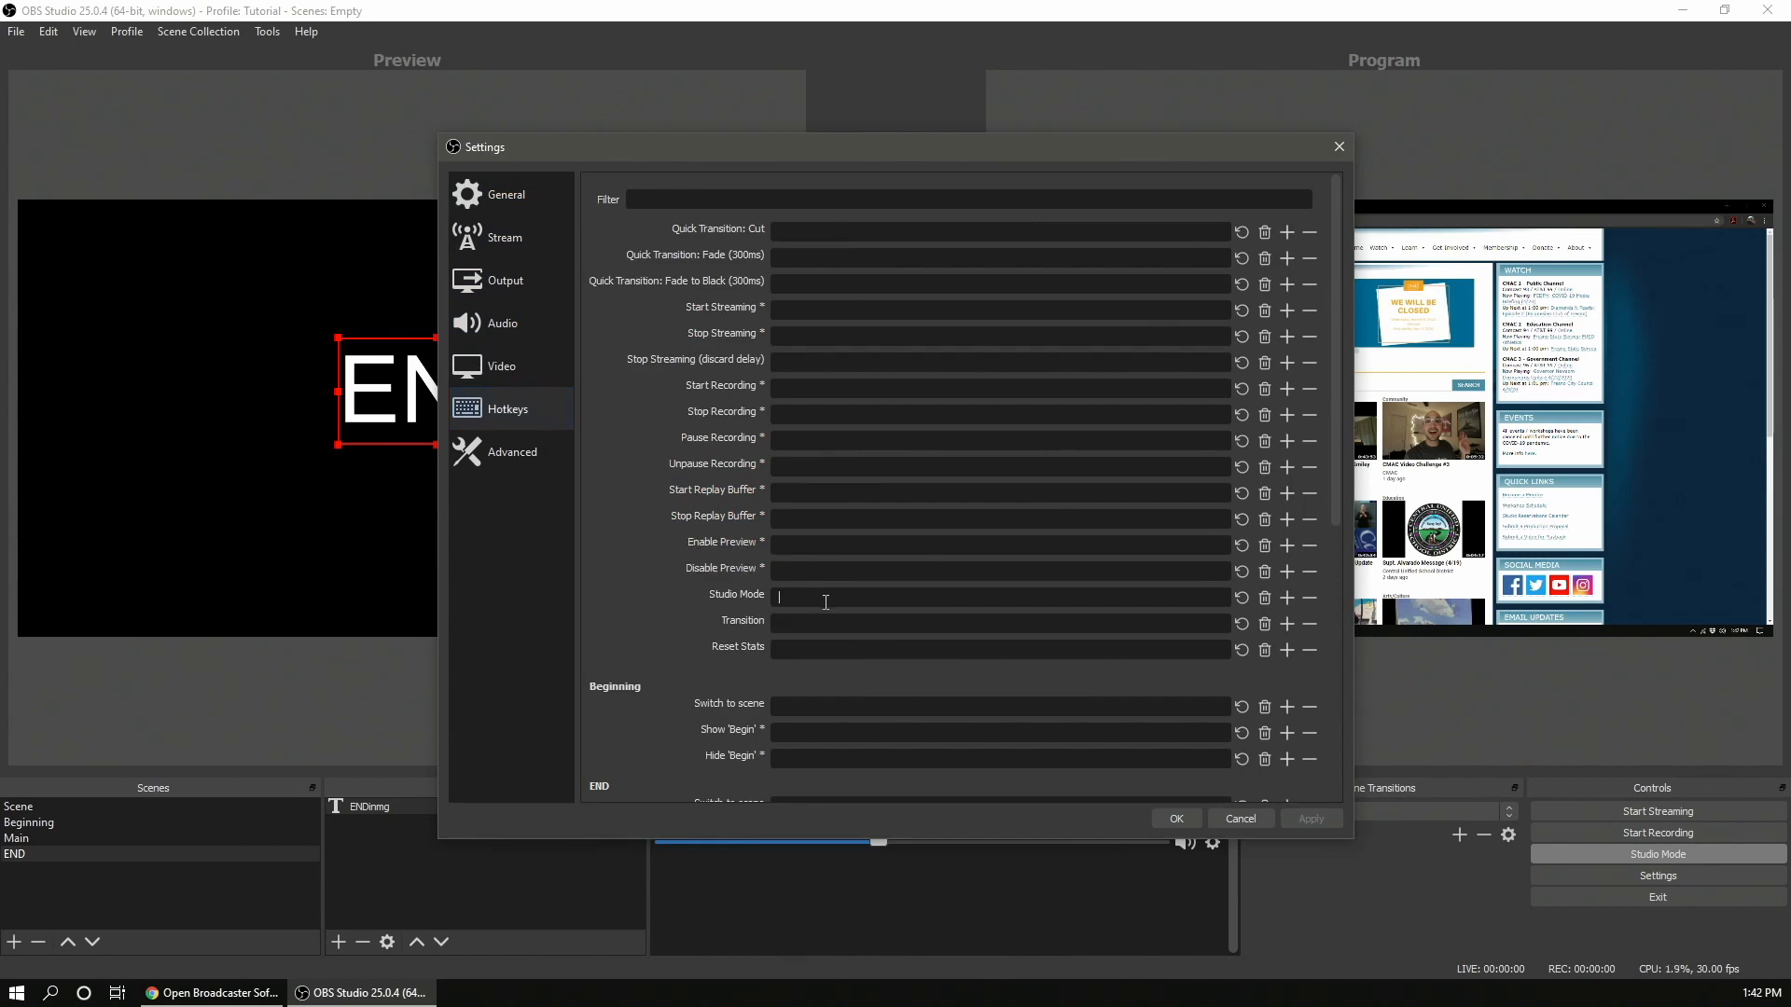
{"action": "left_click", "coordinate": [1259, 818]}
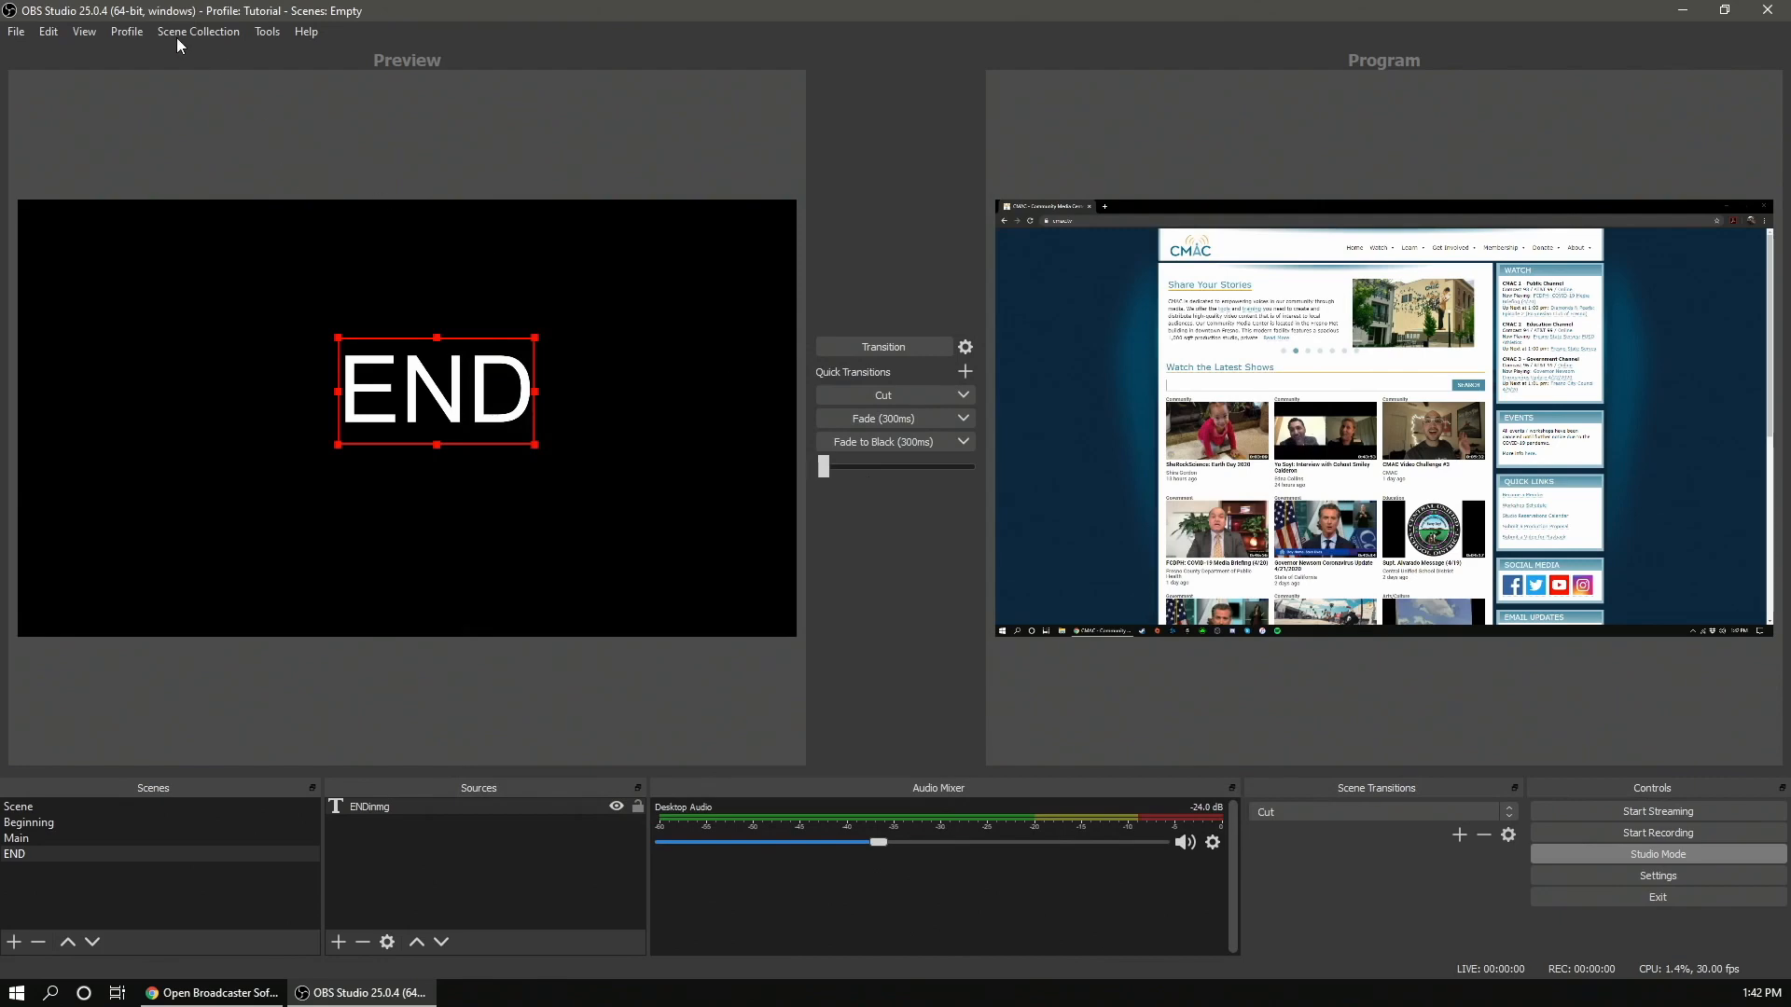
- Switch back to the Digital Century Podcast profile and check its Hotkeys settings, then cancel
{"action": "left_click", "coordinate": [130, 36]}
{"action": "left_click", "coordinate": [176, 193]}
{"action": "left_click", "coordinate": [1608, 876]}
{"action": "left_click", "coordinate": [529, 401]}
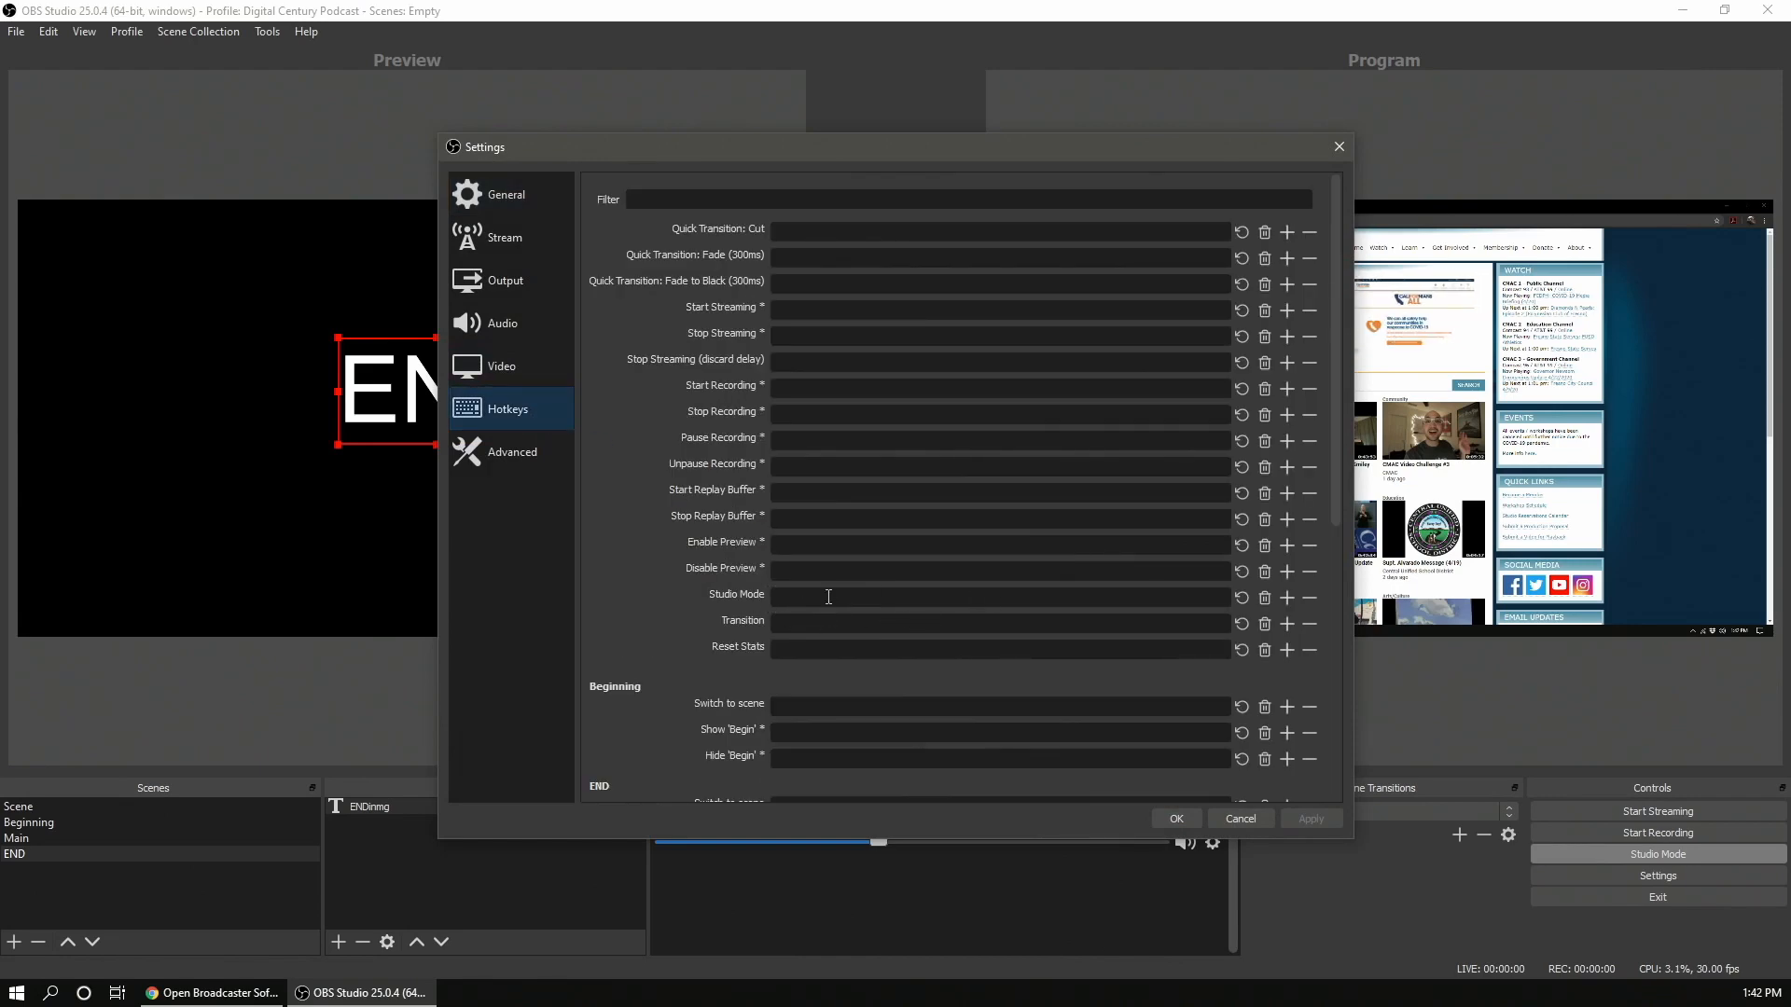
{"action": "left_click", "coordinate": [1240, 819]}
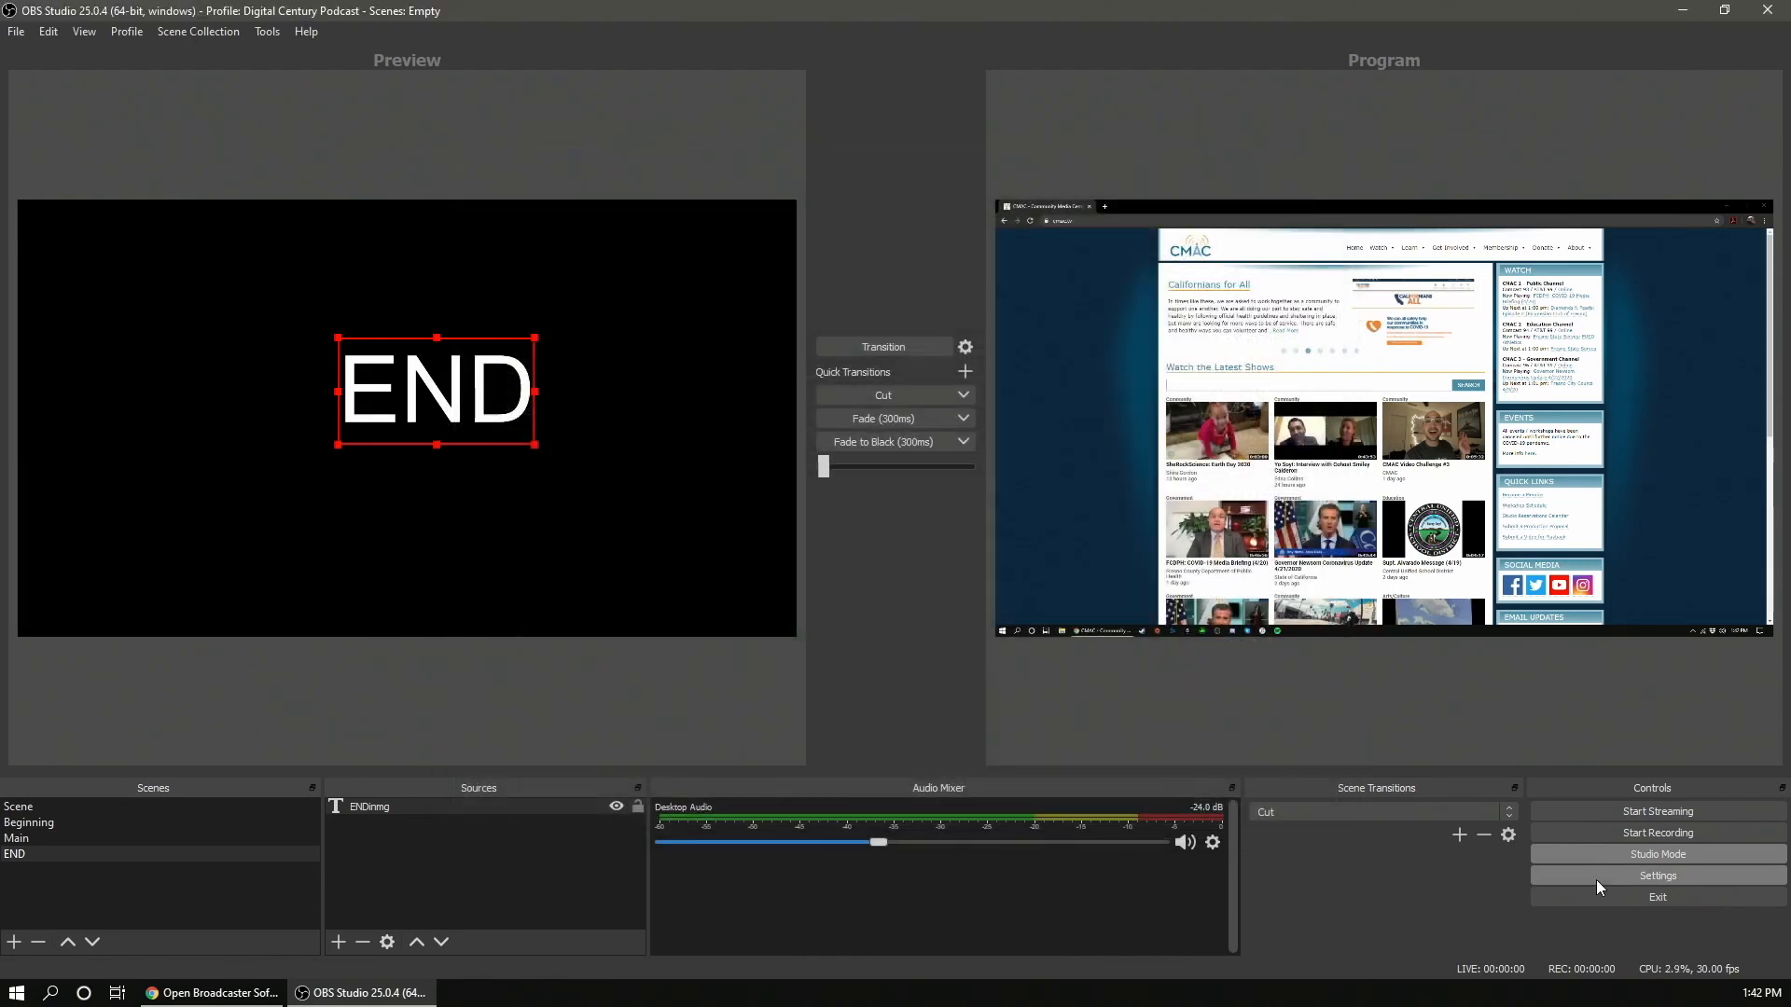
- Switch to the Untitled scene collection and browse its scenes, selecting DCPStarting
{"action": "left_click", "coordinate": [184, 31]}
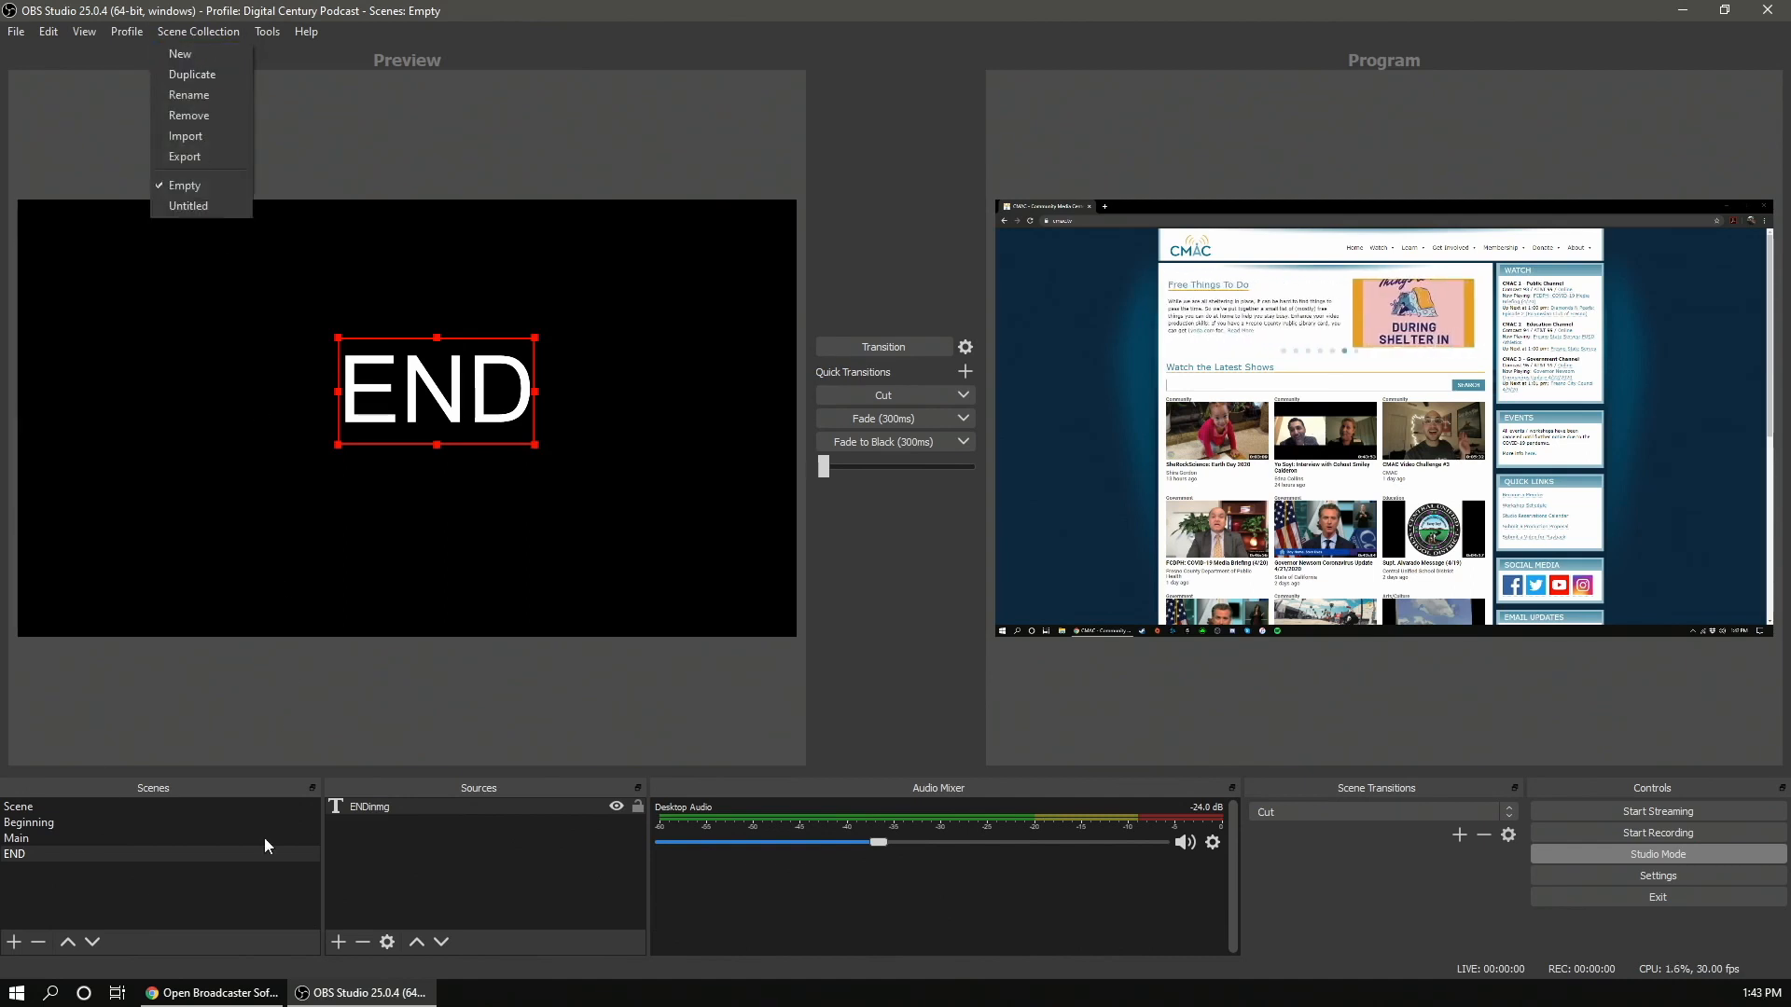
{"action": "left_click", "coordinate": [188, 207]}
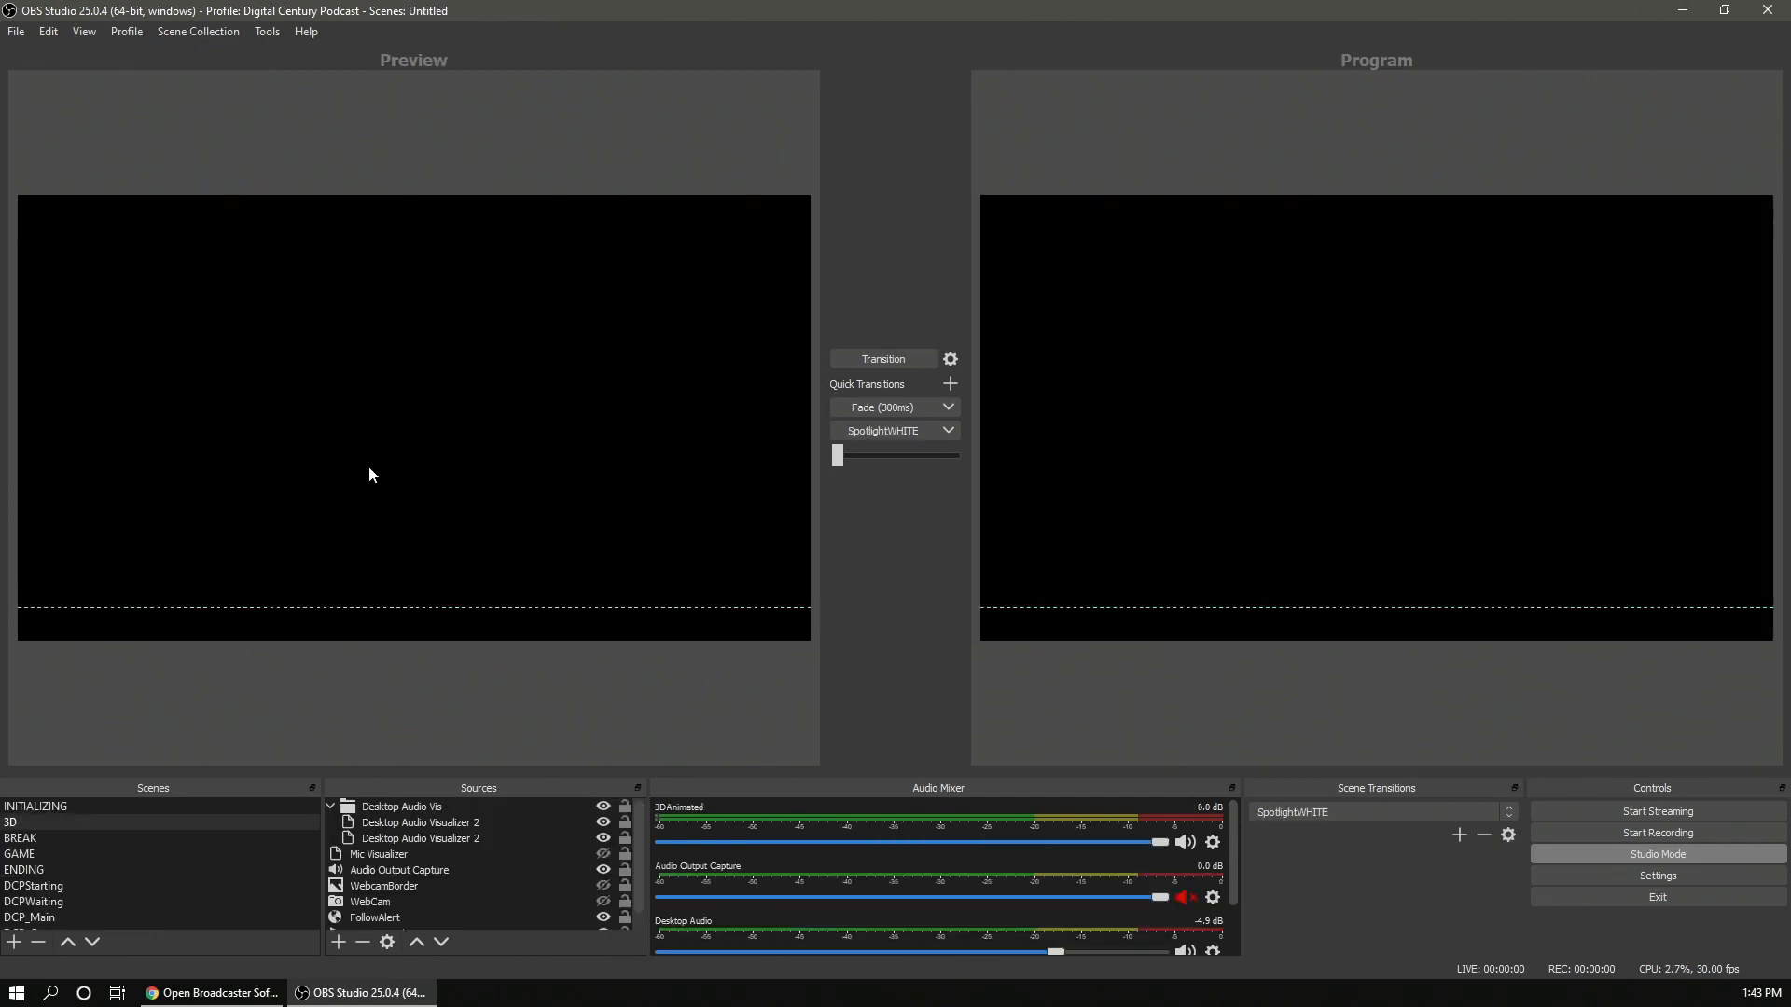
{"action": "scroll", "coordinate": [233, 838], "scroll_direction": "down", "scroll_amount": 1}
{"action": "left_click", "coordinate": [233, 838]}
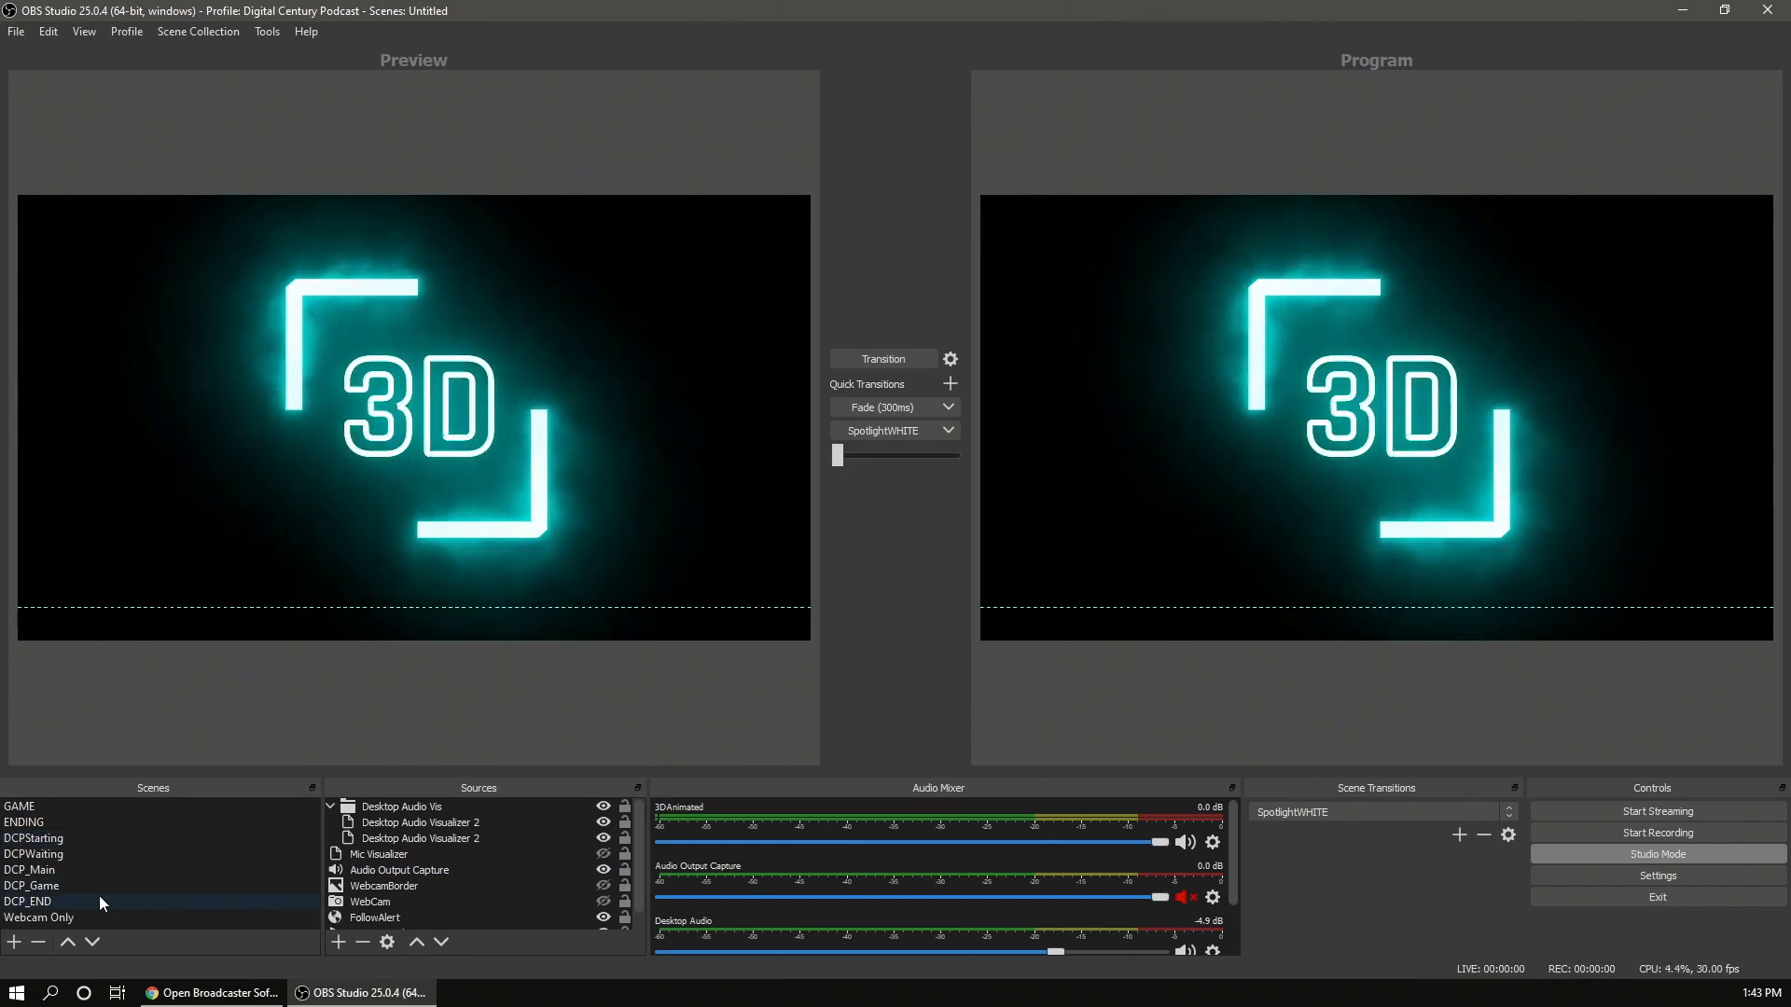
{"action": "left_click", "coordinate": [99, 840]}
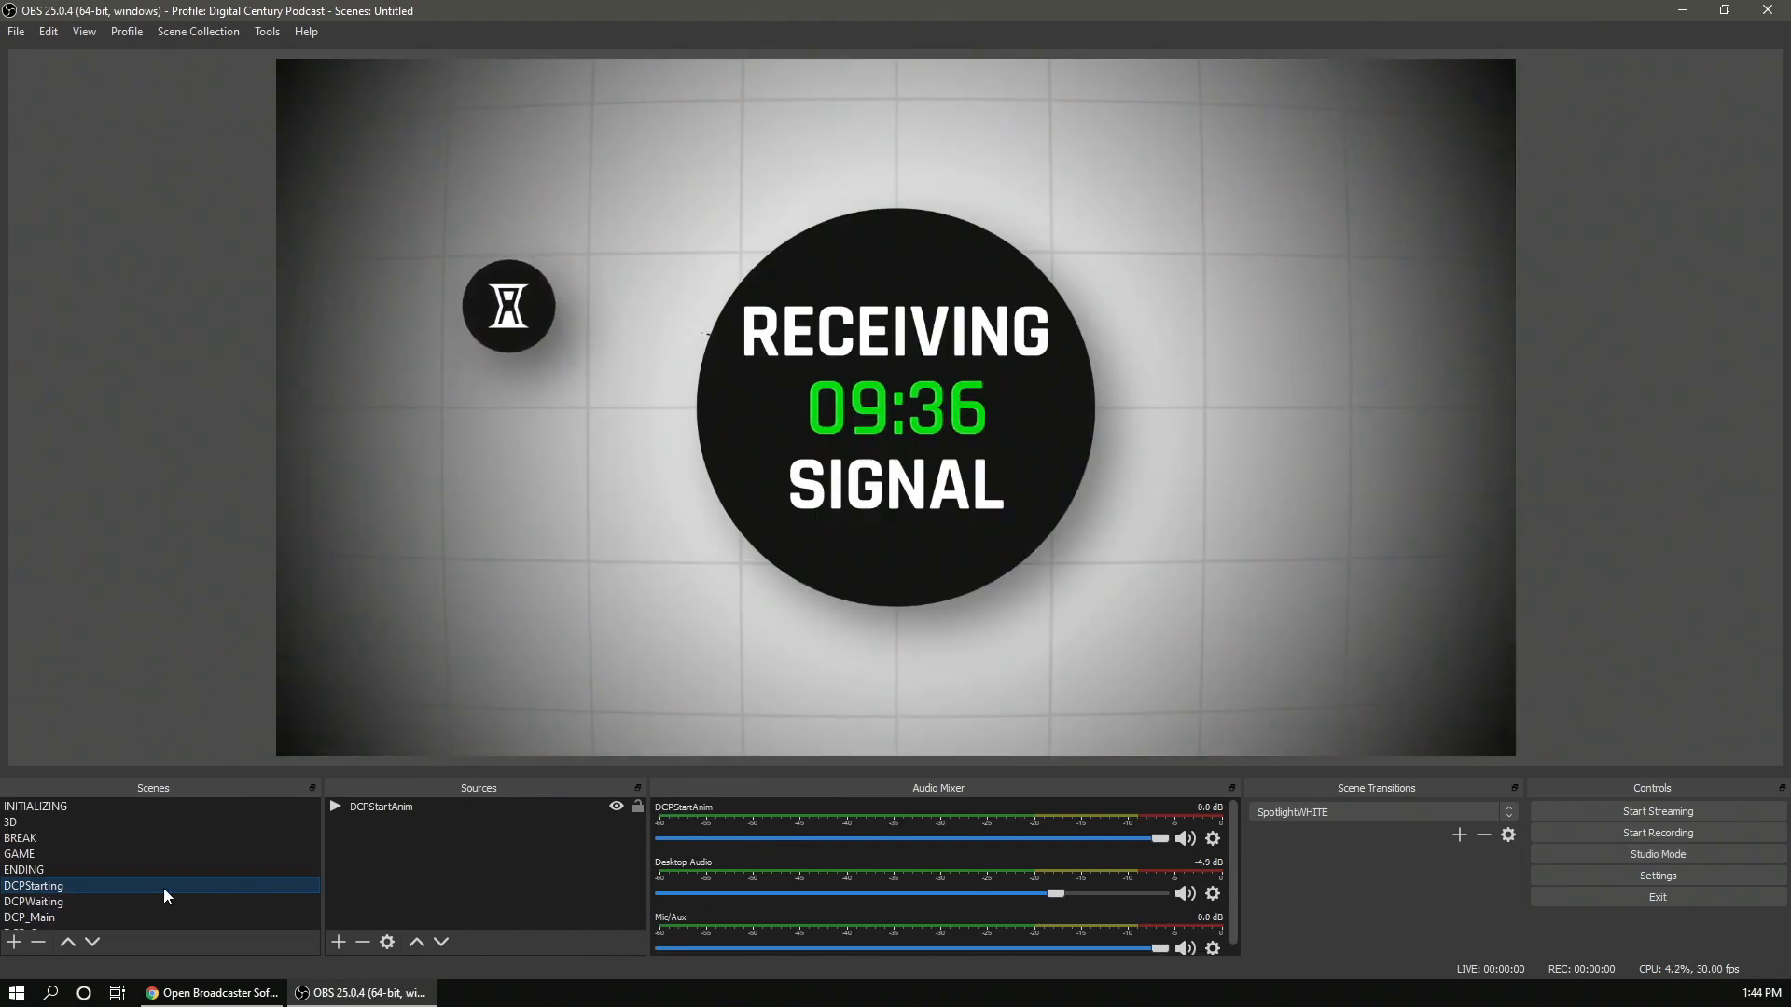
- Scroll the scene list and preview the DCPStartAnim source, then the DCPWaiting, DCP_Main and DCP_END scenes
{"action": "scroll", "coordinate": [181, 885], "scroll_direction": "down", "scroll_amount": 1}
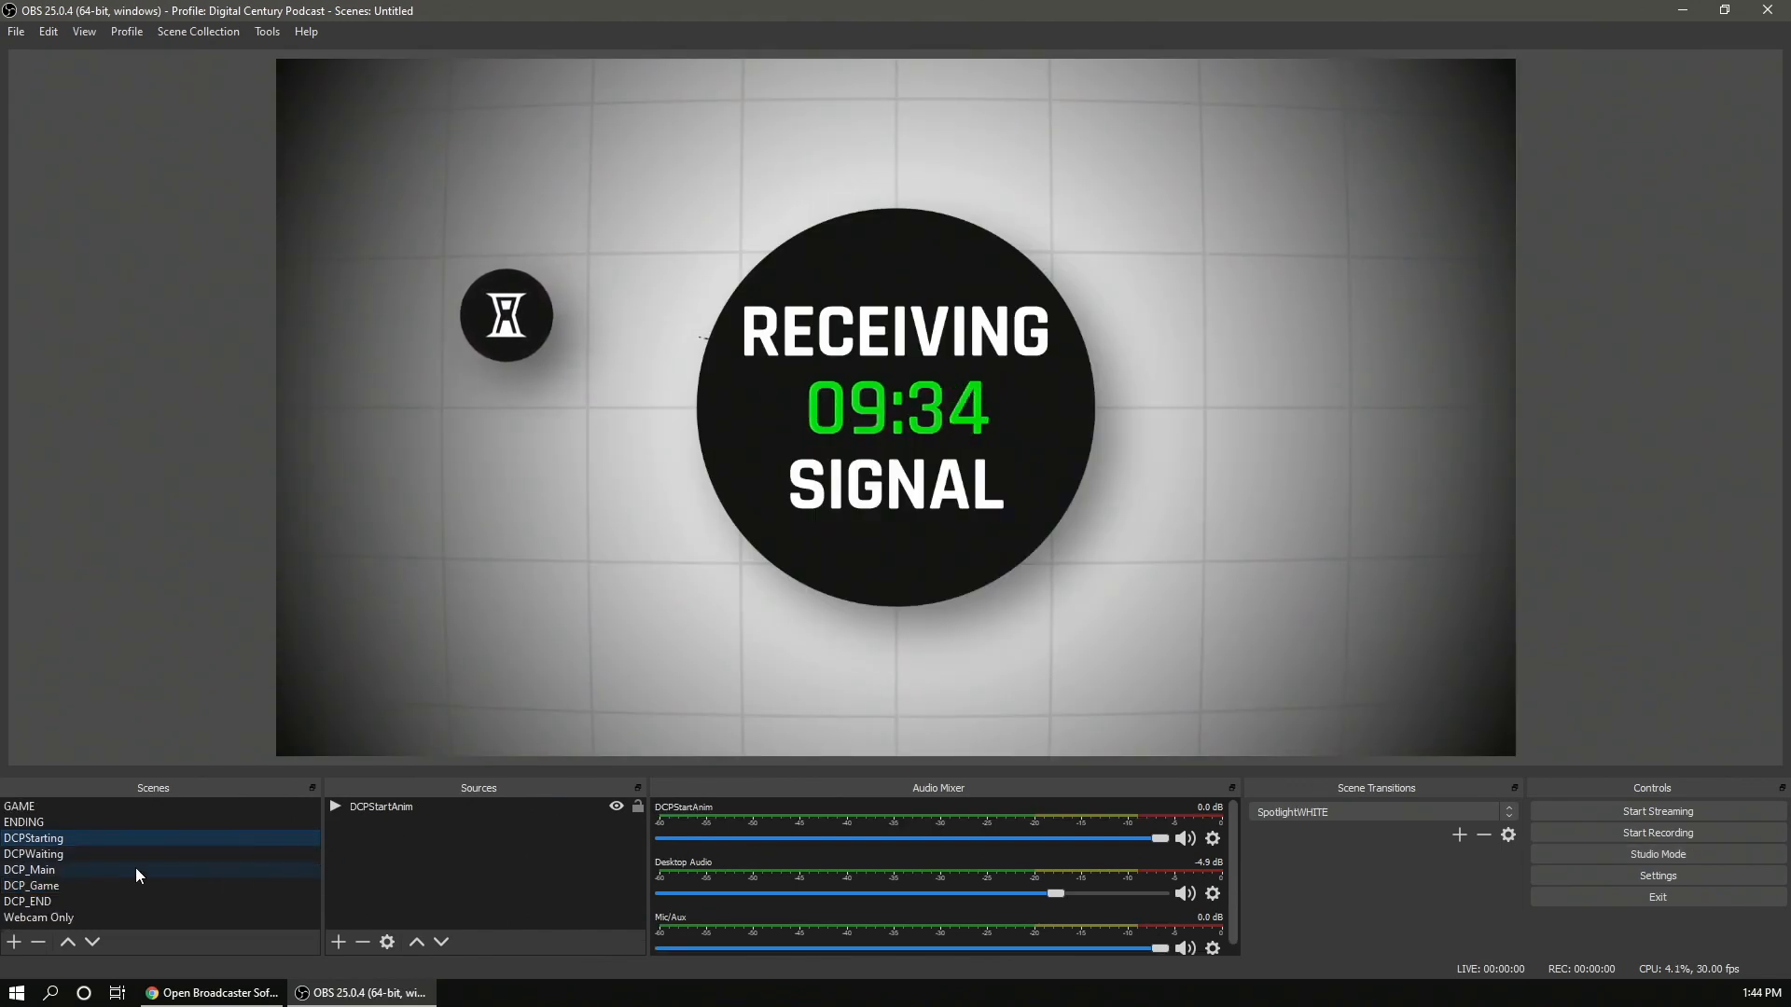
{"action": "left_click", "coordinate": [461, 808]}
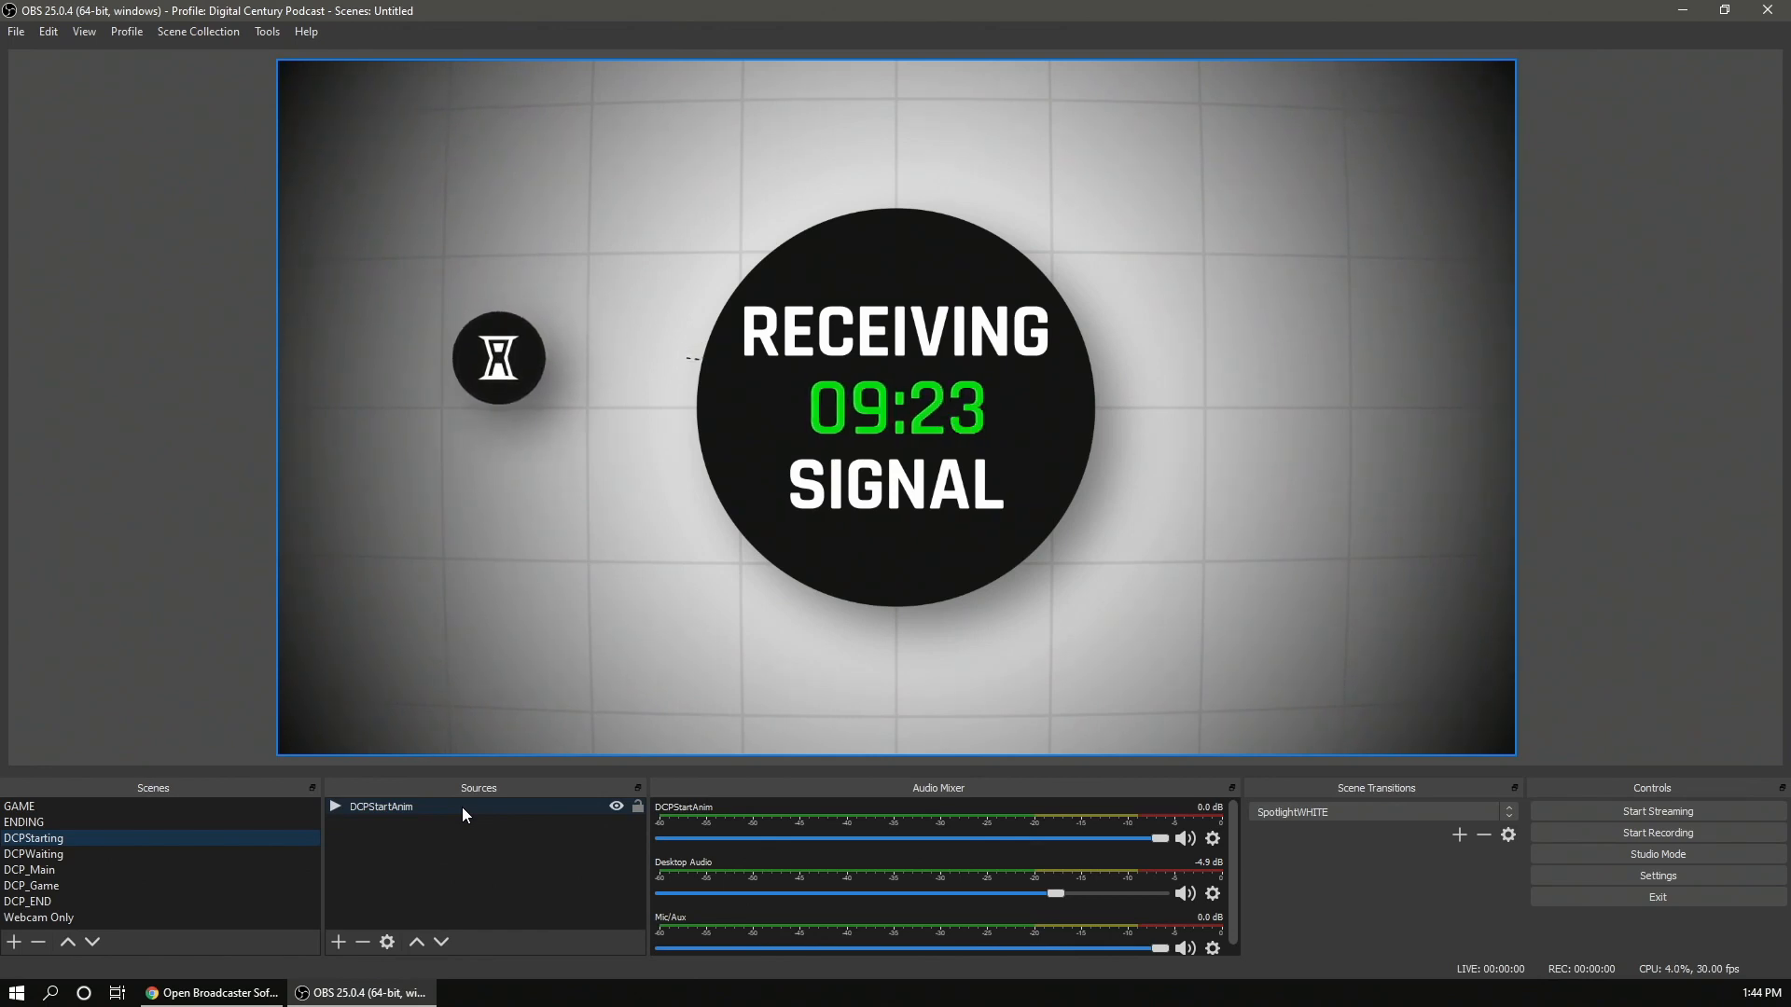
{"action": "left_click", "coordinate": [117, 858]}
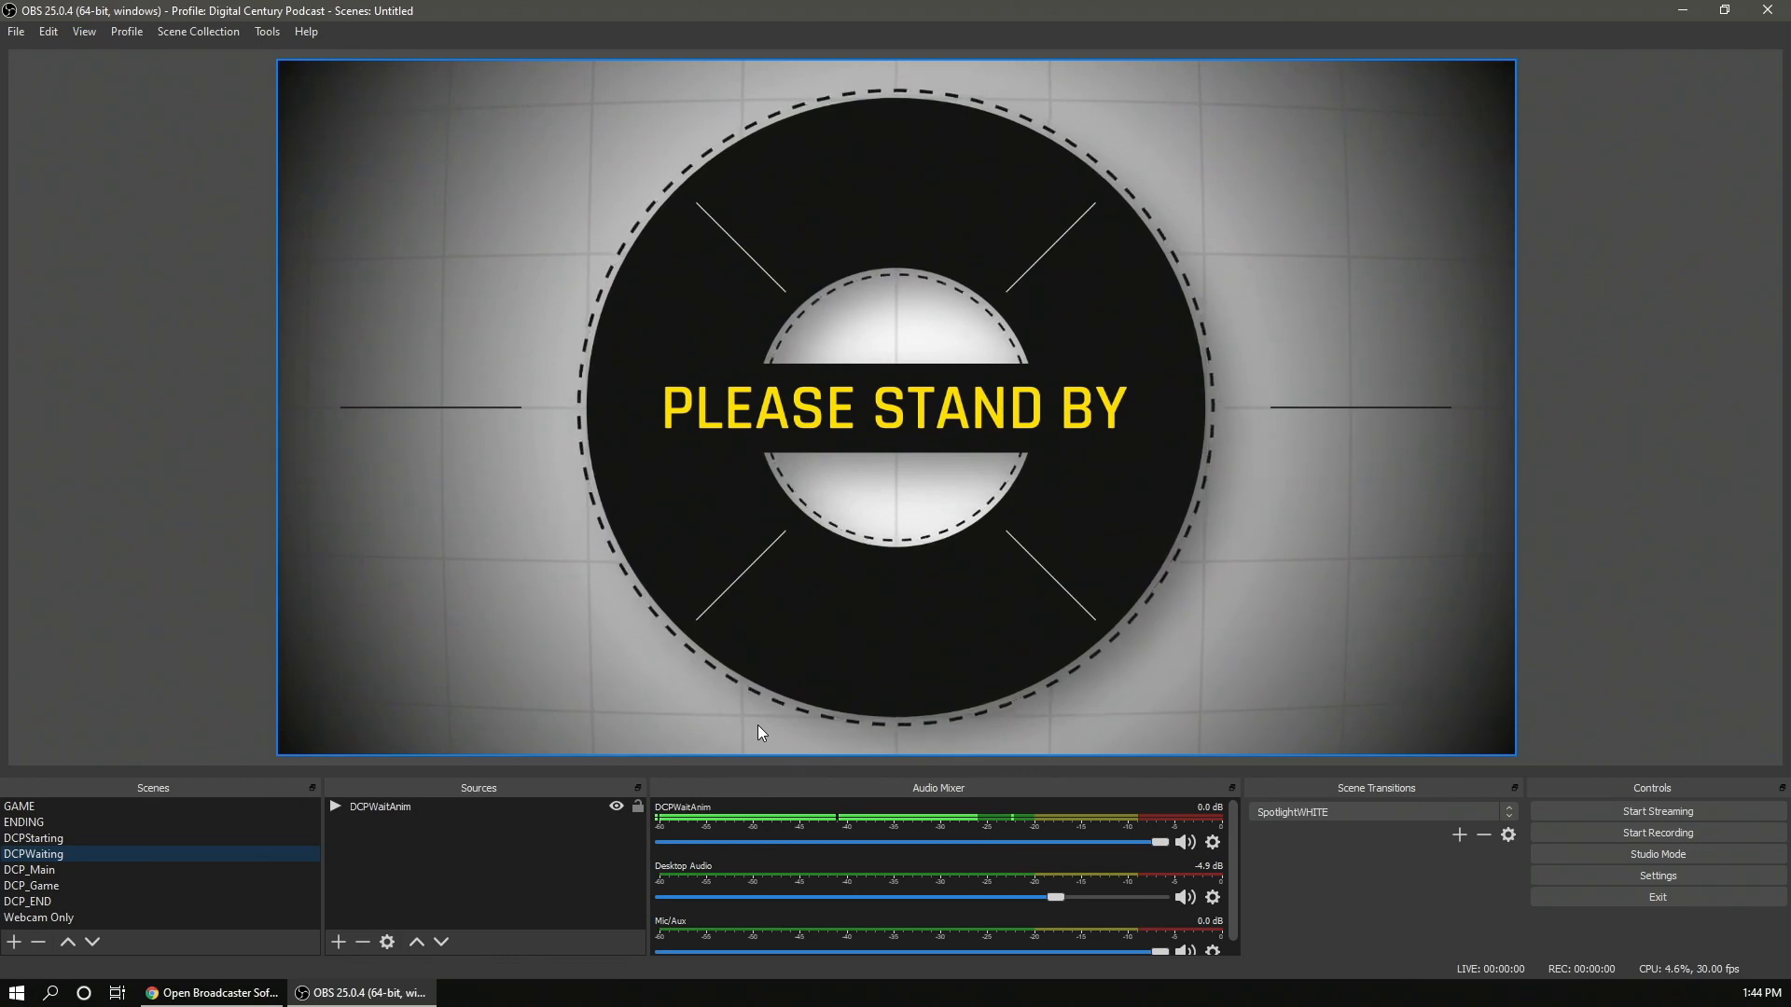
{"action": "left_click", "coordinate": [100, 870]}
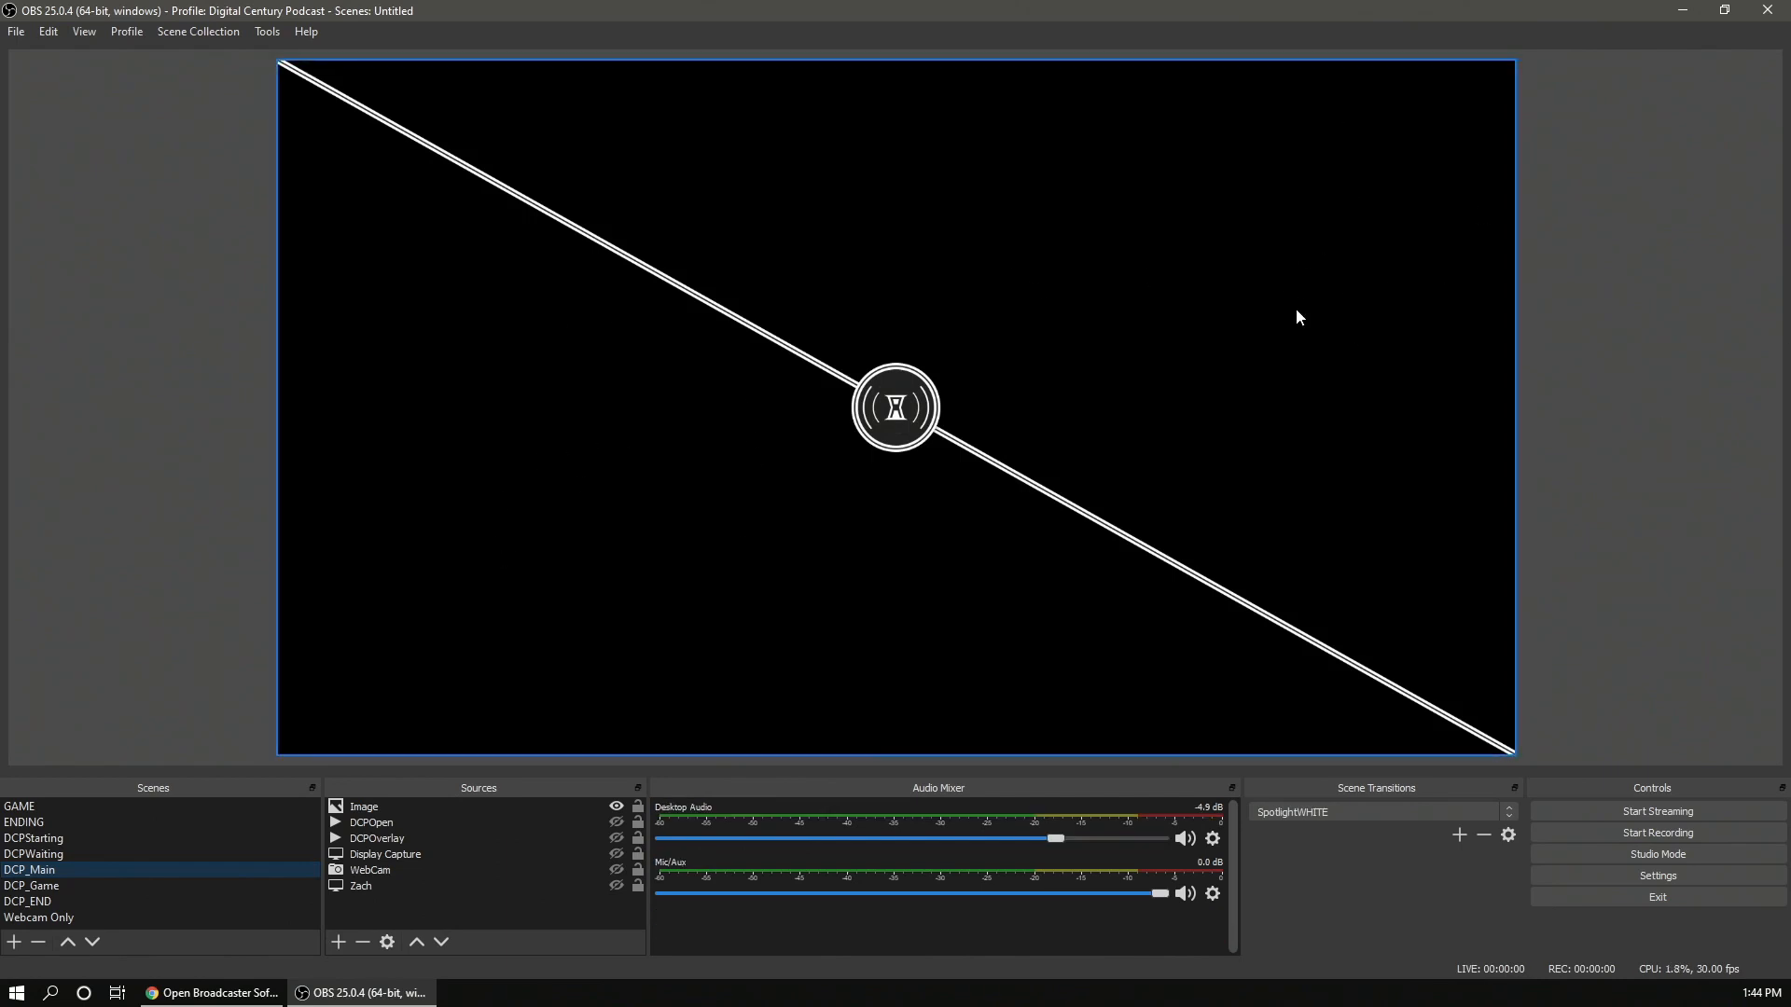
{"action": "left_click", "coordinate": [181, 902]}
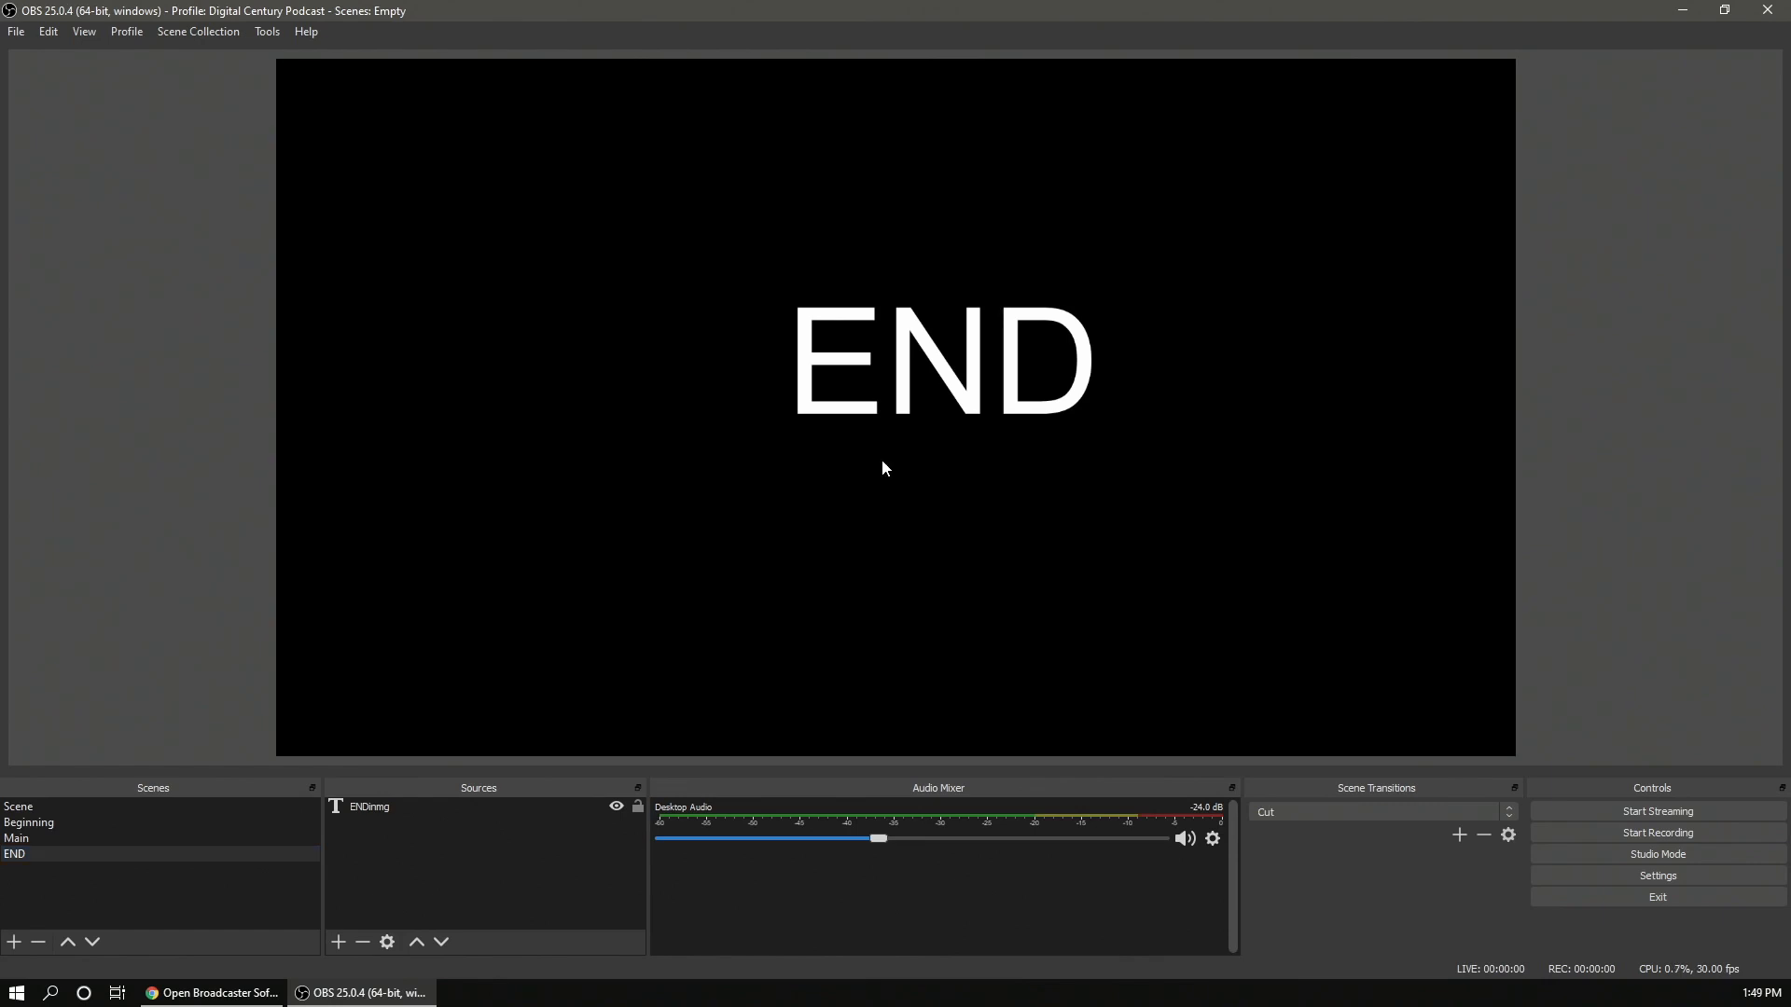
- Edit the ENDimg text source in the END scene so its text reads The END
{"action": "double_click", "coordinate": [388, 809]}
{"action": "type", "text": "The END"}
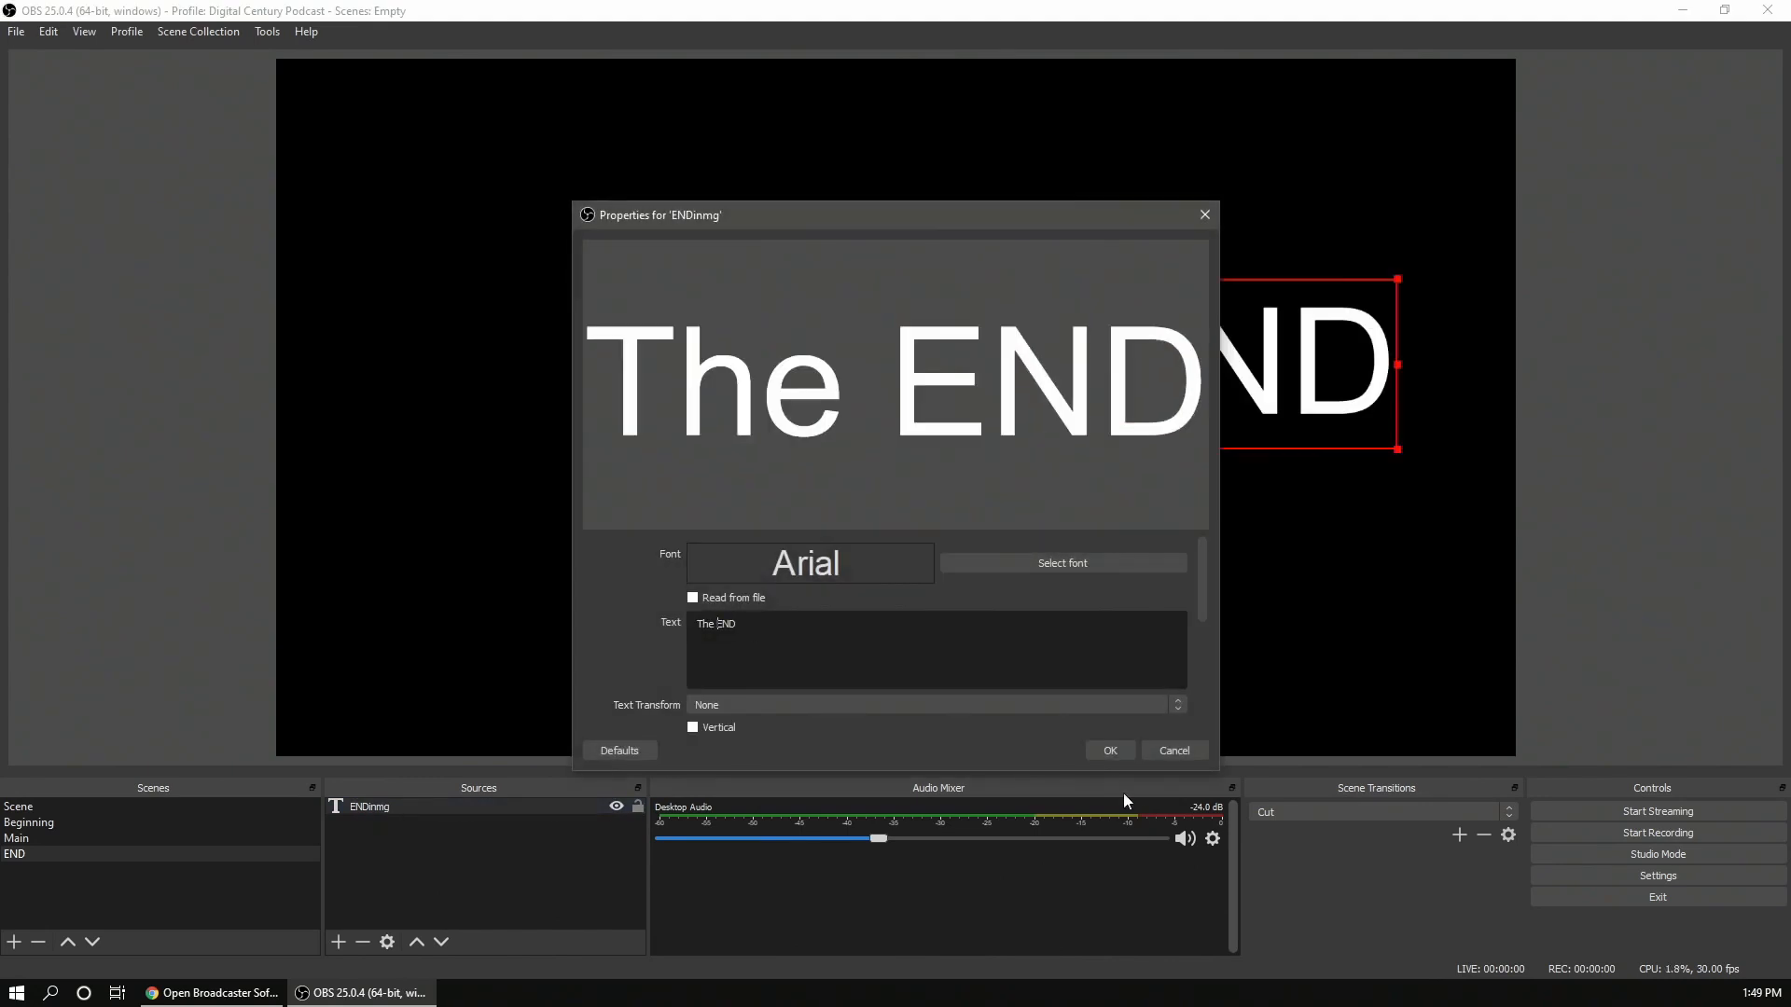
{"action": "left_click", "coordinate": [1109, 750]}
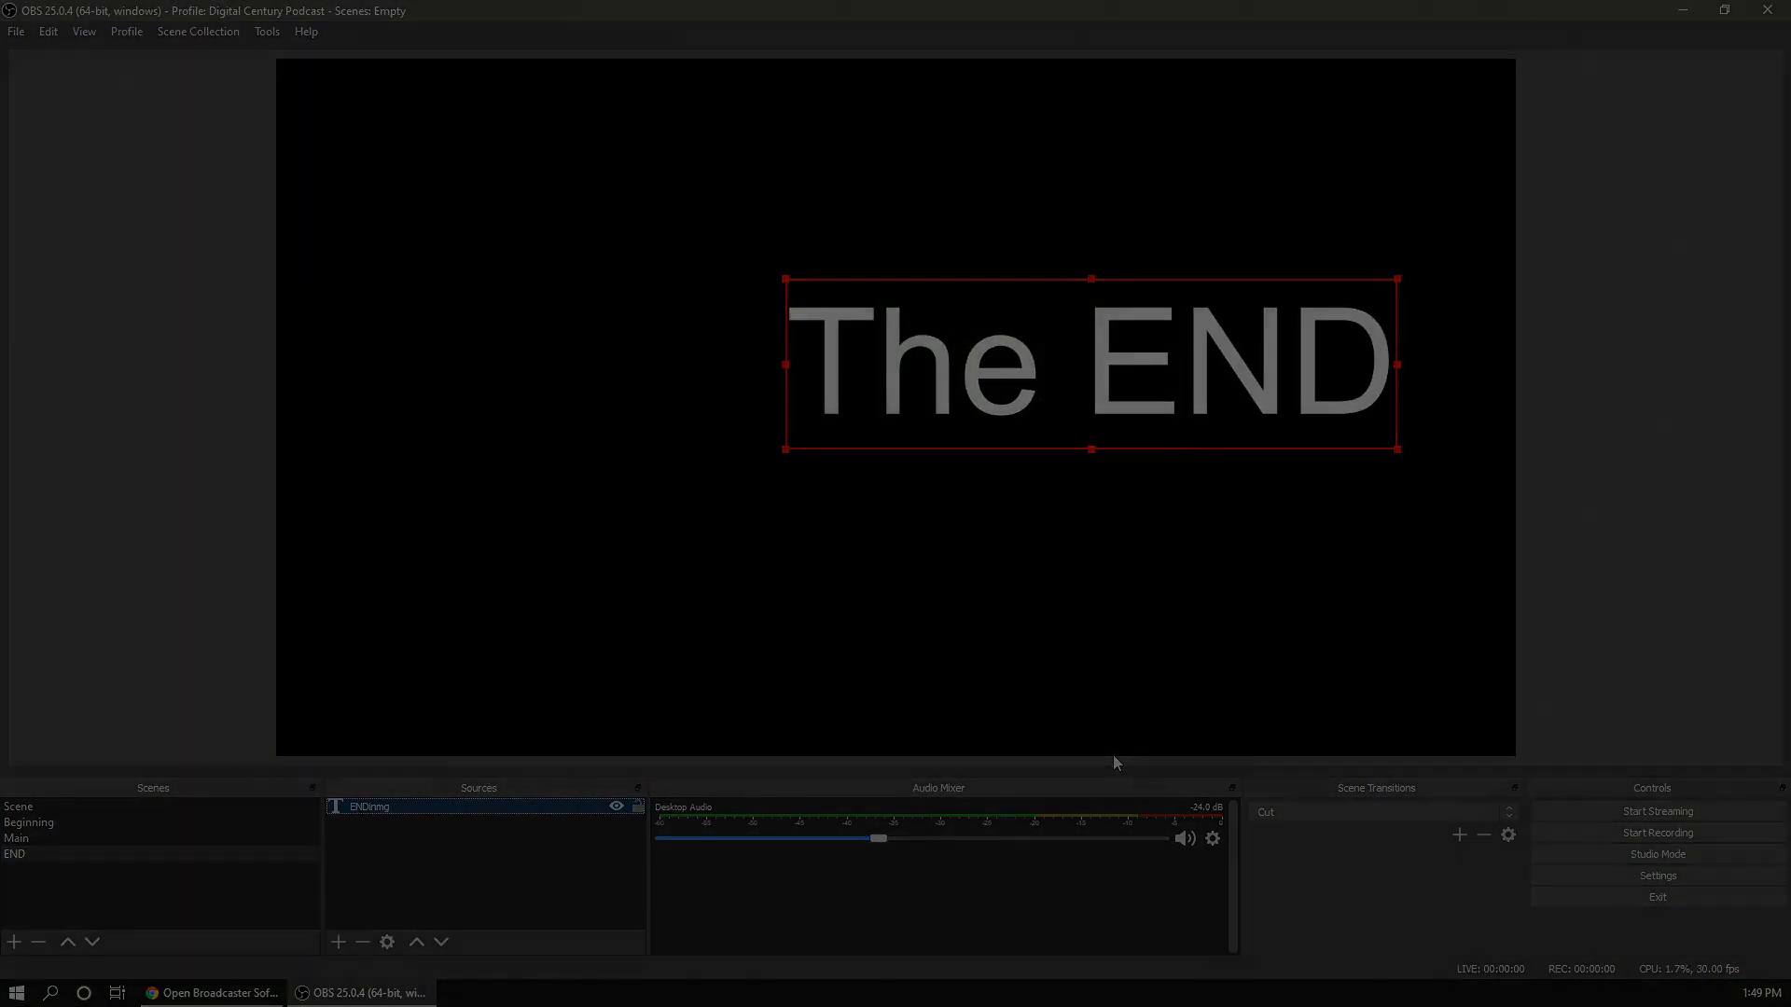